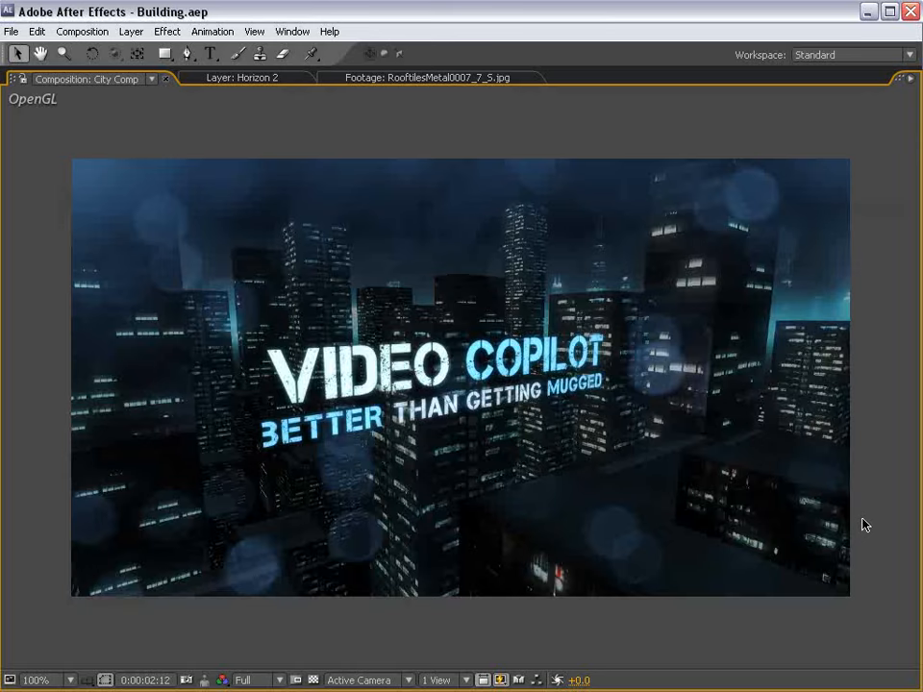
Step: Scrub the City Comp to 0:00:02:10 and examine the finished title shot at full size
key(grave)
drag(554, 516, 632, 524)
scroll(534, 261, up, 1)
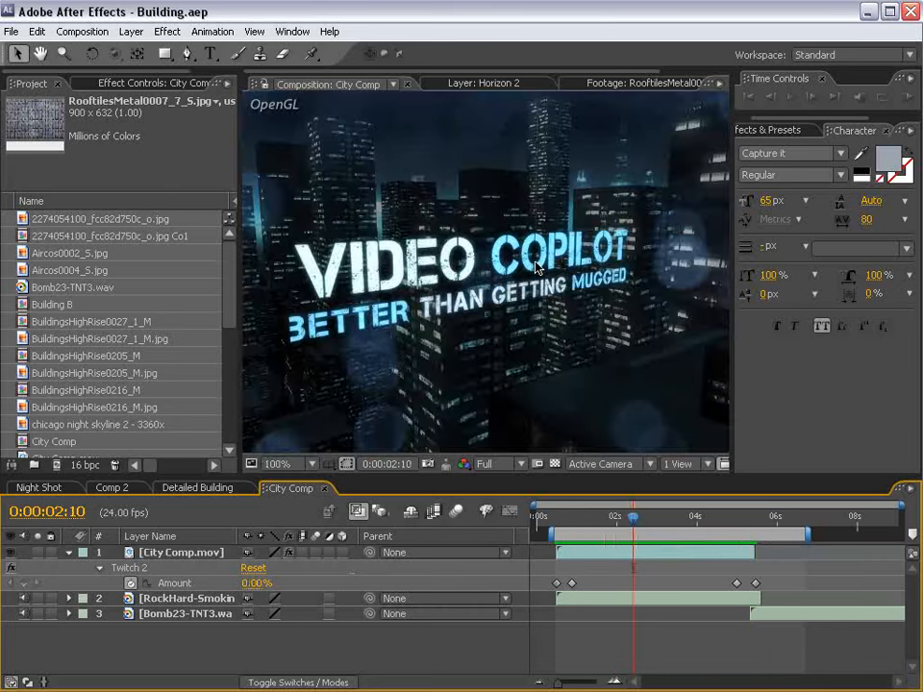
key(grave)
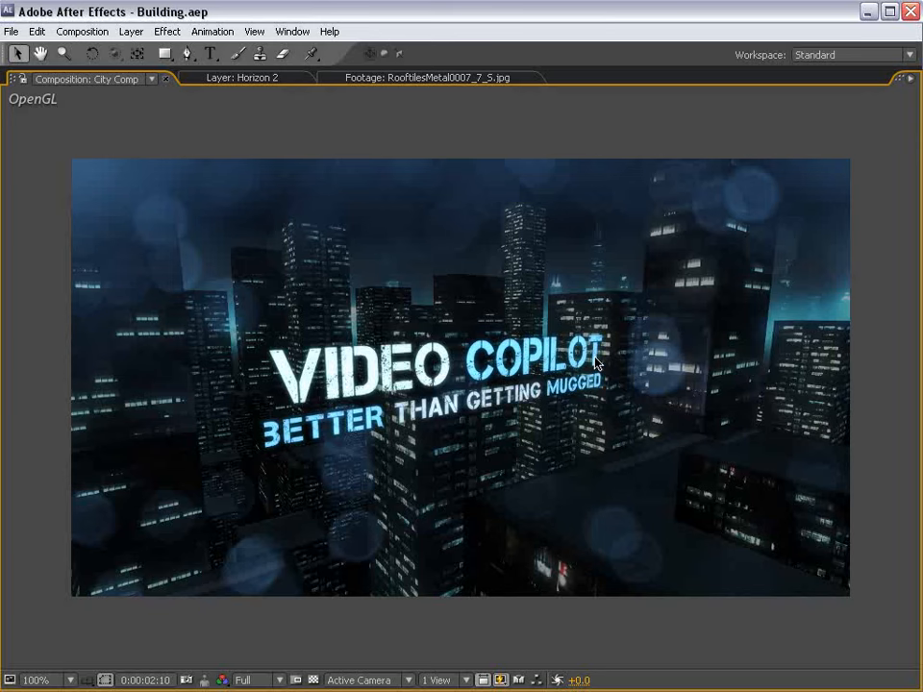
key(grave)
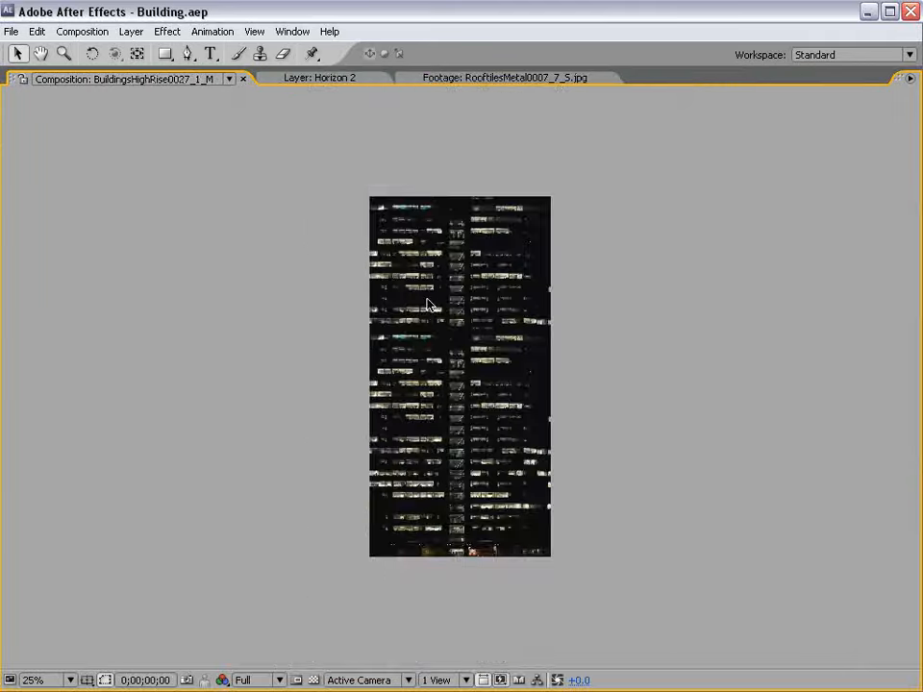
Step: Examine the lit-window texture in the BuildingsHighRise0027_1_M composition at 25% and 50% magnification
key(period)
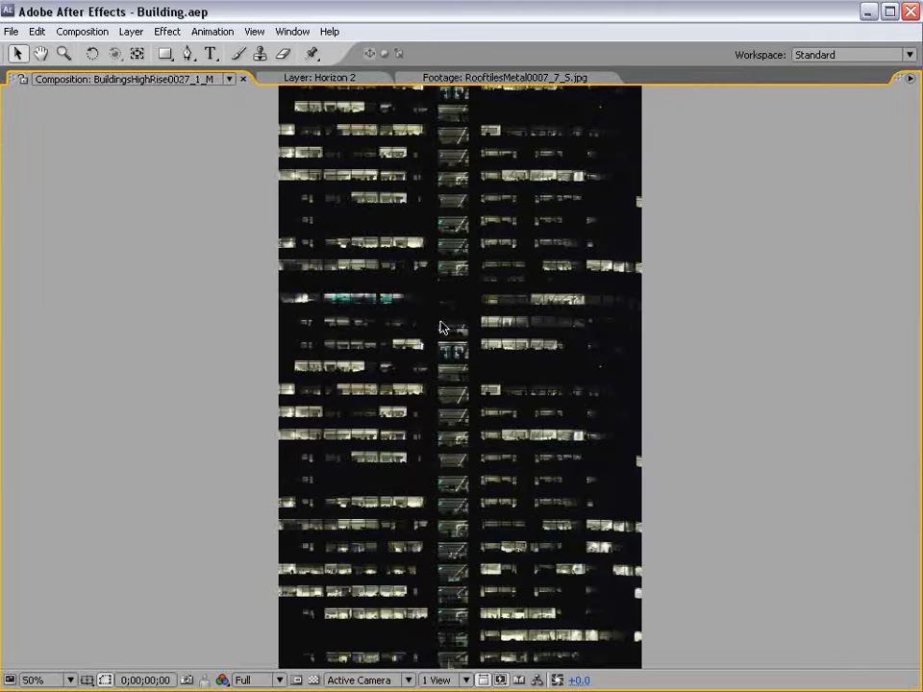
key(comma)
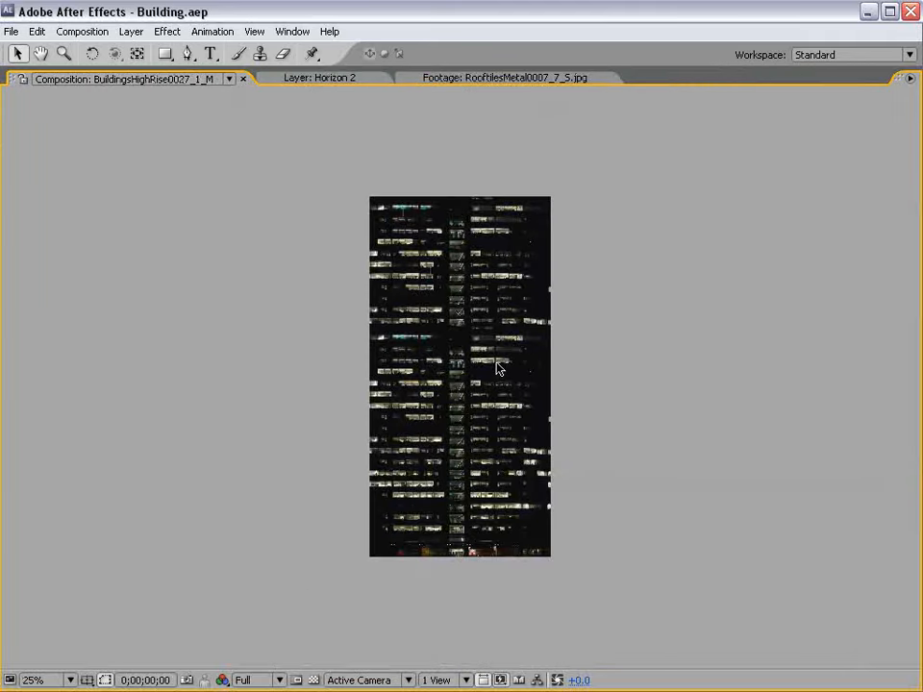
key(period)
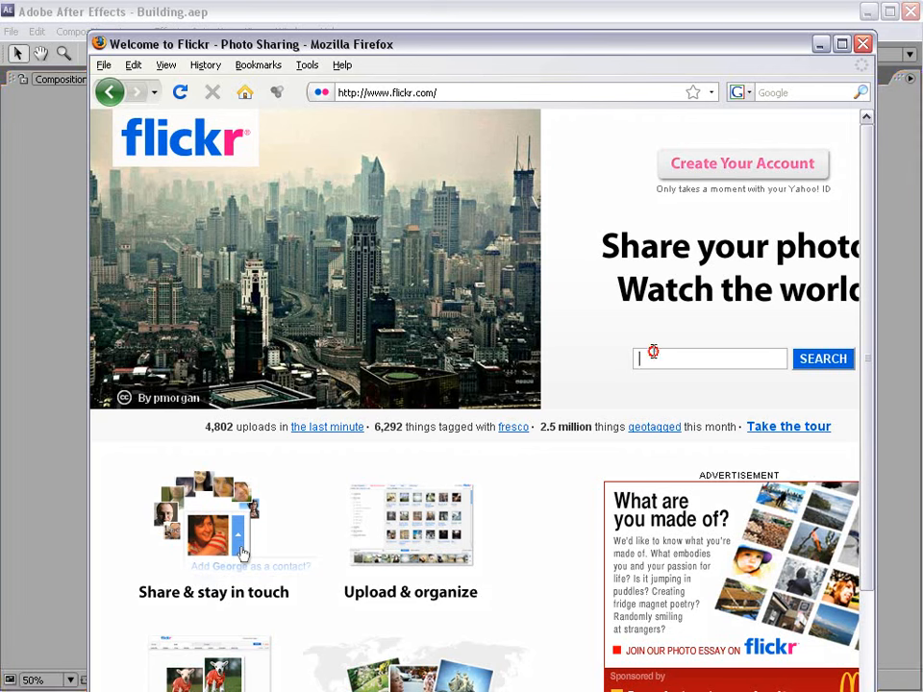
Step: In the Flickr page in Firefox, search for "city night building" and browse the results
text(city night building)
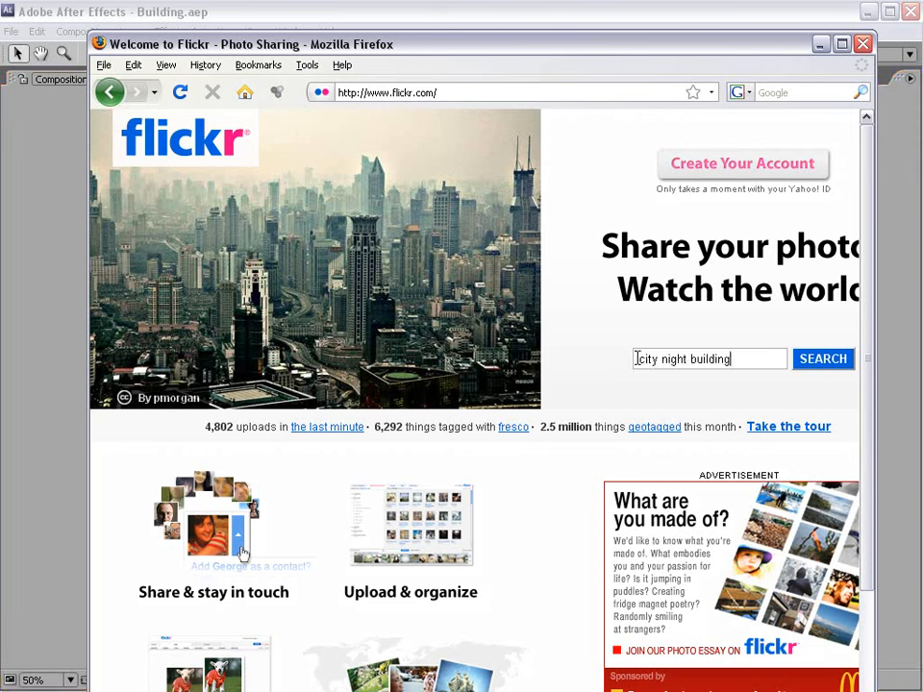
click(804, 366)
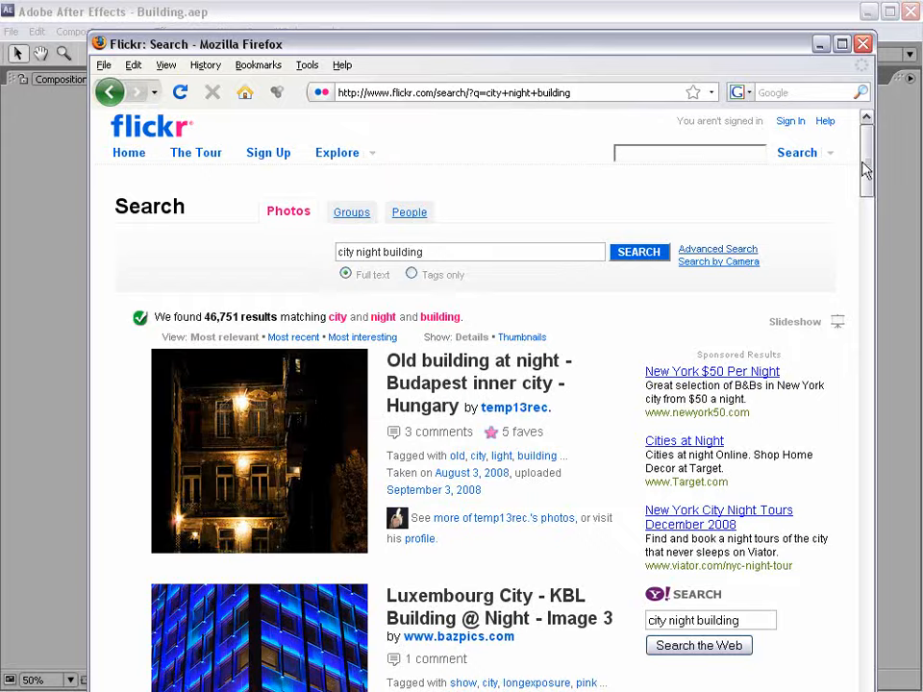
drag(865, 169, 594, 322)
Step: Rerun the Flickr search limited to Creative Commons content that may be used commercially and modified, adapted or built upon, and browse the results
click(716, 251)
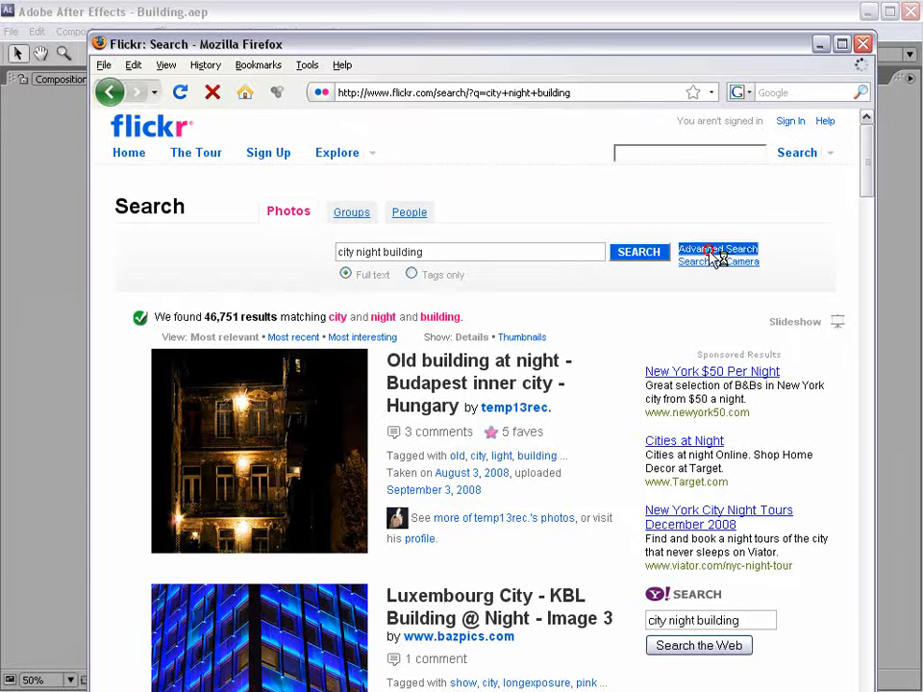
drag(866, 188, 868, 339)
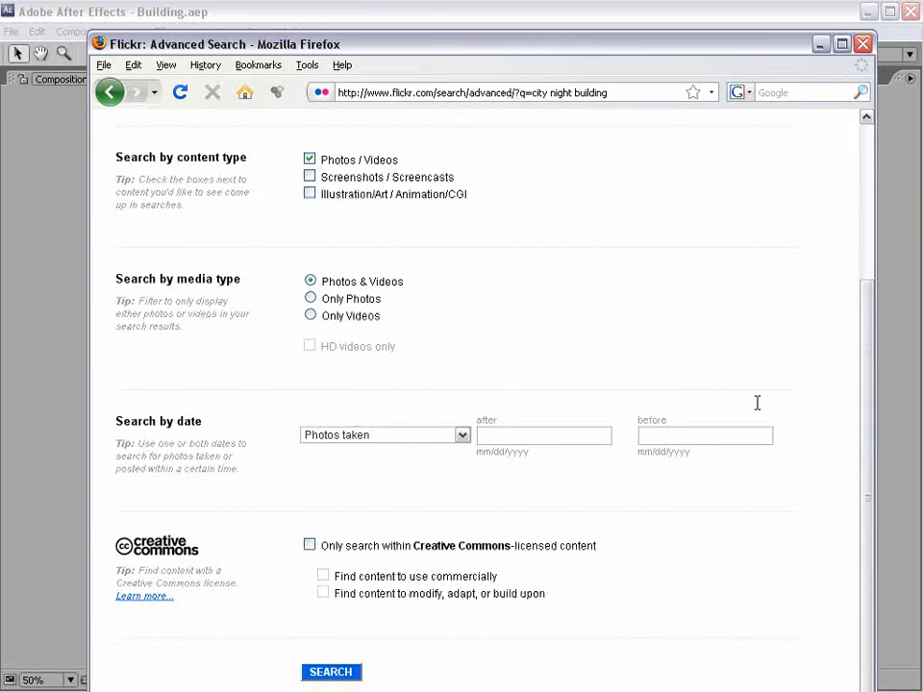
click(308, 545)
click(323, 576)
click(323, 593)
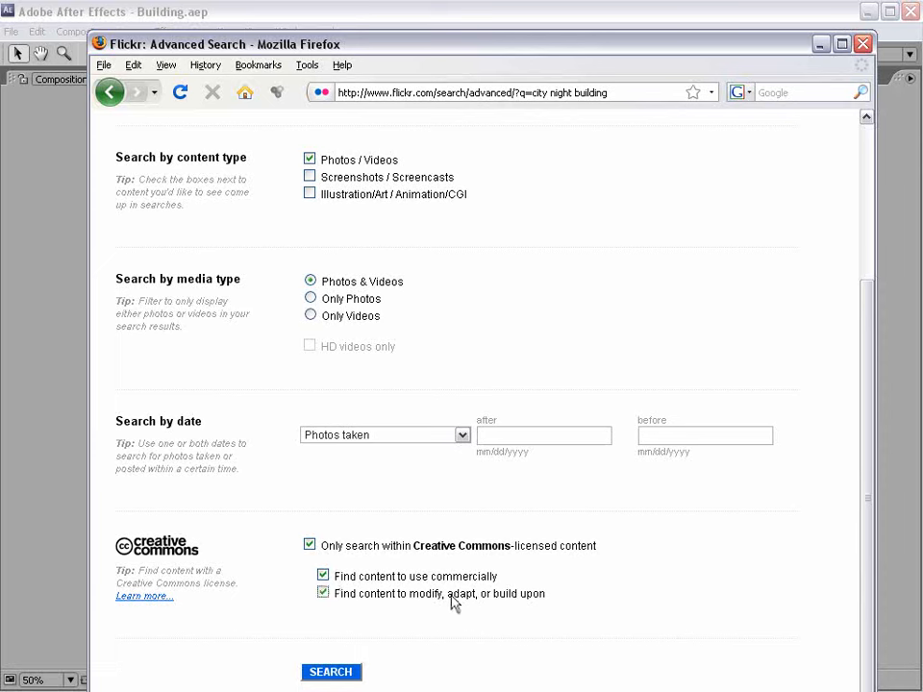
click(335, 670)
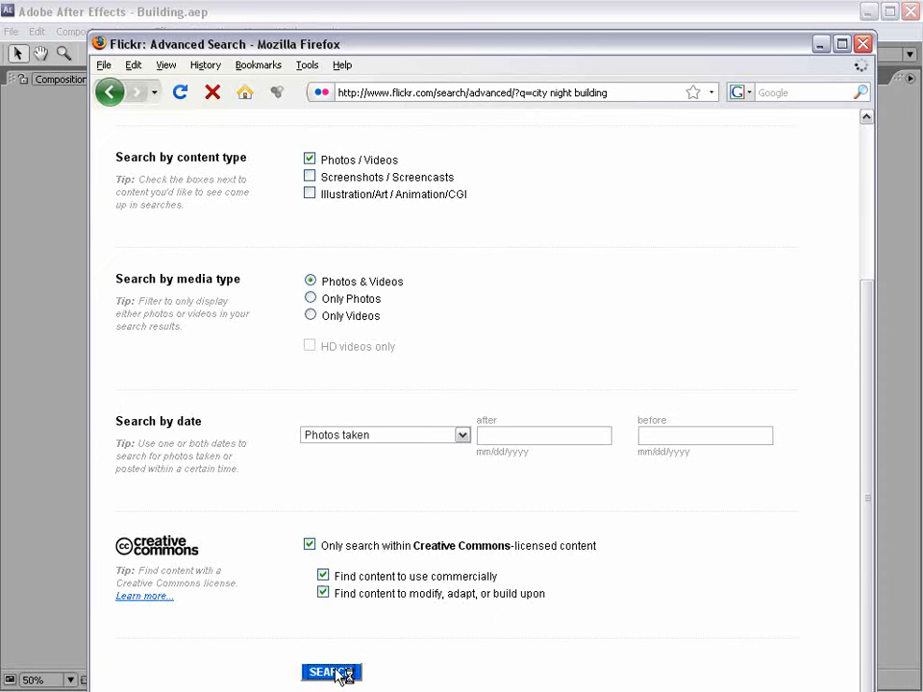
drag(867, 175, 853, 472)
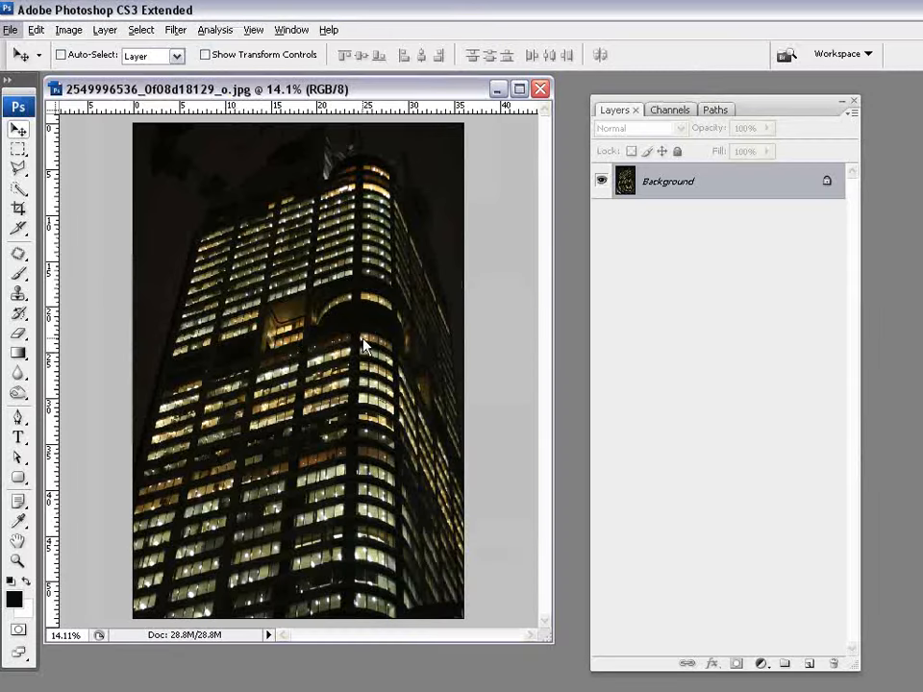
Step: In Photoshop, enlarge the night building photo's window and move the Layers palette aside to leave working room around the image
scroll(270, 311, down, 2)
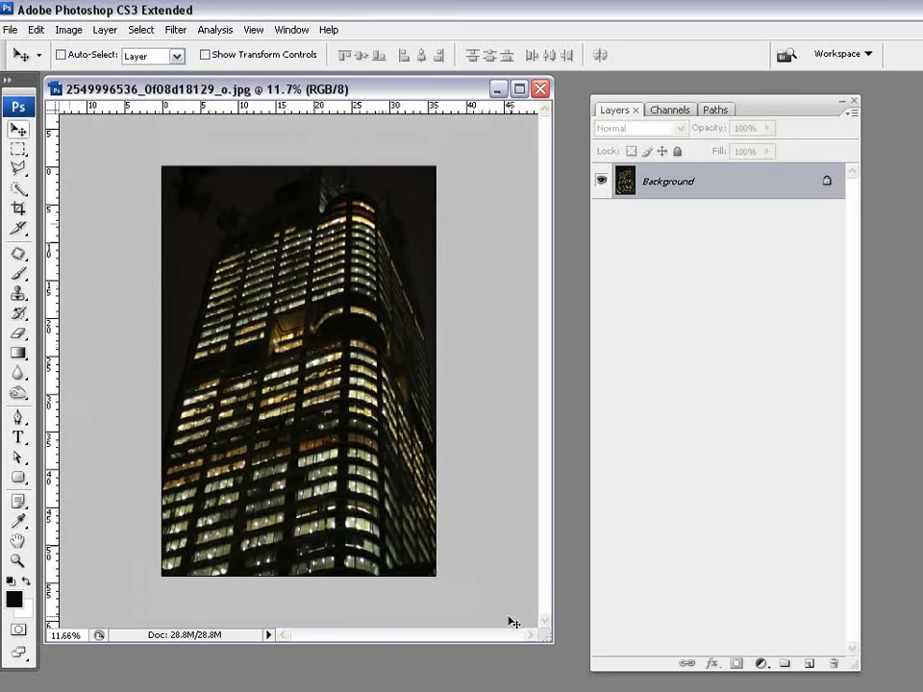
drag(550, 640, 659, 691)
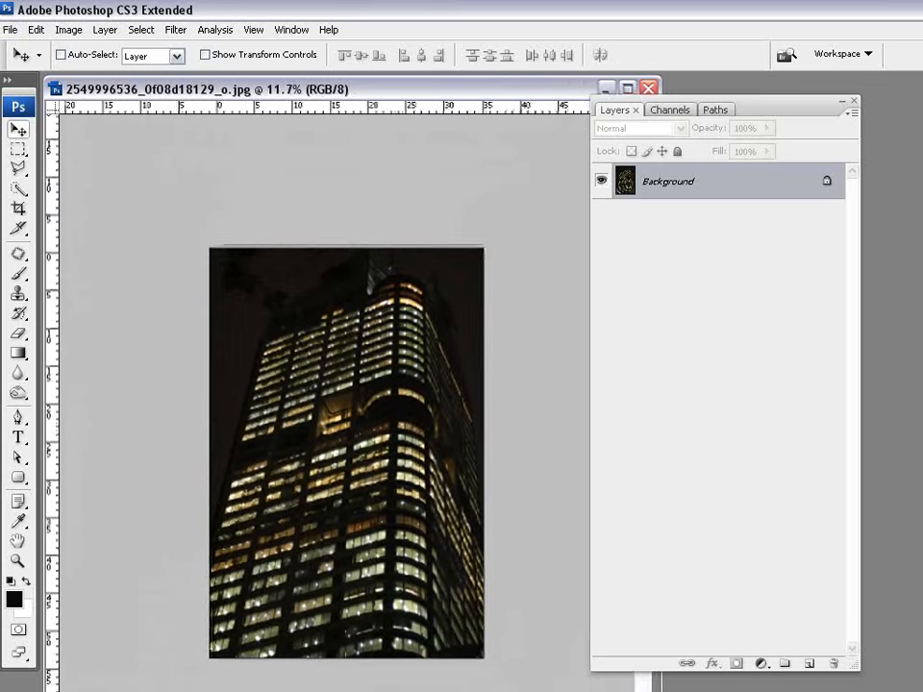
drag(760, 116, 824, 111)
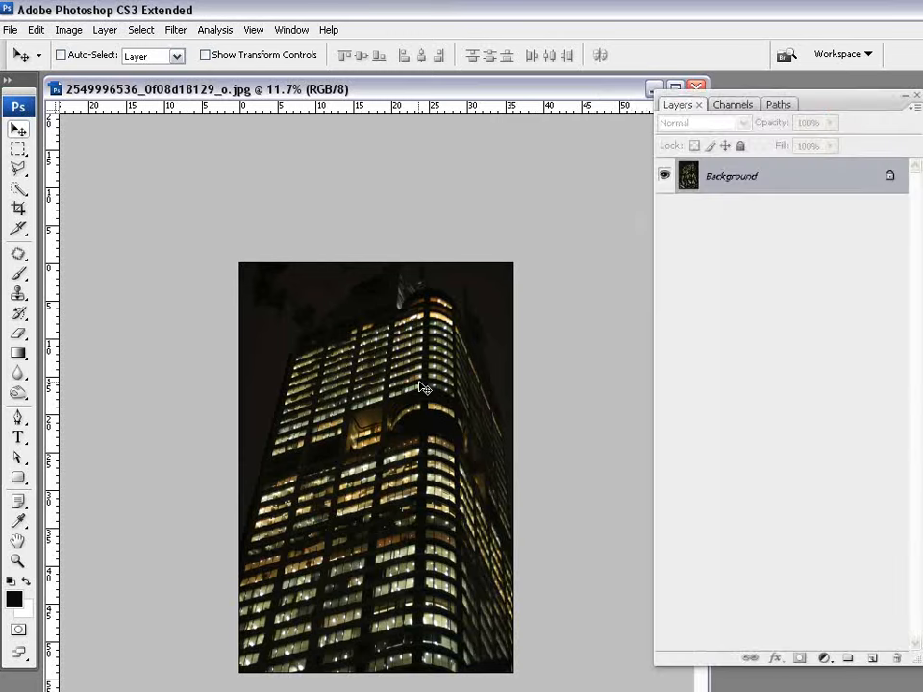
scroll(420, 388, up, 2)
scroll(421, 387, down, 1)
drag(839, 96, 808, 105)
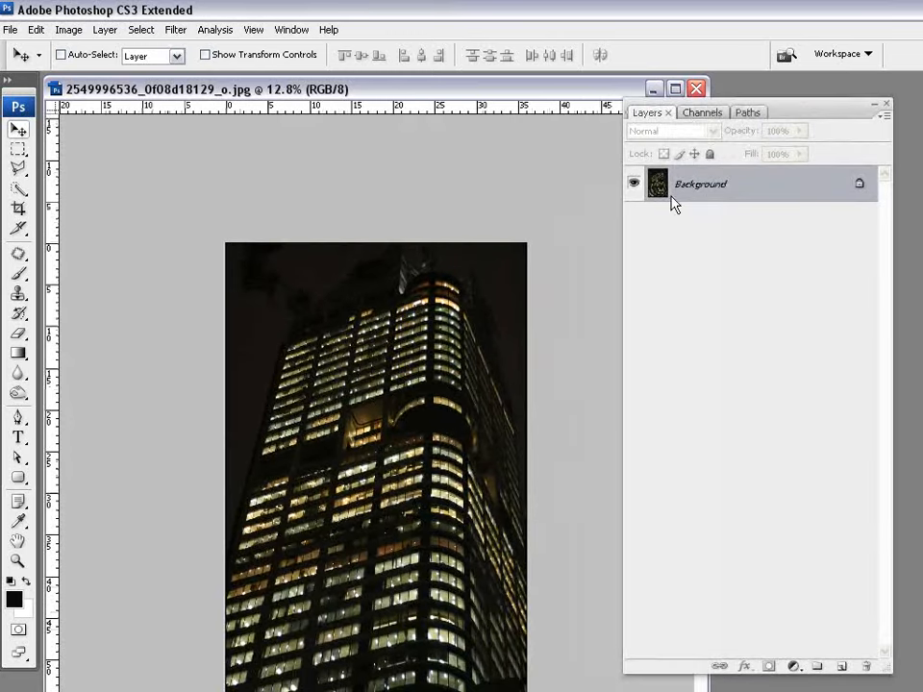
Step: Convert the locked Background into an editable layer named Layer 0, then test moving it and undo the move
double_click(762, 187)
drag(771, 396, 512, 308)
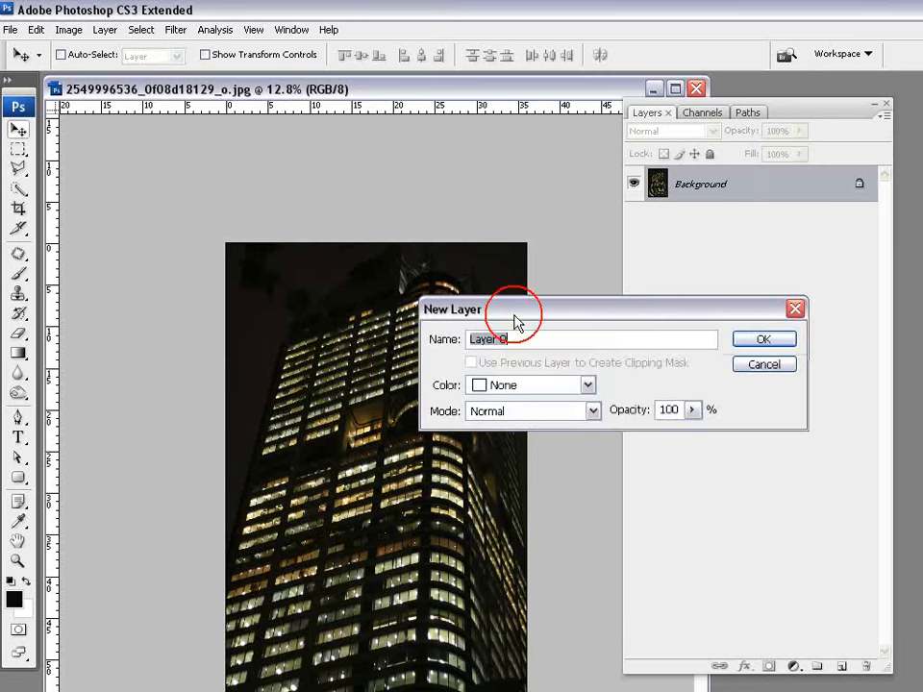
click(765, 343)
drag(368, 390, 409, 420)
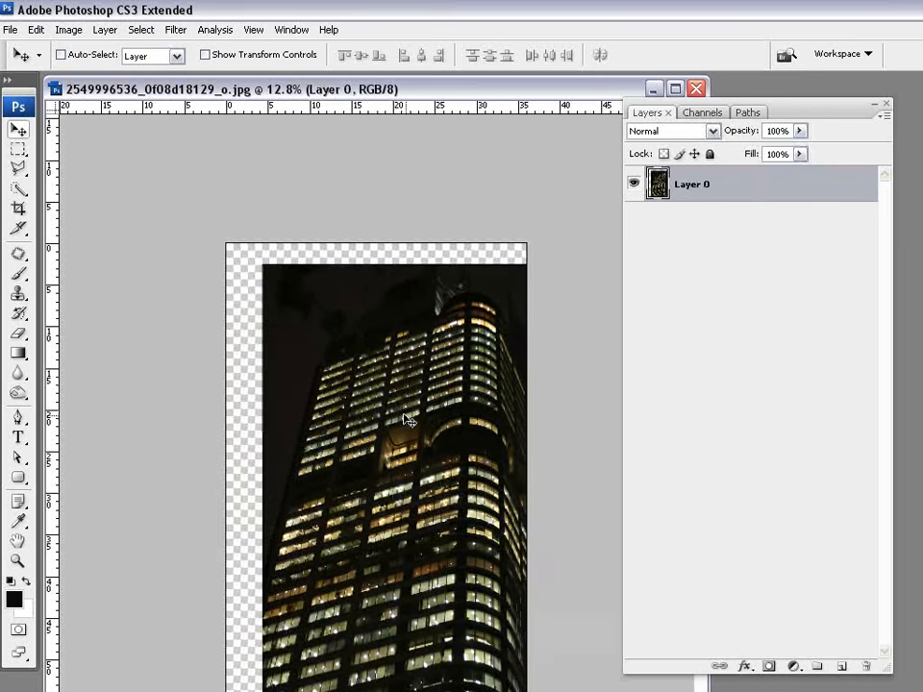
key(ctrl+z)
Step: Distort Layer 0 by pulling its upper-left corner far up and outward and its lower-left corner slightly inward to straighten the facade
click(36, 29)
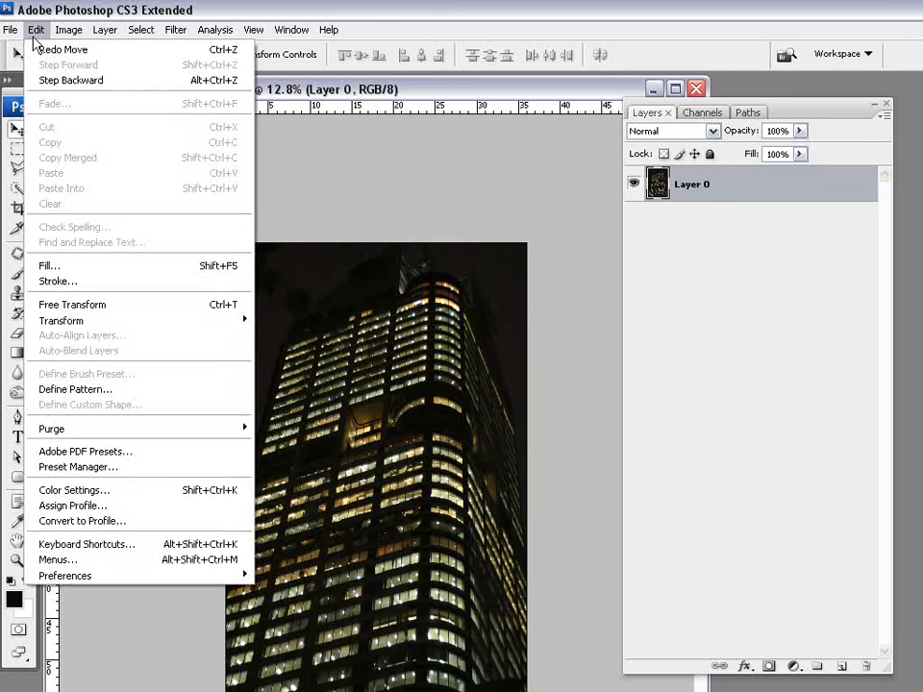
click(56, 323)
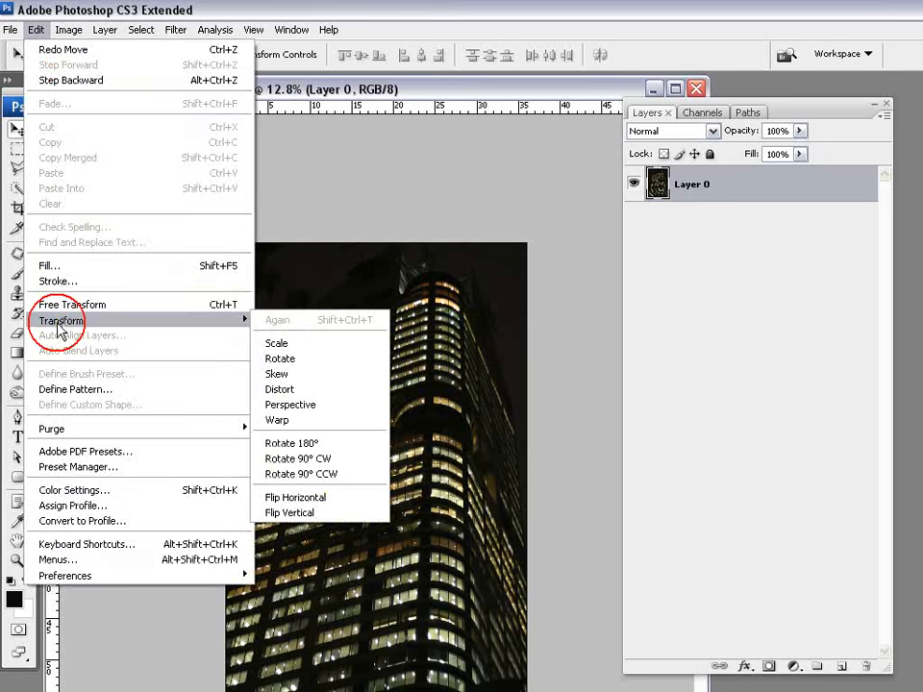
click(301, 391)
key(ctrl+0)
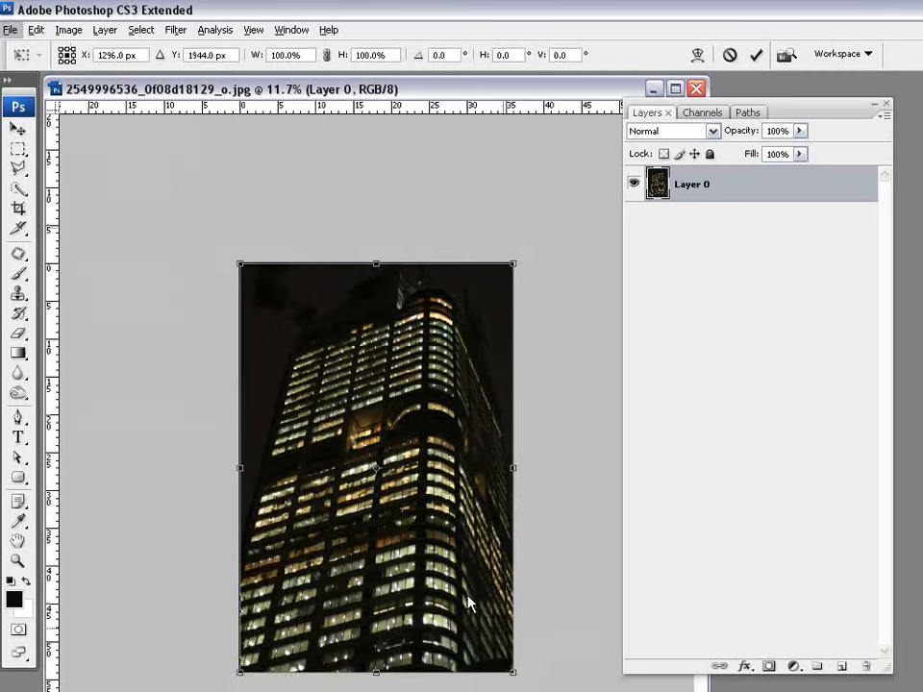
drag(240, 267, 113, 63)
scroll(361, 398, down, 1)
drag(253, 660, 272, 654)
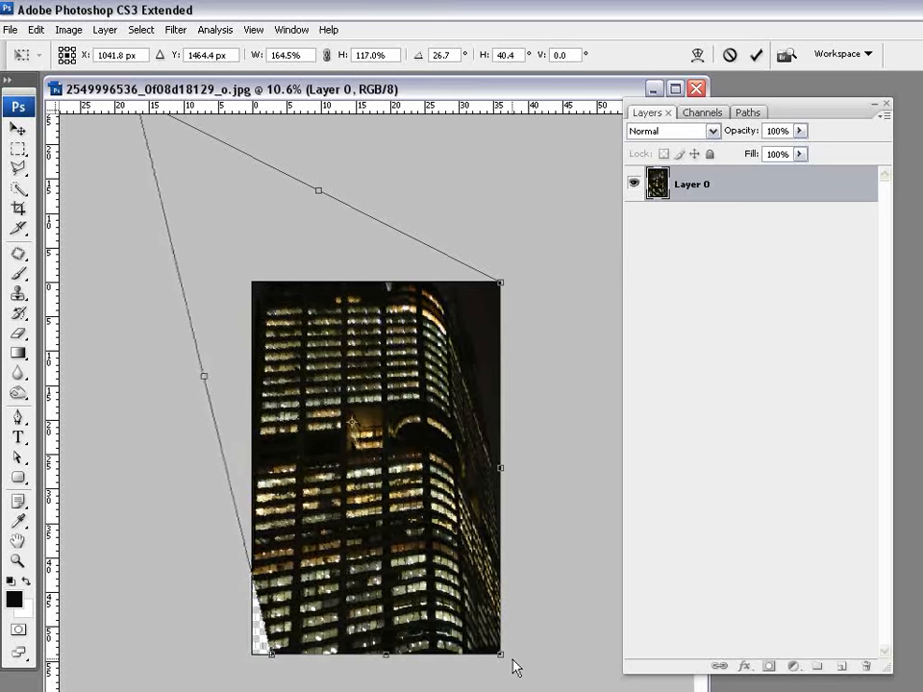
Step: Adjust the distortion's right side by pulling the upper-right corner outward and the lower-right corner below the canvas to level the window rows
drag(501, 286, 523, 317)
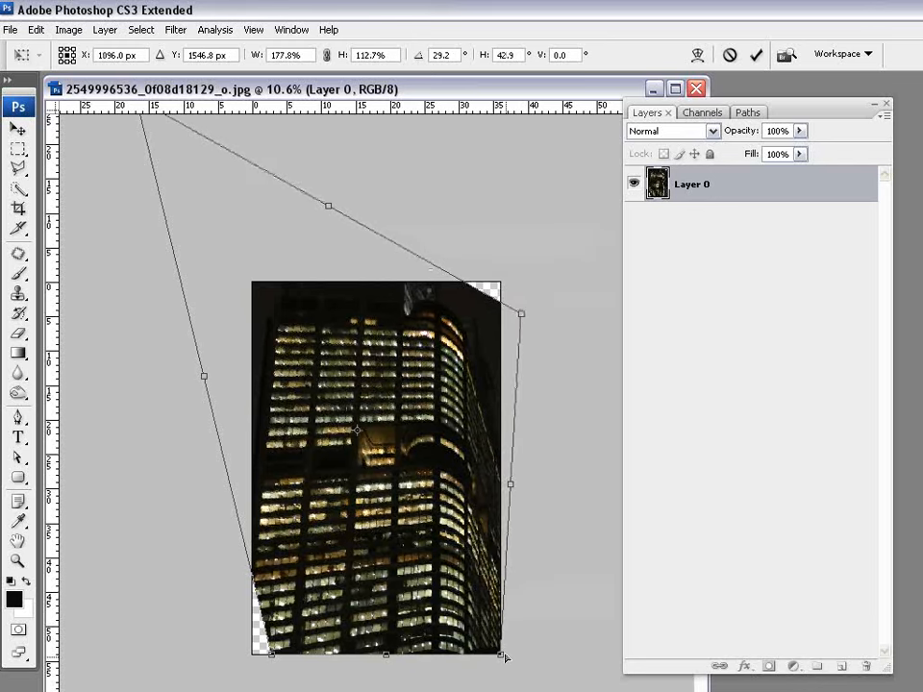
drag(504, 660, 505, 688)
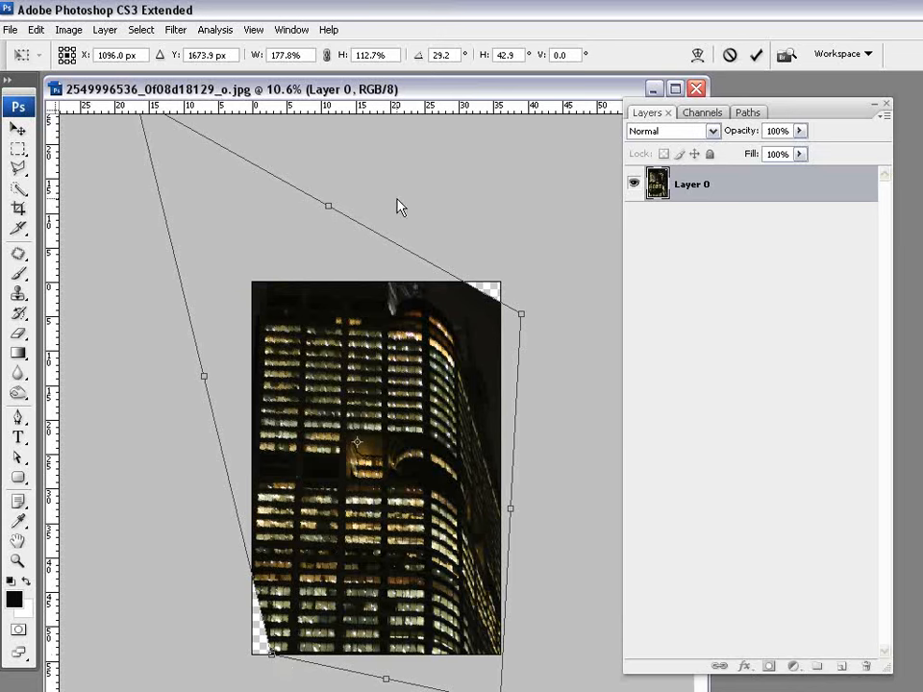
drag(522, 318, 522, 288)
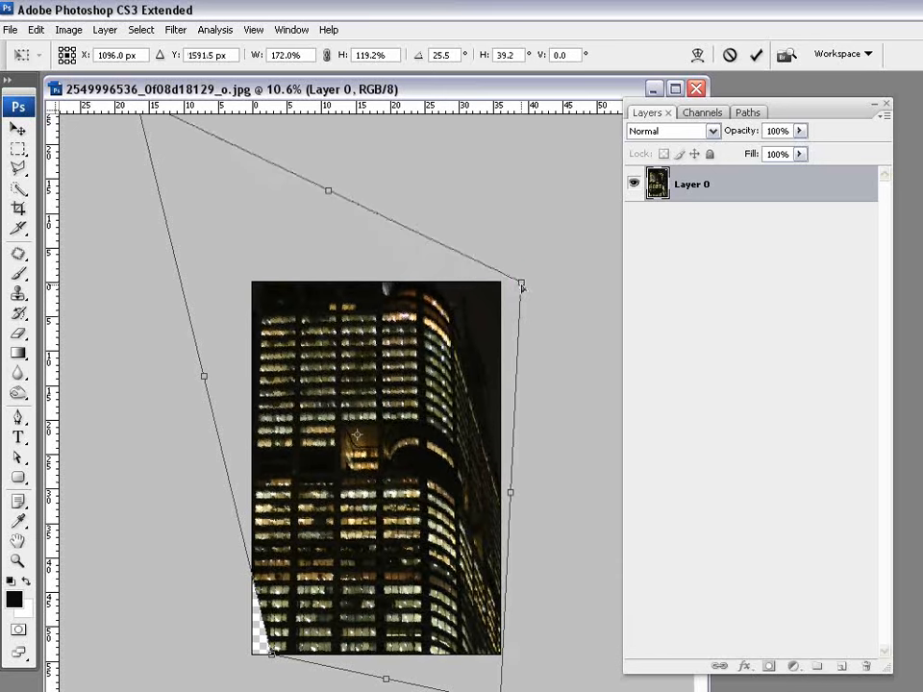
Step: Align the upper-right distort corner using a horizontal guide at the top window row and a vertical guide along the facade's right edge
drag(388, 109, 375, 314)
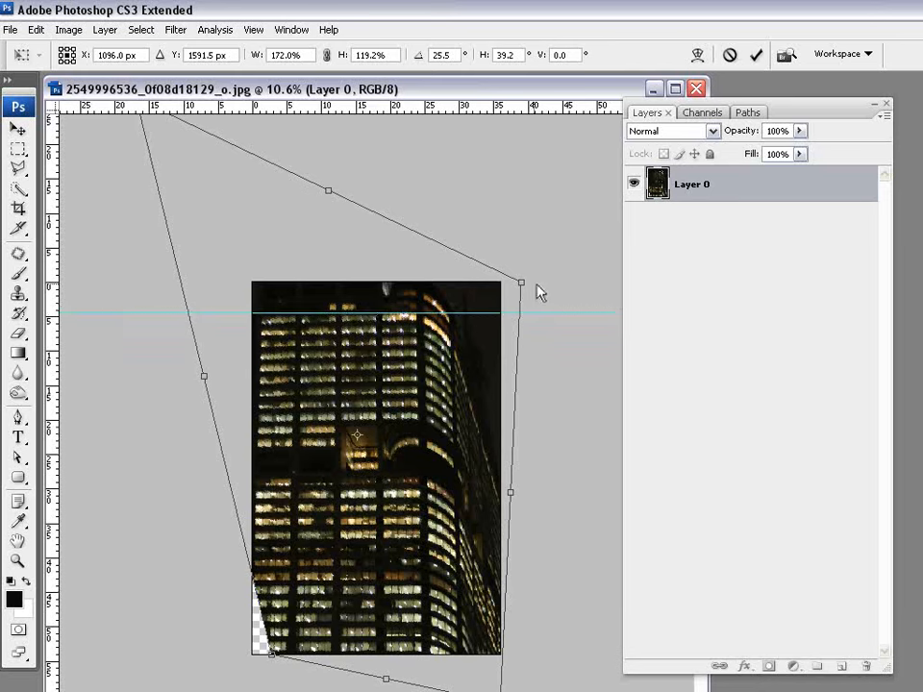
drag(521, 283, 543, 283)
drag(52, 304, 432, 397)
drag(543, 284, 538, 284)
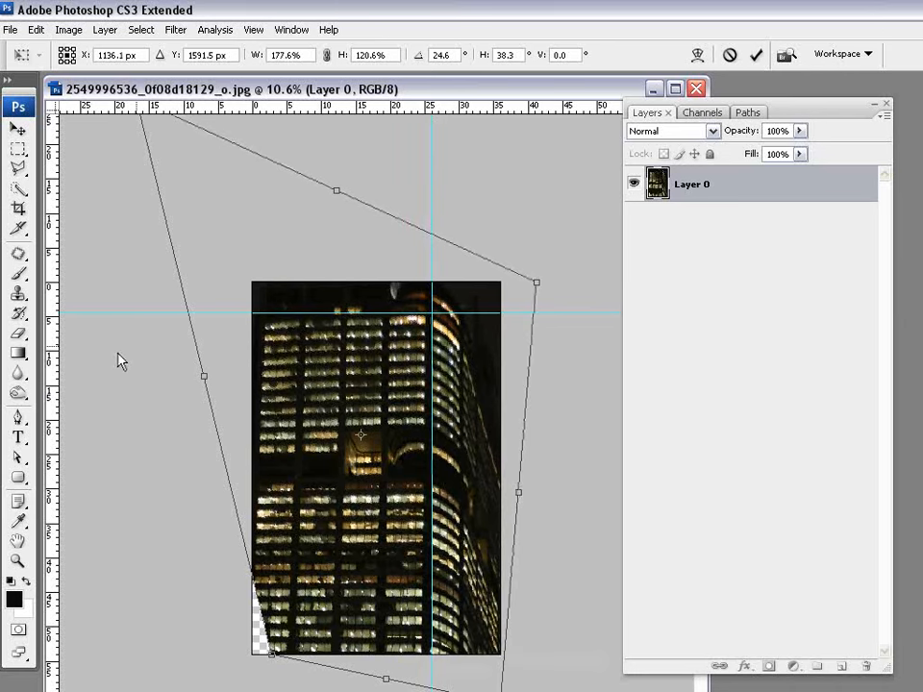
Step: Finish the distortion by pulling its upper-left corner further outward, and clear both guides
scroll(153, 190, down, 1)
drag(159, 134, 138, 110)
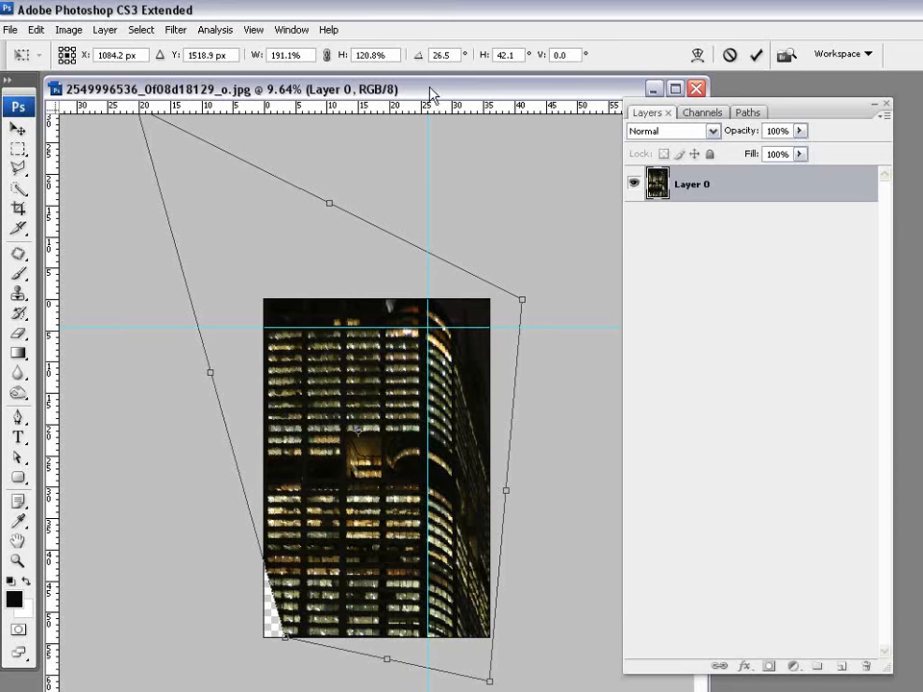
click(755, 59)
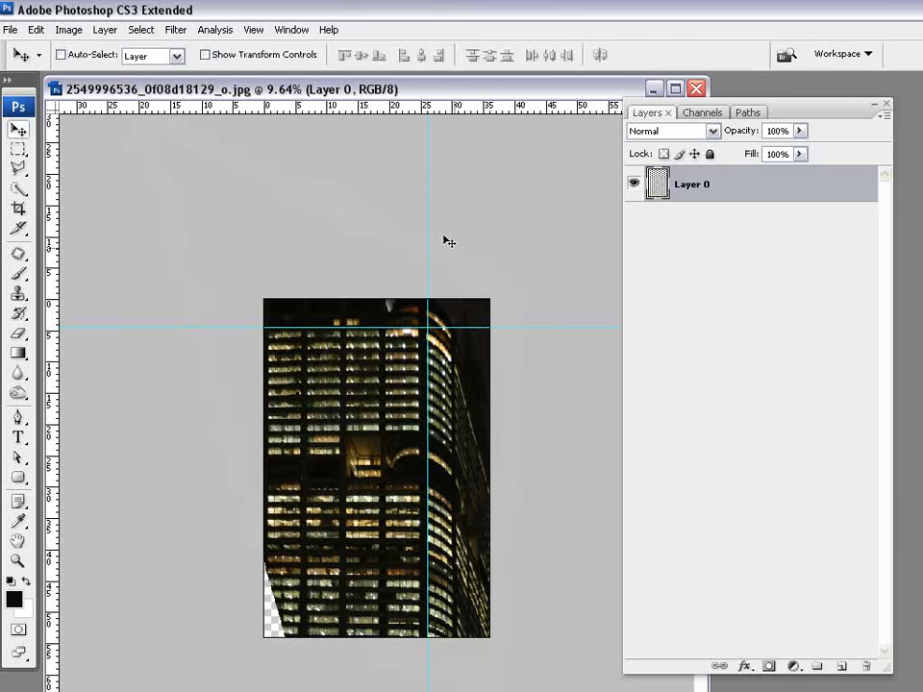
drag(426, 275, 52, 288)
drag(216, 54, 222, 15)
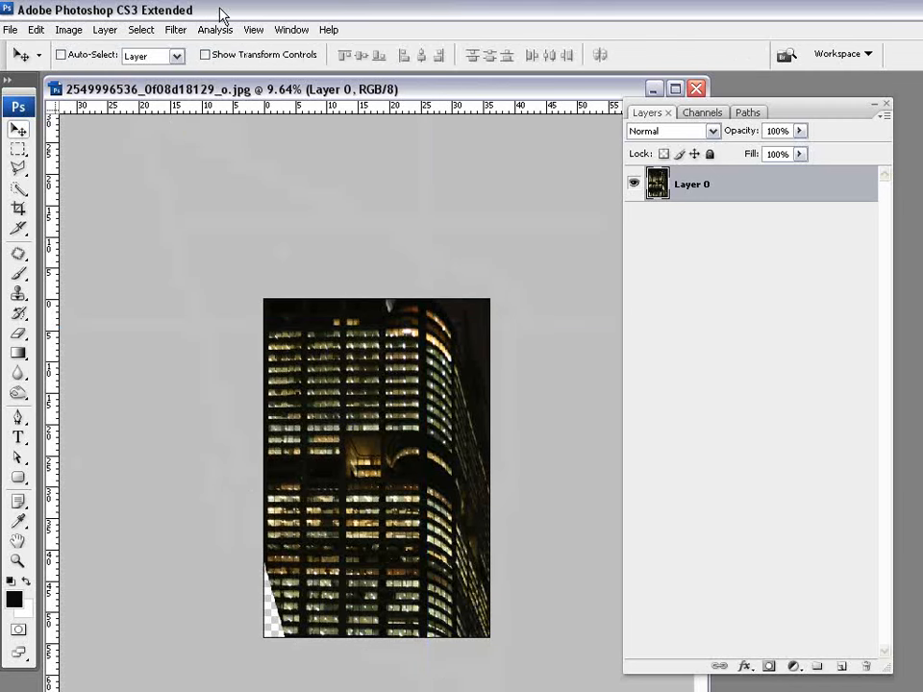
Step: Crop the image to the straight front facade, excluding the rounded side of the building and the dark area above the top windows
key(z)
click(379, 473)
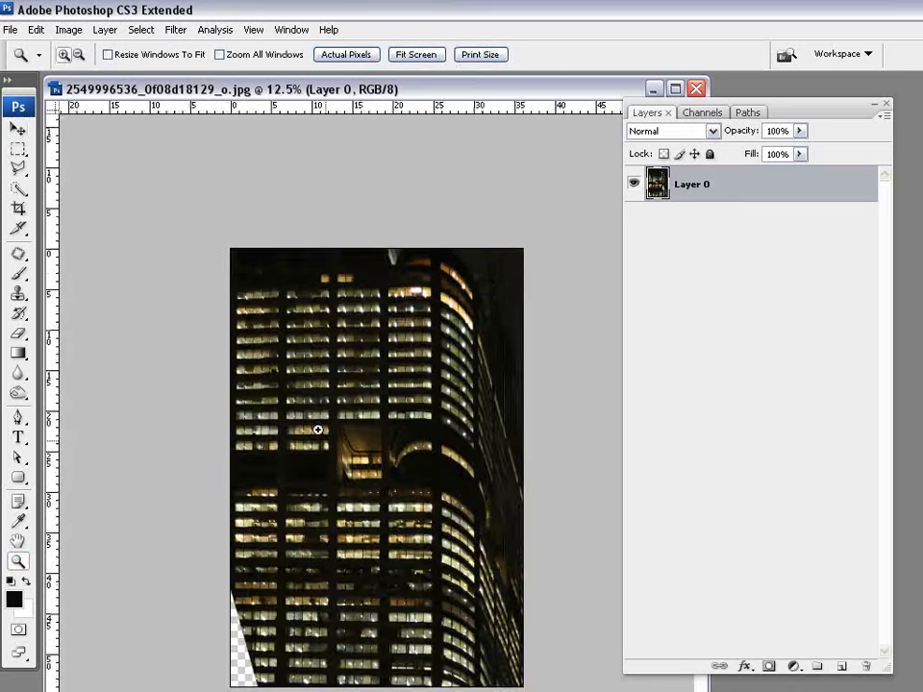
click(375, 467)
alt+click(383, 474)
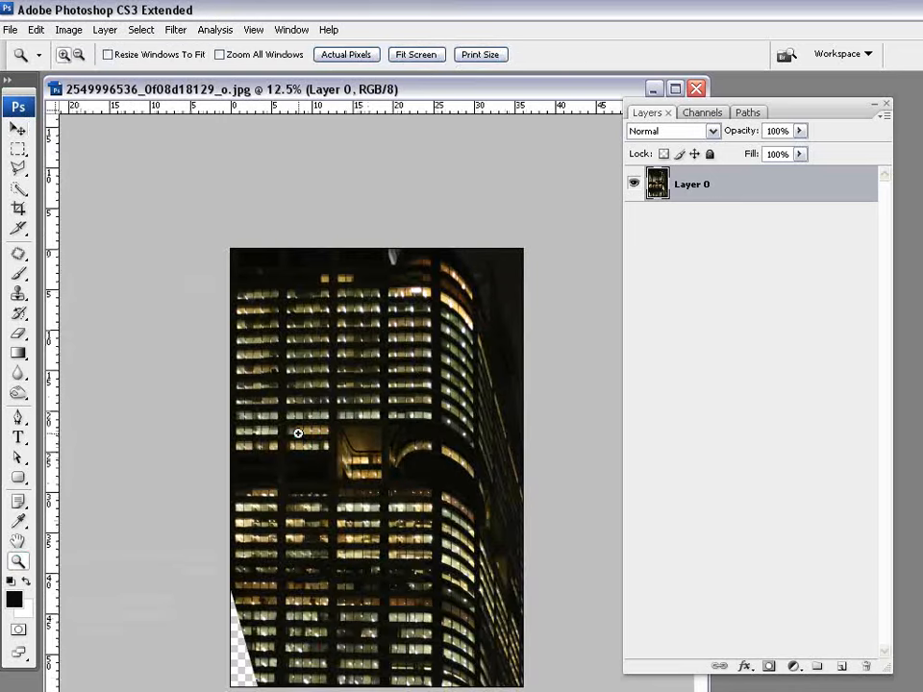
click(17, 207)
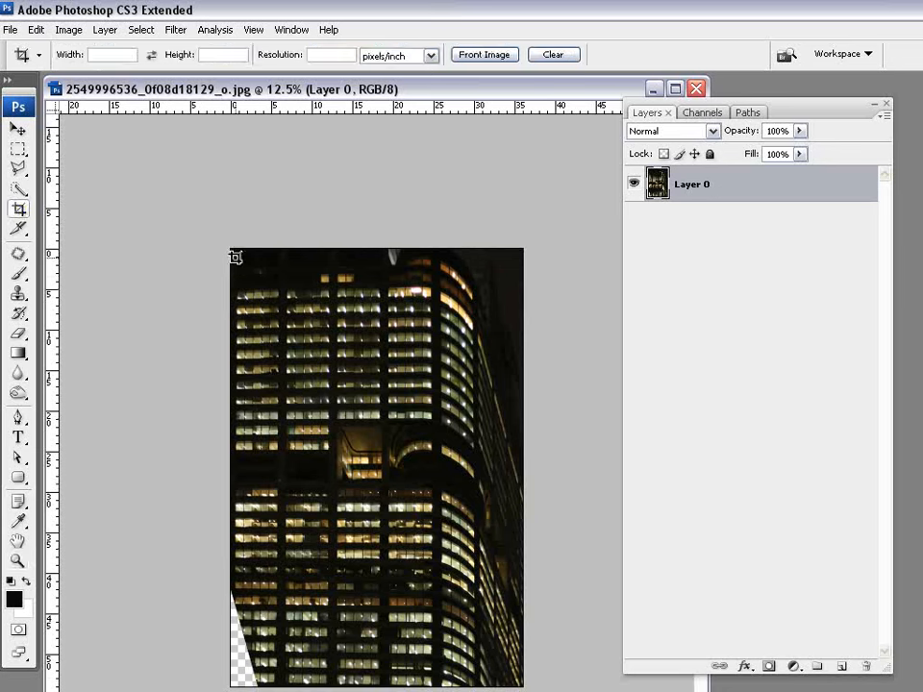
drag(233, 289, 440, 686)
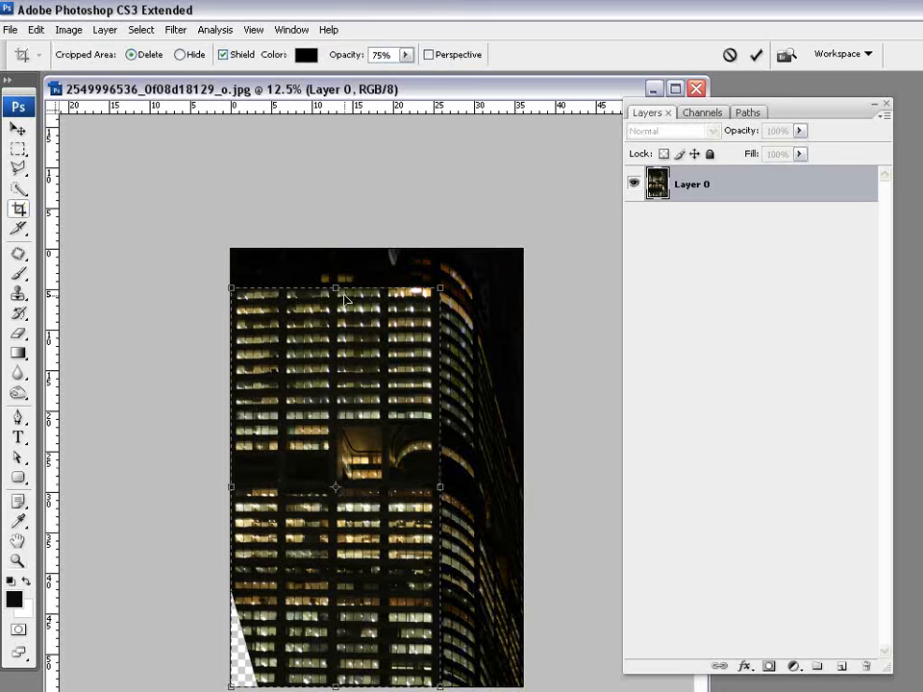
drag(335, 286, 328, 270)
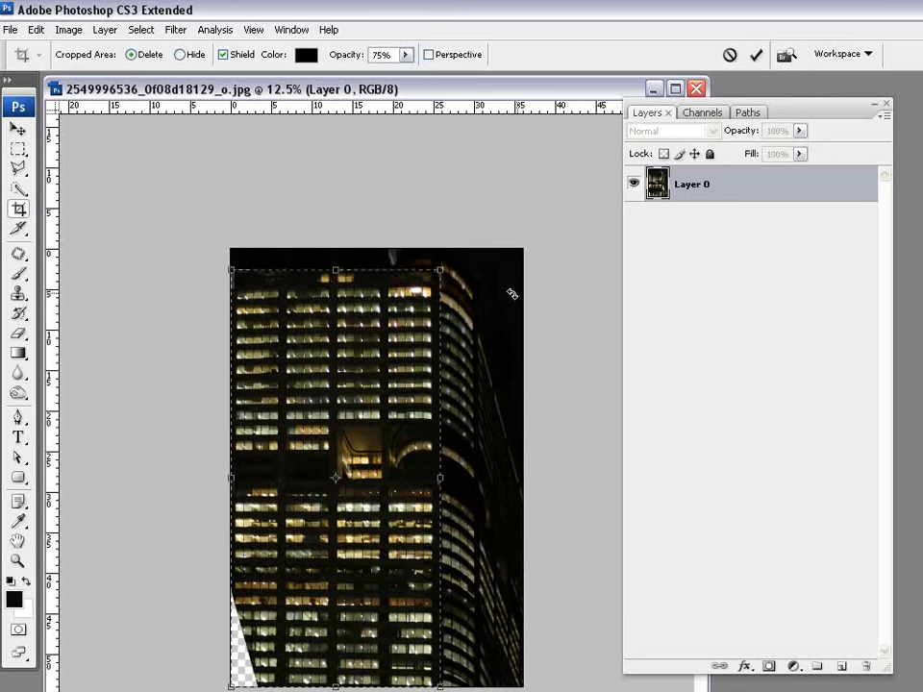
click(755, 55)
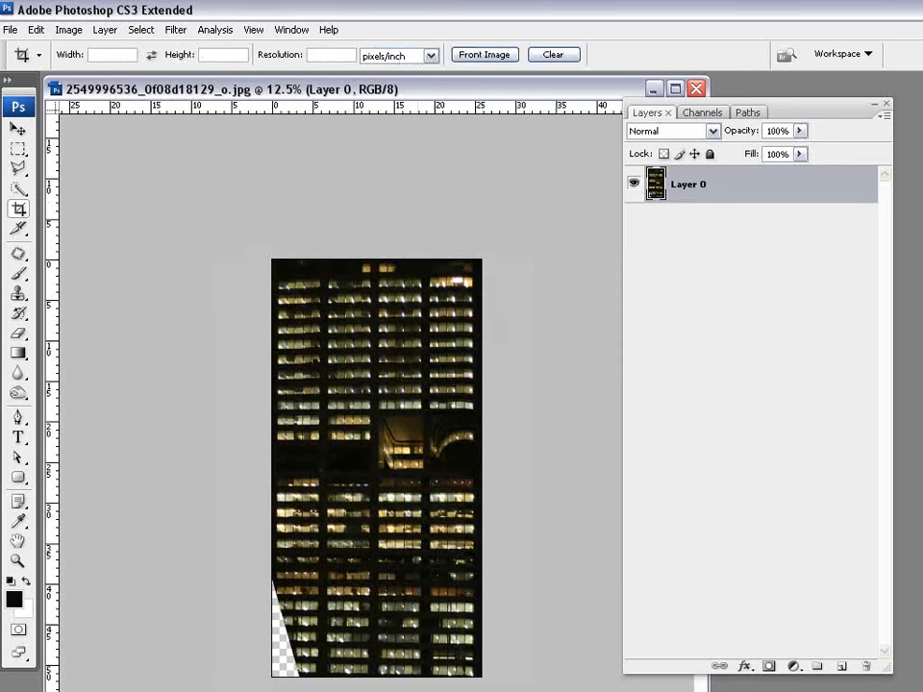
Step: Fill the transparent lower-left corner of the facade with Clone Stamp, sampling the matching window rows of the neighbouring column
drag(706, 691, 653, 681)
scroll(402, 469, up, 4)
key(alt+space)
drag(239, 604, 266, 472)
scroll(220, 567, up, 4)
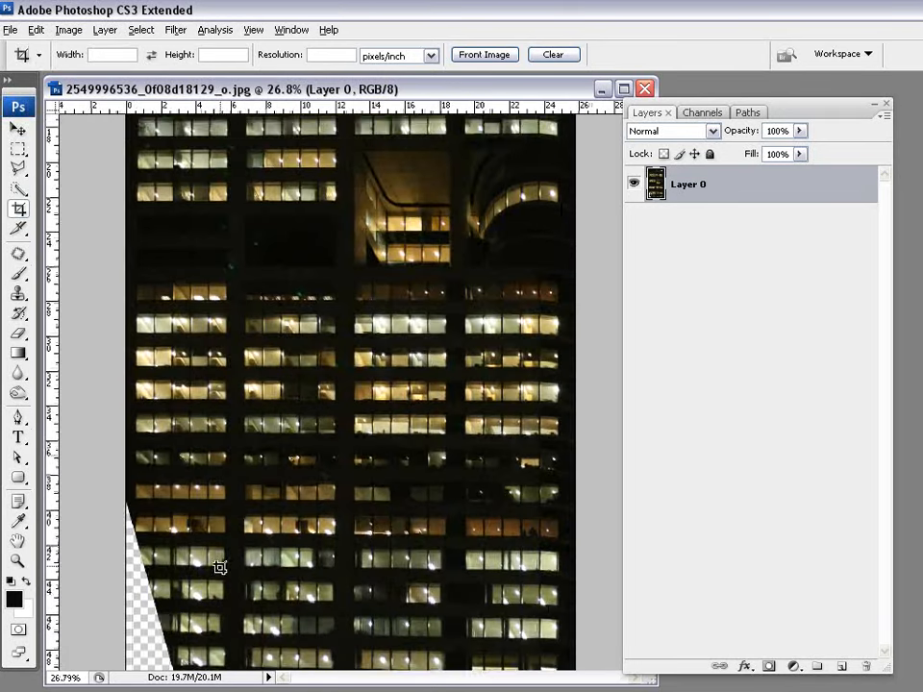
key(alt+space)
drag(171, 598, 269, 382)
click(18, 561)
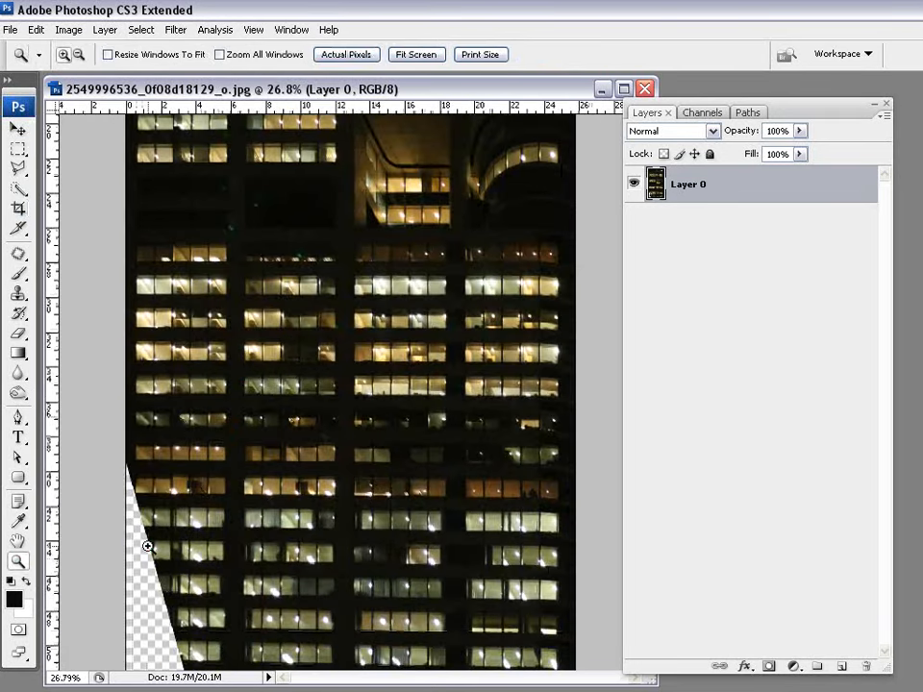
click(147, 546)
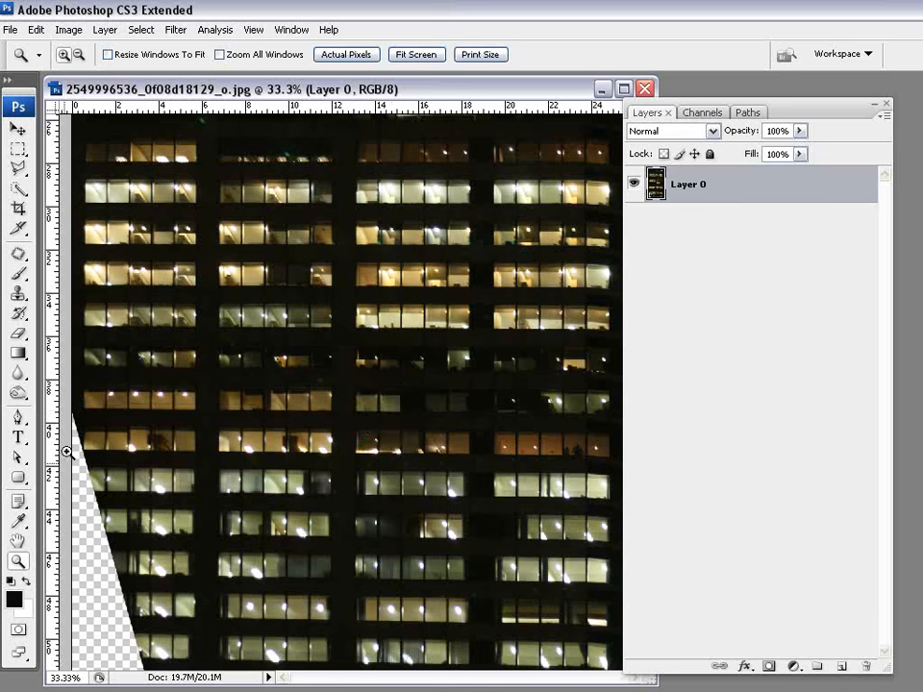
key(j)
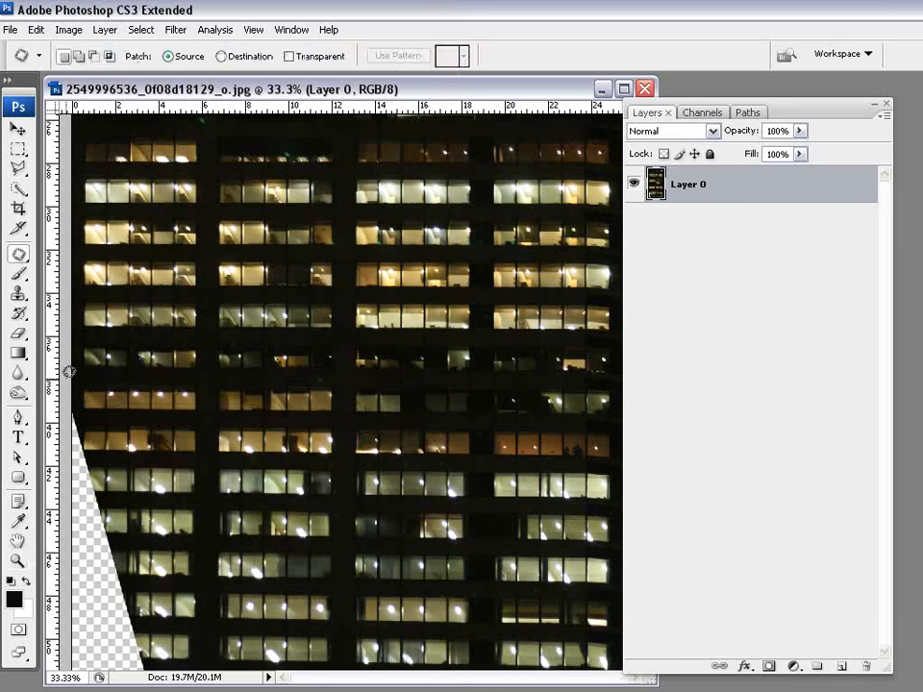
key(s)
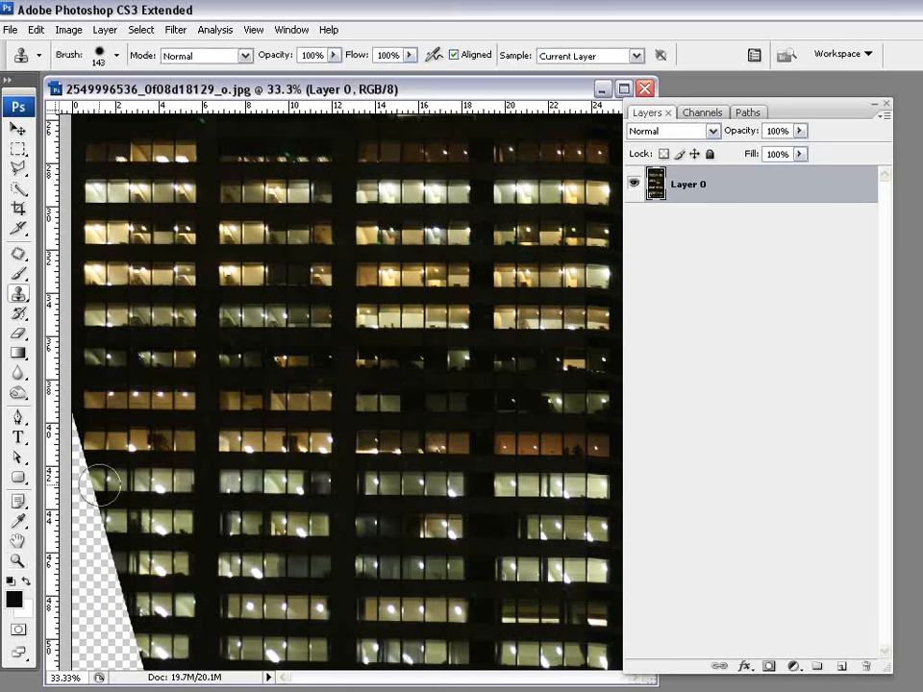
alt+click(219, 468)
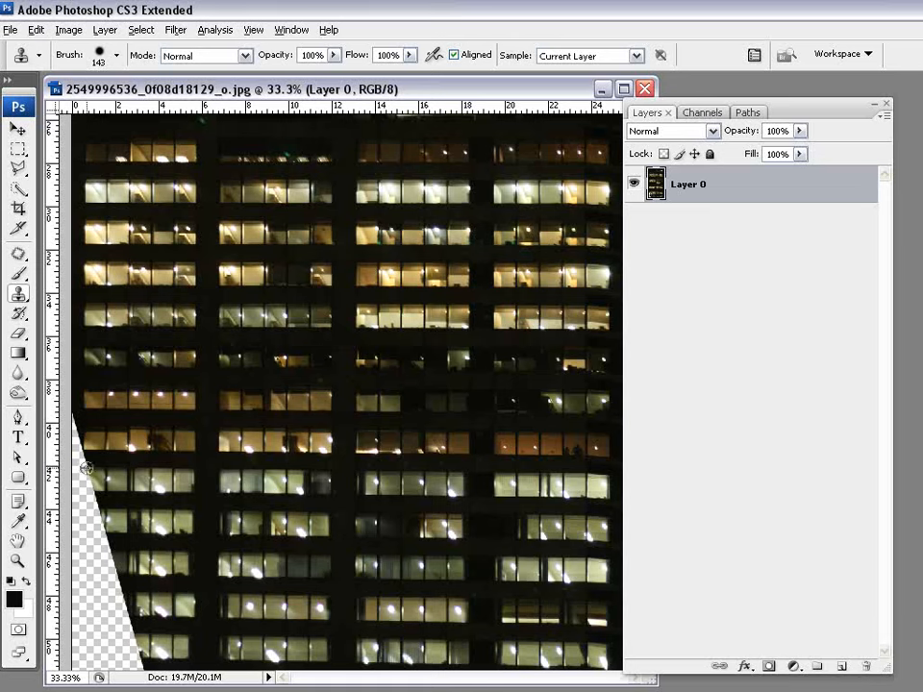
mouse_move(86, 471)
mouse_down()
mouse_move(141, 660)
mouse_move(97, 664)
mouse_move(108, 614)
mouse_move(81, 518)
mouse_move(76, 430)
mouse_move(80, 663)
mouse_up()
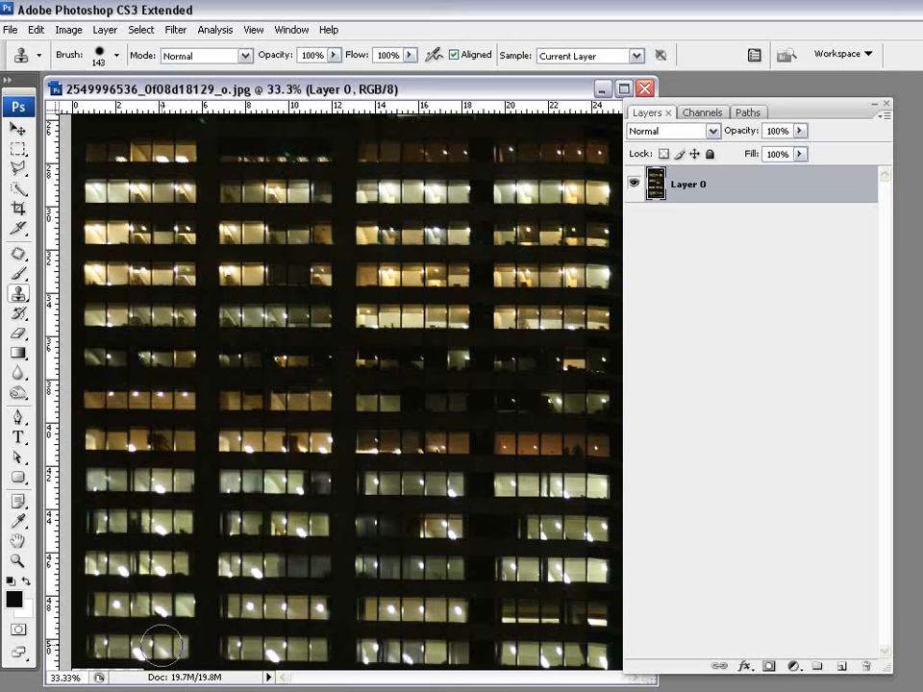
Step: Paint over the leftover transparent sliver along the facade's bottom edge with a 19 px brush in the sampled dark wall colour
key(b)
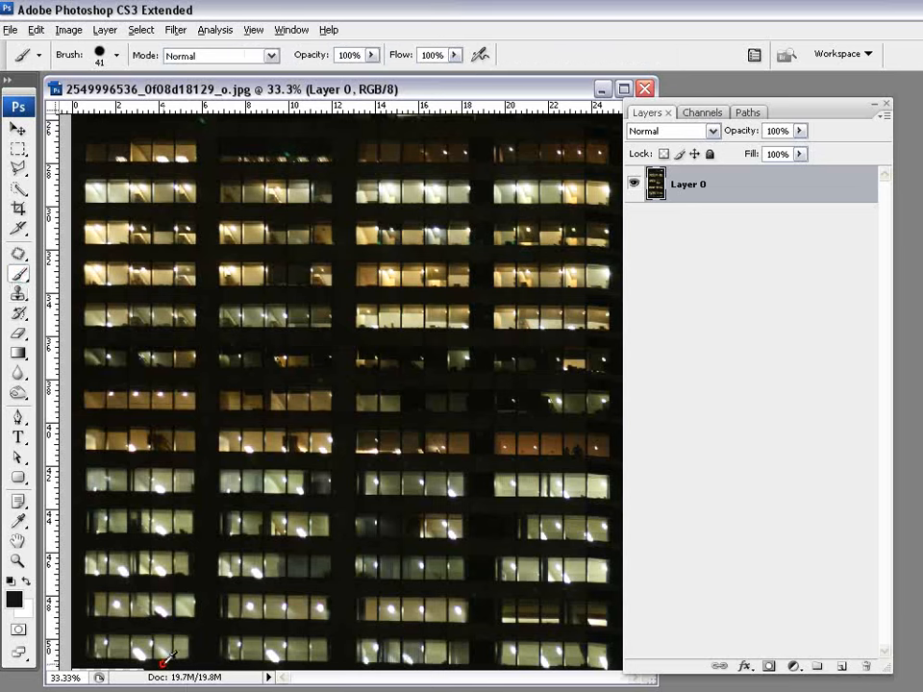
right_click(190, 600)
drag(249, 634, 229, 635)
click(127, 668)
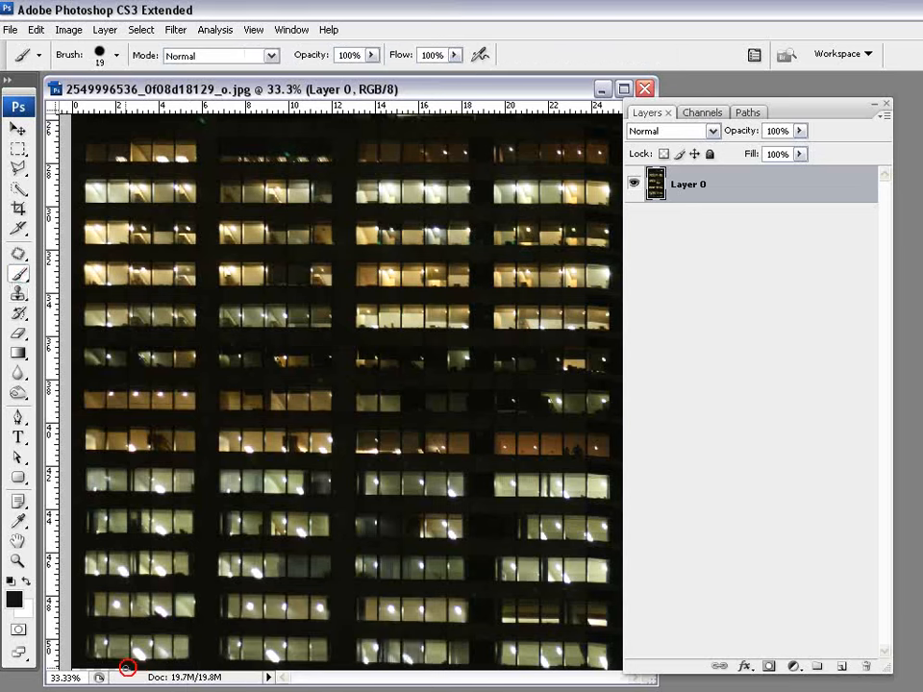
Step: Replace the recessed balcony and curved window area in the two right-hand columns with regular window rows cloned from the upper facade
scroll(329, 373, down, 4)
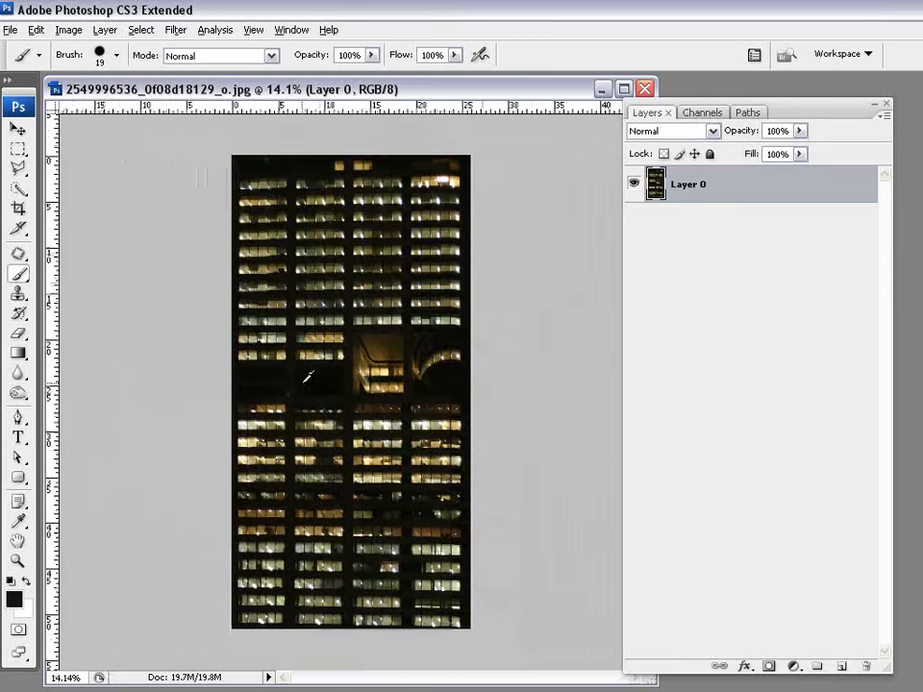
scroll(308, 377, up, 1)
click(17, 561)
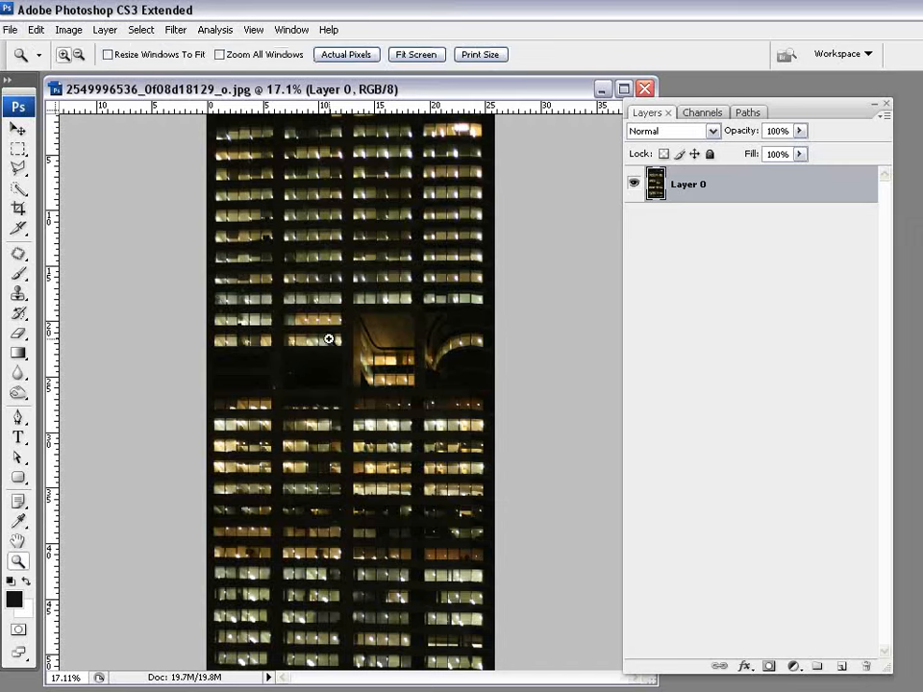
drag(316, 276, 471, 423)
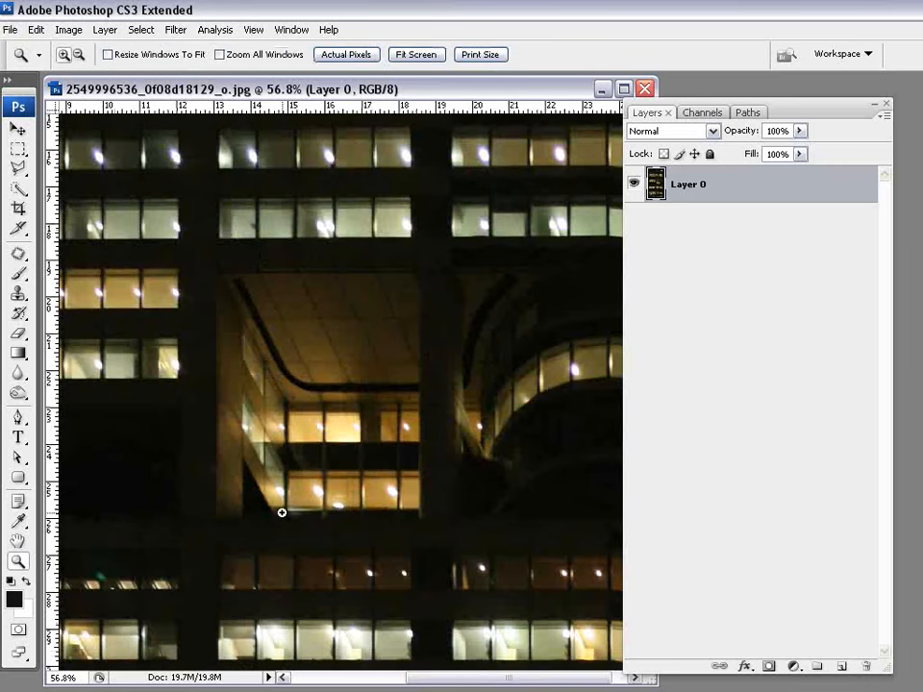
scroll(313, 453, down, 3)
key(alt+space)
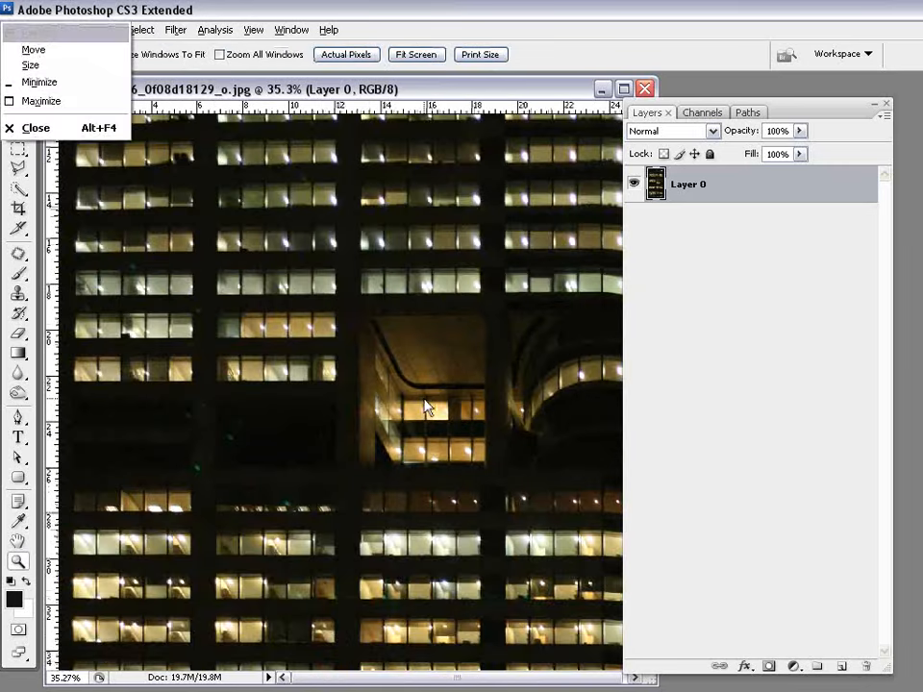
click(383, 113)
alt+click(412, 398)
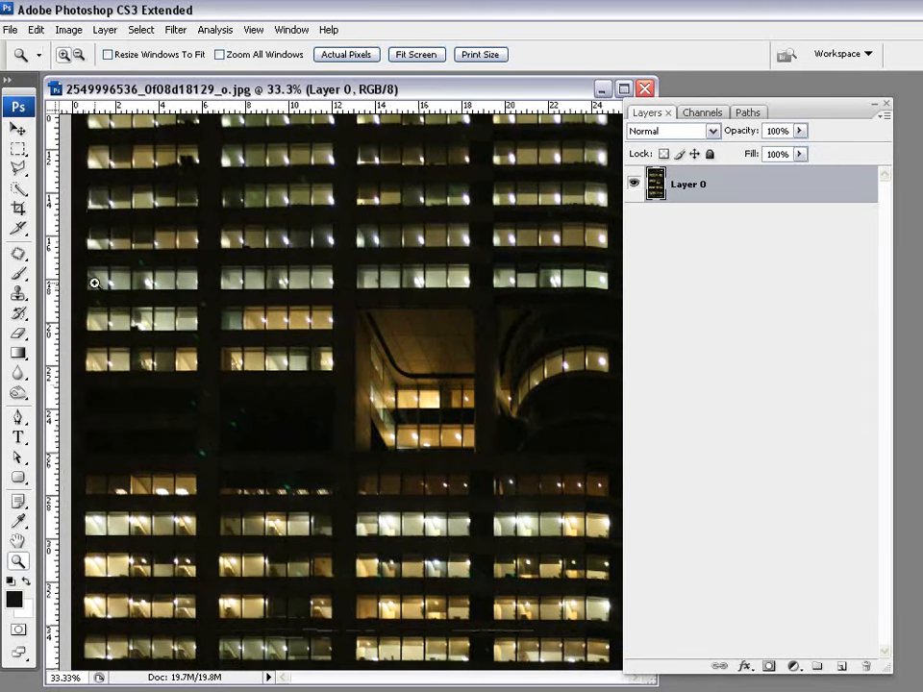
click(19, 293)
mouse_move(389, 274)
mouse_down()
mouse_move(378, 377)
mouse_move(375, 359)
mouse_up()
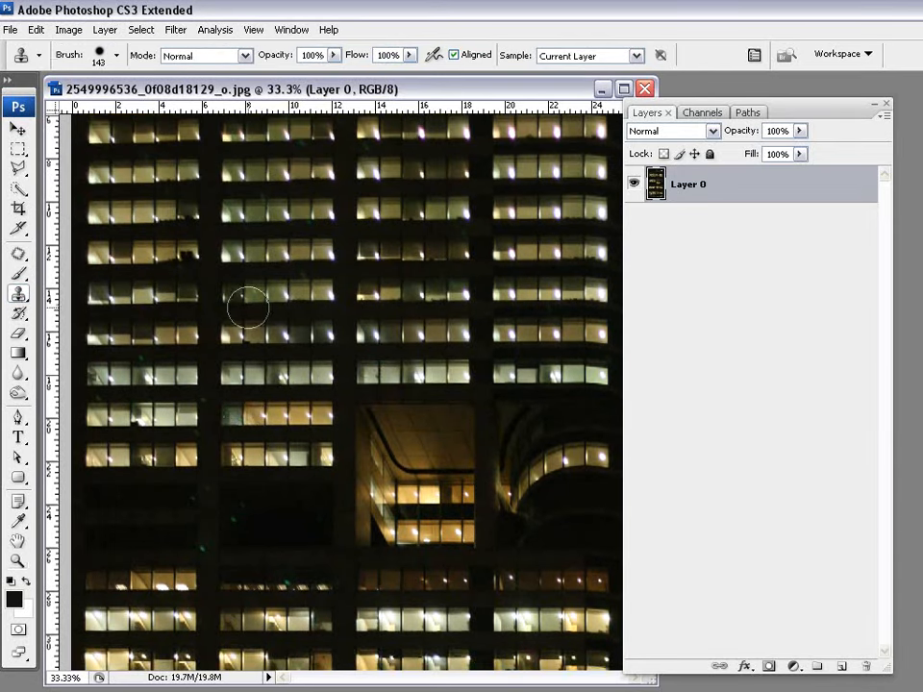
alt+click(220, 241)
mouse_move(356, 407)
mouse_down()
mouse_move(366, 539)
mouse_move(449, 540)
mouse_move(472, 458)
mouse_move(429, 415)
mouse_move(435, 457)
mouse_move(424, 496)
mouse_move(447, 496)
mouse_up()
mouse_move(539, 525)
mouse_down()
mouse_move(504, 413)
mouse_move(504, 533)
mouse_move(597, 531)
mouse_move(600, 418)
mouse_move(546, 409)
mouse_move(508, 432)
mouse_move(568, 436)
mouse_up()
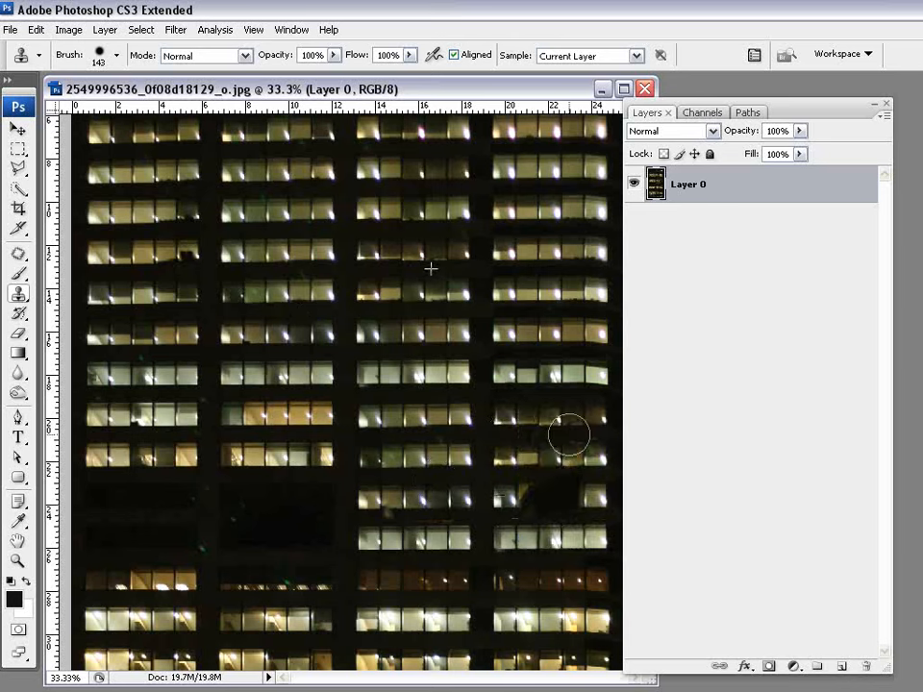
Step: Extend the canvas to the right to twice its width using Crop, and duplicate Layer 0 into the empty right half
key(ctrl+0)
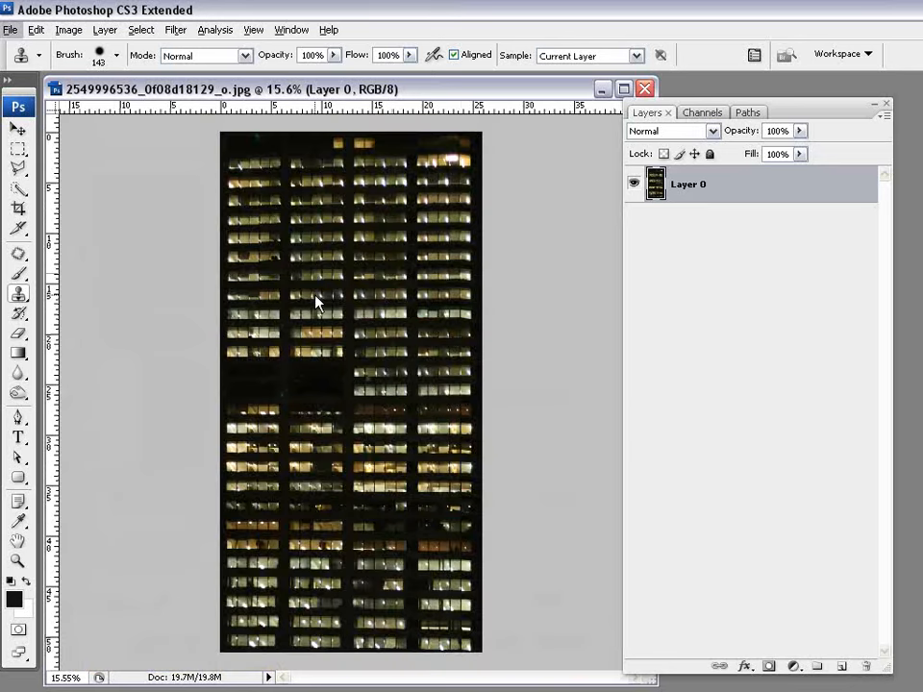
scroll(319, 302, down, 2)
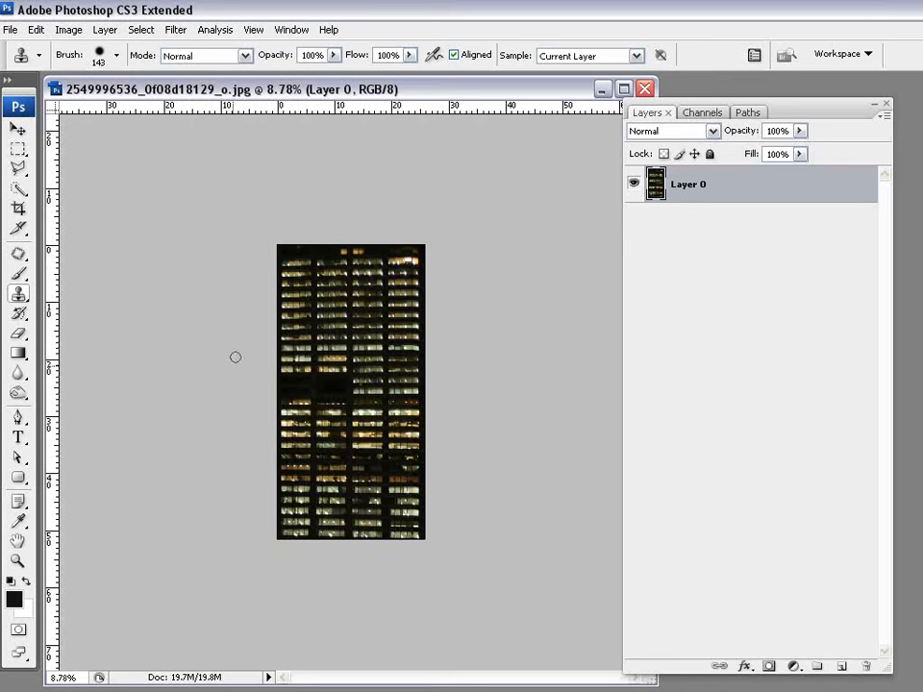
click(18, 208)
drag(263, 238, 486, 599)
drag(427, 391, 573, 391)
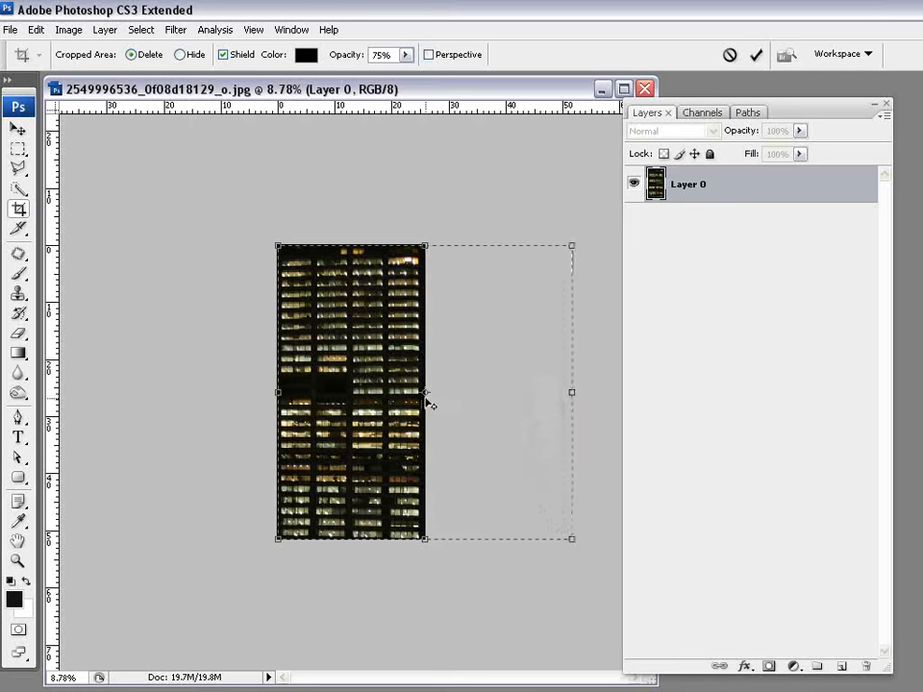
click(756, 54)
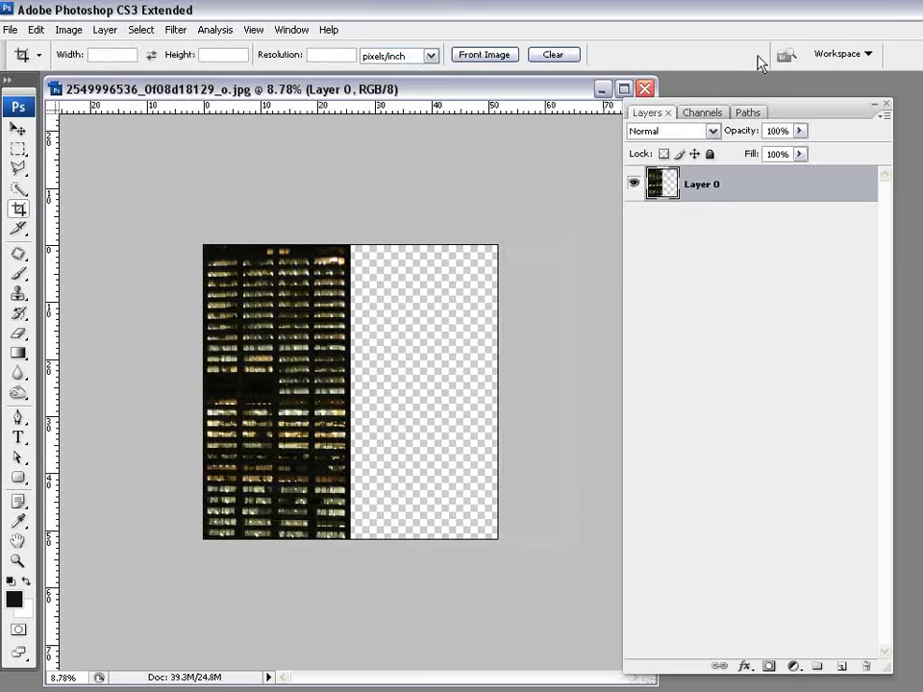
click(18, 129)
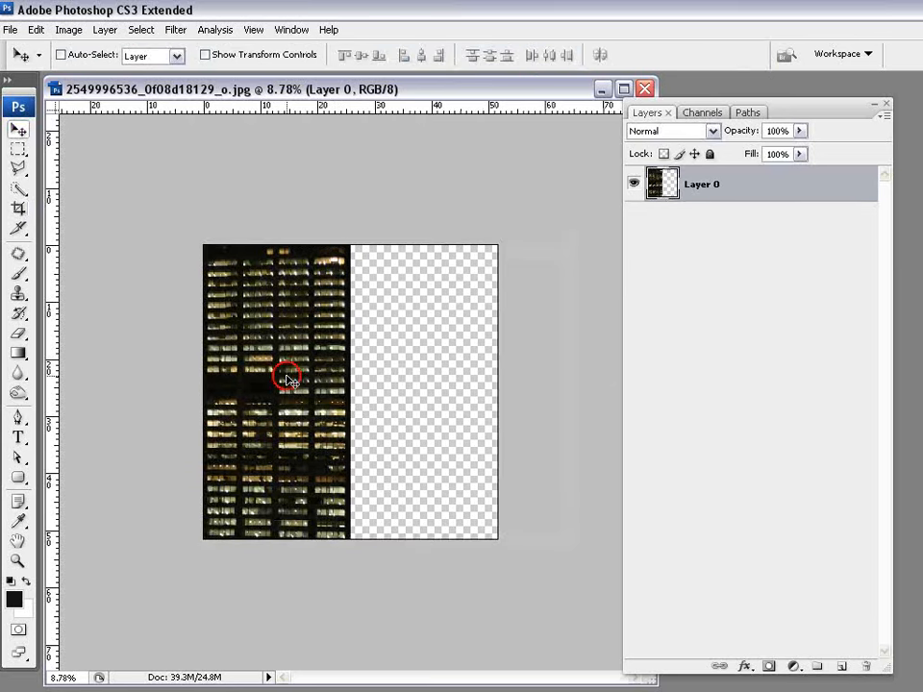
drag(213, 387, 366, 397)
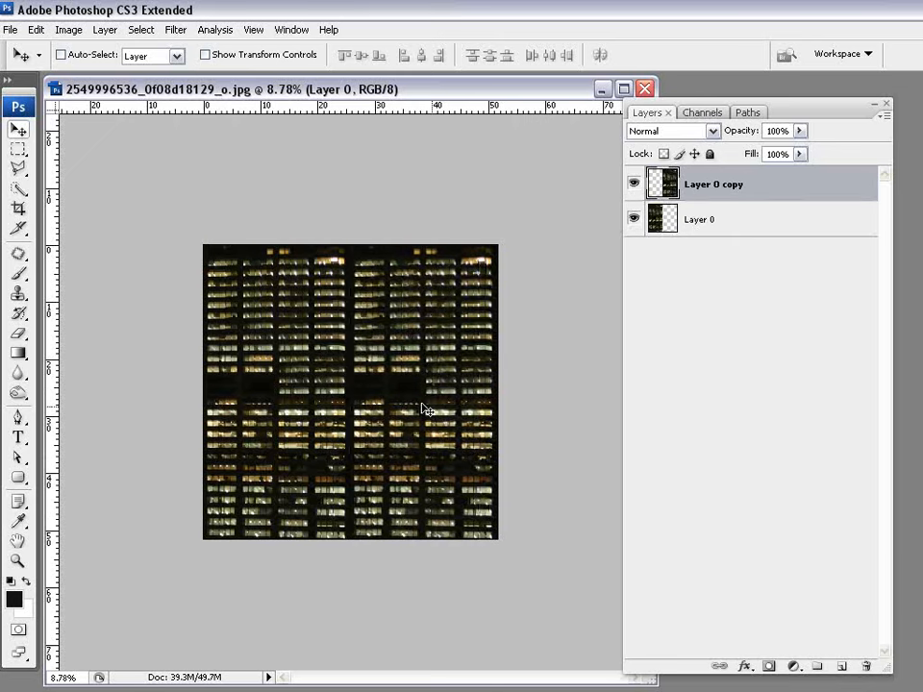
Step: Examine the area around the seam between the two facade halves at actual pixels and in the full view
click(18, 562)
drag(333, 326, 425, 445)
right_click(333, 384)
click(370, 410)
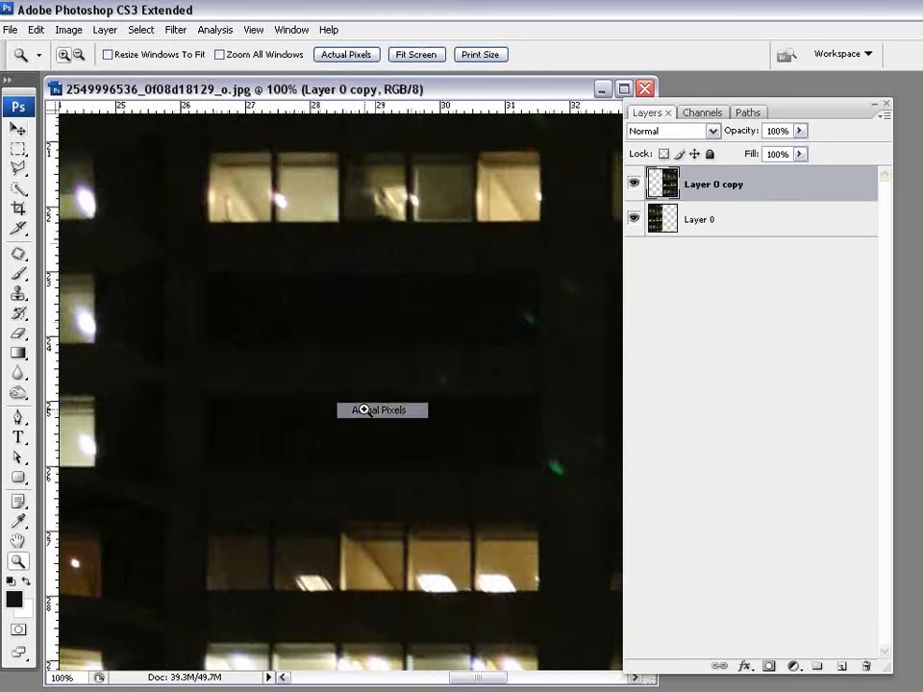
alt+click(312, 393)
alt+click(313, 396)
alt+click(312, 395)
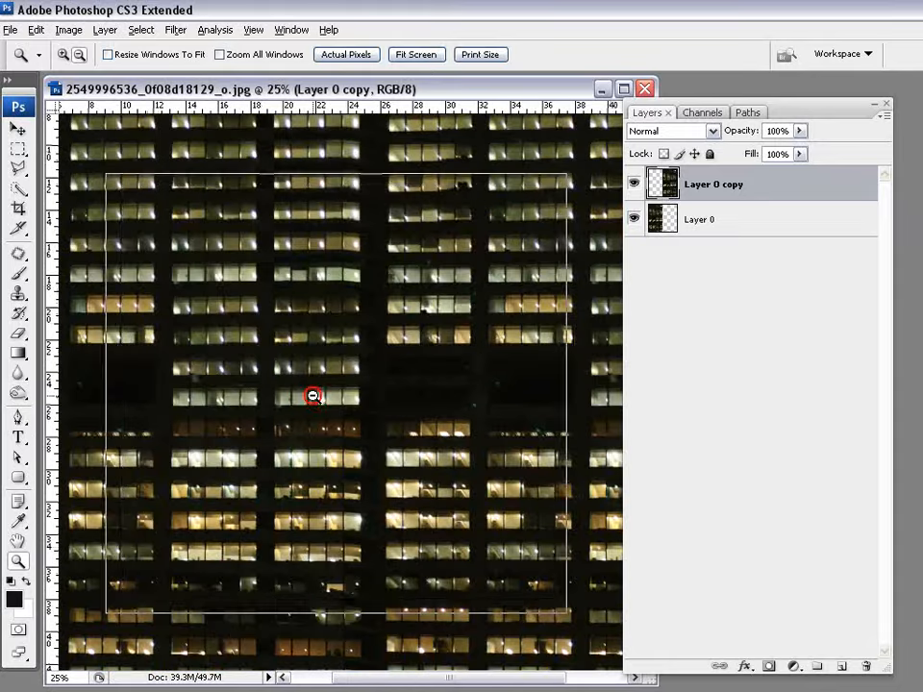
alt+click(311, 393)
alt+click(311, 393)
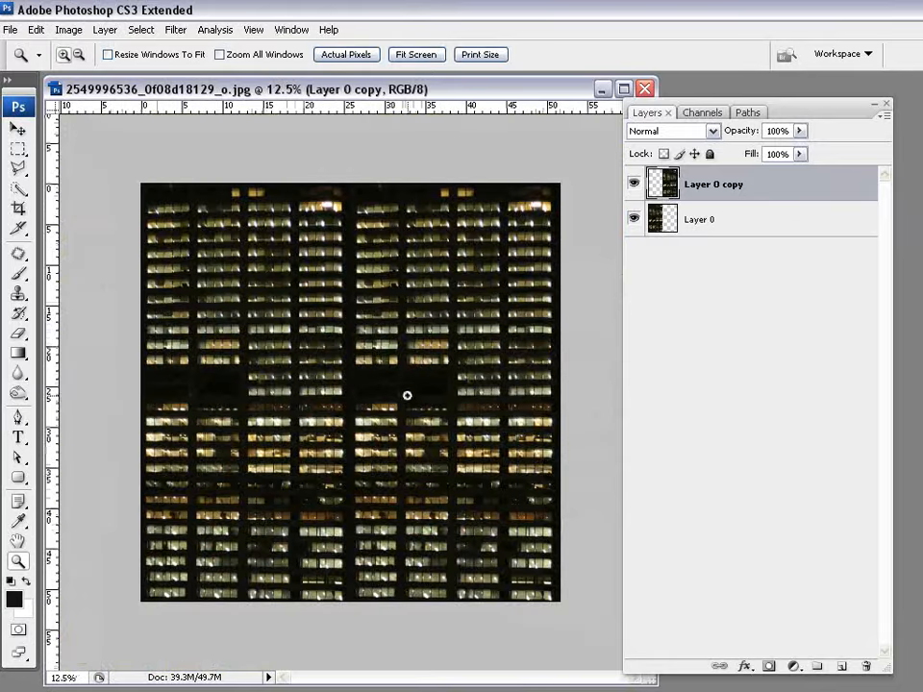
Step: Shift the right-half copy down to break the repetition, then duplicate it into the gap above and align its window rows
key(v)
drag(380, 269, 411, 234)
drag(407, 349, 408, 327)
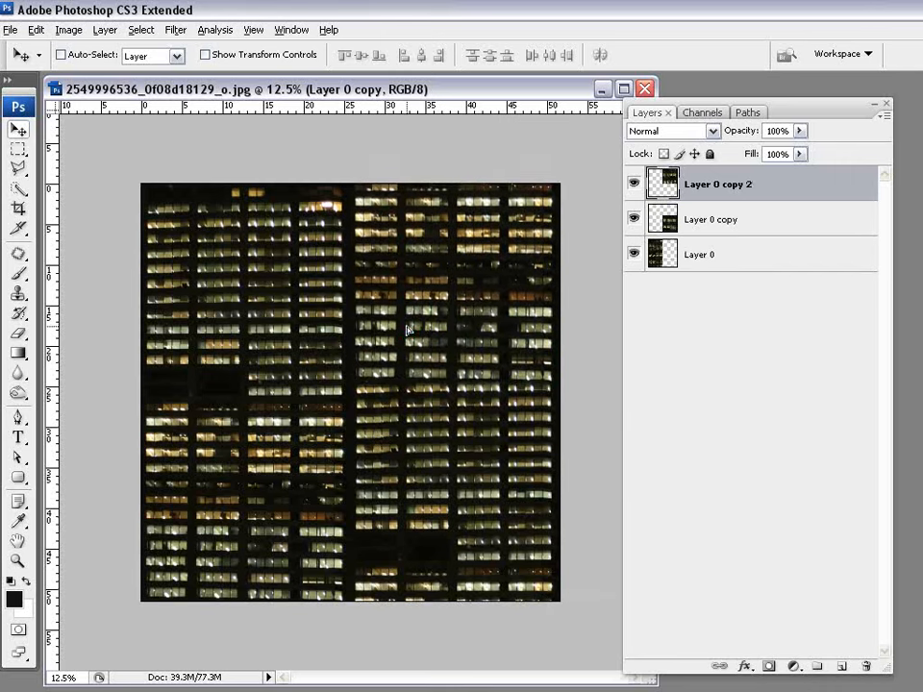
key(Up)
key(Up)
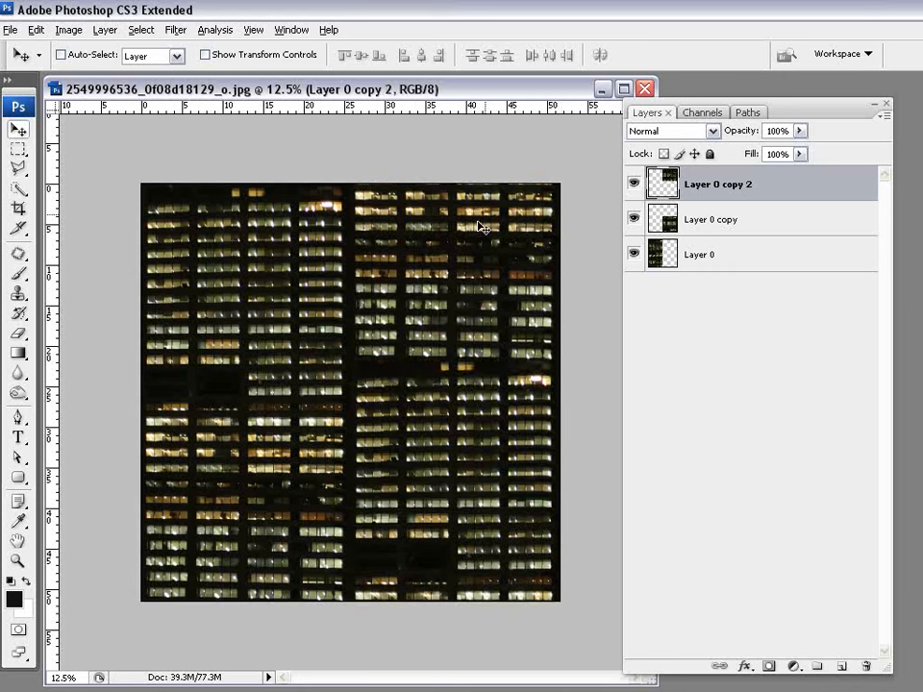
drag(429, 213, 428, 218)
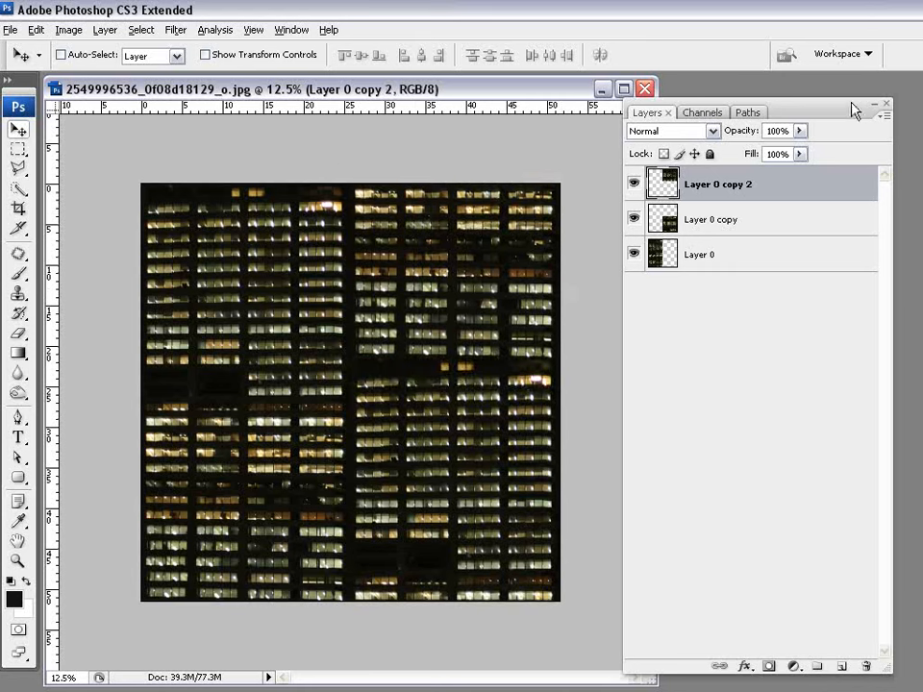
Step: Flatten the three facade layers into a single background image
drag(853, 105, 779, 106)
click(778, 116)
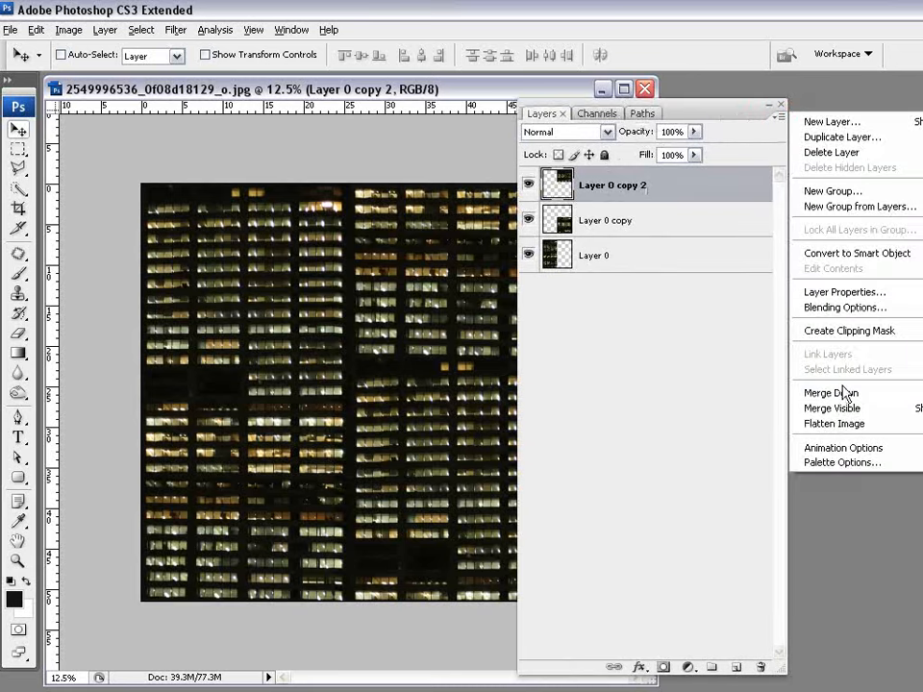
click(833, 423)
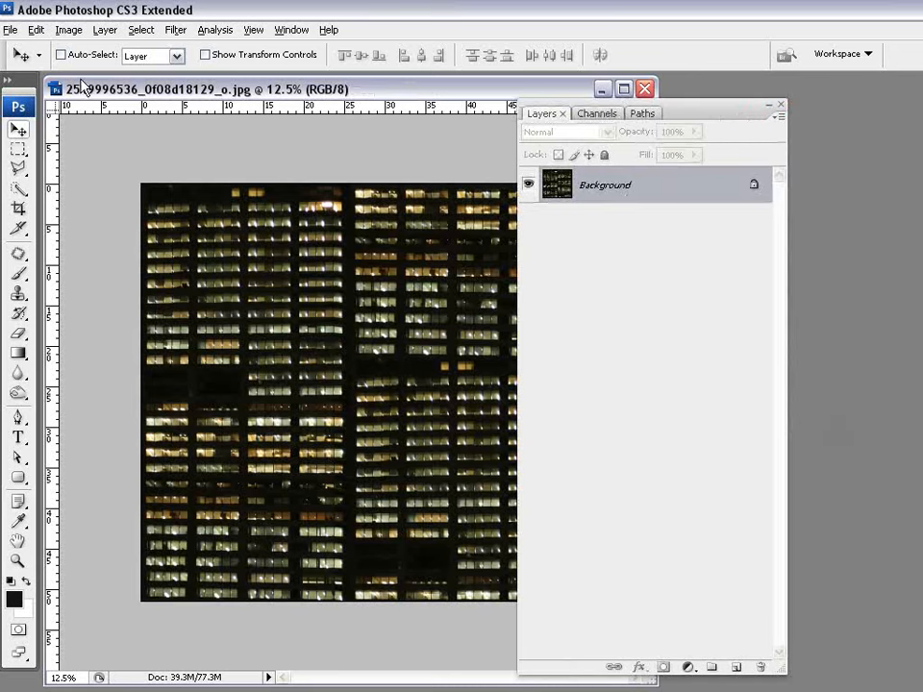
Step: Save the flattened facade as a JPEG named Building_side in the City Images folder
click(10, 29)
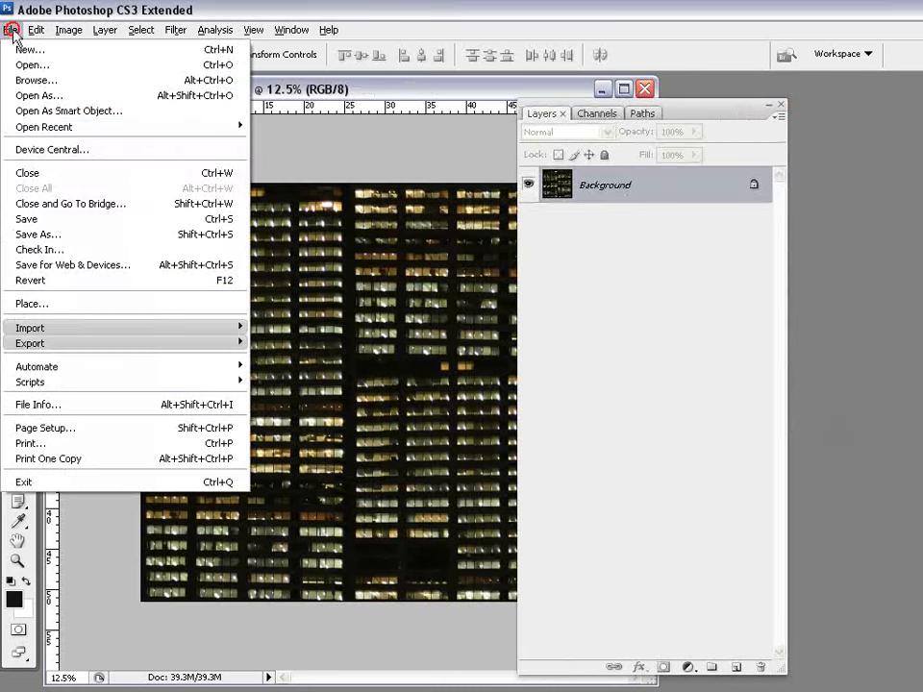
click(60, 241)
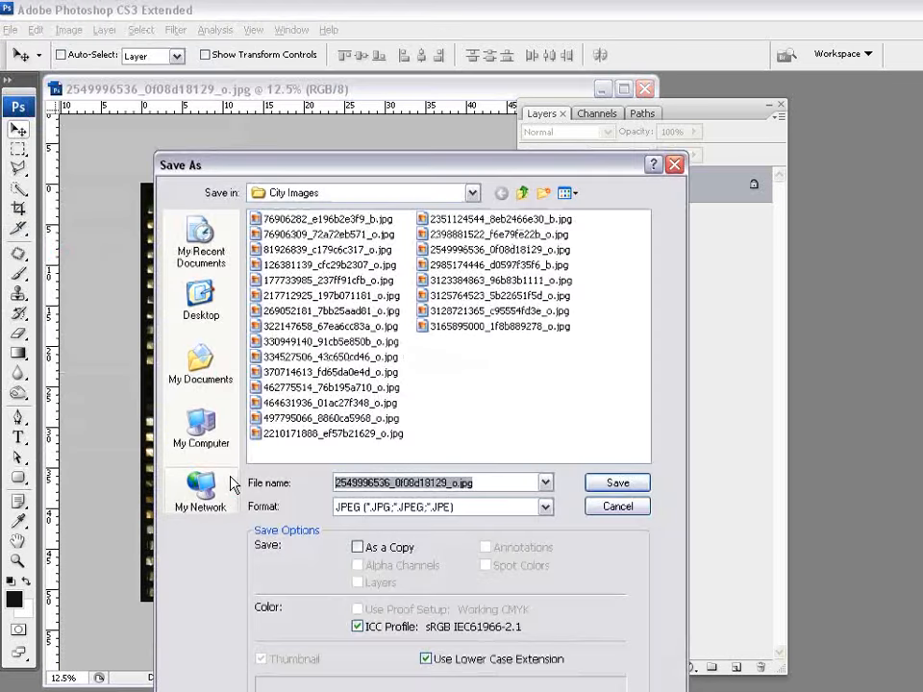
text(Building_side)
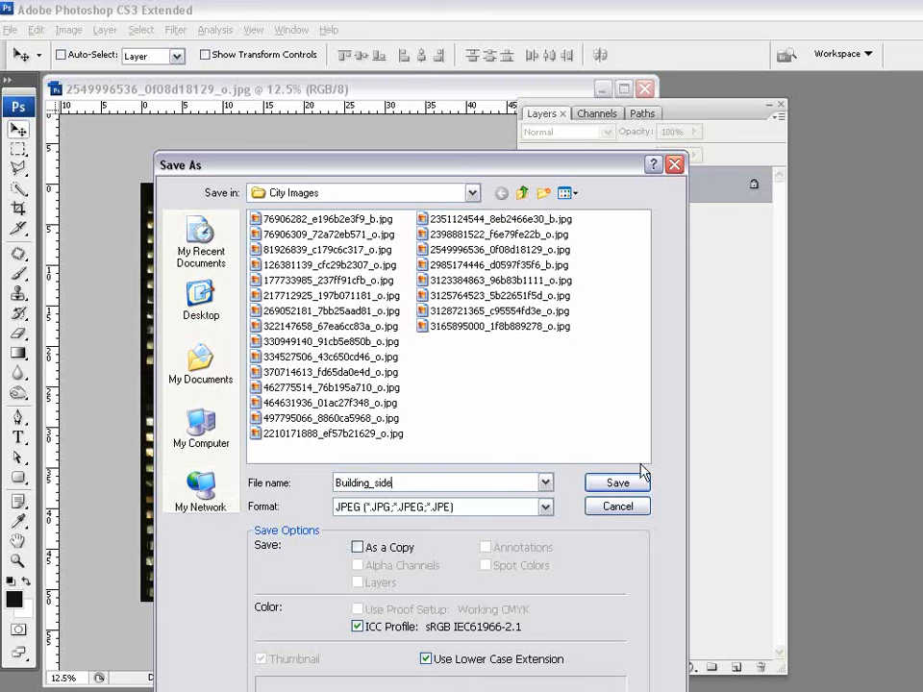
click(618, 484)
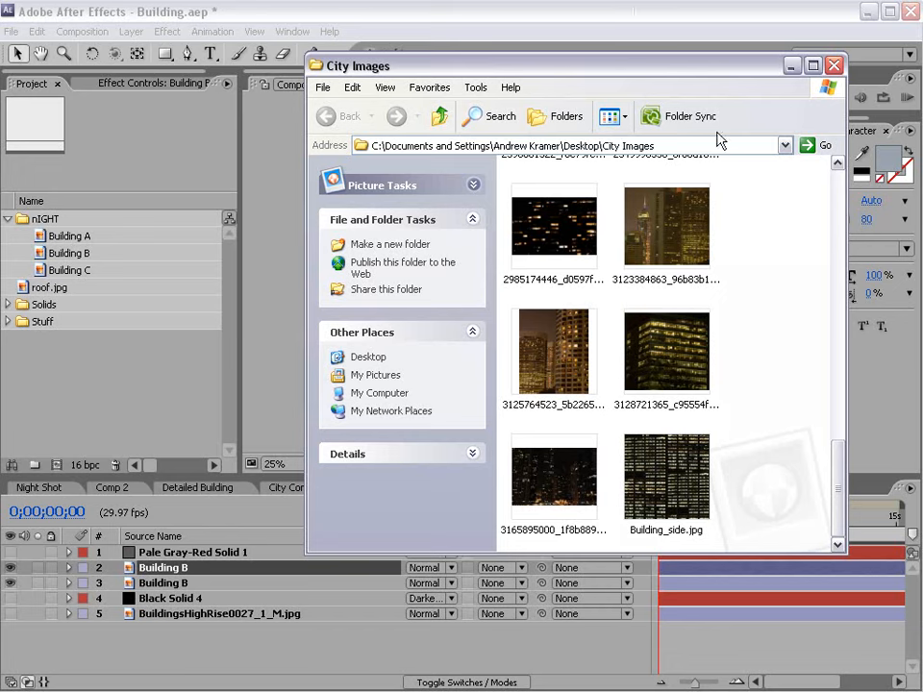
Step: Switch to After Effects and import Building_side.jpg from the City Images folder into the nIGHT project folder
click(674, 478)
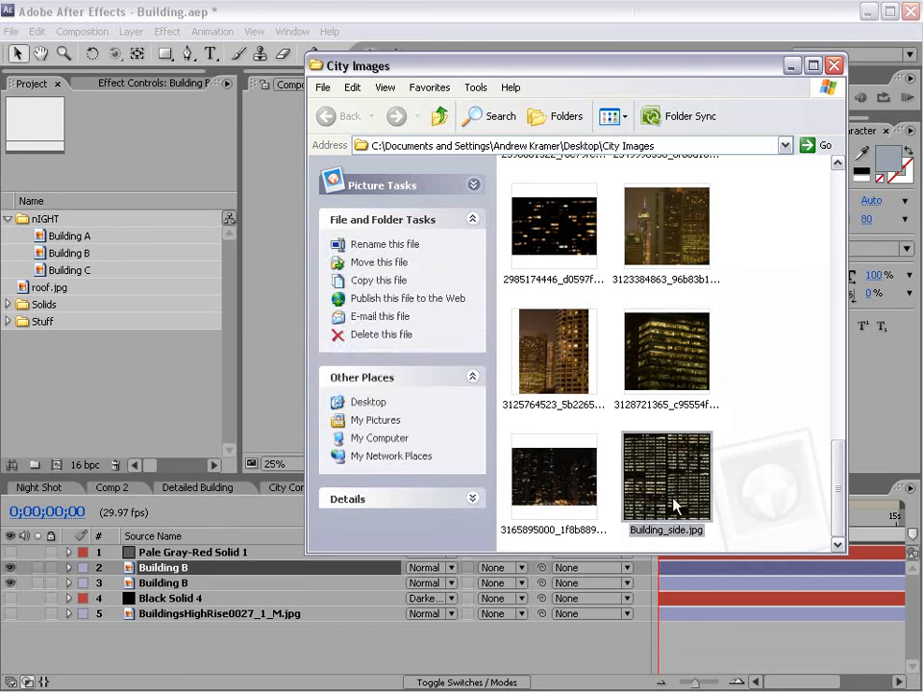
drag(683, 499, 36, 219)
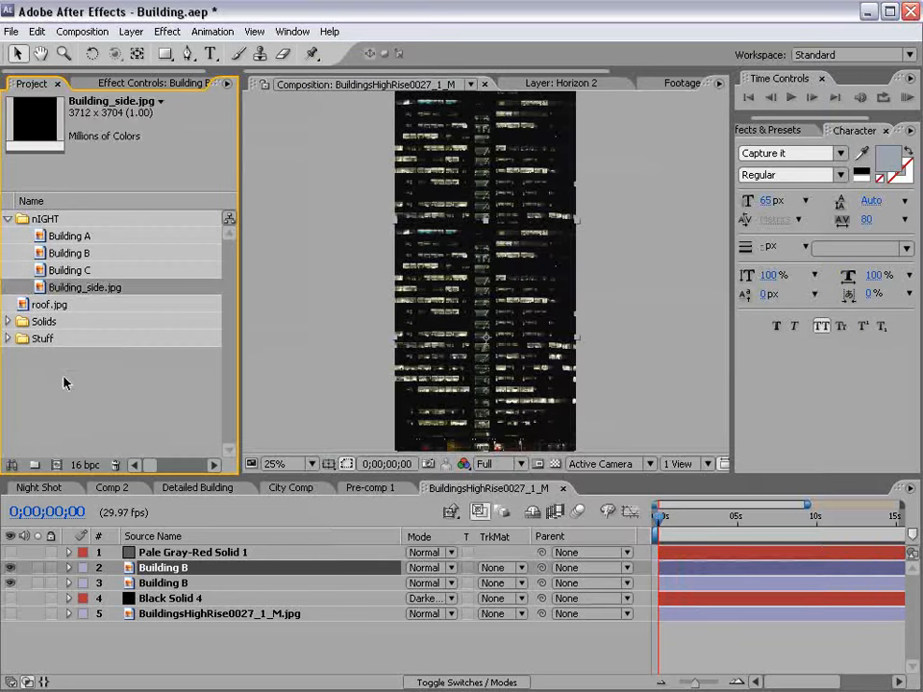
click(84, 287)
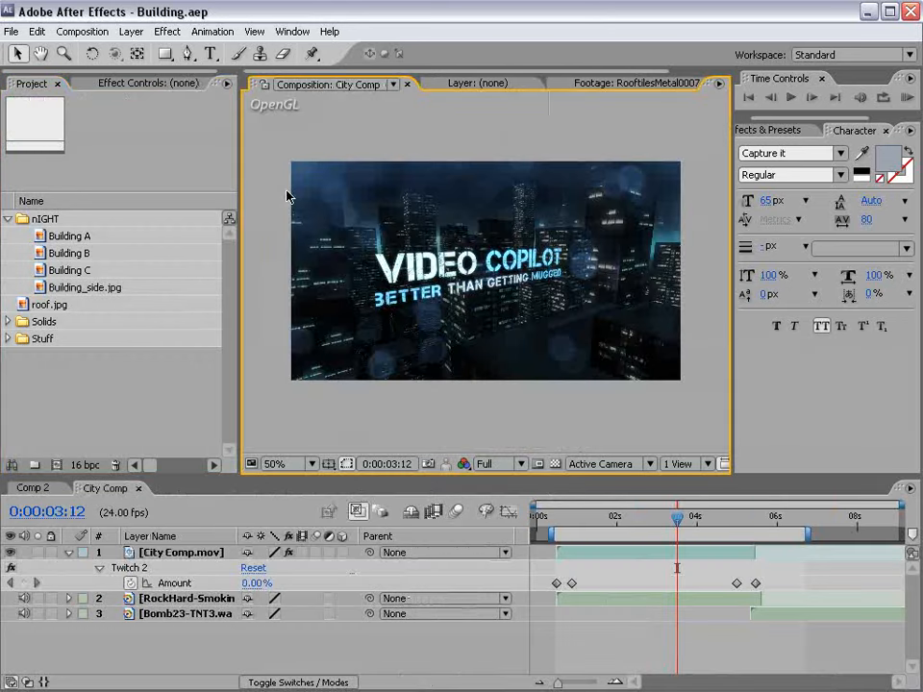
Step: Create a composition named City Night with the NTSC D1 Widescreen Square Pixel preset and a 23.976 fps frame rate
click(96, 31)
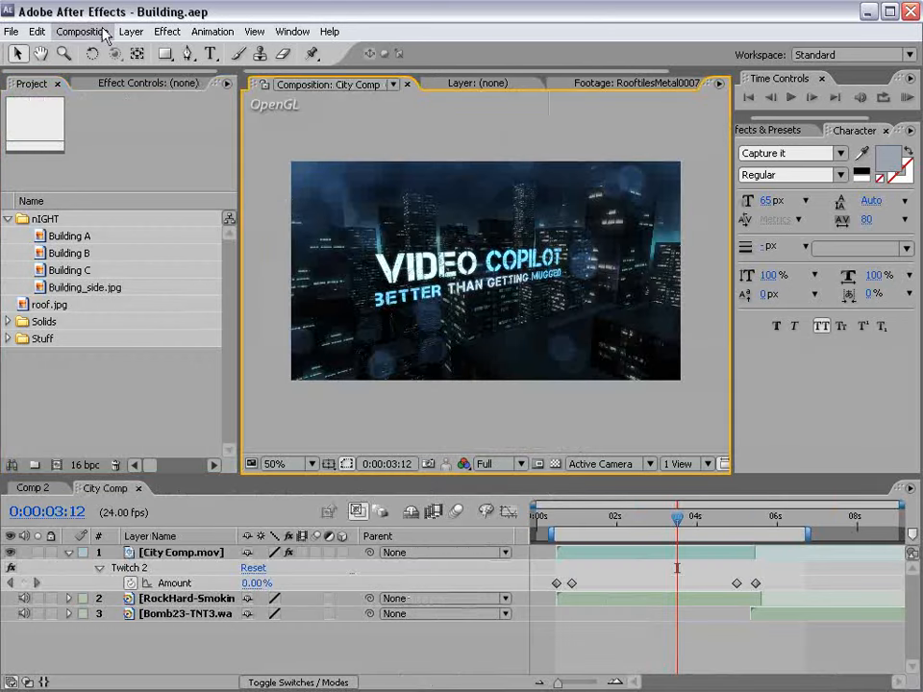
click(217, 58)
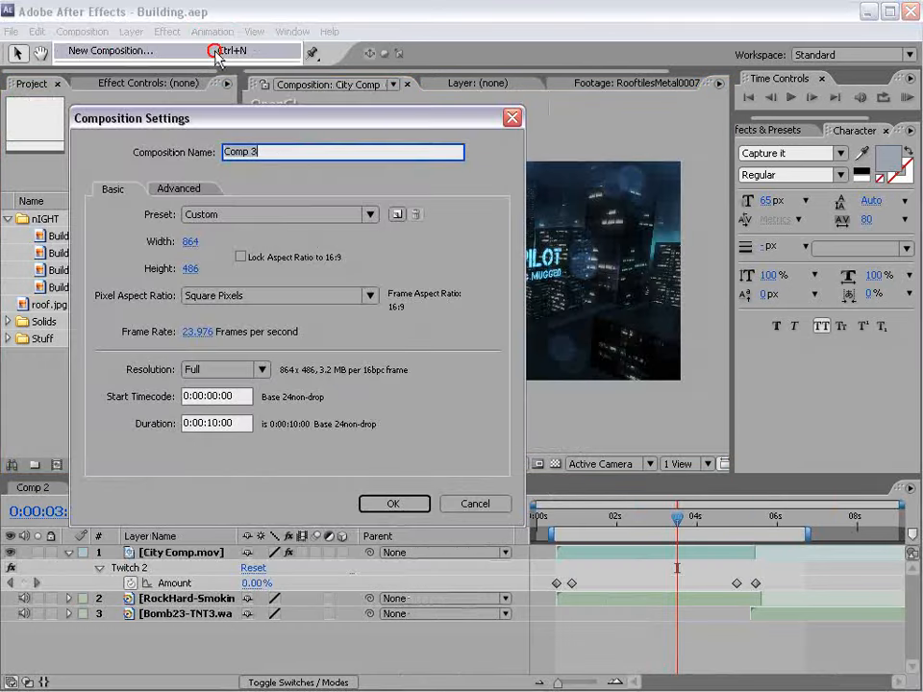
text(City Night)
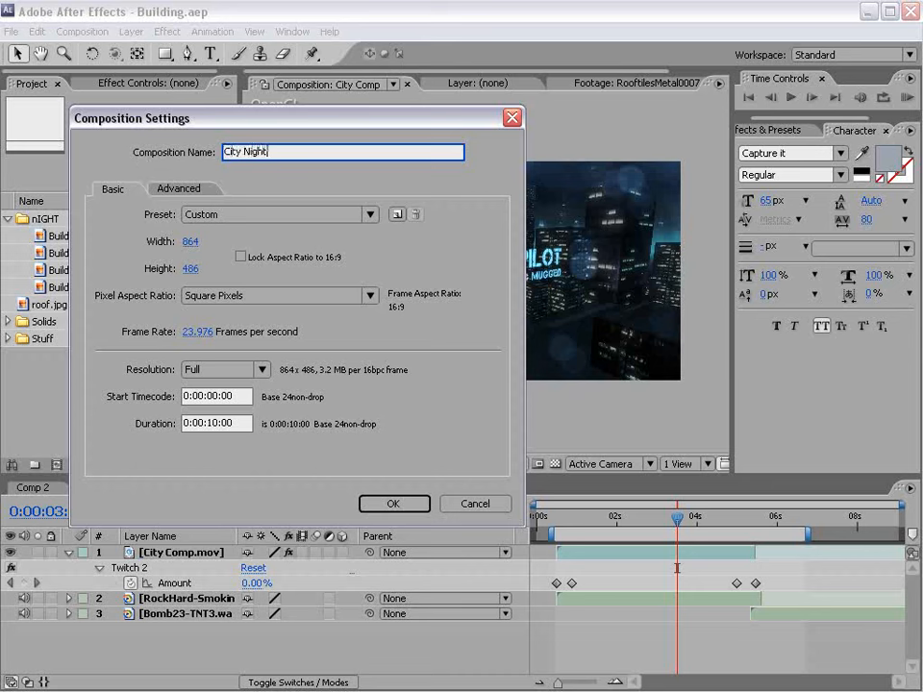
click(264, 214)
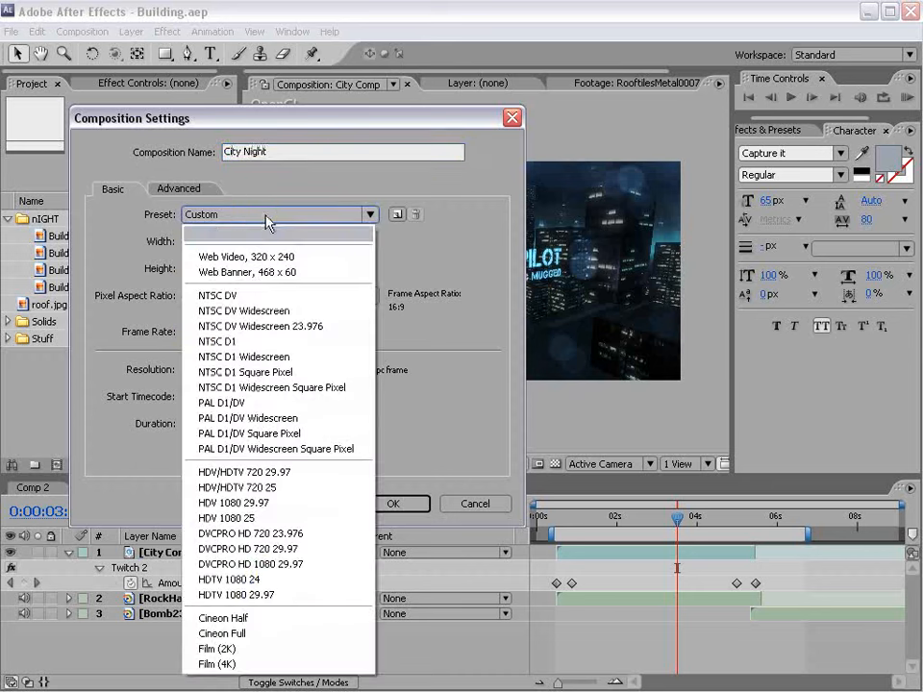
click(305, 385)
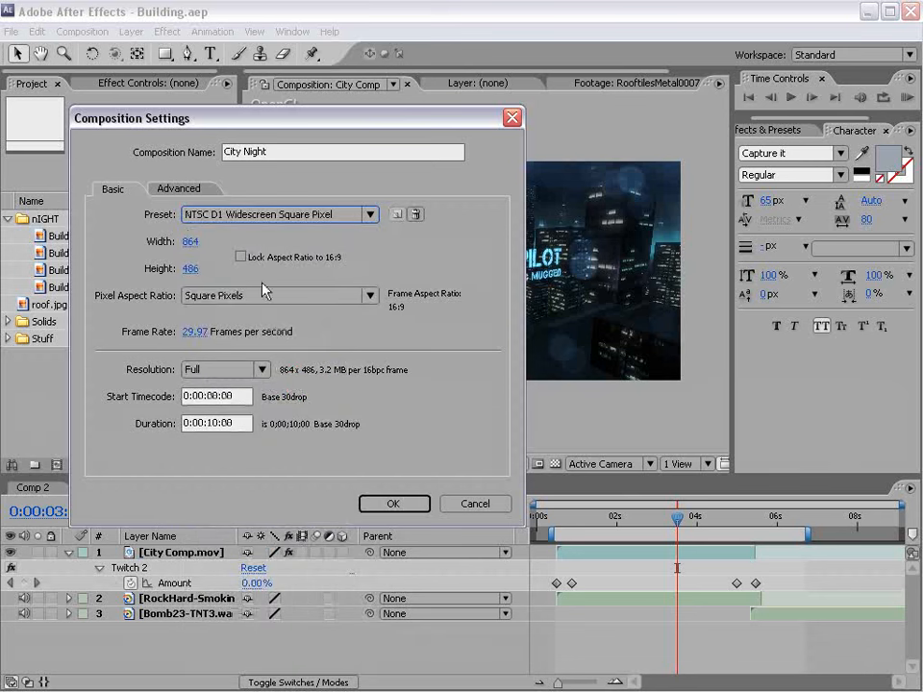
click(196, 332)
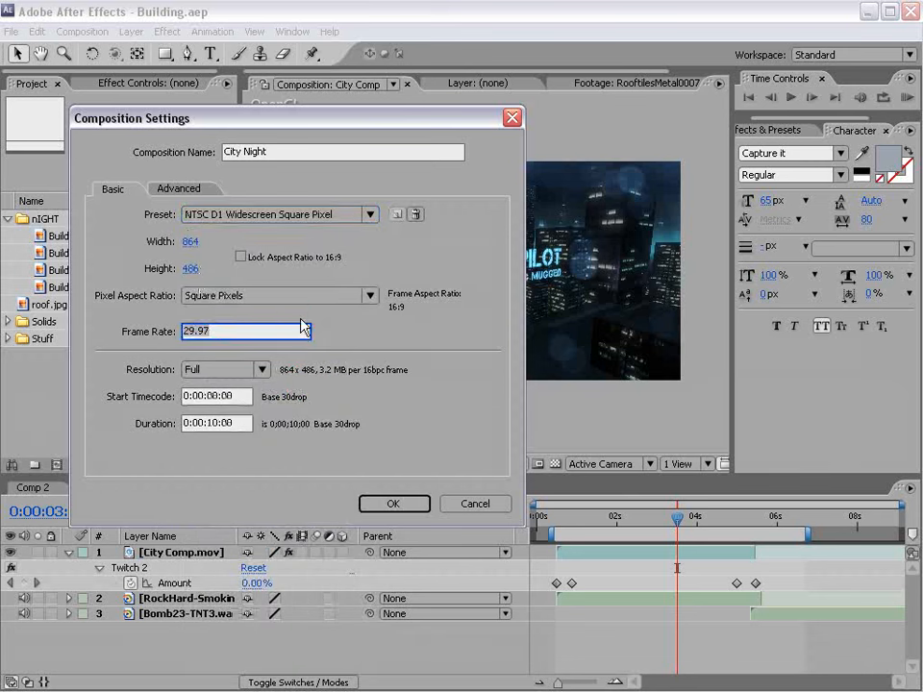
text(23.976)
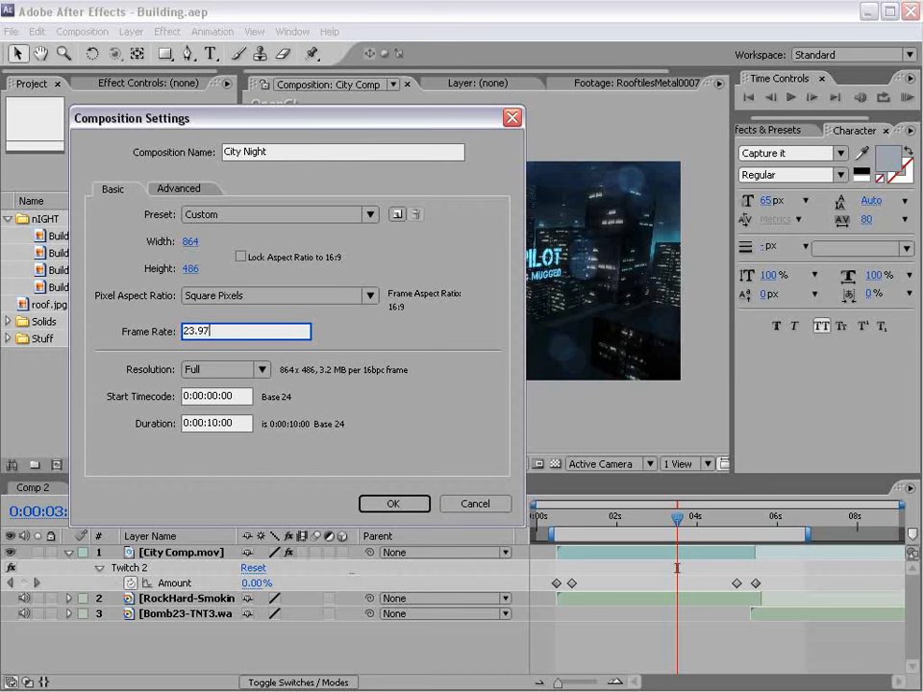
click(394, 506)
click(408, 505)
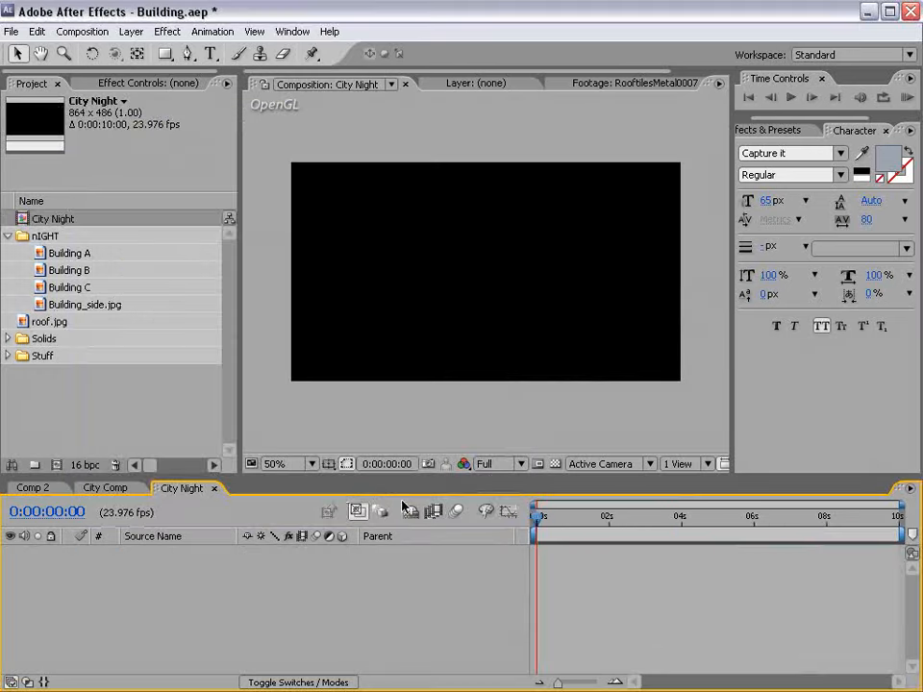
Step: Add Building_side.jpg as a layer centred in the City Night composition
click(74, 303)
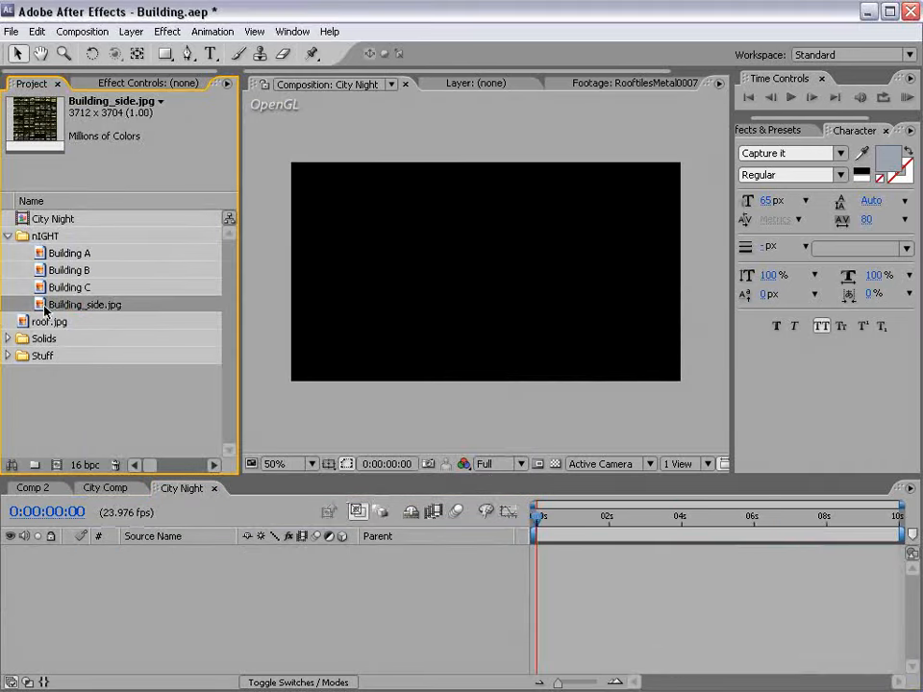
drag(41, 308, 491, 274)
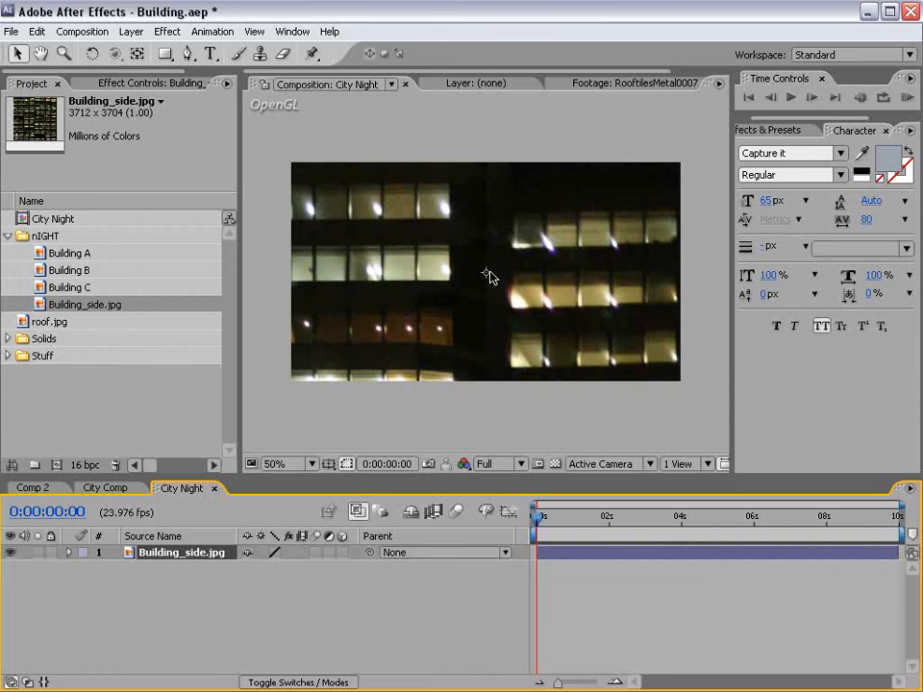
key(comma)
key(comma)
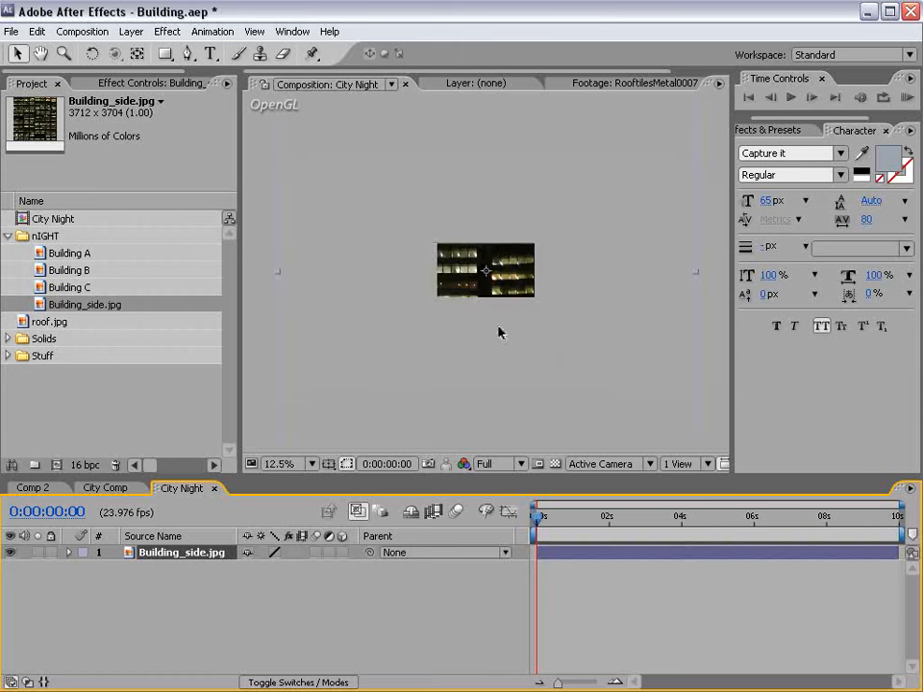
Step: Pre-compose the Building_side.jpg layer as Building A Side, leaving all attributes in City Night
click(130, 36)
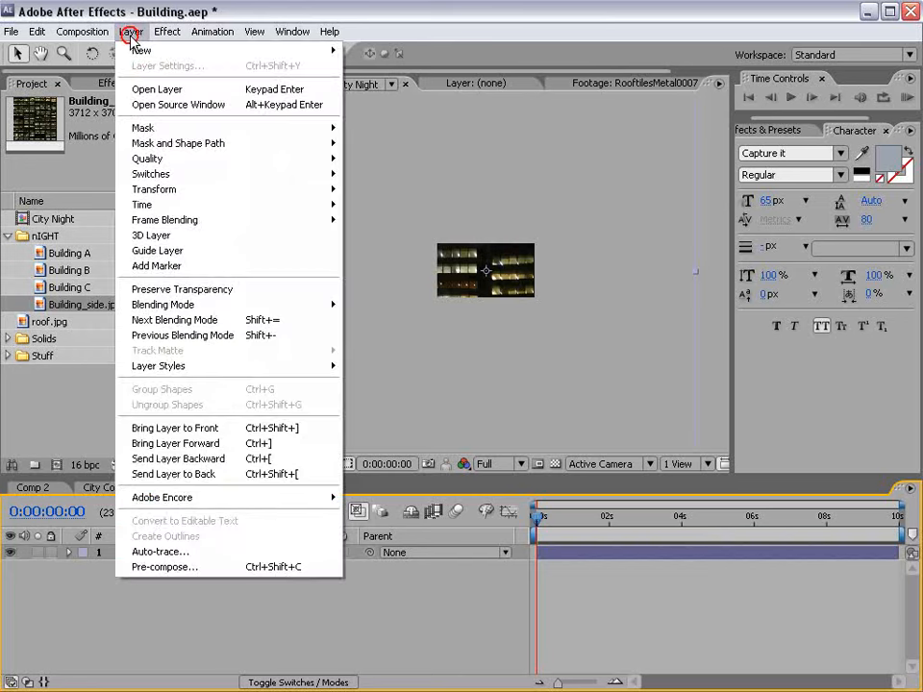
click(183, 568)
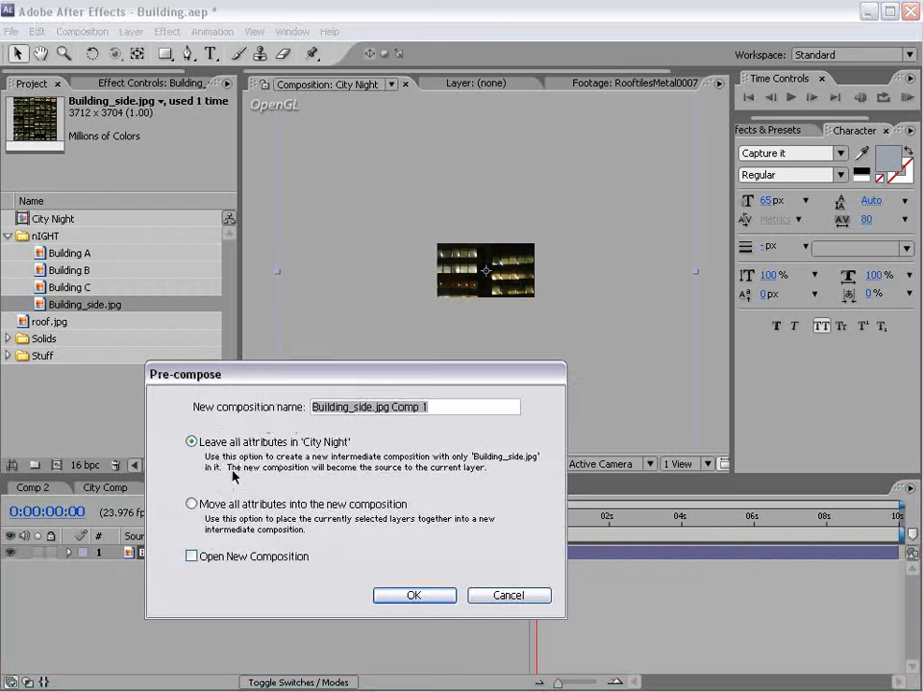
text(Building A Side)
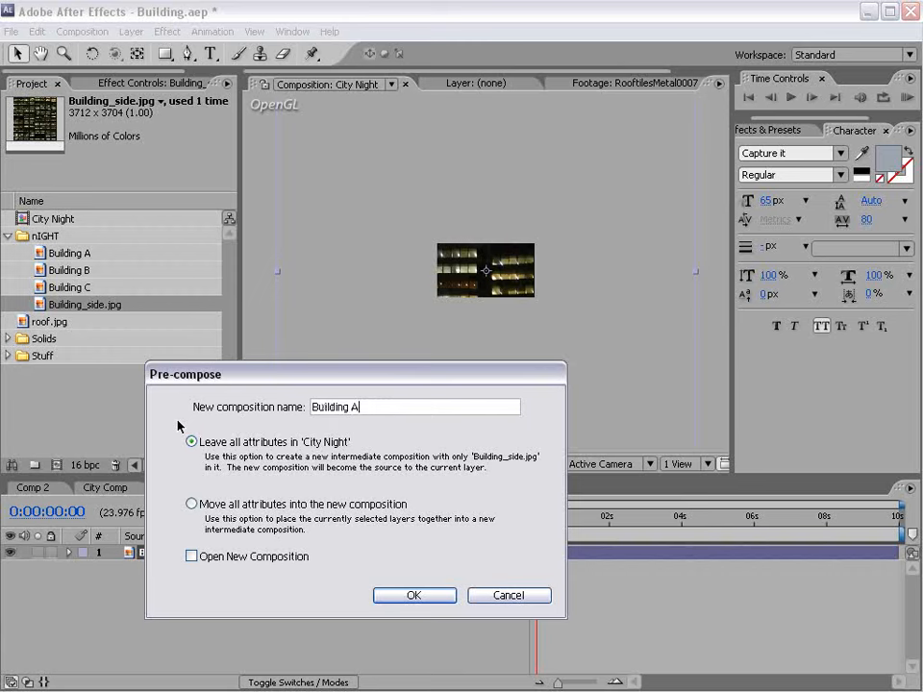
click(412, 597)
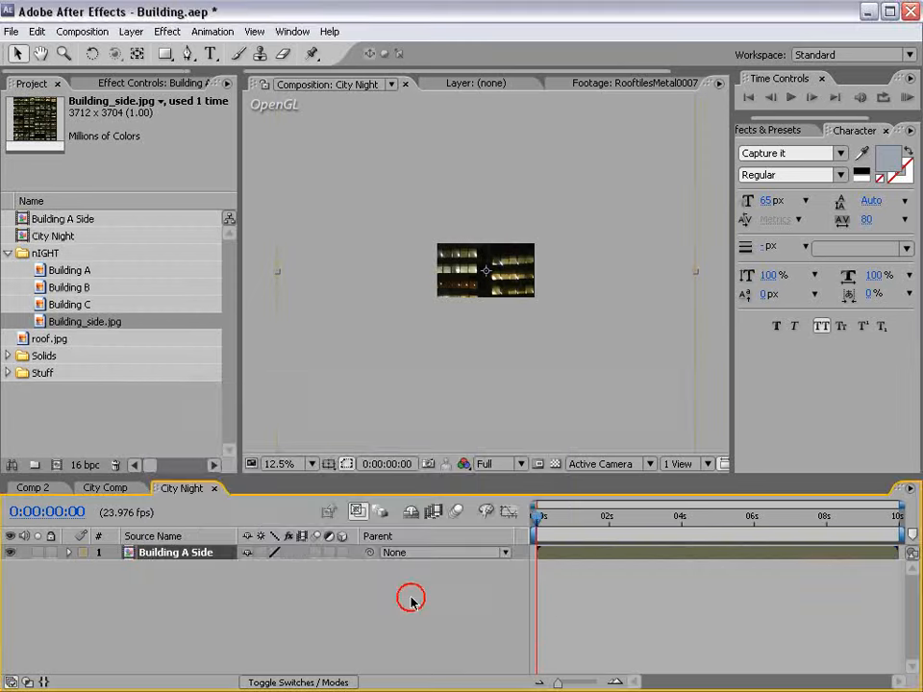
Step: Open the Building A Side composition and set its width to 1000 px with the aspect ratio locked
click(397, 297)
double_click(162, 562)
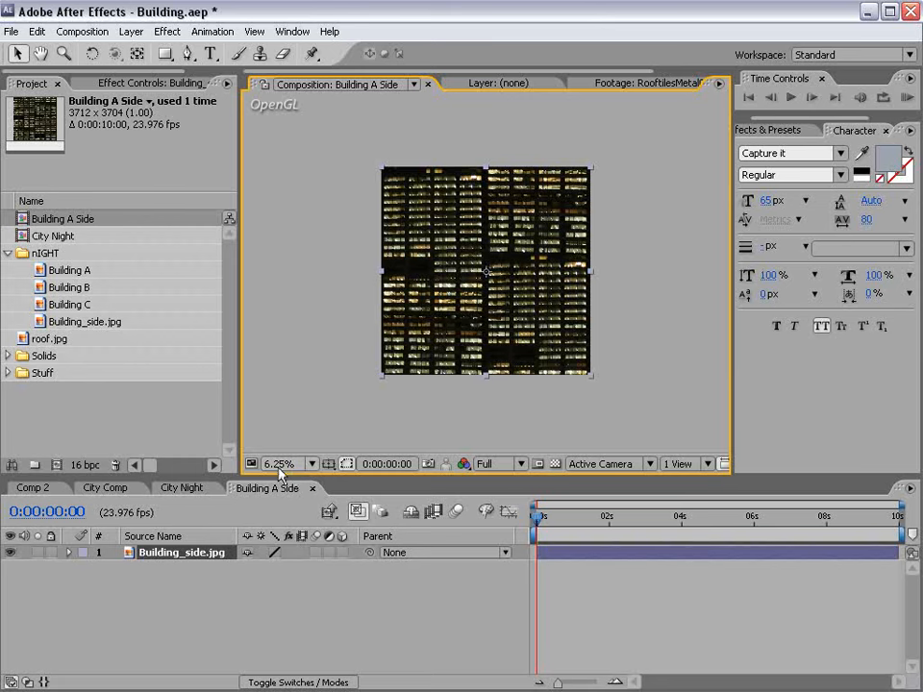
click(82, 32)
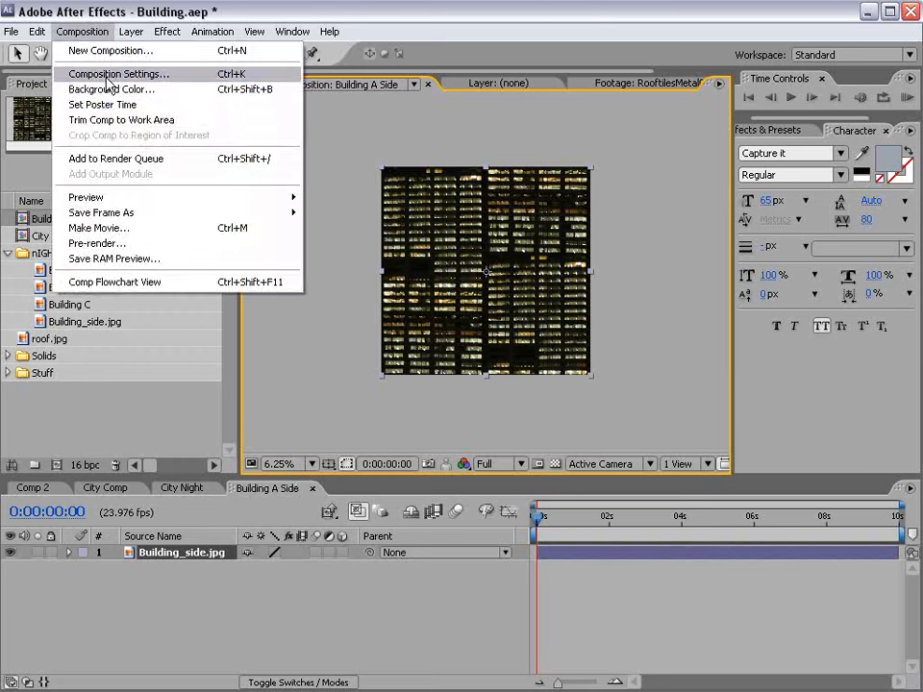
click(106, 72)
drag(263, 135, 267, 233)
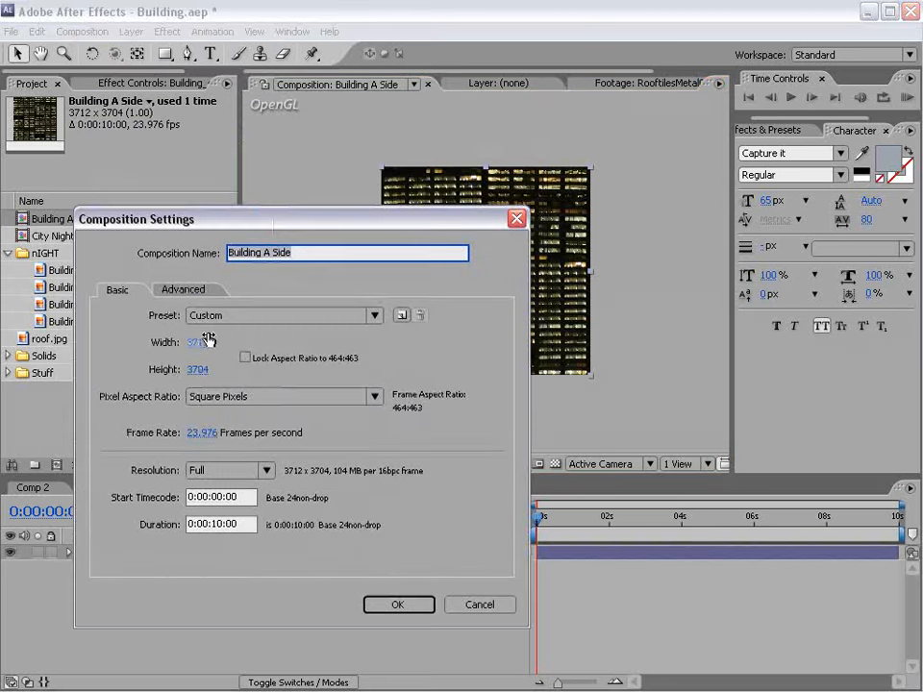
click(246, 358)
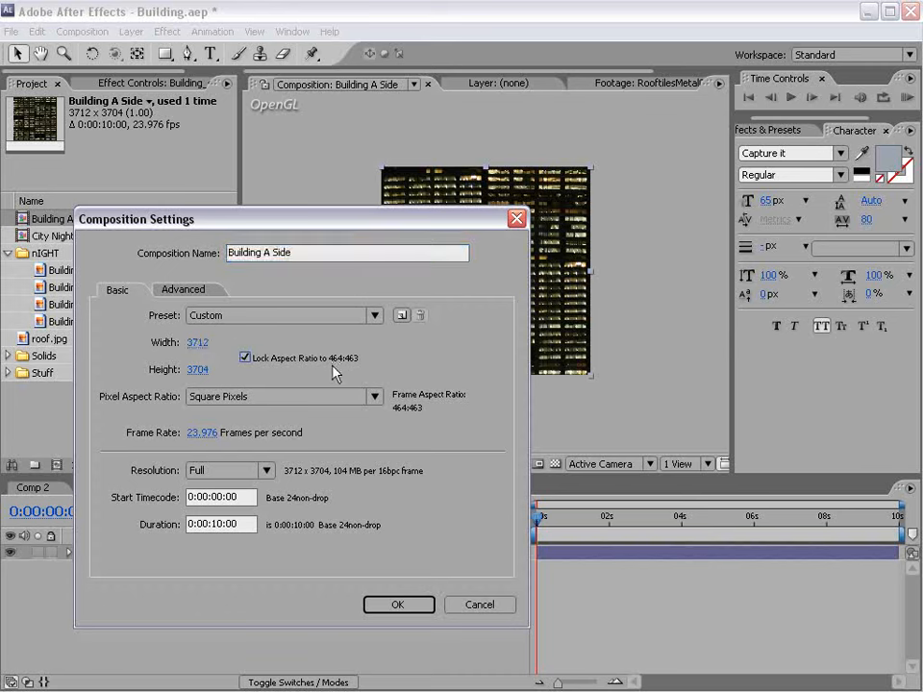
click(198, 344)
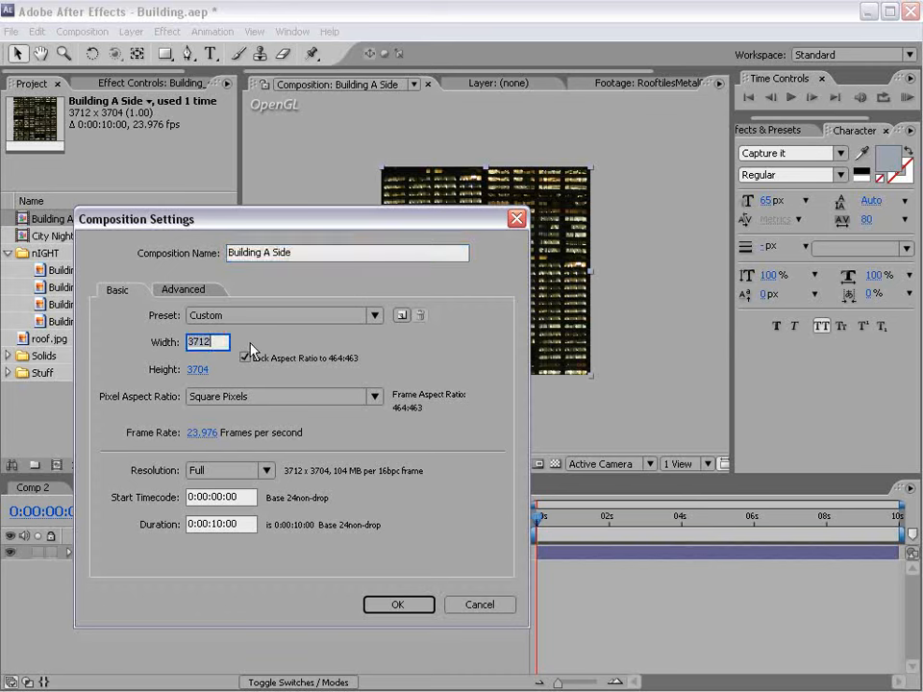
text(1000)
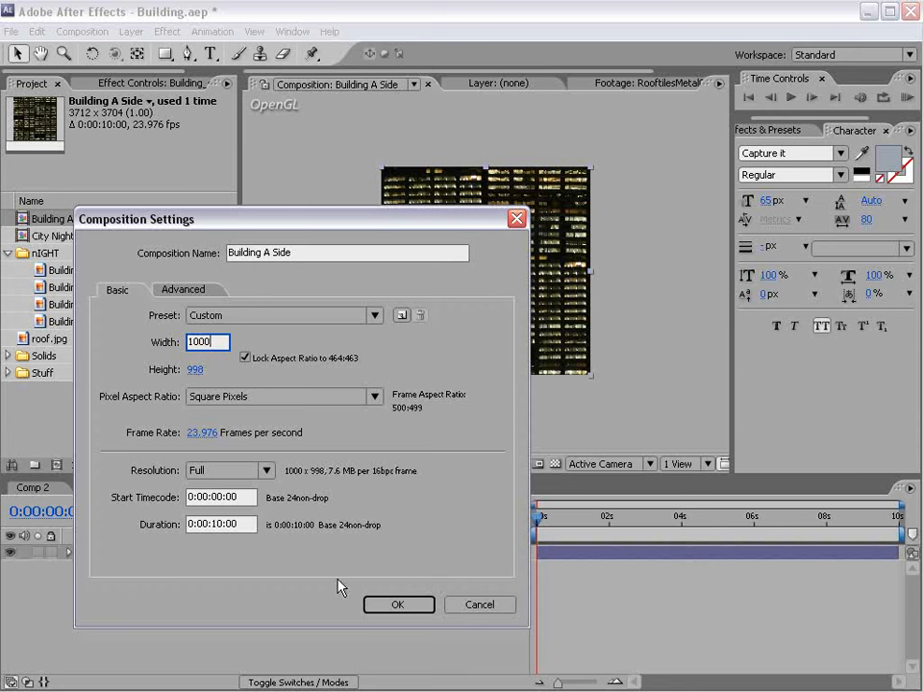
click(398, 604)
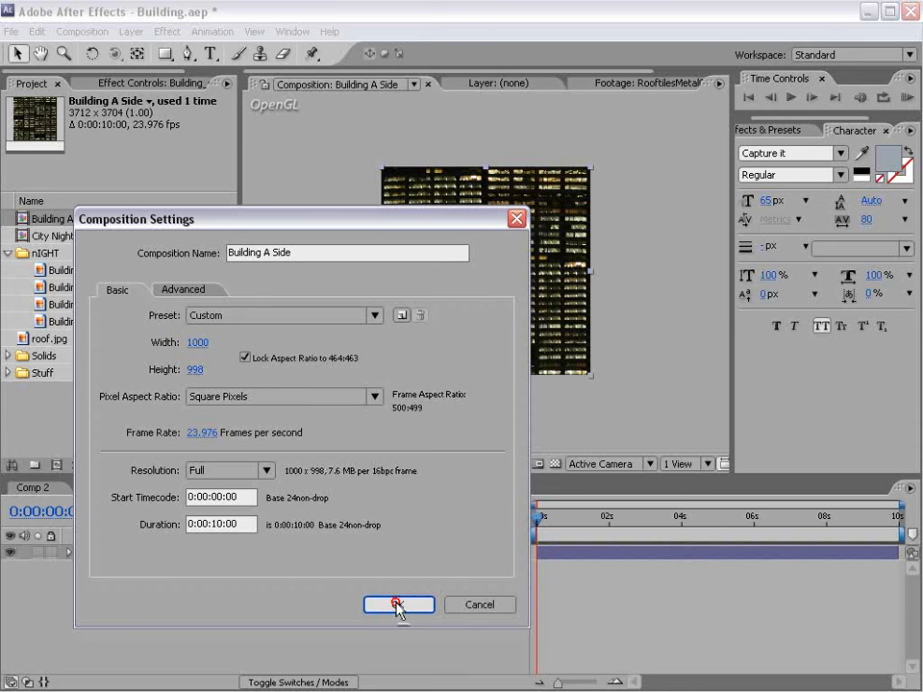
Step: Scale down the Building_side.jpg layer and fit it to the Building A Side composition
click(492, 274)
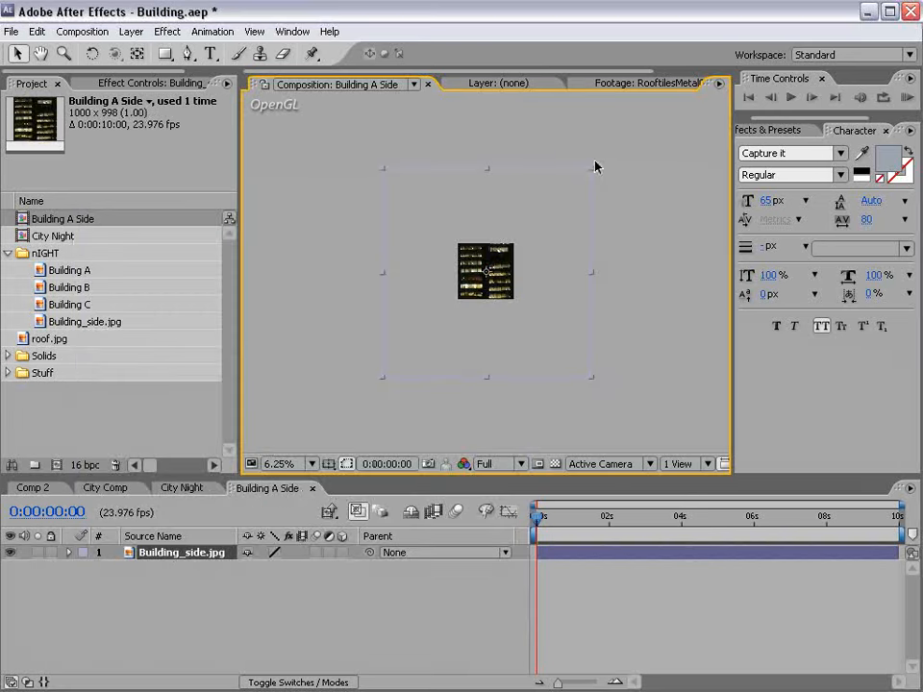
drag(591, 168, 528, 240)
scroll(461, 261, up, 1)
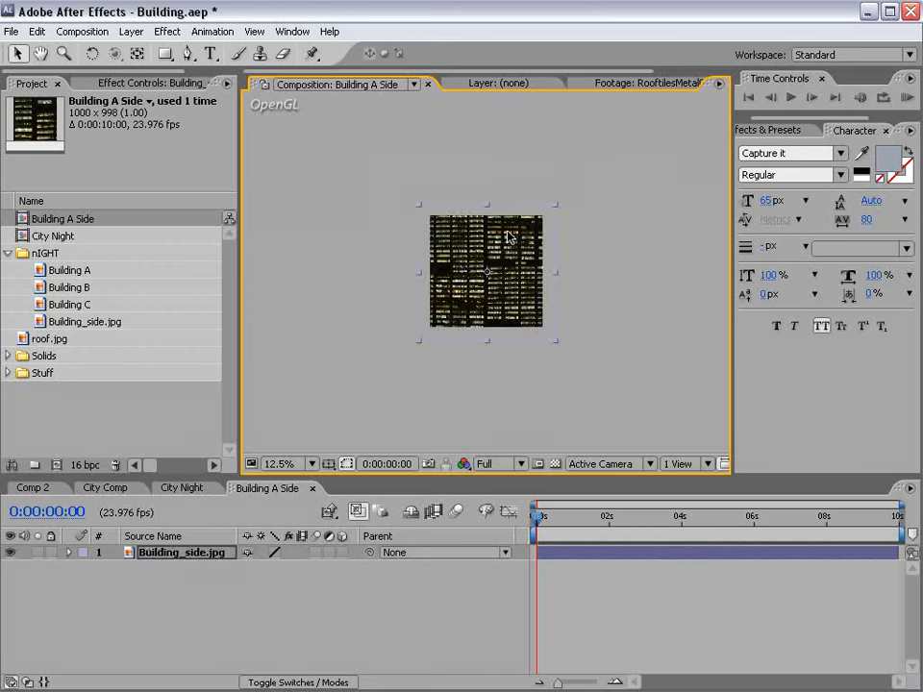
right_click(432, 246)
mouse_move(461, 311)
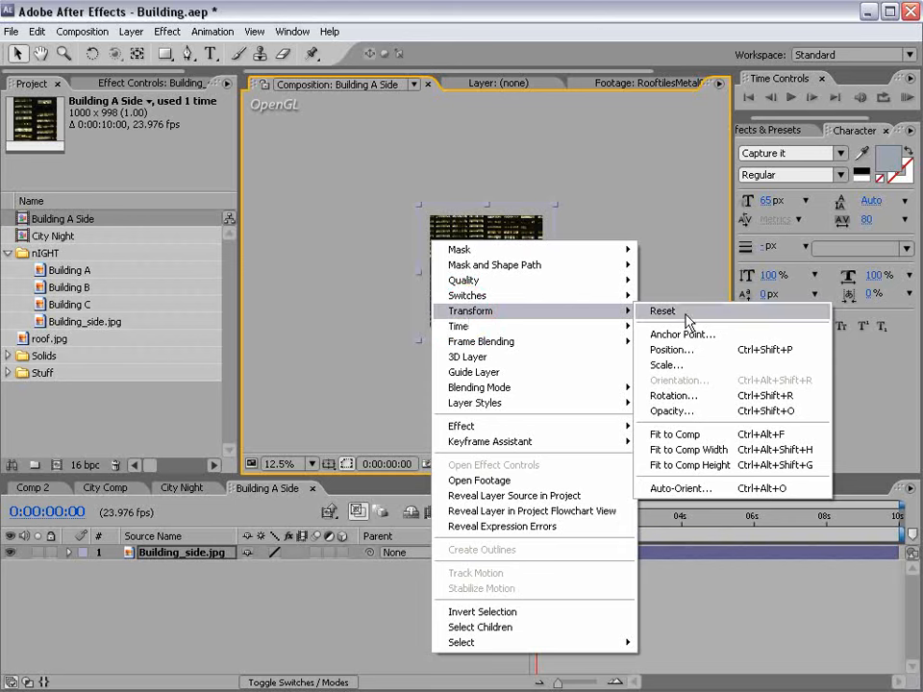
click(720, 437)
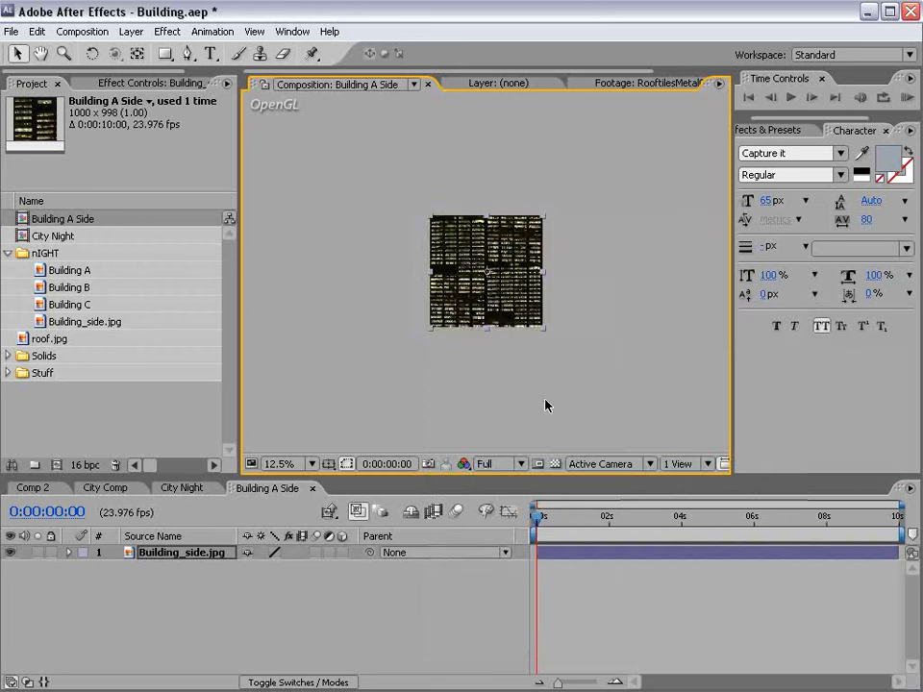
Step: Inspect the building texture full-frame at 100% magnification, and close the Building A Side composition
scroll(473, 310, up, 3)
key(grave)
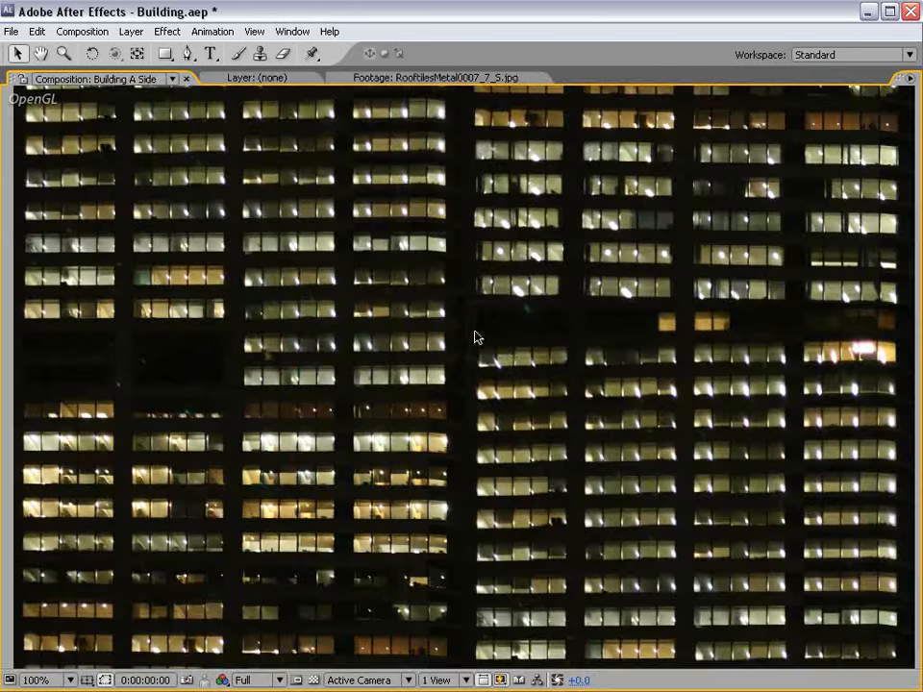
key(grave)
scroll(454, 287, down, 2)
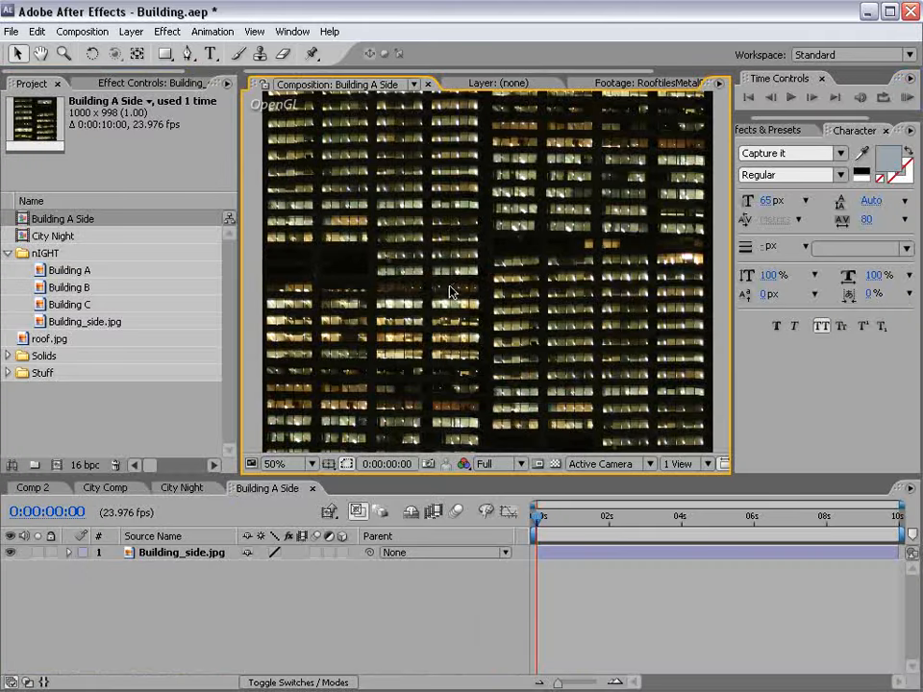
click(317, 491)
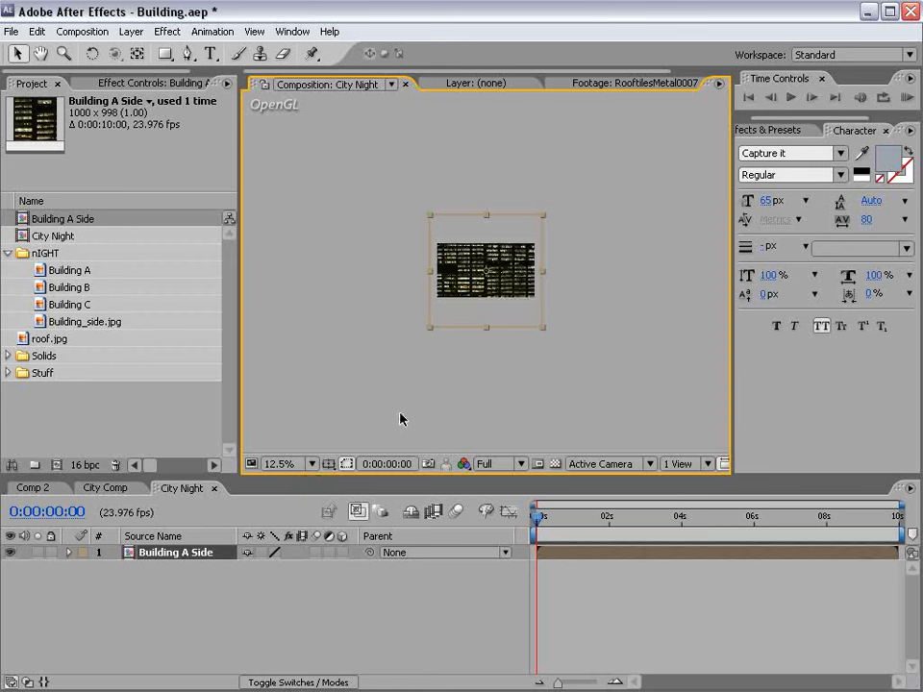
Step: Pre-compose the Building A Side layer as Building A, leaving all attributes in City Night
scroll(452, 289, up, 1)
click(446, 201)
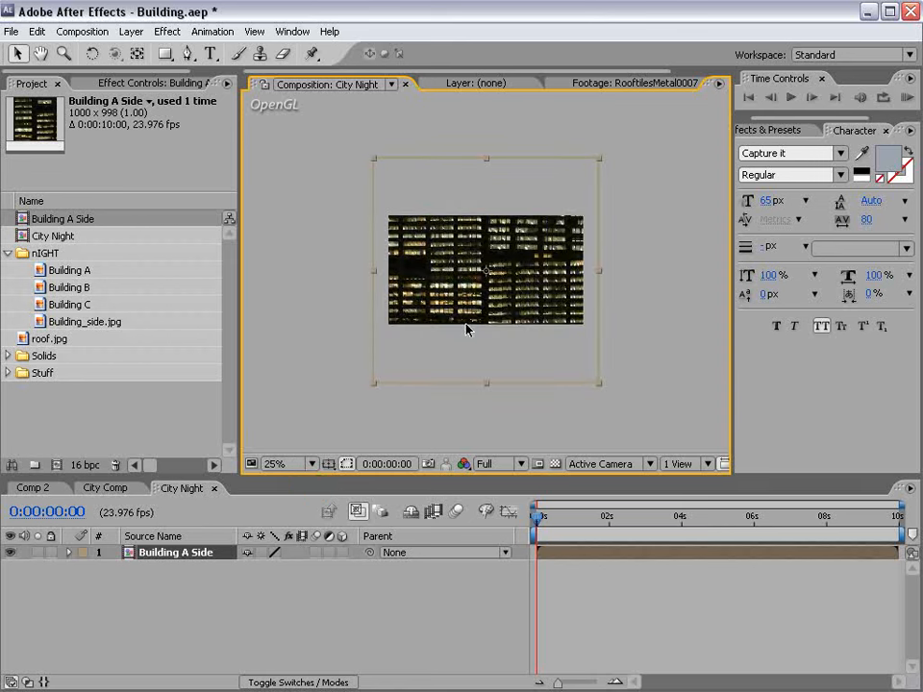
click(130, 32)
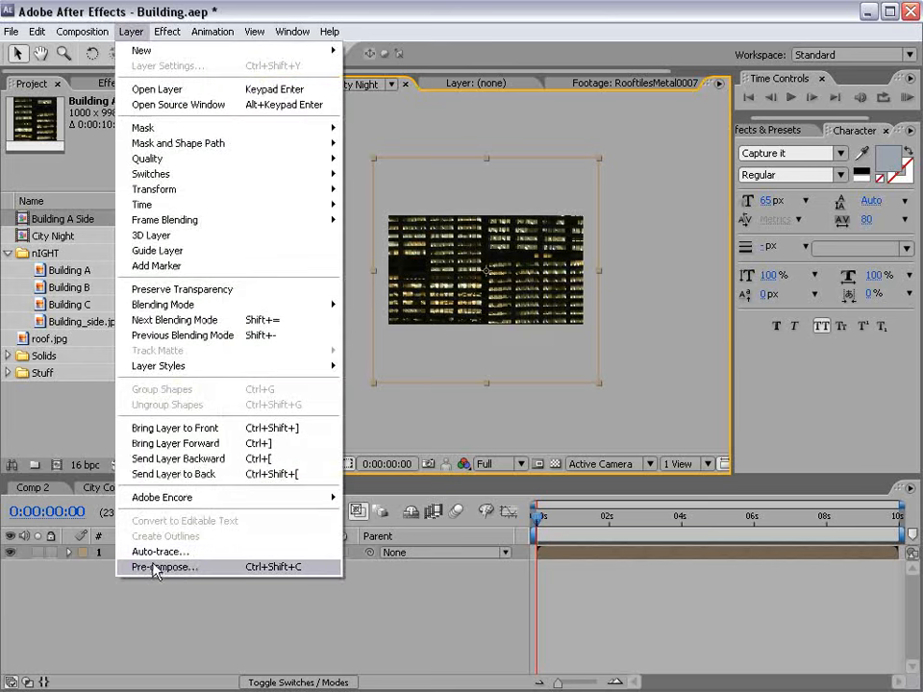
click(191, 567)
click(214, 443)
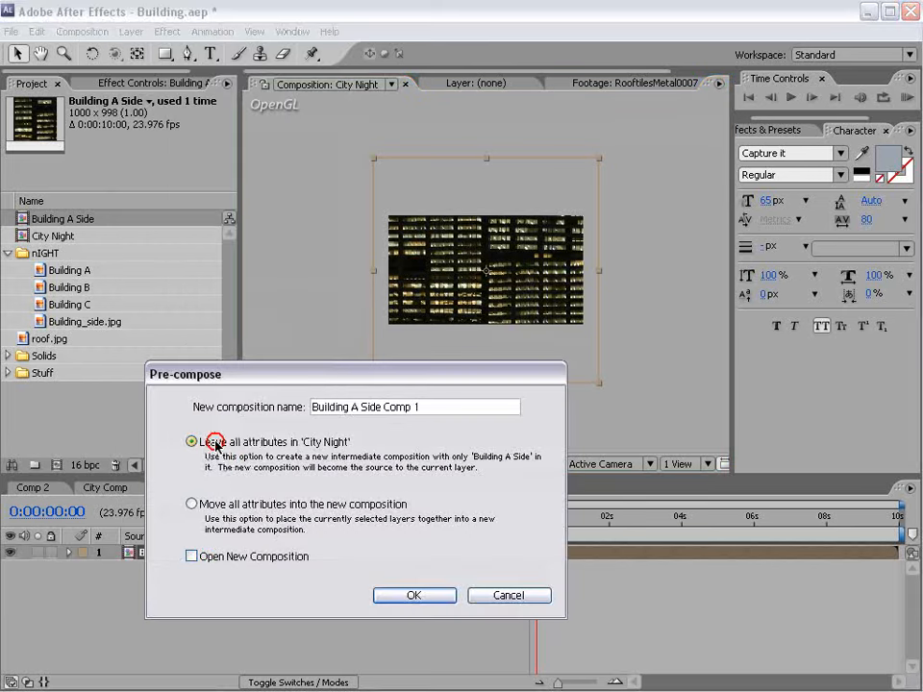
drag(388, 411, 251, 407)
key(BackSpace)
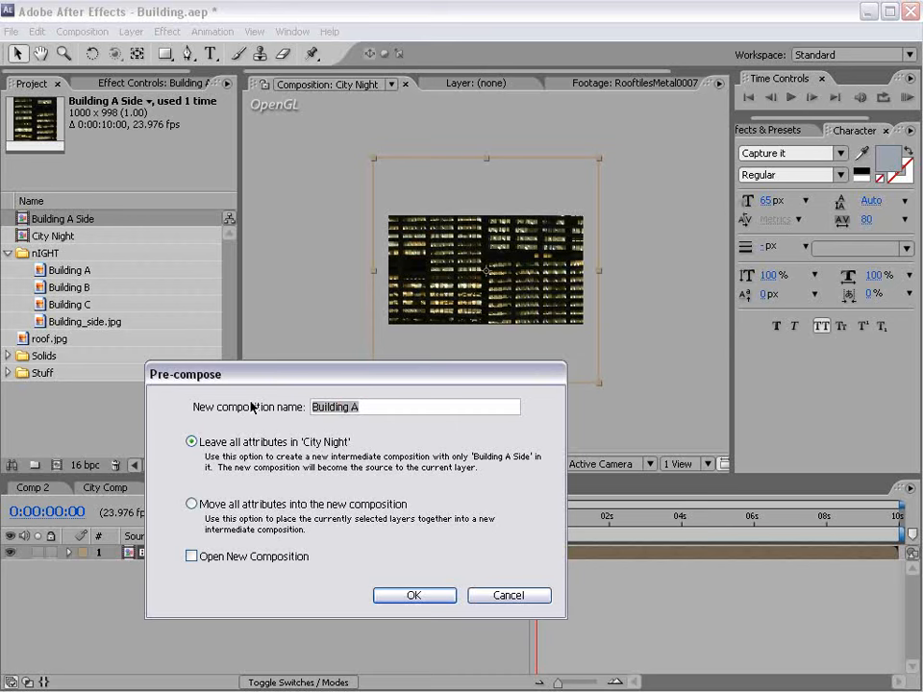
drag(396, 406, 258, 405)
click(388, 594)
click(265, 604)
Step: Open the Building A composition and make its Building A Side layer 3D
click(183, 555)
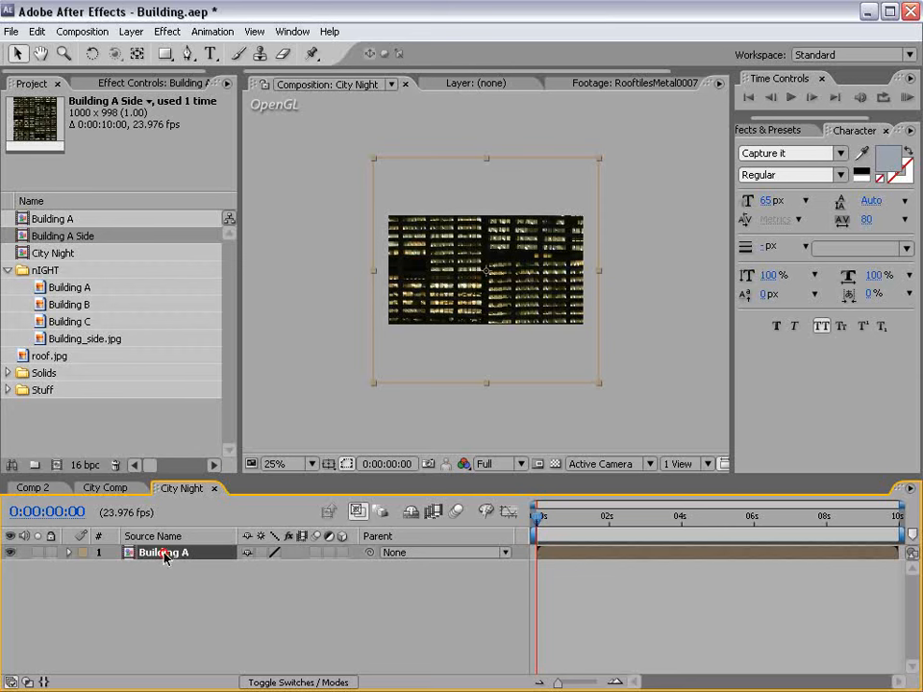
double_click(160, 554)
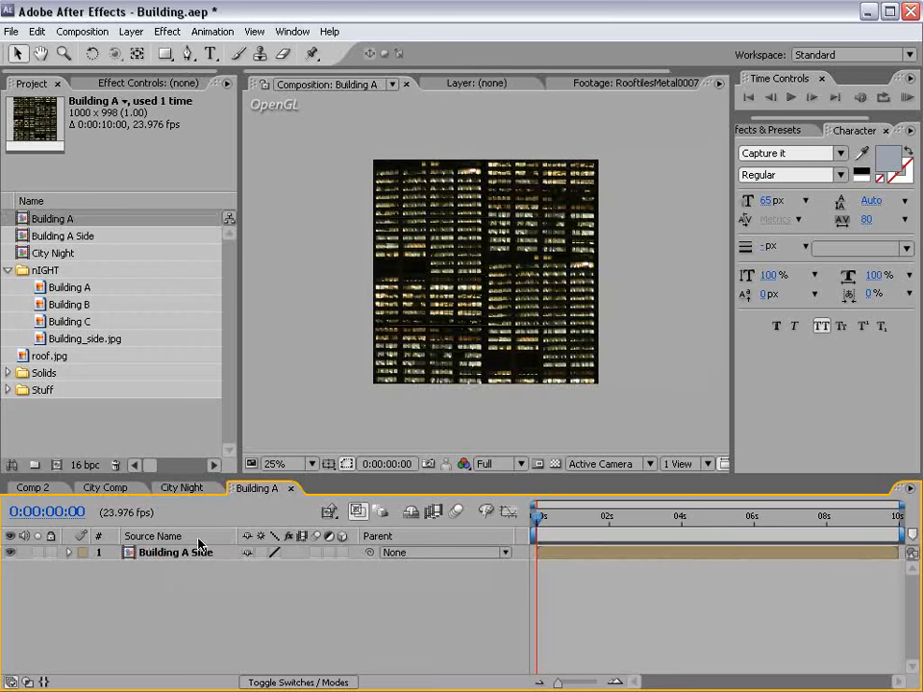
drag(238, 475, 228, 477)
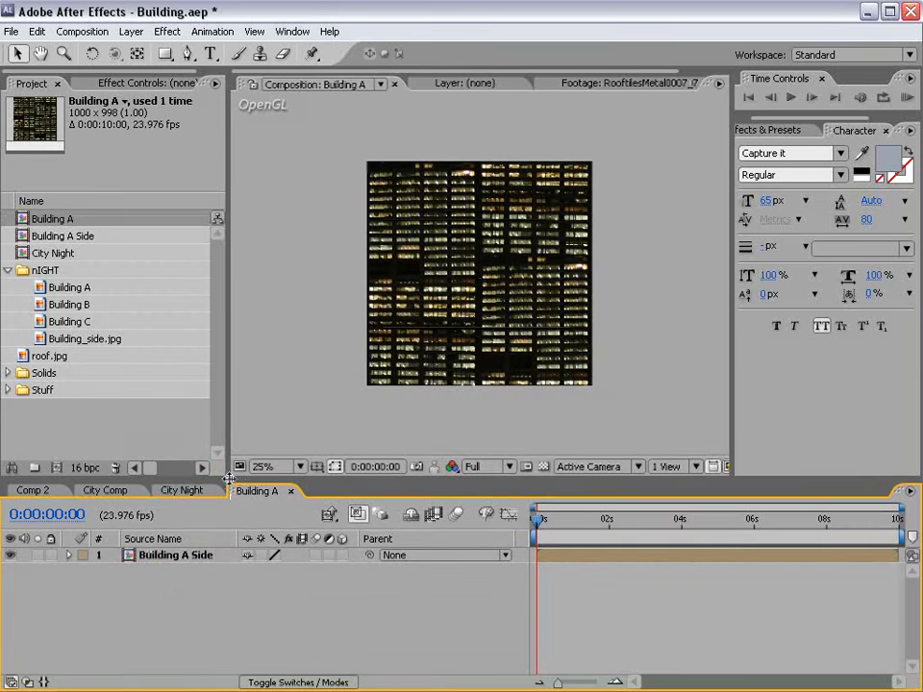
click(420, 298)
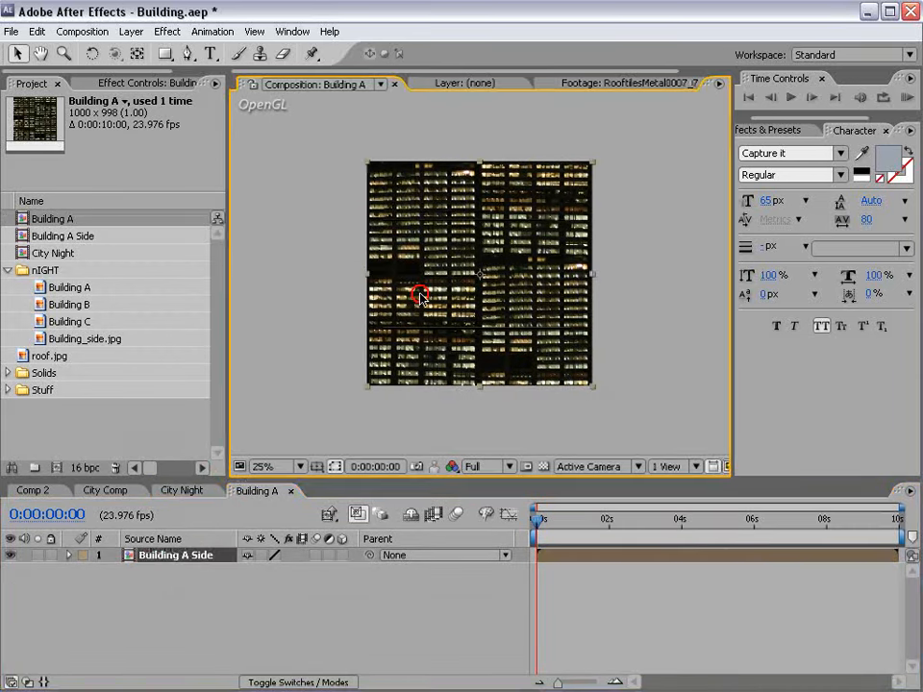
click(342, 556)
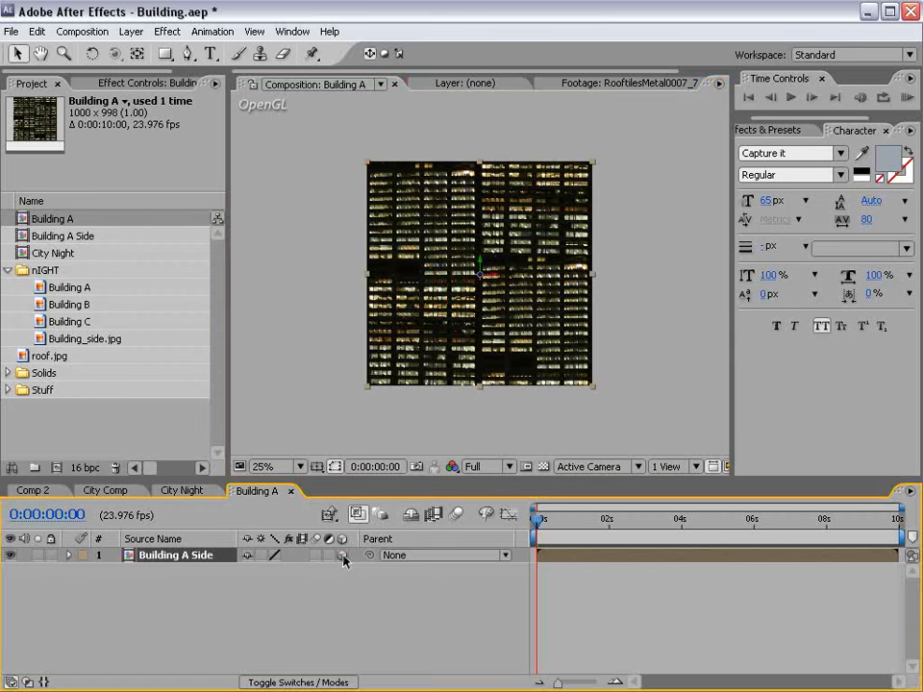
Step: Duplicate the Building A Side layer in Top view and move the copy back along Z as the building's rear wall
click(588, 466)
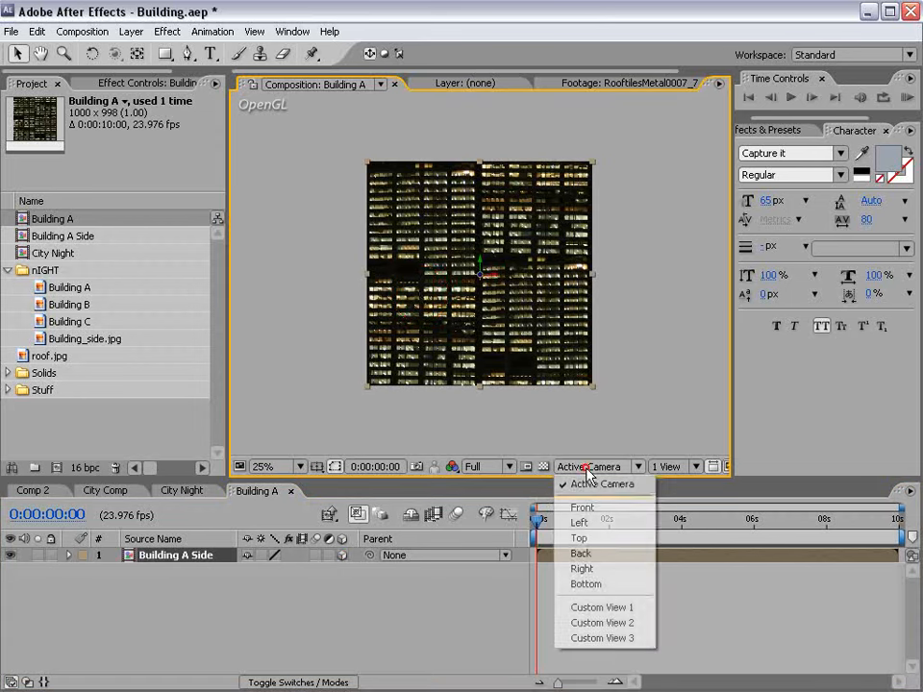
click(585, 537)
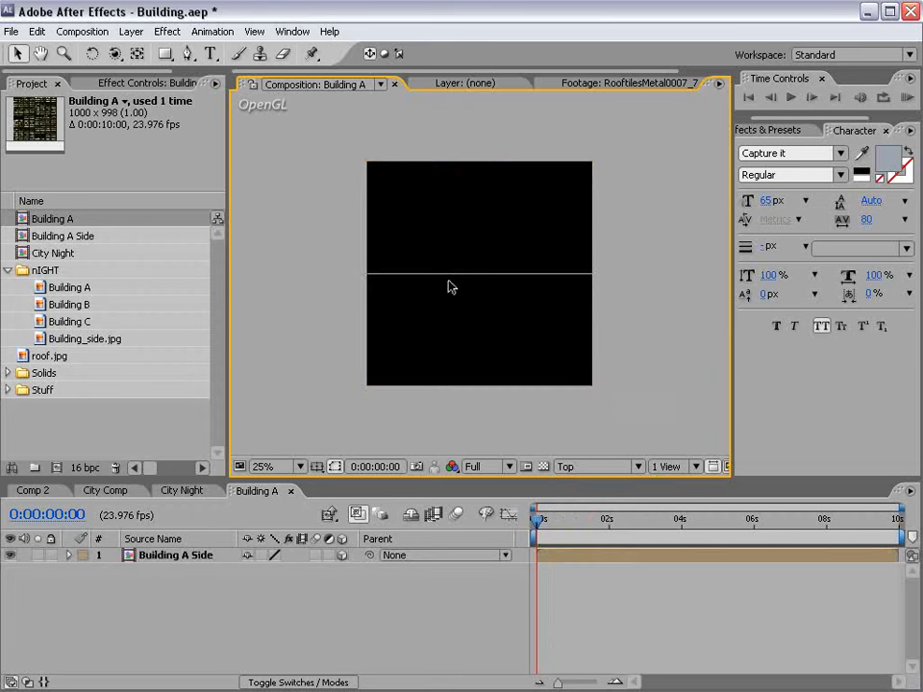
click(449, 278)
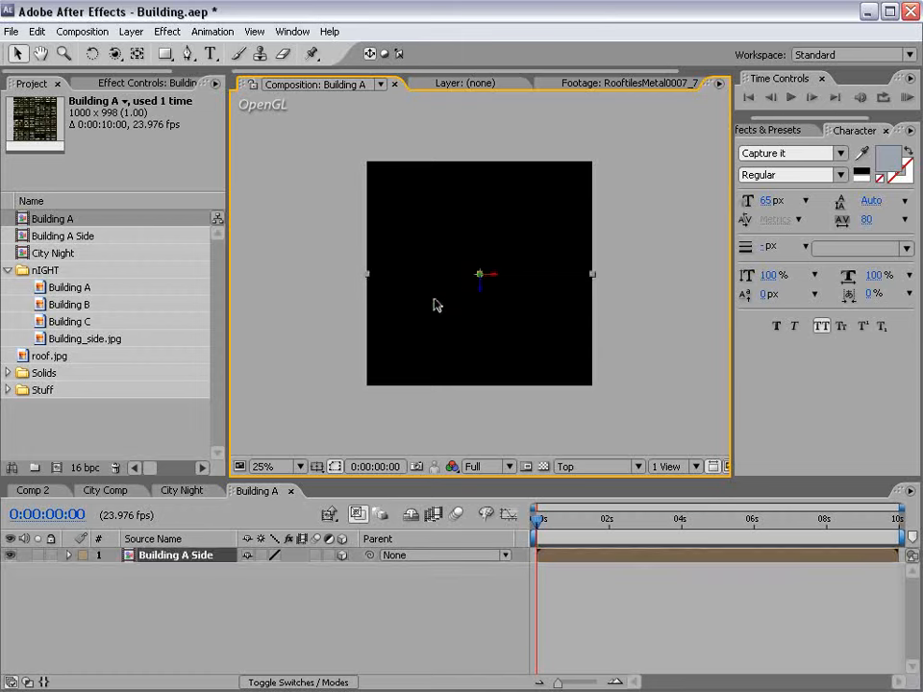
key(ctrl+d)
key(ctrl+z)
click(38, 32)
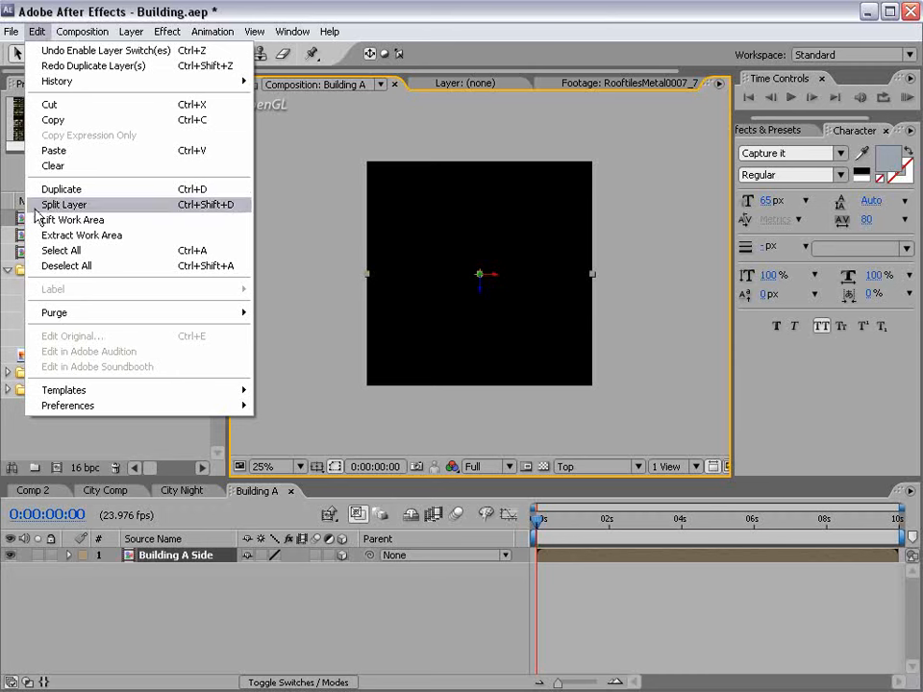
click(74, 191)
drag(485, 295, 481, 141)
drag(487, 211, 461, 205)
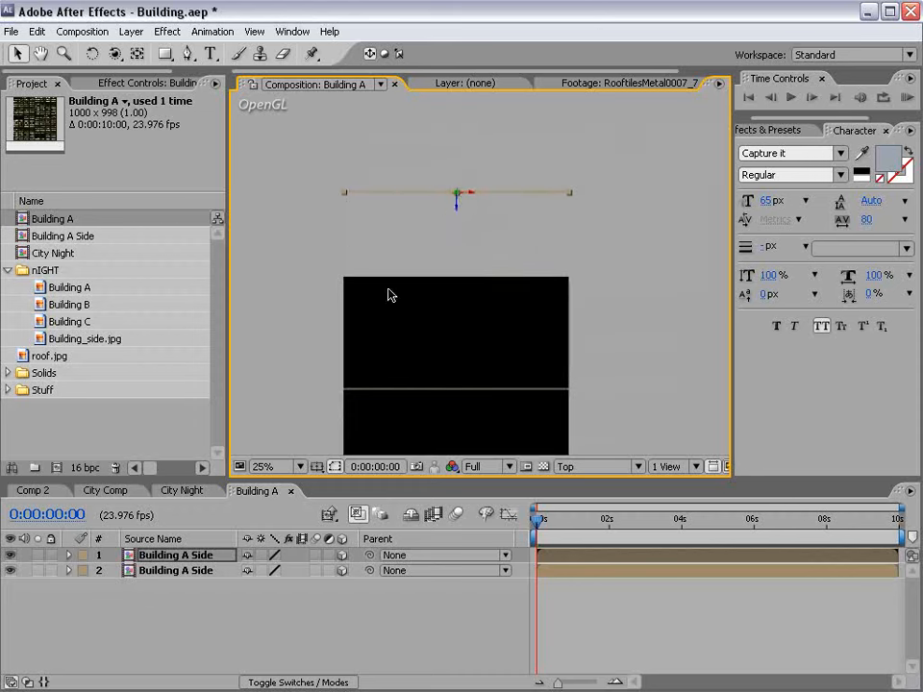
Step: Duplicate the rear wall, rotate the copy perpendicular along the left edge as a side wall, and shift the rear wall to its far end
key(ctrl+d)
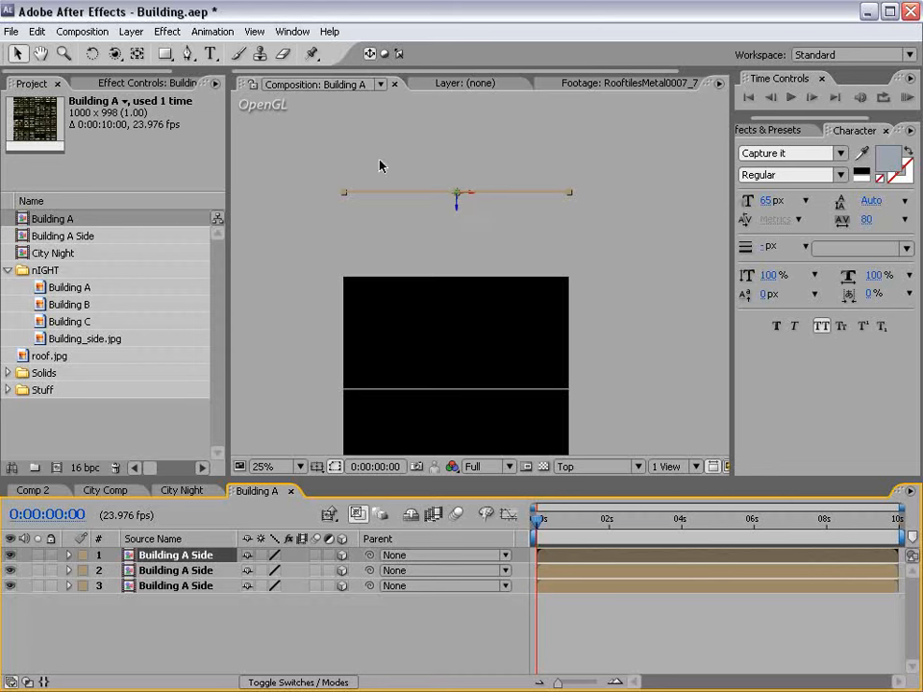
click(93, 55)
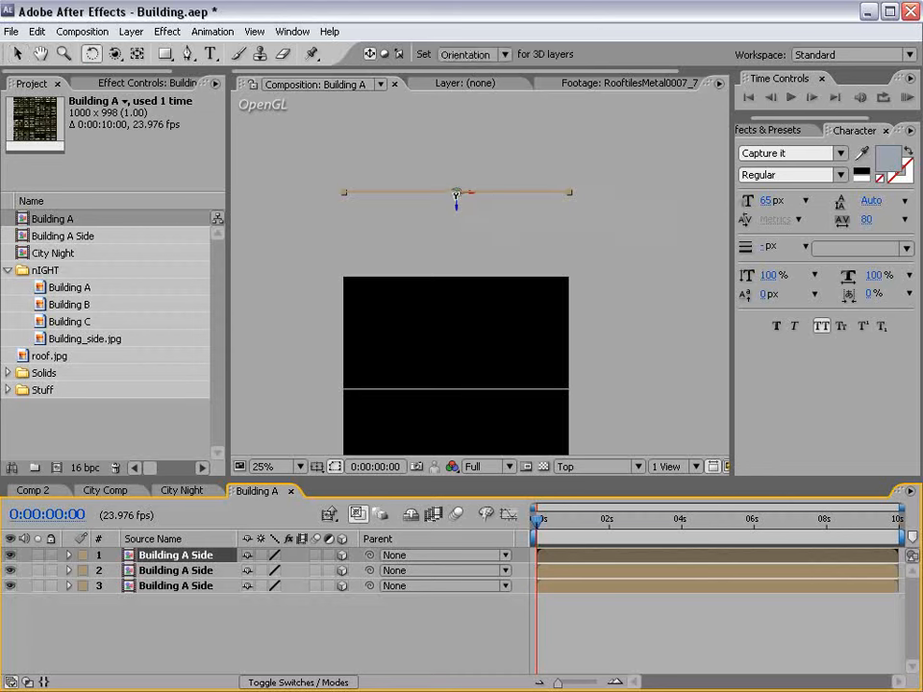
drag(461, 191, 334, 261)
key(v)
click(381, 194)
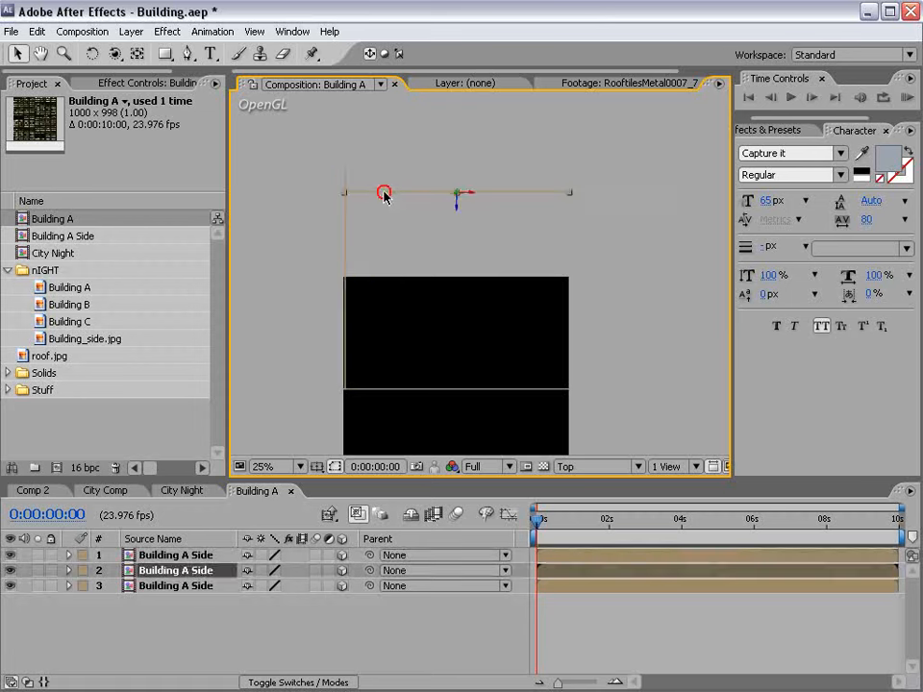
drag(458, 211, 451, 182)
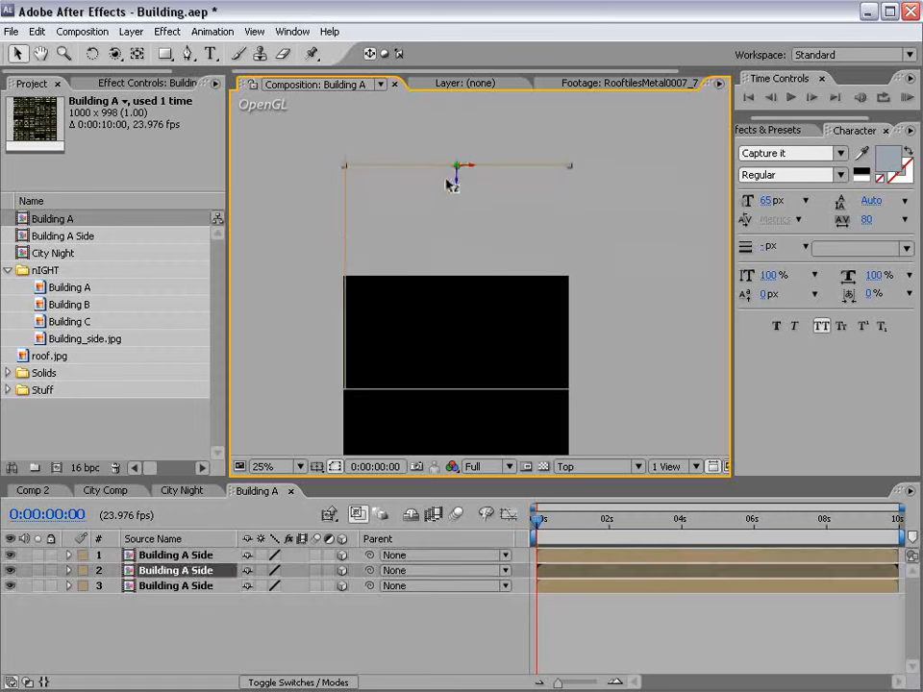
Step: Duplicate the side wall onto the opposite edge of the building and check the four-walled box from Custom View 1
click(346, 280)
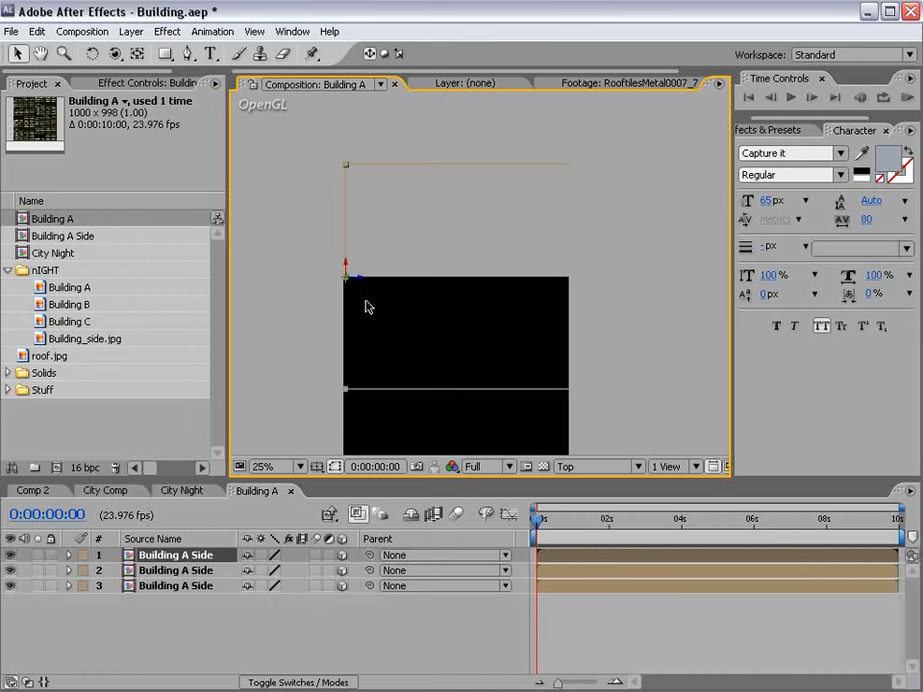
key(ctrl+d)
drag(363, 281, 583, 282)
click(597, 466)
click(602, 606)
key(c)
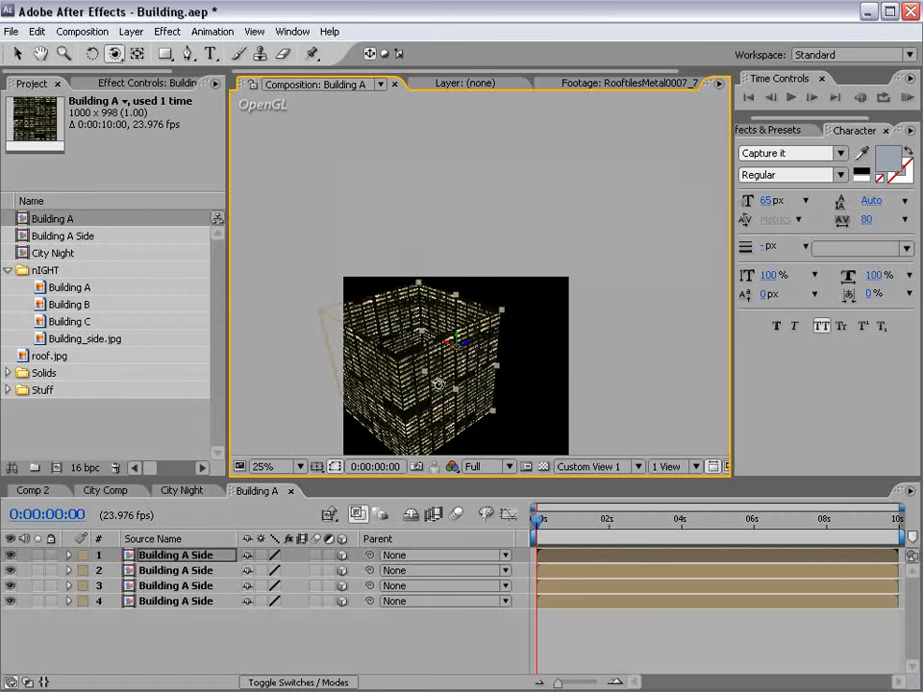
drag(449, 335, 518, 413)
Step: Turn on the transparency grid and inspect the wall edges closely in Left view
click(587, 467)
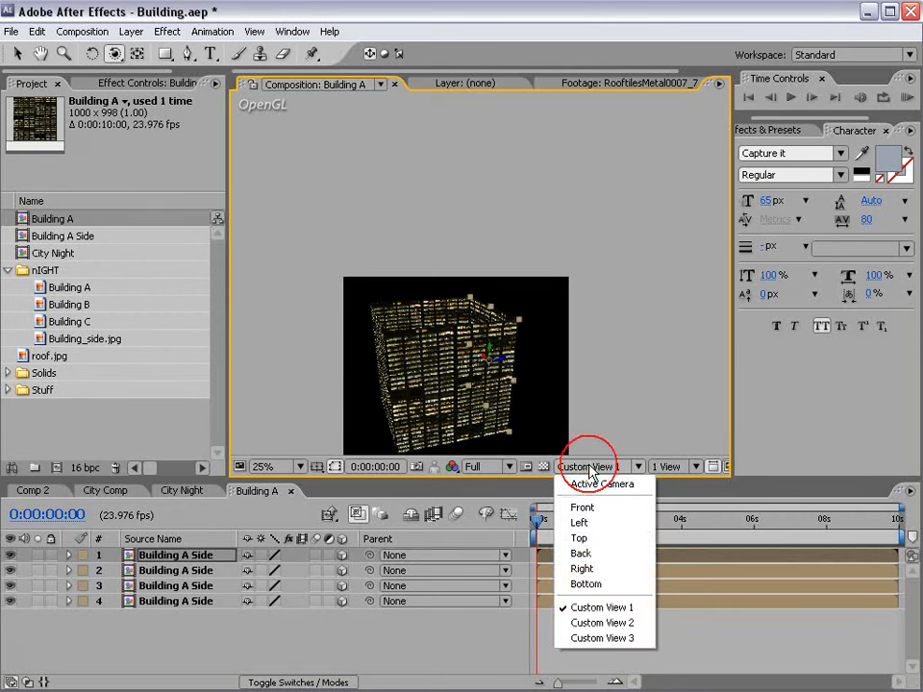
click(579, 523)
scroll(431, 288, up, 4)
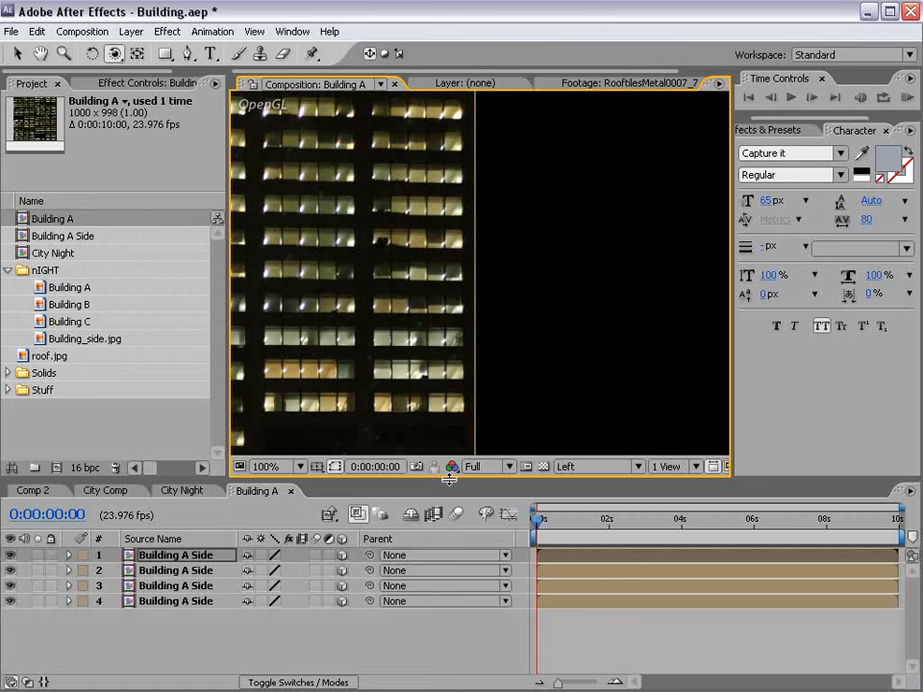
click(542, 467)
key(h)
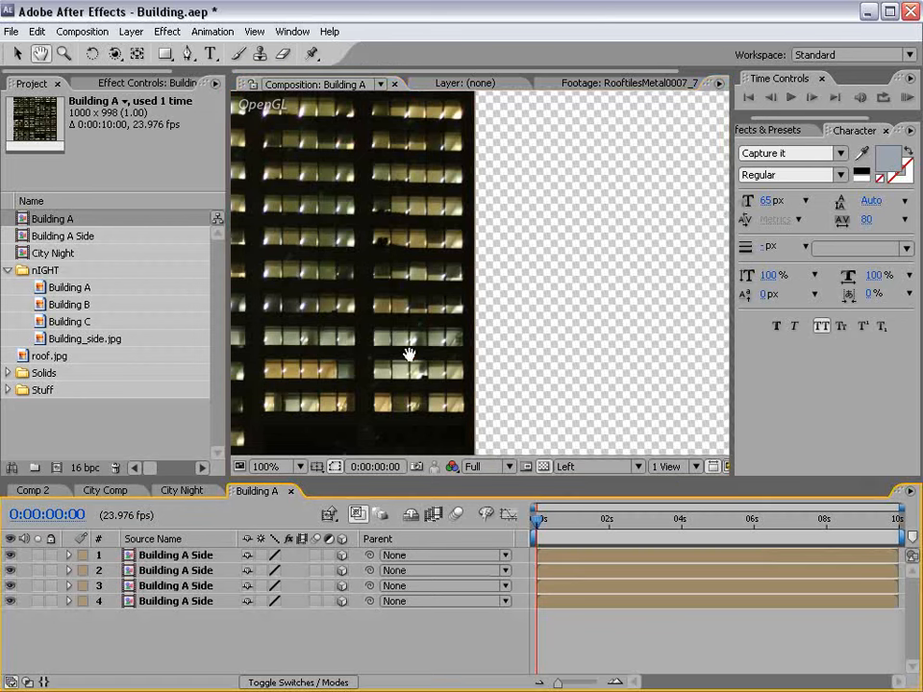
drag(409, 355, 575, 317)
scroll(490, 338, down, 2)
key(c)
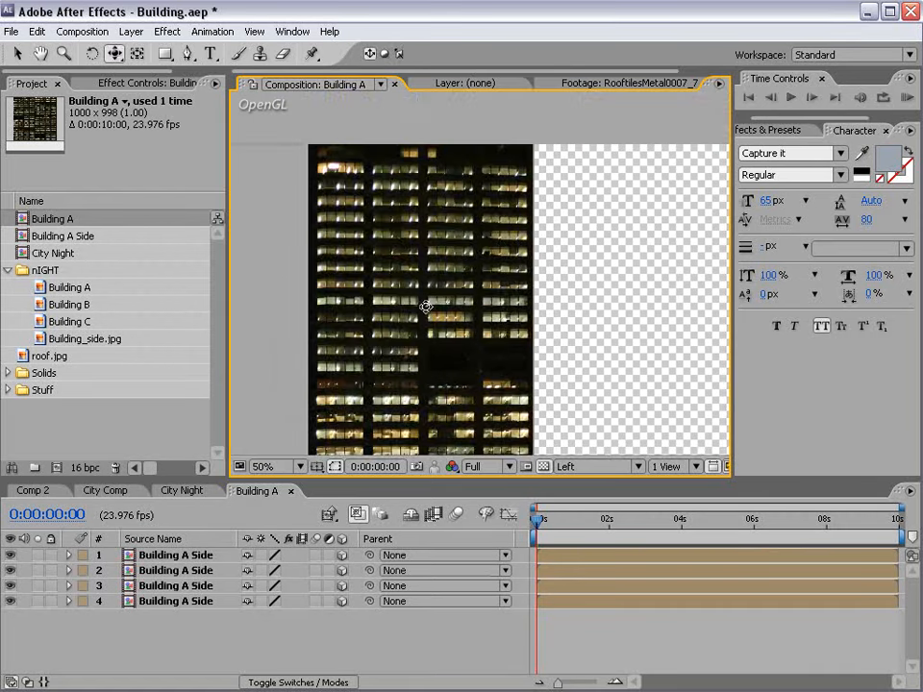
drag(113, 54, 138, 74)
drag(316, 317, 402, 305)
Step: Align the left side wall, layer 2, flush with the front wall's left edge in Front view
click(591, 467)
click(575, 506)
drag(355, 301, 422, 350)
click(197, 556)
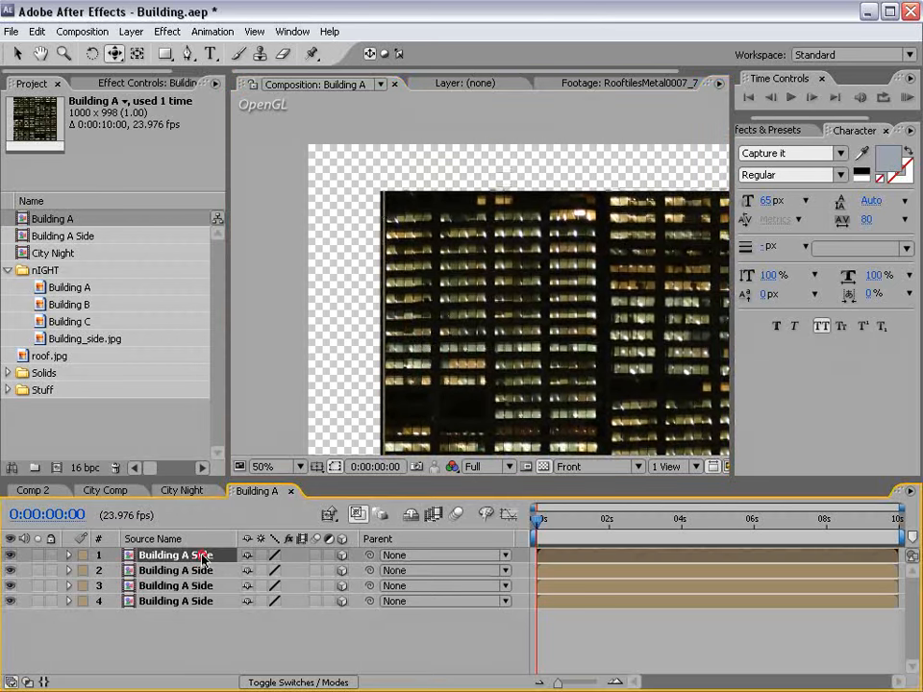
click(204, 571)
key(v)
drag(416, 402, 435, 299)
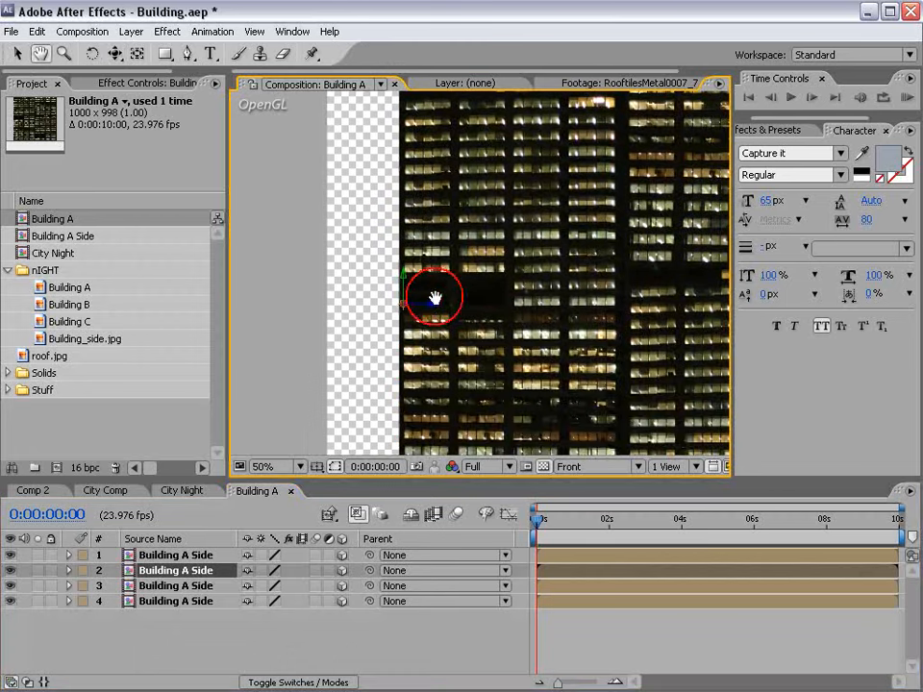
scroll(429, 310, up, 1)
drag(328, 348, 429, 295)
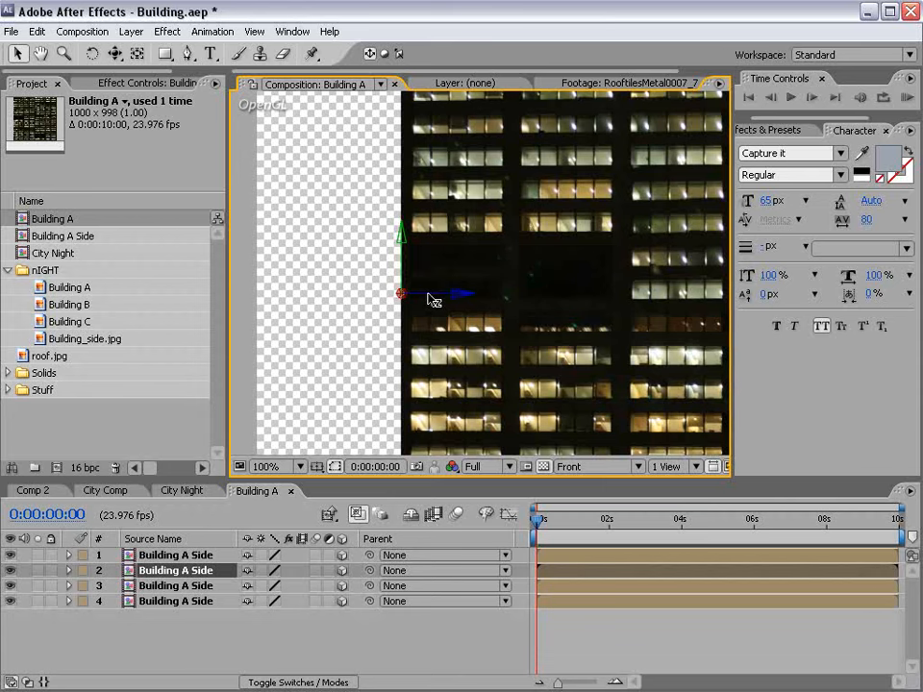
Step: Align the right side wall, layer 1, flush with the front wall's right edge in Front view
scroll(431, 299, down, 1)
drag(598, 310, 250, 323)
scroll(395, 306, up, 1)
key(c)
drag(478, 338, 310, 340)
click(181, 586)
click(177, 603)
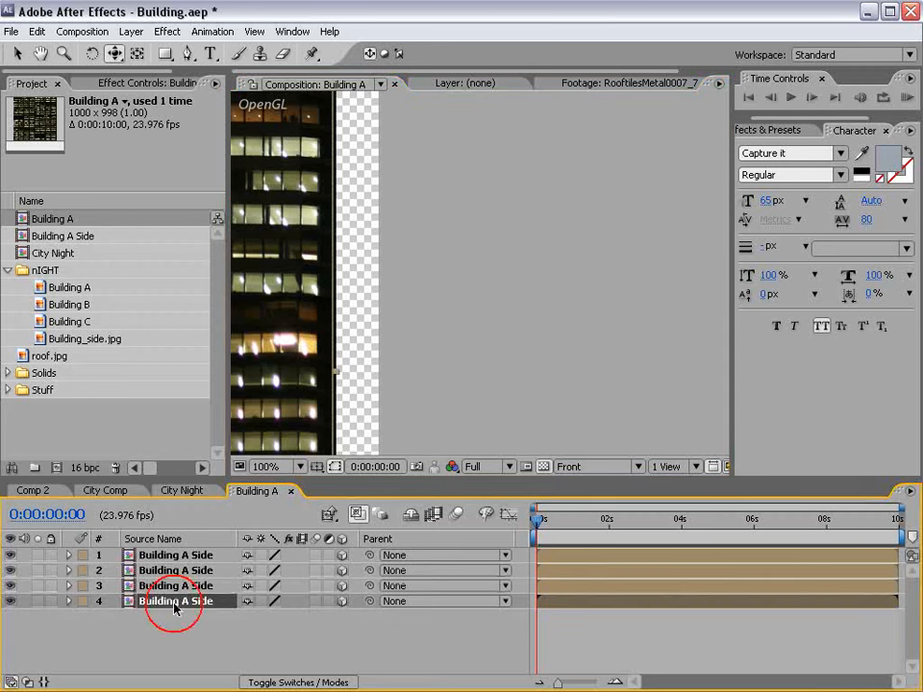
click(197, 556)
key(v)
scroll(381, 363, up, 1)
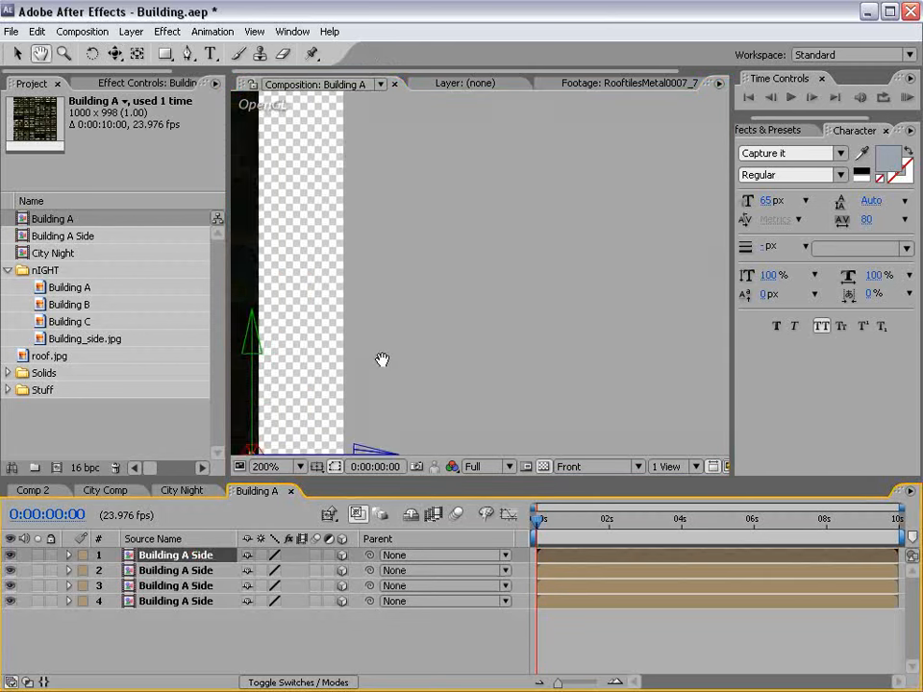
drag(430, 414, 435, 416)
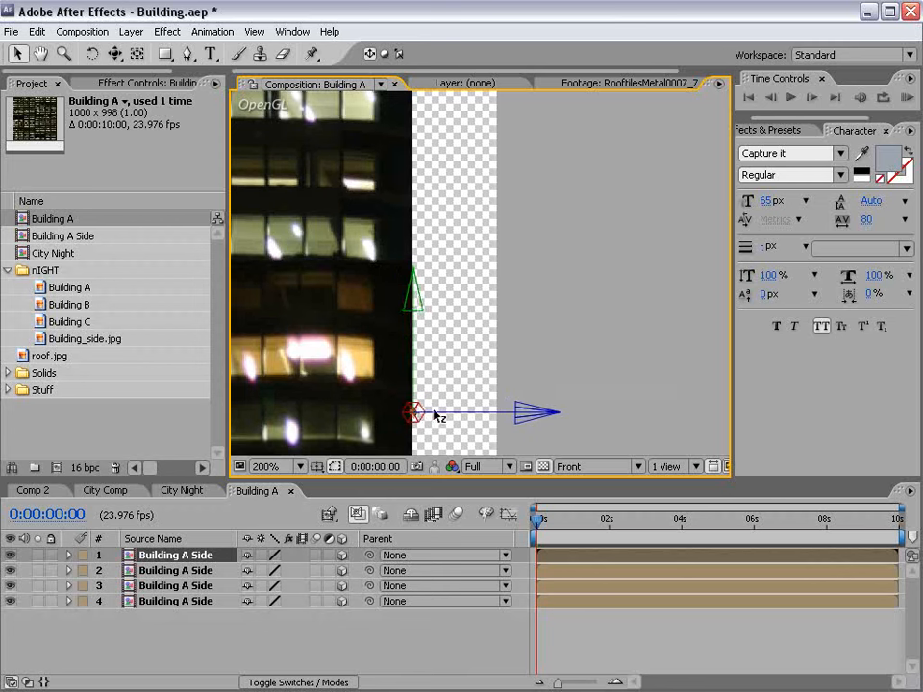
Step: Examine the aligned four-walled box from Custom View 1, including its outer corners and inner walls
click(578, 464)
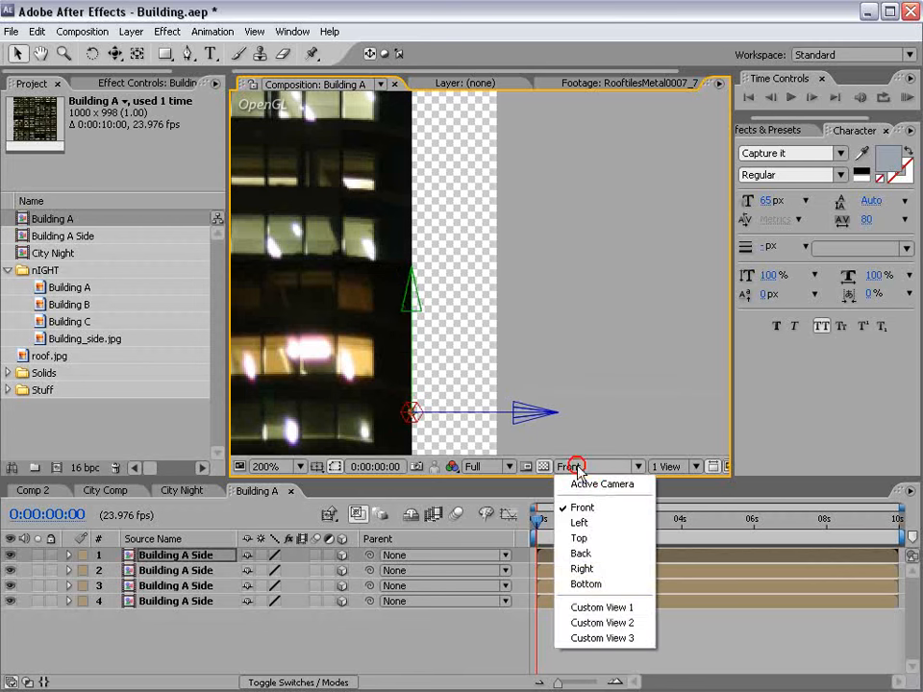
click(612, 606)
key(h)
drag(343, 321, 589, 379)
scroll(461, 315, down, 1)
drag(367, 245, 474, 276)
key(c)
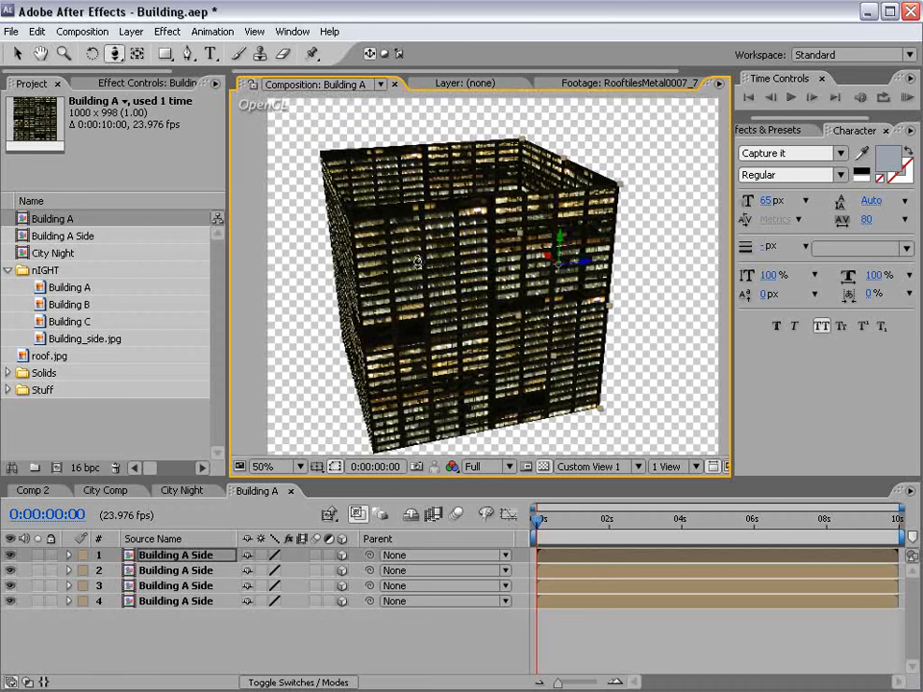
drag(384, 228, 408, 256)
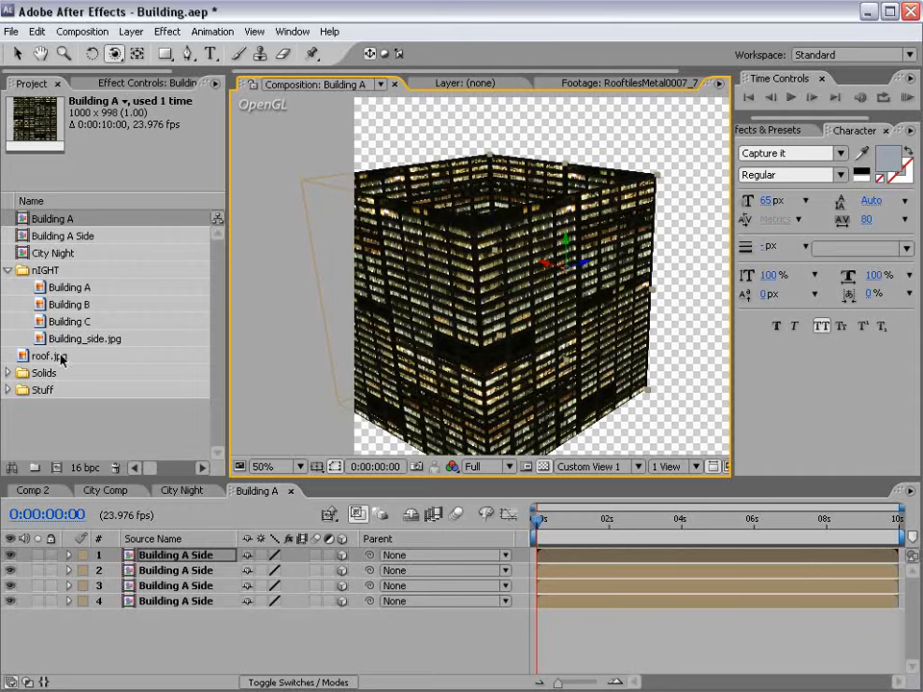
Step: Open the roof.jpg footage and examine the texture in an enlarged viewer, returning to the Building A composition
double_click(59, 357)
key(grave)
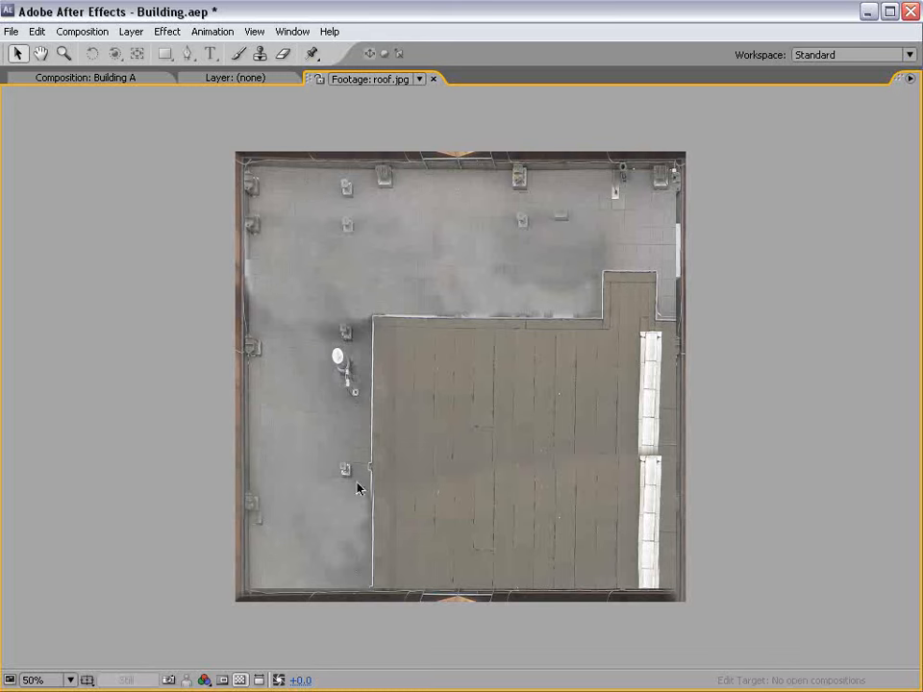
key(grave)
key(comma)
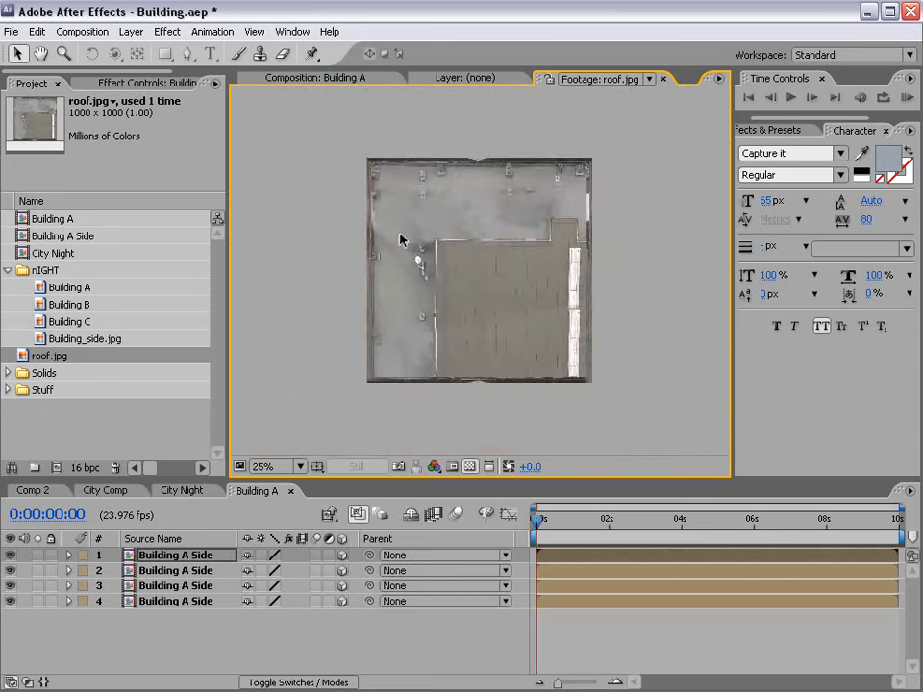
click(308, 82)
Step: Add roof.jpg to the Building A composition and pre-compose it as Roof Top, leaving all attributes in Building A
click(72, 422)
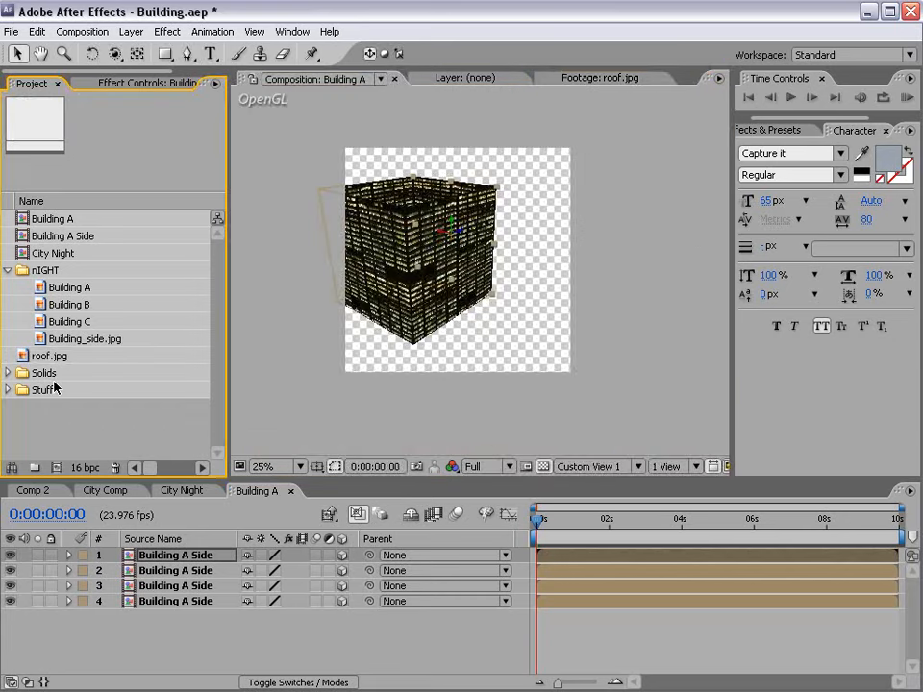
drag(33, 356, 462, 265)
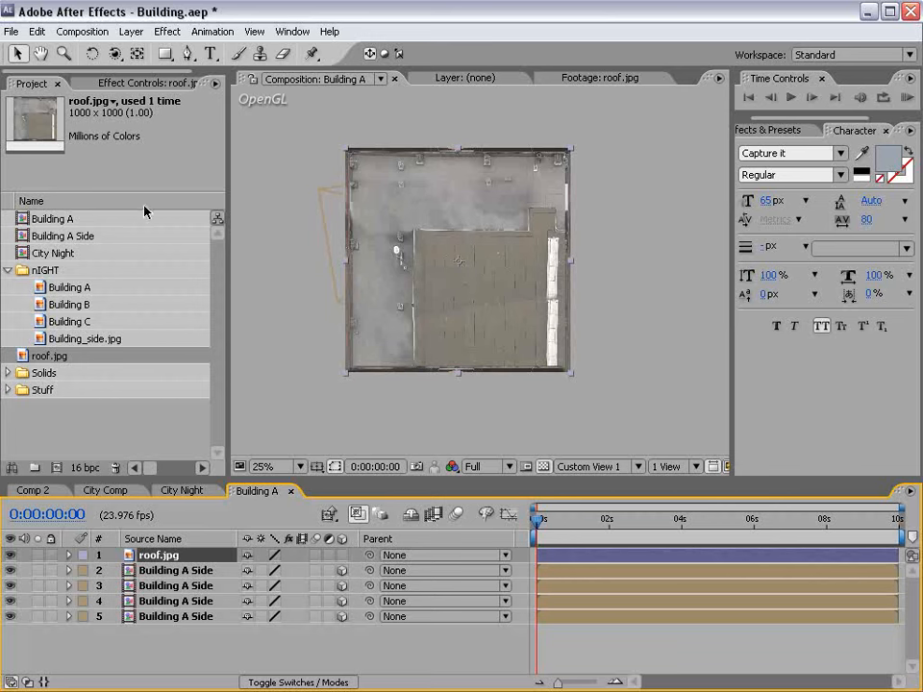
click(131, 31)
click(169, 565)
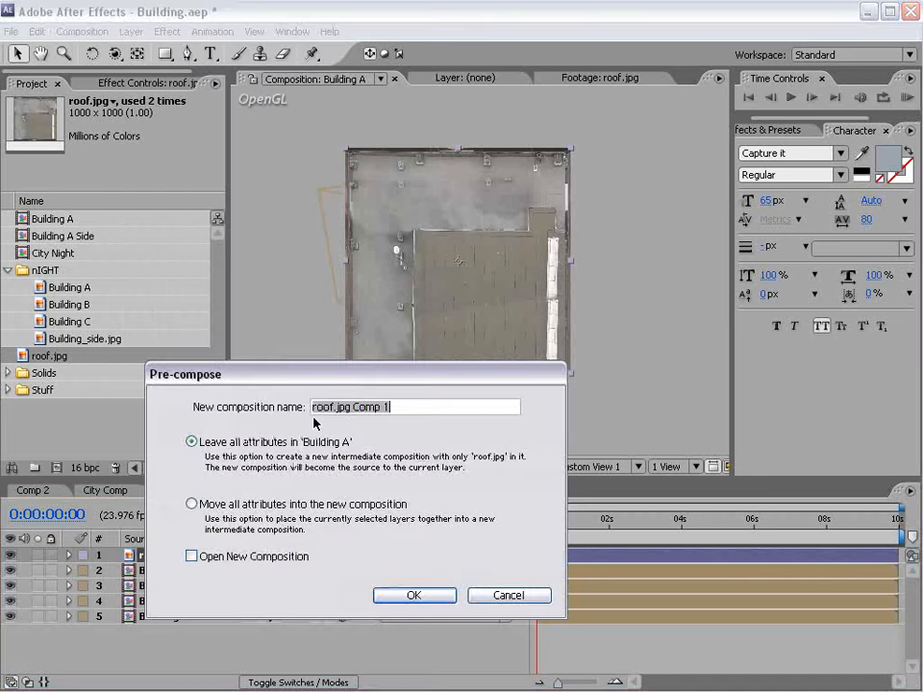
text(Roof Top)
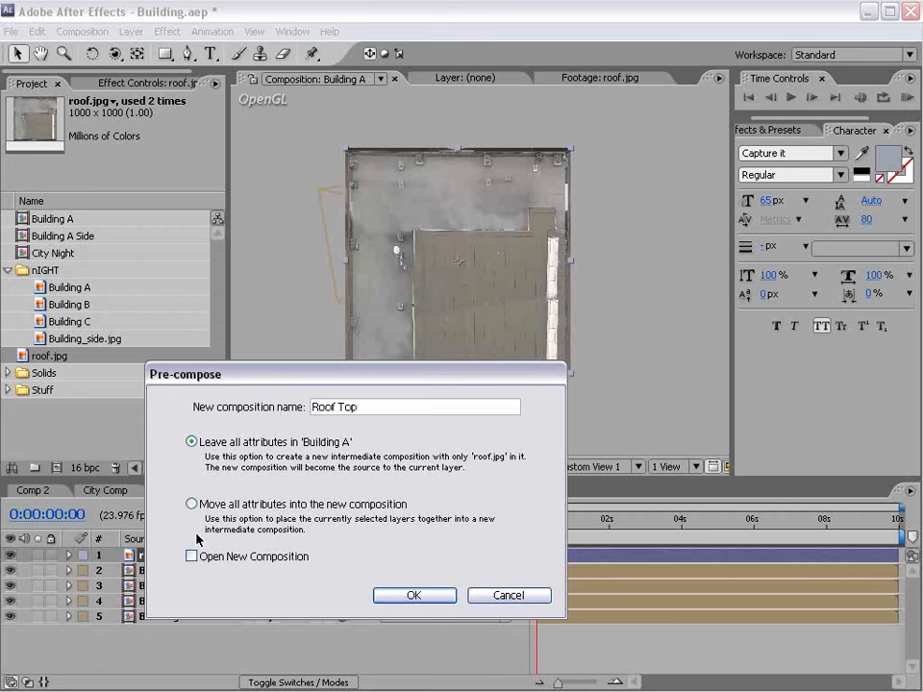
click(413, 595)
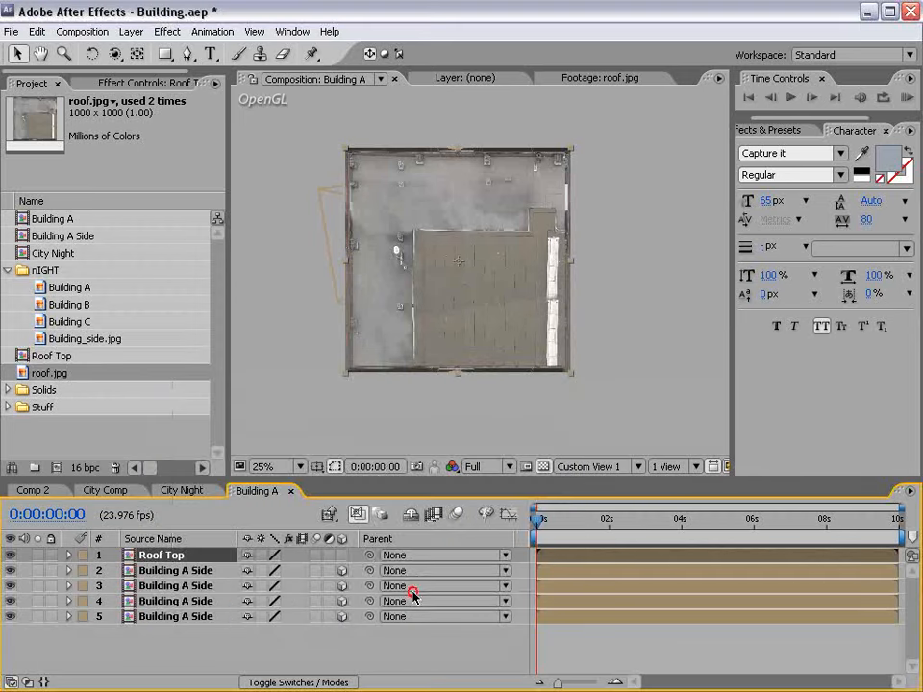
Step: Make the Roof Top layer 3D and rotate it flat about its X axis in Top view, showing its rotation properties
click(343, 556)
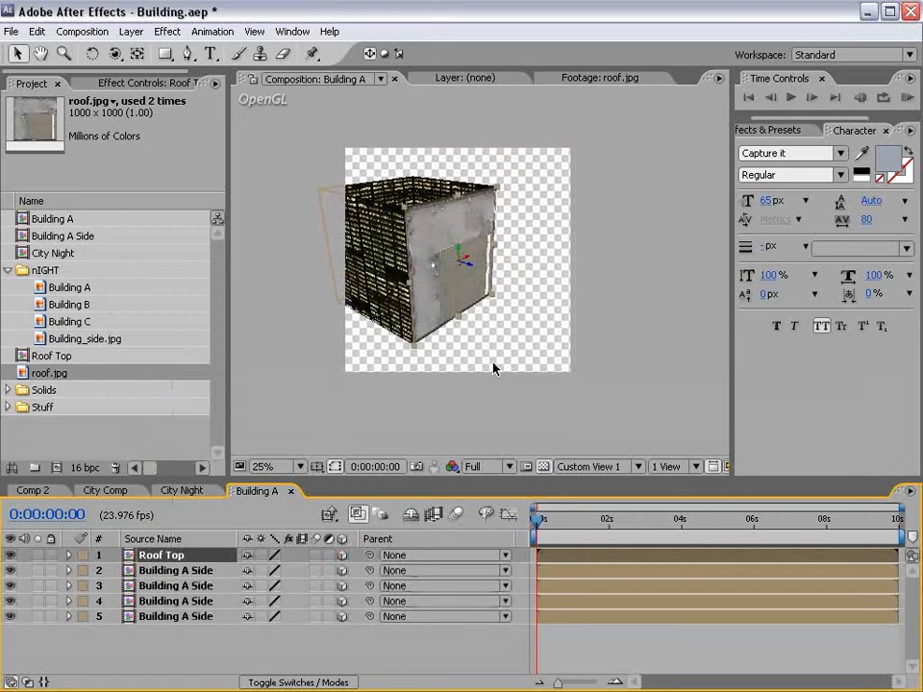
click(591, 466)
click(604, 535)
key(h)
drag(464, 211, 458, 327)
key(v)
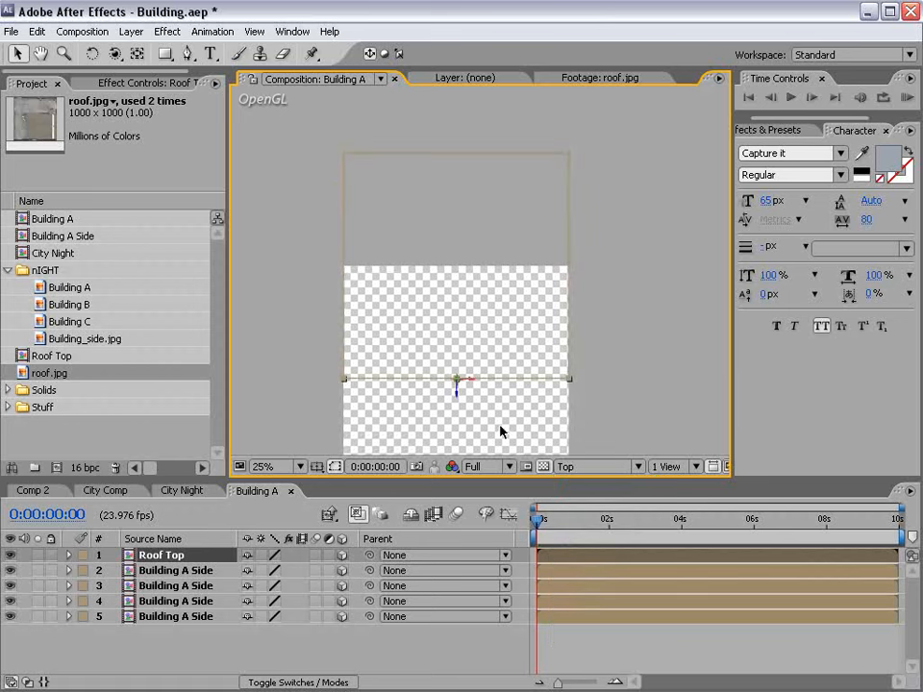
key(w)
drag(467, 381, 465, 360)
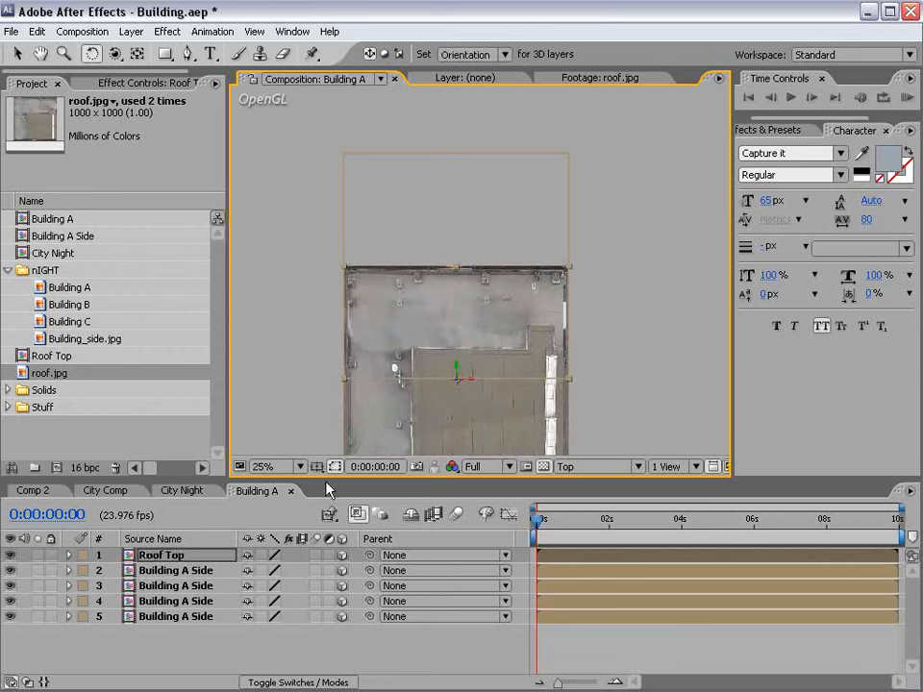
key(r)
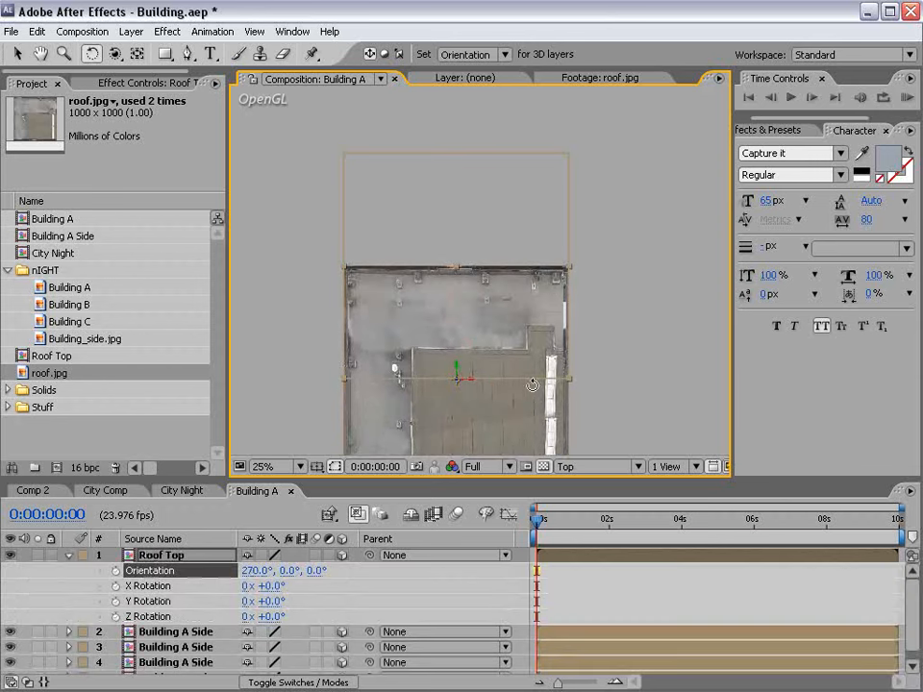
Step: Set the Roof Top orientation to 90°, 0°, 0° and move it back over the building's footprint in Top view
drag(465, 381, 459, 281)
key(v)
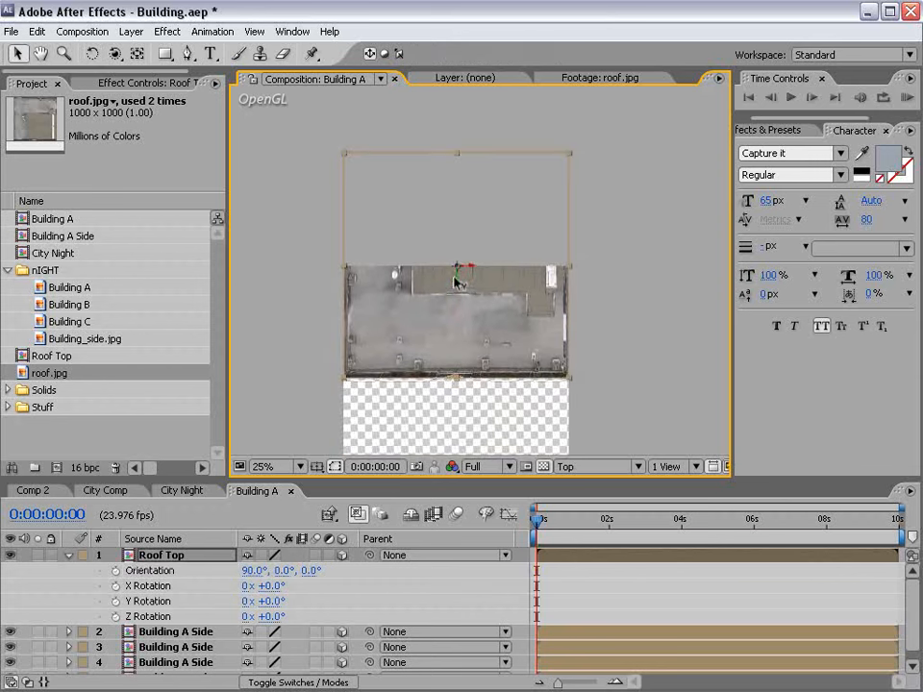
click(462, 318)
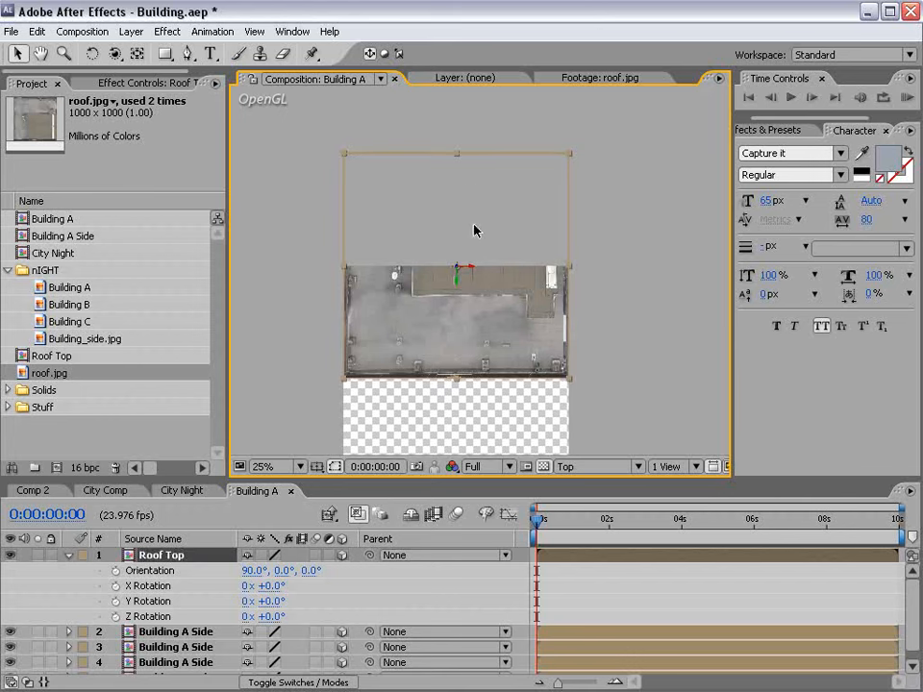
Step: Raise the Roof Top layer to the upper edge of the walls in Front view
click(551, 466)
click(611, 505)
key(h)
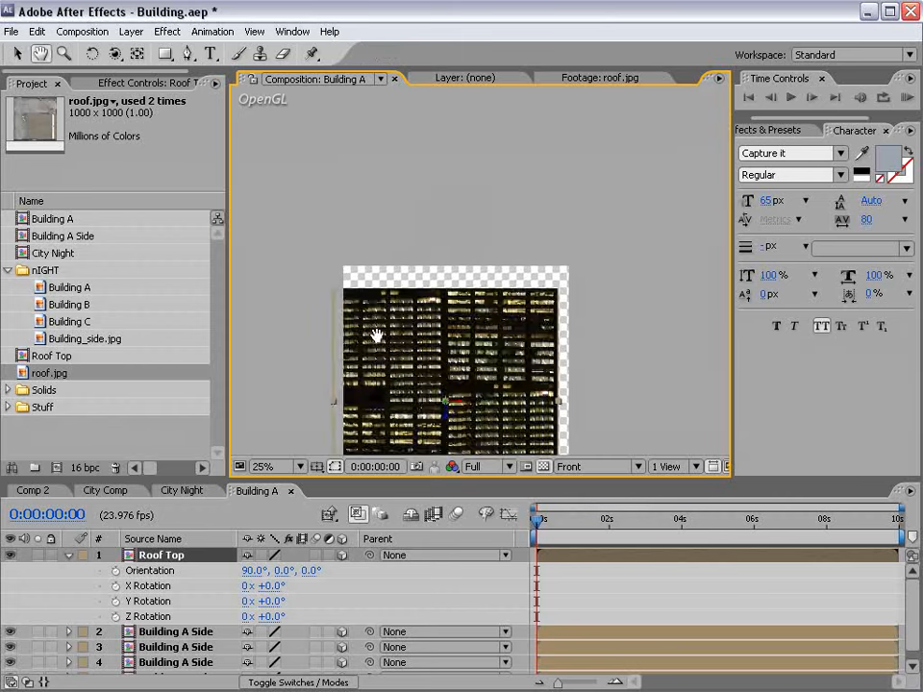
scroll(377, 335, up, 1)
drag(361, 367, 524, 213)
key(v)
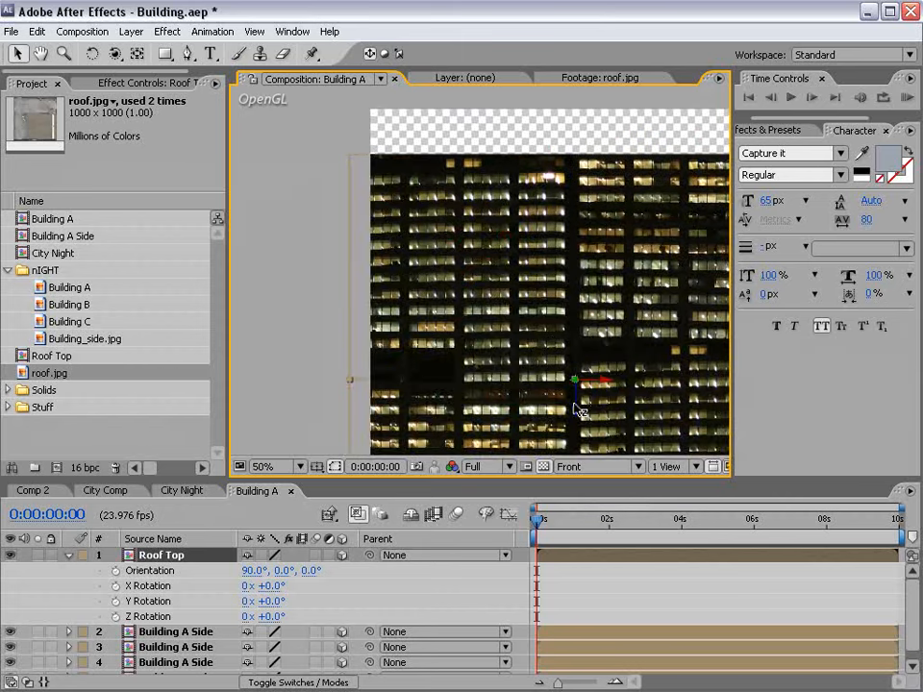
drag(576, 403, 556, 182)
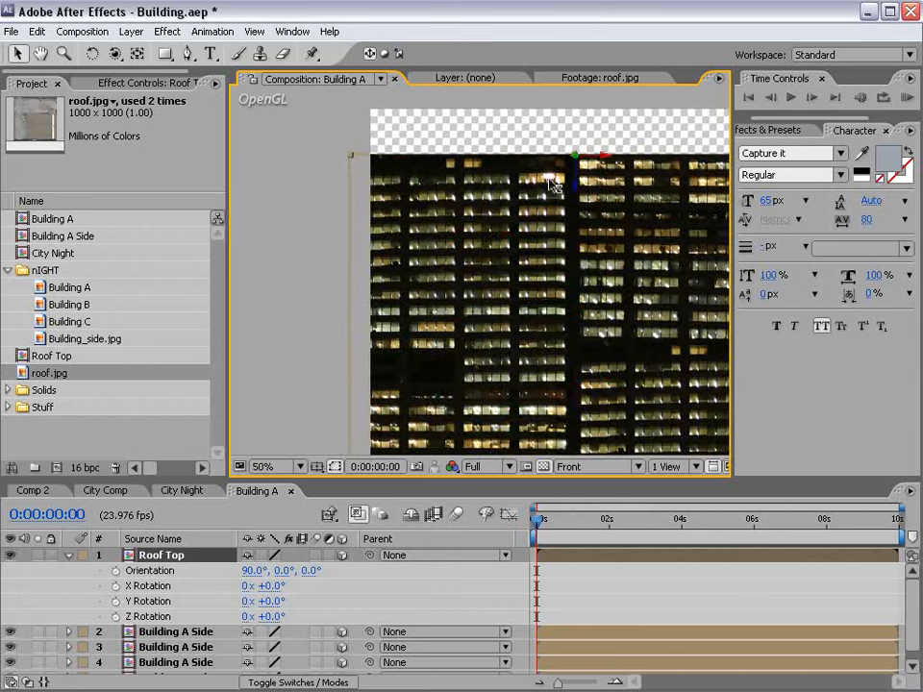
click(617, 570)
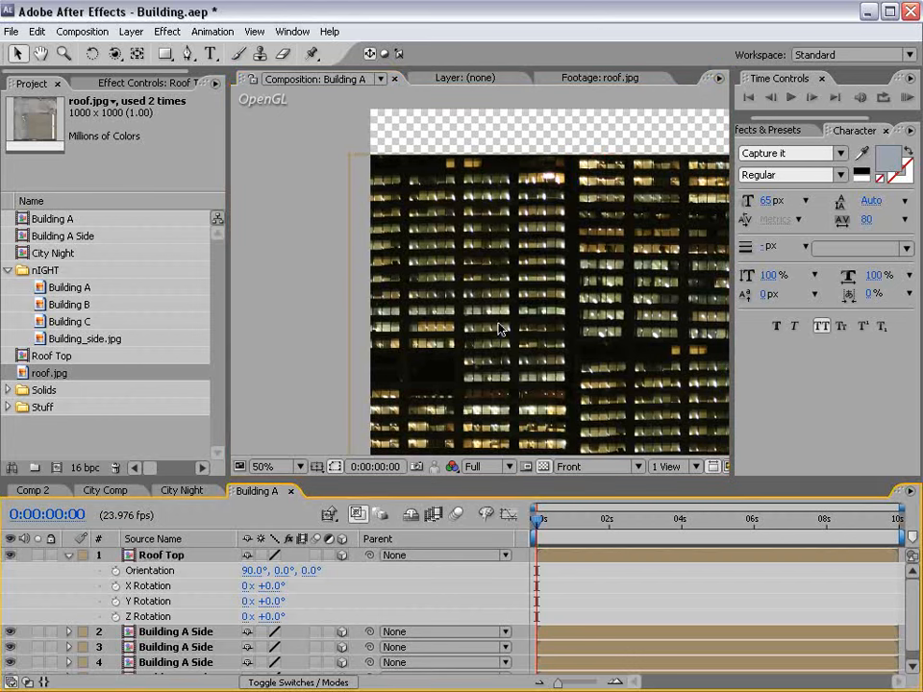
Step: Inspect the roof's fit on the walls in Front view and from an enlarged Custom View 1
key(space)
drag(638, 372, 418, 315)
click(574, 466)
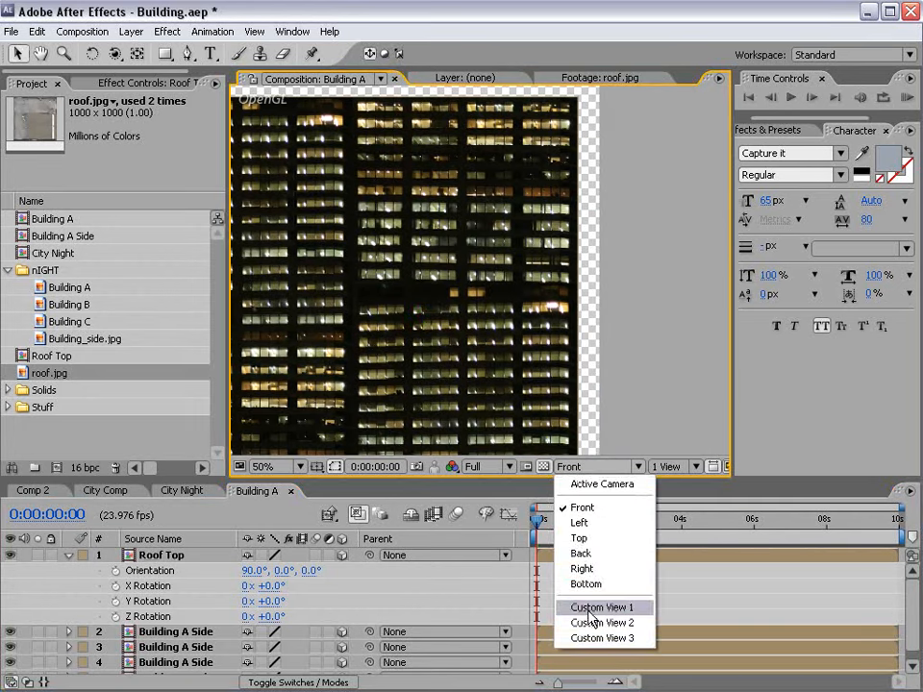
click(587, 608)
key(space)
drag(360, 212, 486, 256)
click(402, 199)
key(c)
key(grave)
key(period)
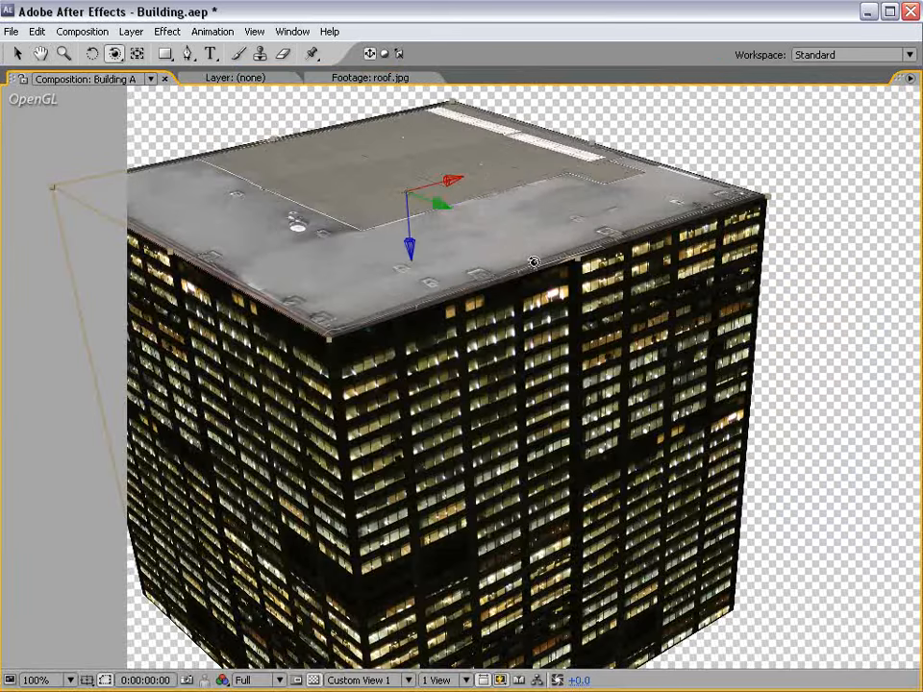
key(comma)
key(grave)
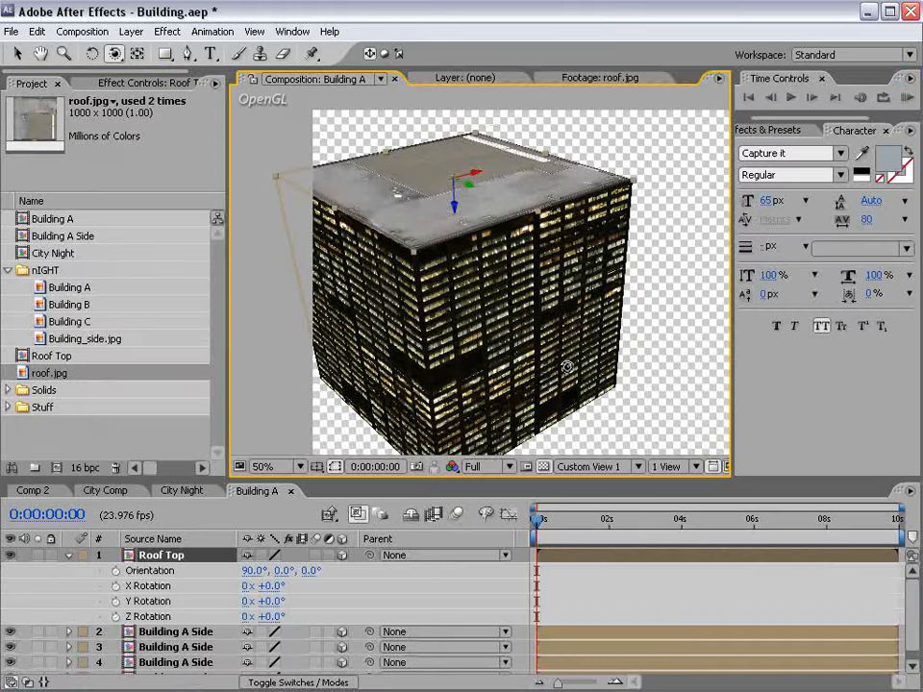
Step: Widen the composition viewer and compare the Adaptive Resolution and OpenGL—Always On fast previews, ending on OpenGL—Always On
drag(732, 408, 794, 408)
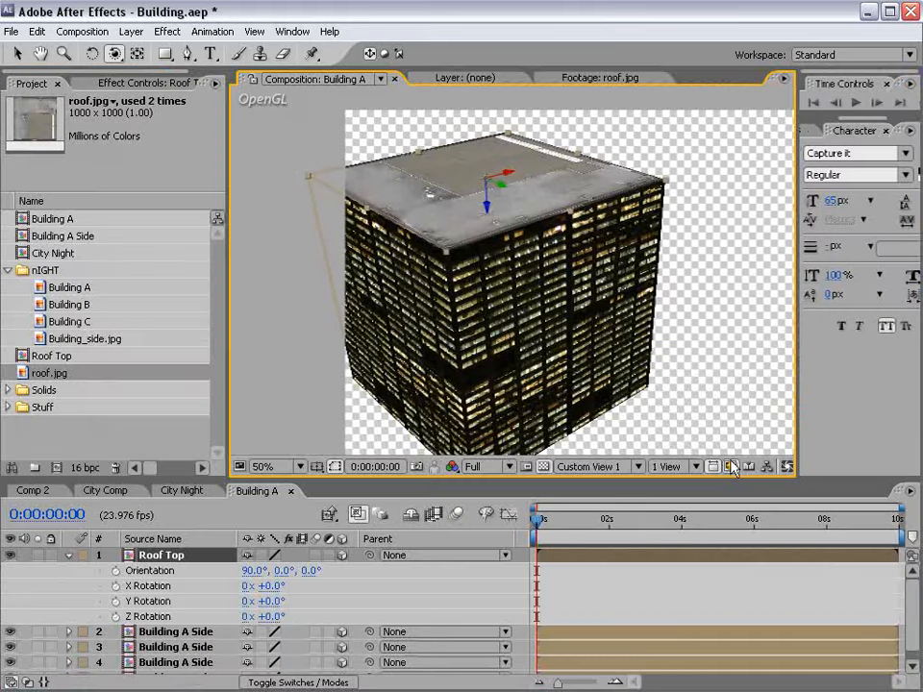
click(730, 466)
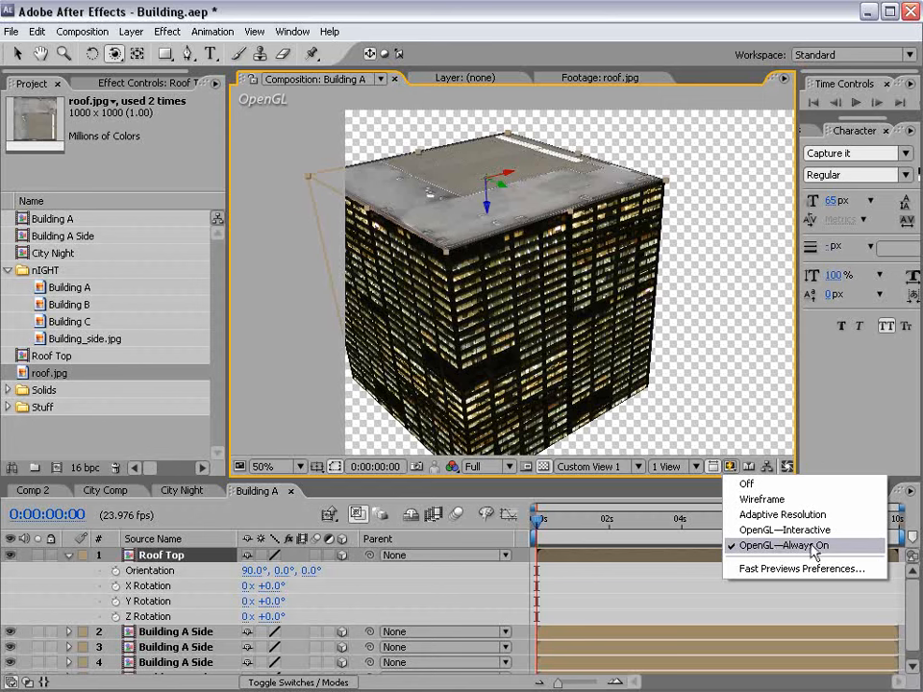
click(794, 515)
drag(565, 227, 565, 282)
click(735, 465)
click(759, 549)
drag(420, 293, 450, 310)
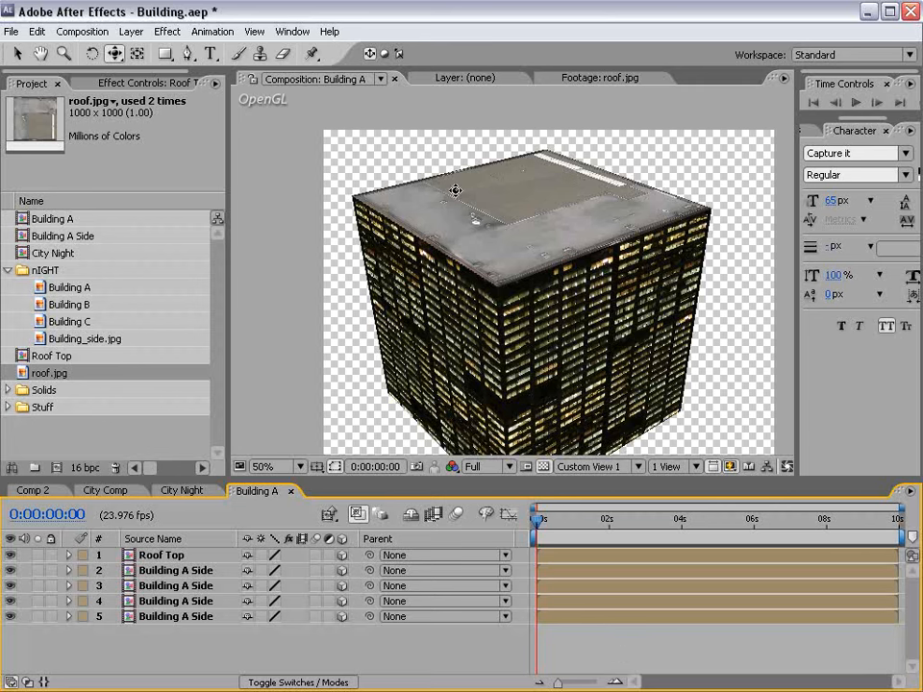
scroll(470, 235, up, 1)
scroll(471, 240, down, 1)
Step: Add a full-size rectangular mask to the Roof Top layer and scale it inward evenly to leave a narrow border
click(169, 557)
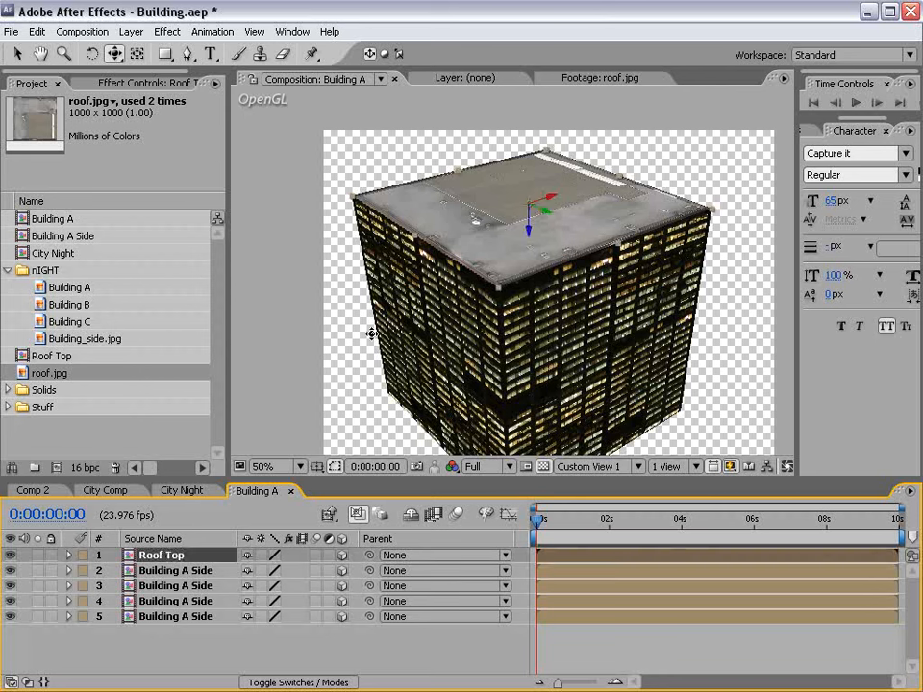
double_click(165, 55)
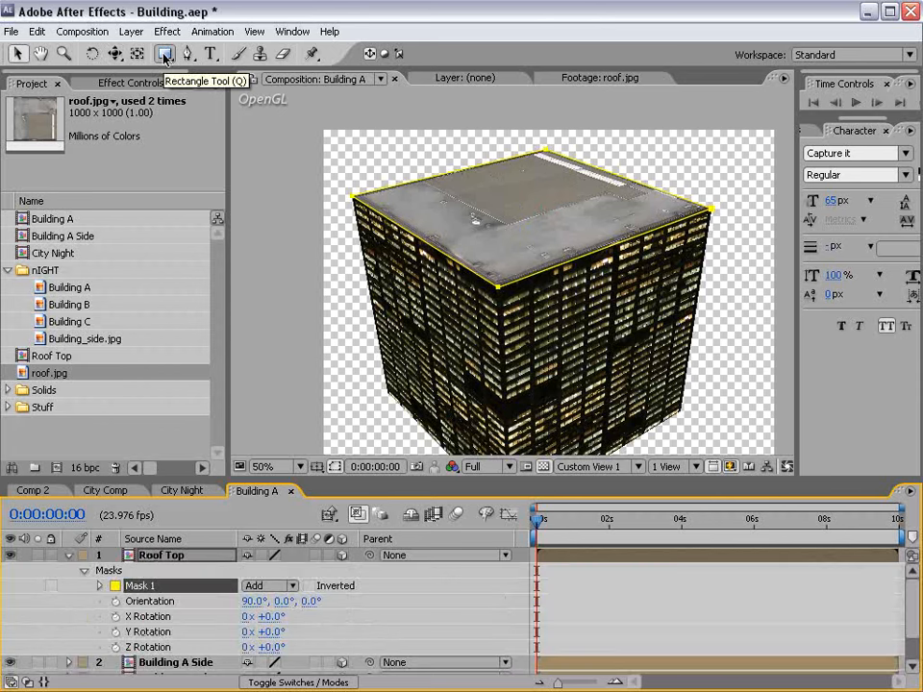
double_click(544, 151)
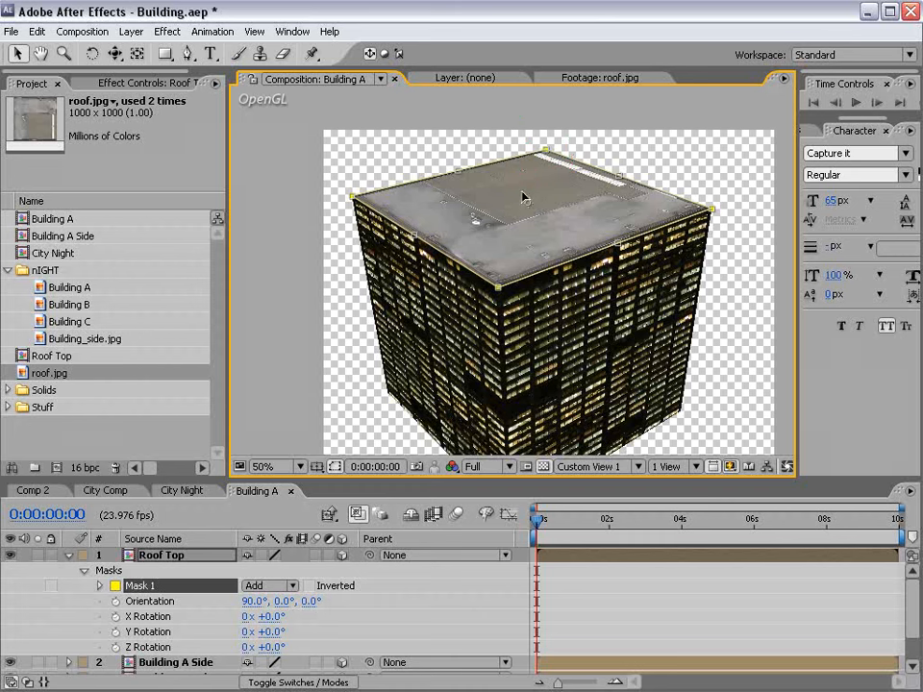
mouse_move(546, 151)
mouse_down()
mouse_move(543, 166)
mouse_move(539, 153)
mouse_up()
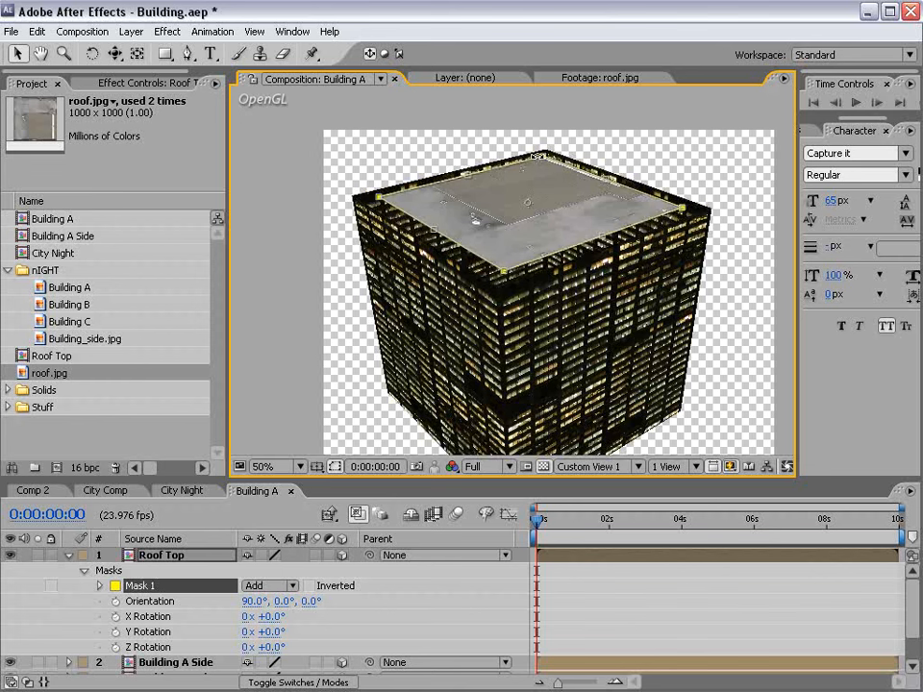
click(543, 569)
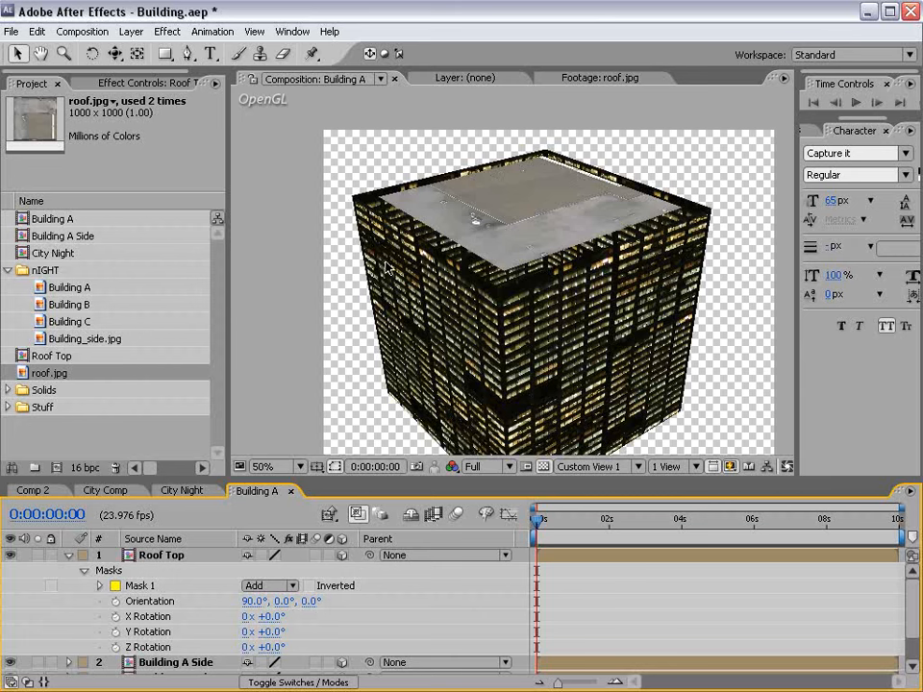
Step: Set Mask 1 on Roof Top to None and compare its outline with the full roof
click(271, 586)
click(262, 568)
click(378, 571)
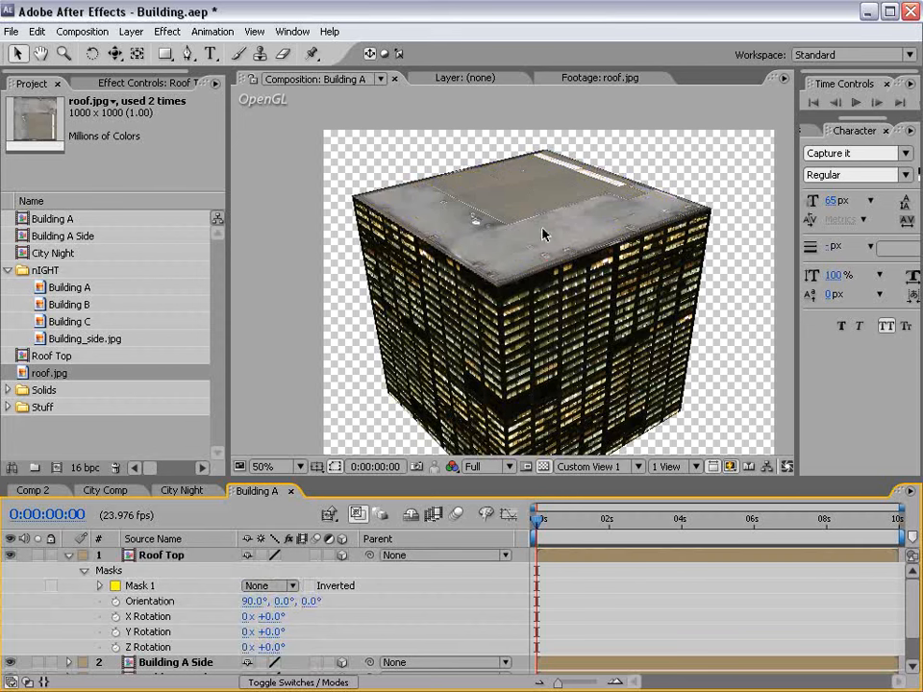
click(491, 215)
Step: Set Mask 1 on Roof Top to Subtract to leave only the outer rim, and collapse the layer's properties
click(271, 585)
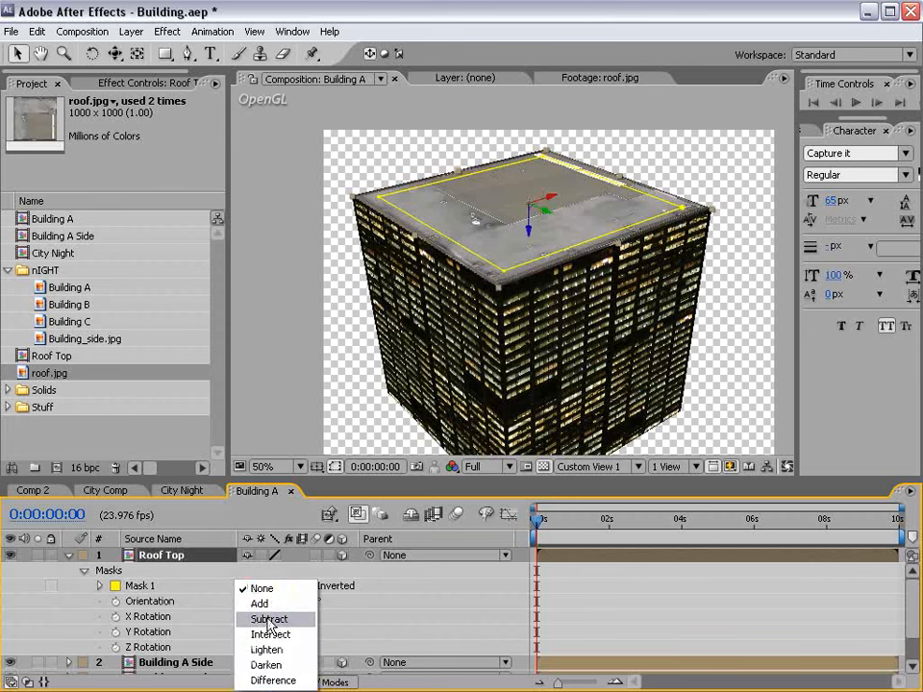
click(272, 618)
click(544, 568)
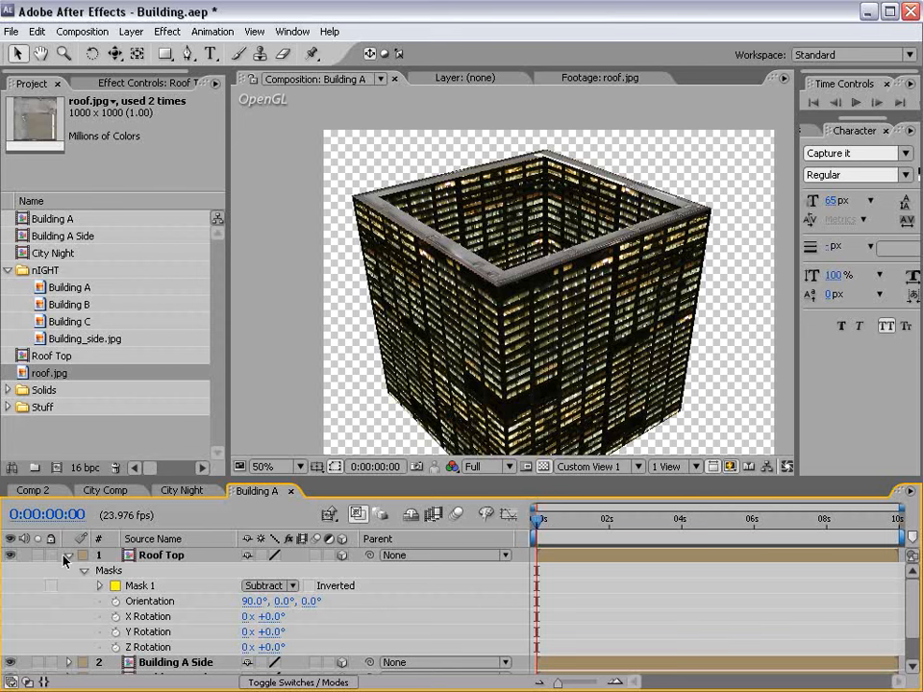
click(67, 555)
click(158, 556)
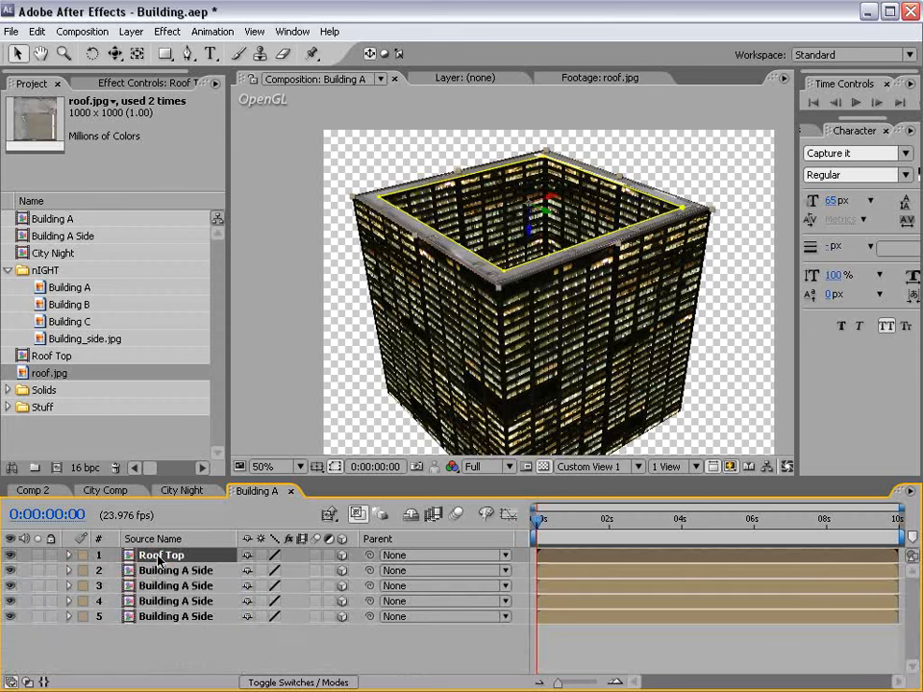
Step: Duplicate the masked Roof Top layer and set Mask 1 to None on the lower copy to restore the full roof surface
key(ctrl+d)
click(168, 571)
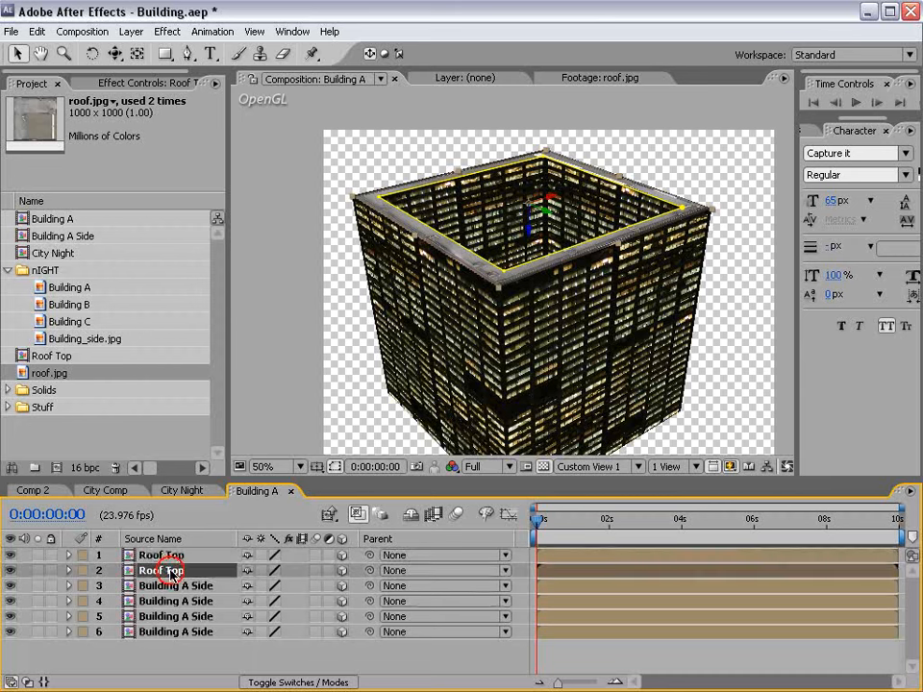
key(m)
click(269, 586)
click(266, 556)
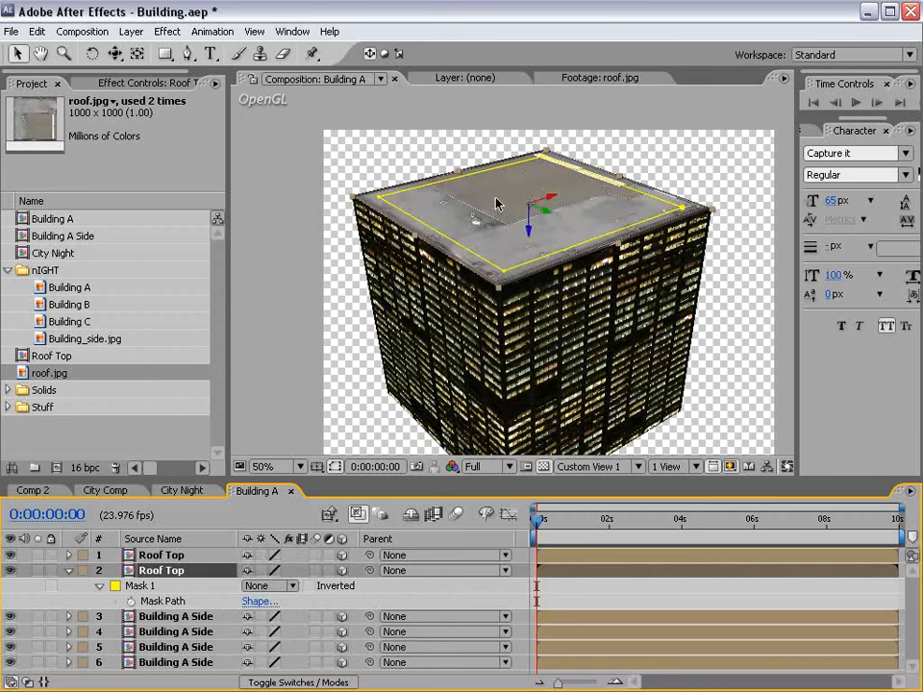
Step: Lower the unmasked Roof Top copy slightly along its Z axis so it sits recessed below the rim, and collapse its properties
drag(530, 226, 525, 246)
click(587, 588)
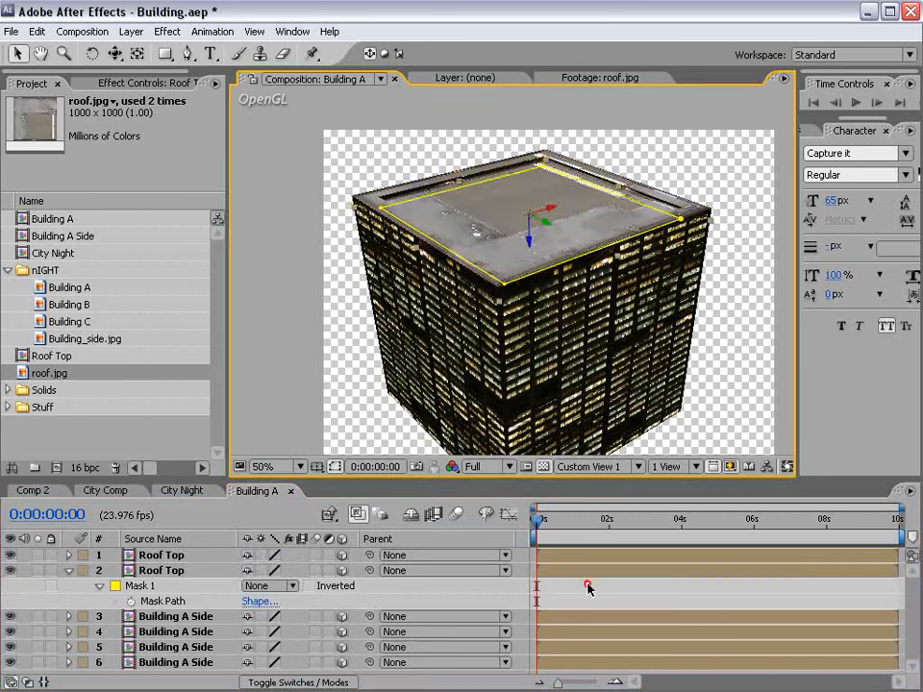
key(y)
drag(454, 253, 476, 197)
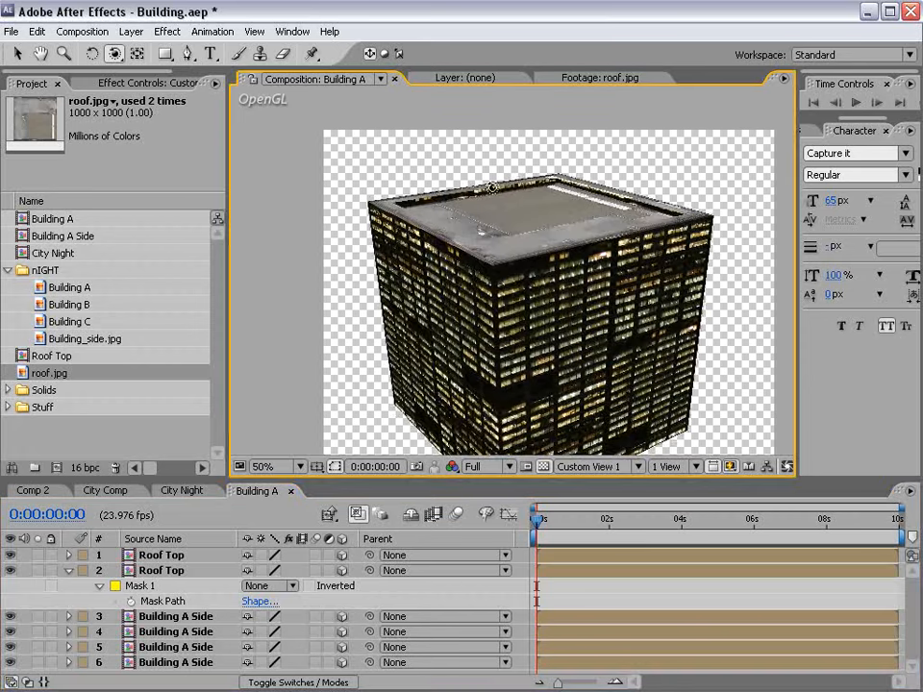
scroll(537, 187, up, 1)
key(space)
drag(573, 113, 533, 251)
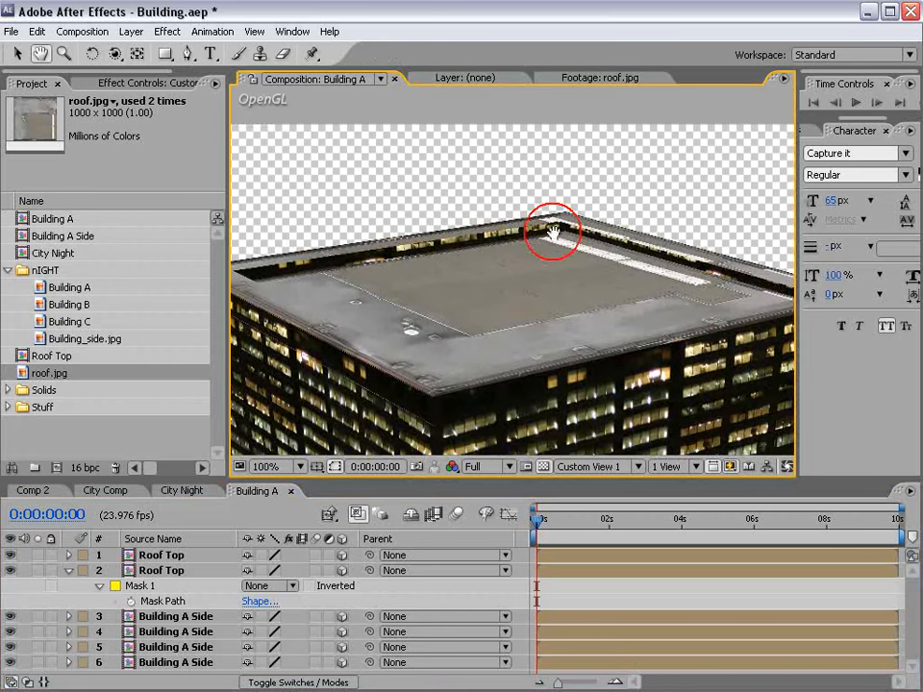
click(555, 574)
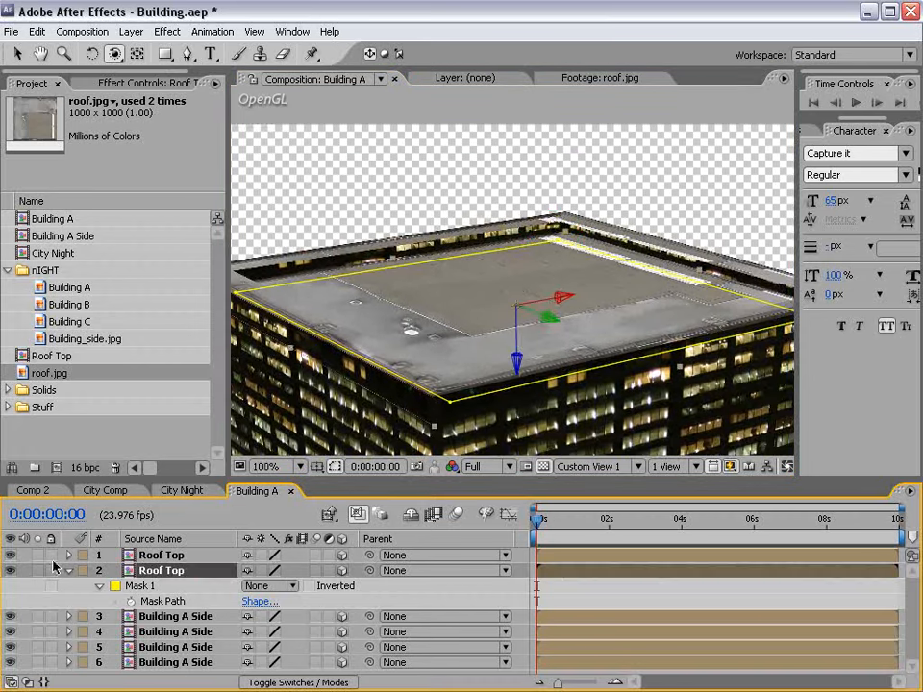
click(68, 571)
click(559, 642)
scroll(464, 277, down, 1)
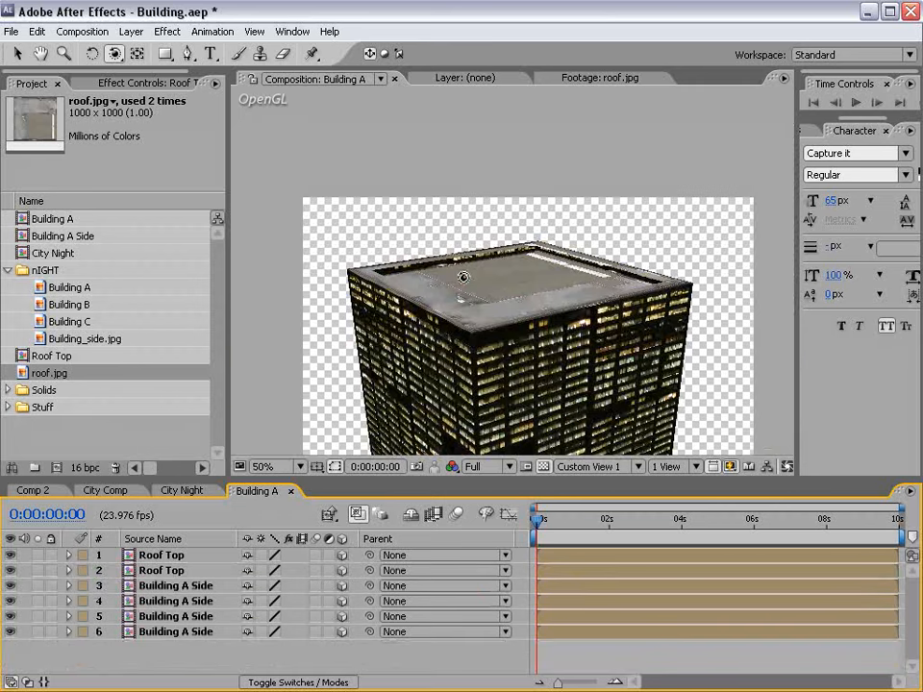
Step: Display Building A in the Top view and solo the recessed Roof Top layer
click(618, 466)
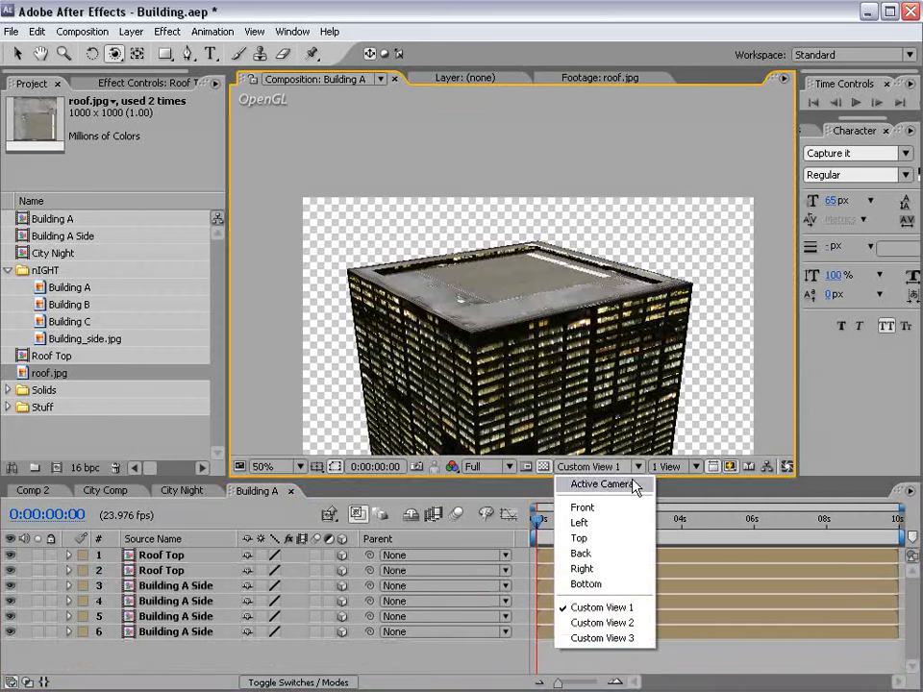
click(580, 539)
drag(519, 180, 524, 214)
click(157, 572)
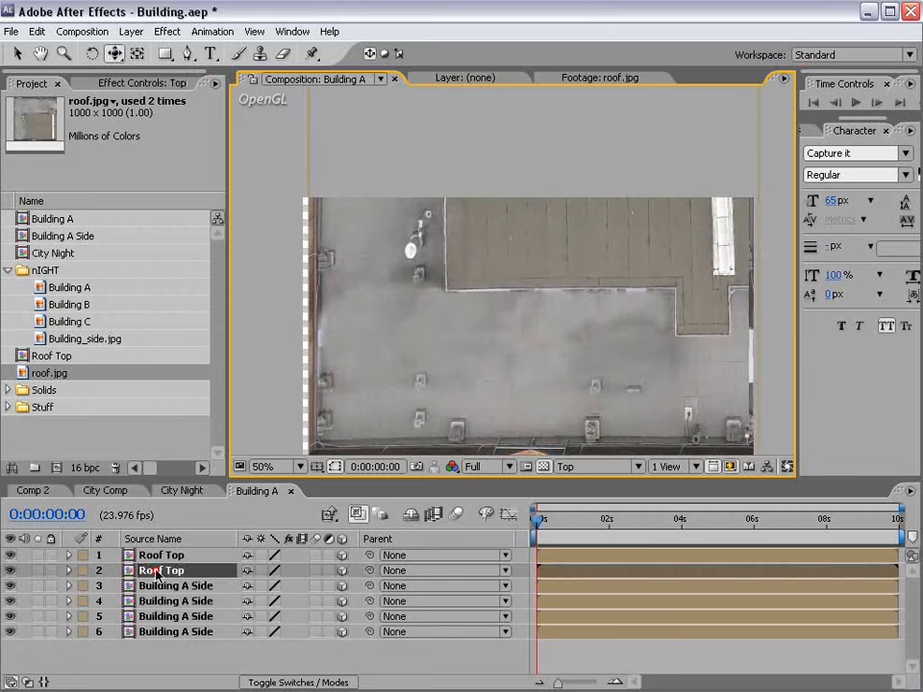
click(37, 570)
key(comma)
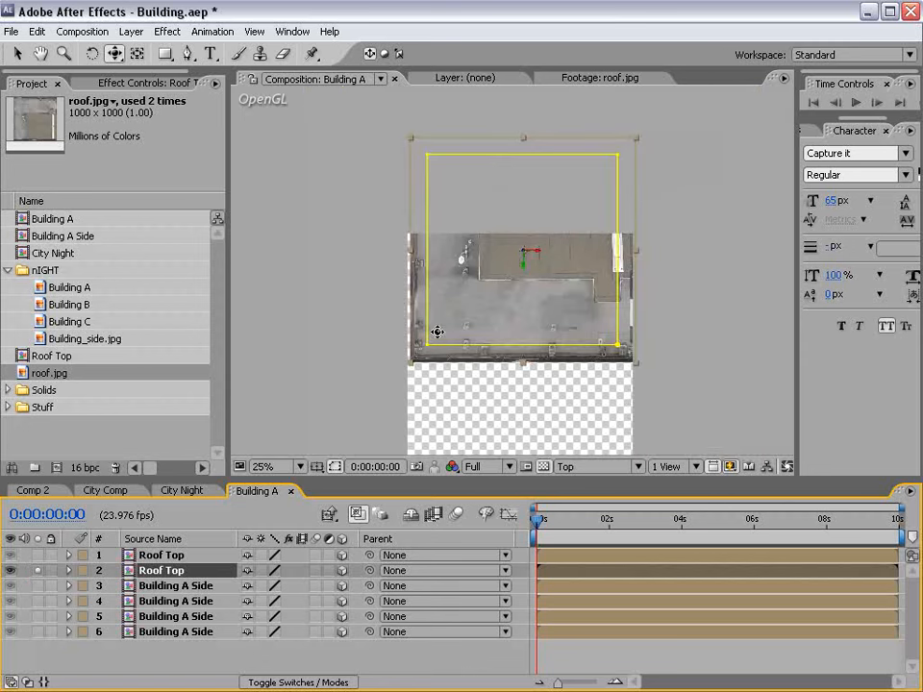
Step: Move the two far vertices of the recessed roof's mask toward the opposite edge, leaving a thin strip across the roof
key(v)
click(426, 156)
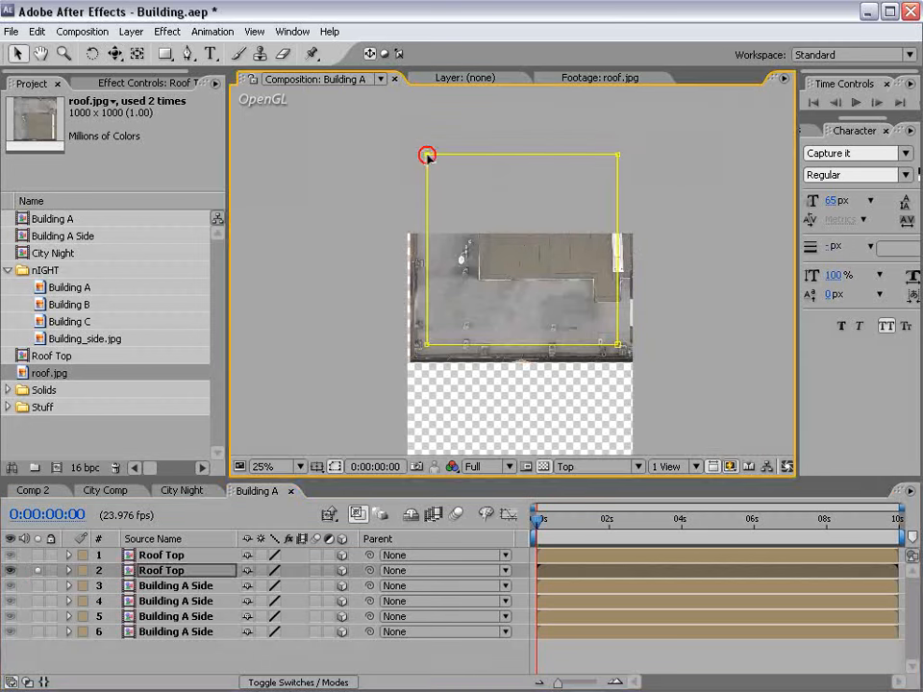
click(618, 155)
drag(618, 156, 604, 332)
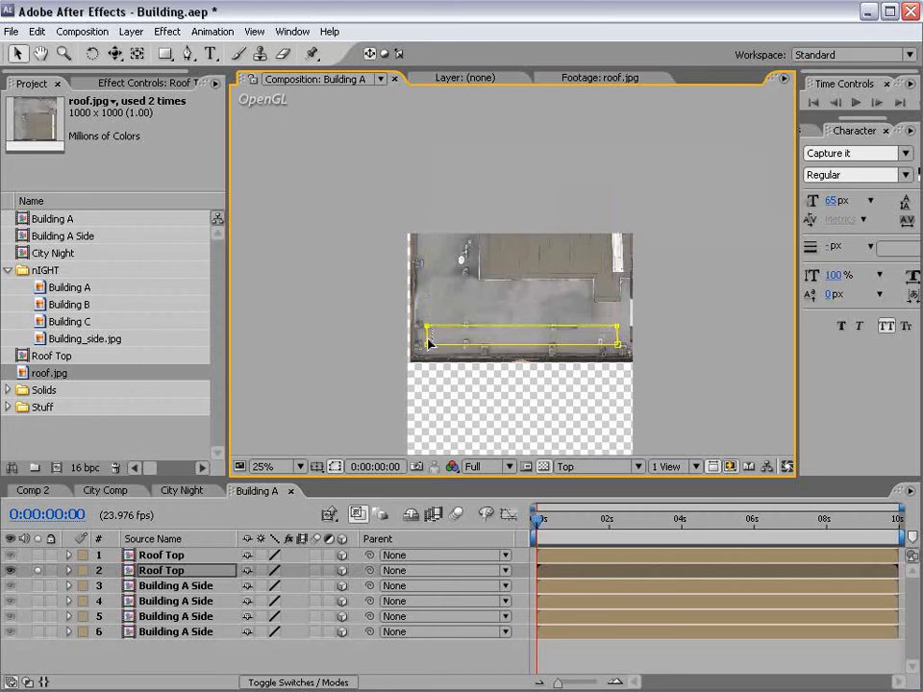
Step: Duplicate the Roof Top layer with the strip mask and rename the lower copy Roof Bottom
click(145, 570)
key(ctrl+d)
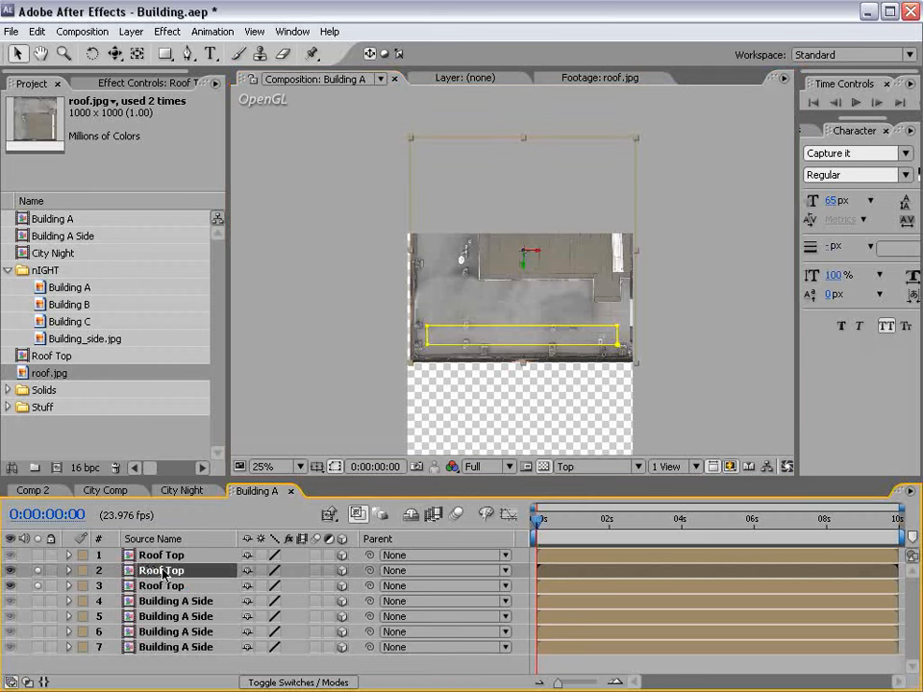
click(159, 585)
key(Return)
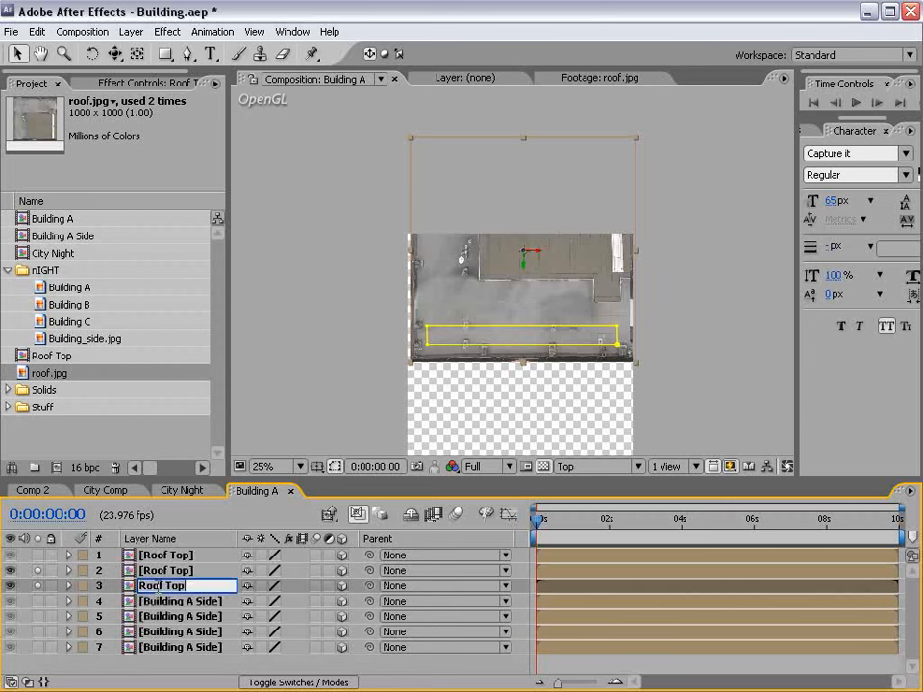
key(BackSpace)
key(Return)
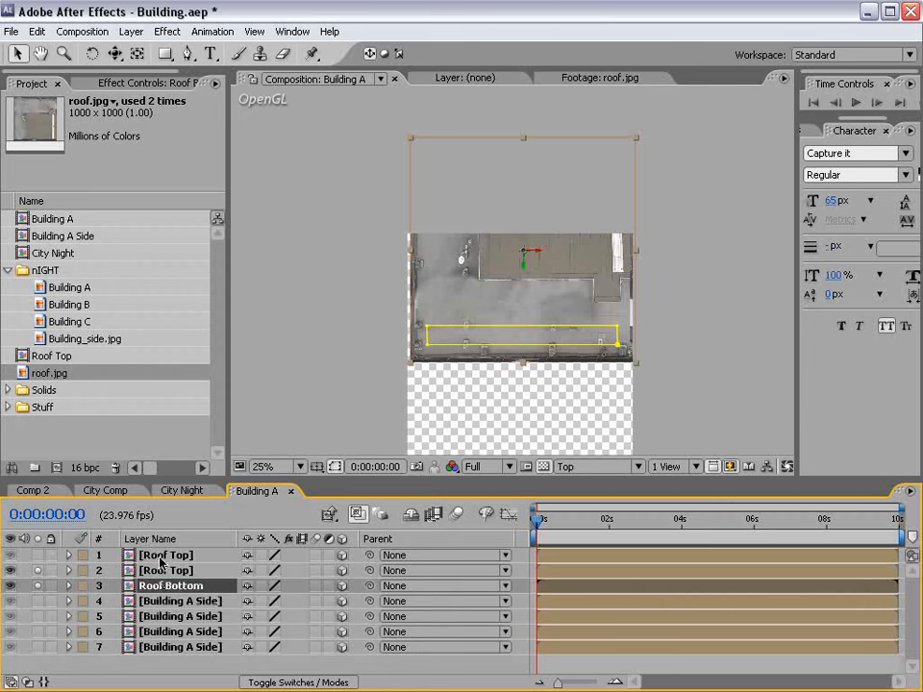
Step: Rename layer 1 as Roof Edge and layer 2 as Roof Interior Wall
click(160, 558)
key(Return)
text(Roof)
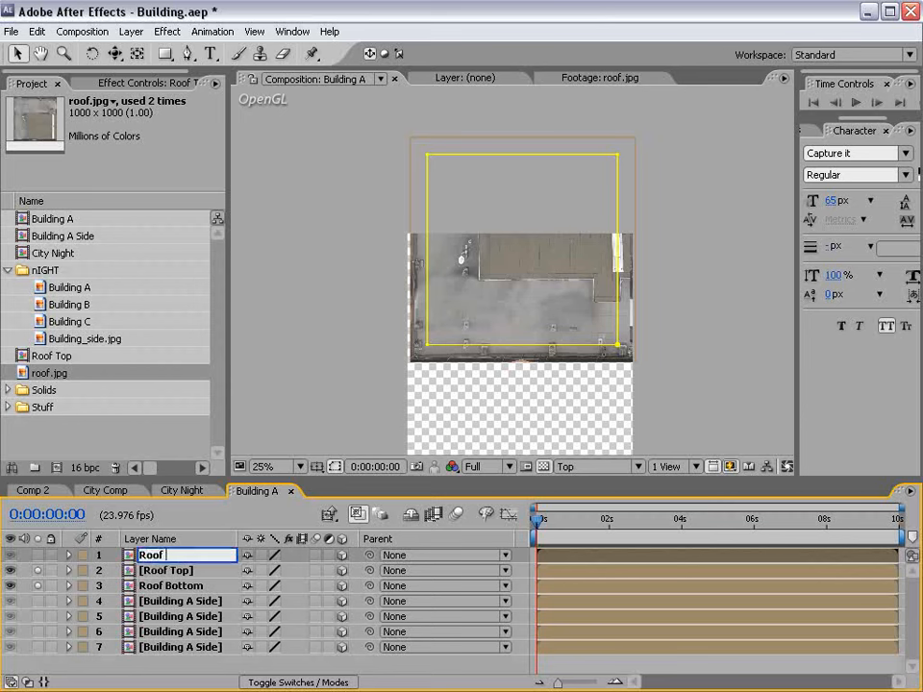
text( Edge)
click(160, 574)
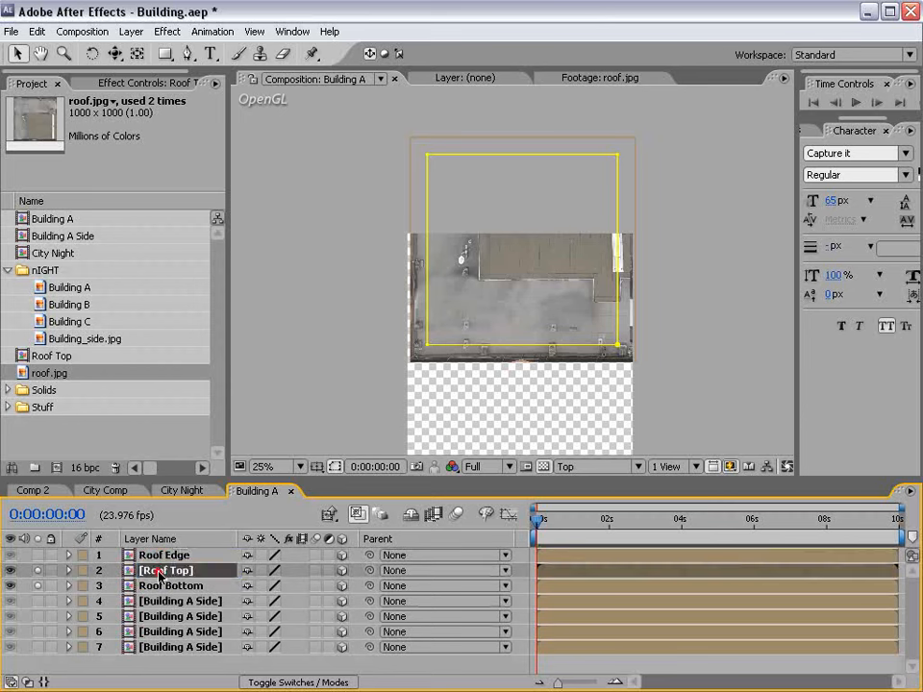
key(Return)
text(Ro)
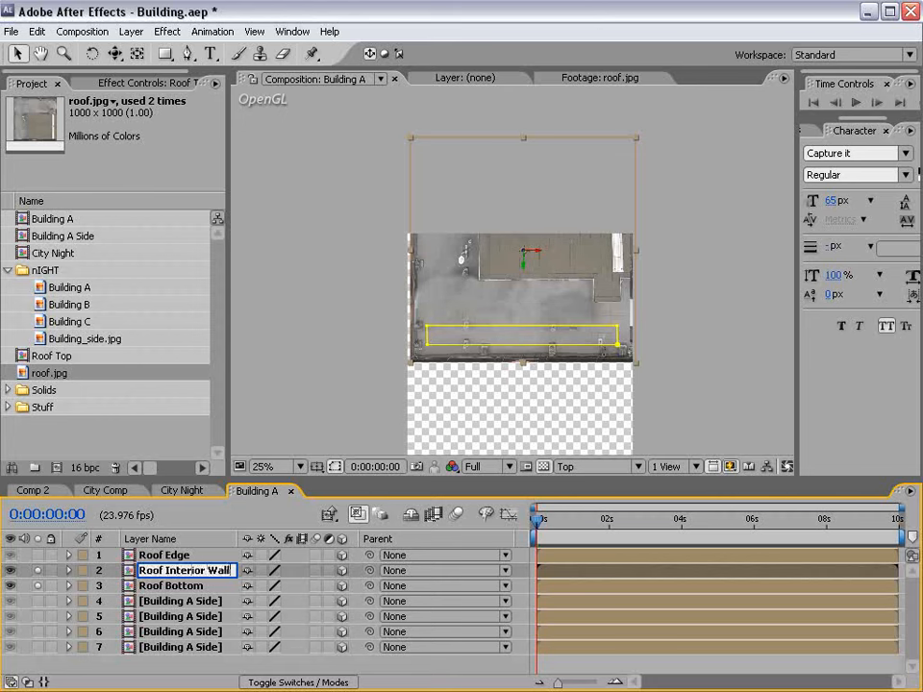
key(Return)
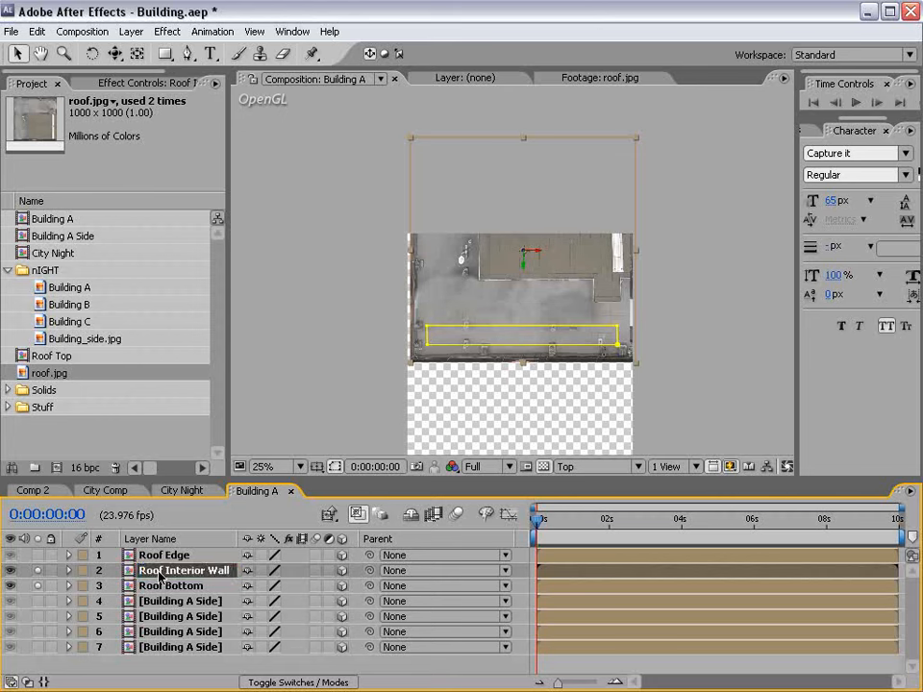
Step: Move the anchor point of Roof Interior Wall to the middle of the mask strip's outer long edge
click(138, 58)
scroll(532, 269, up, 1)
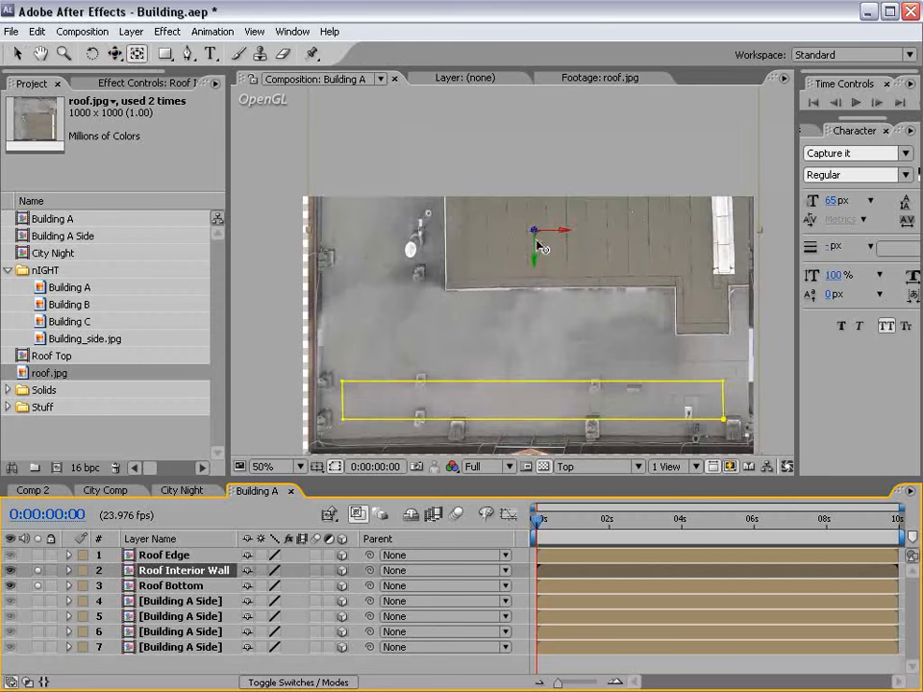
drag(534, 231, 536, 426)
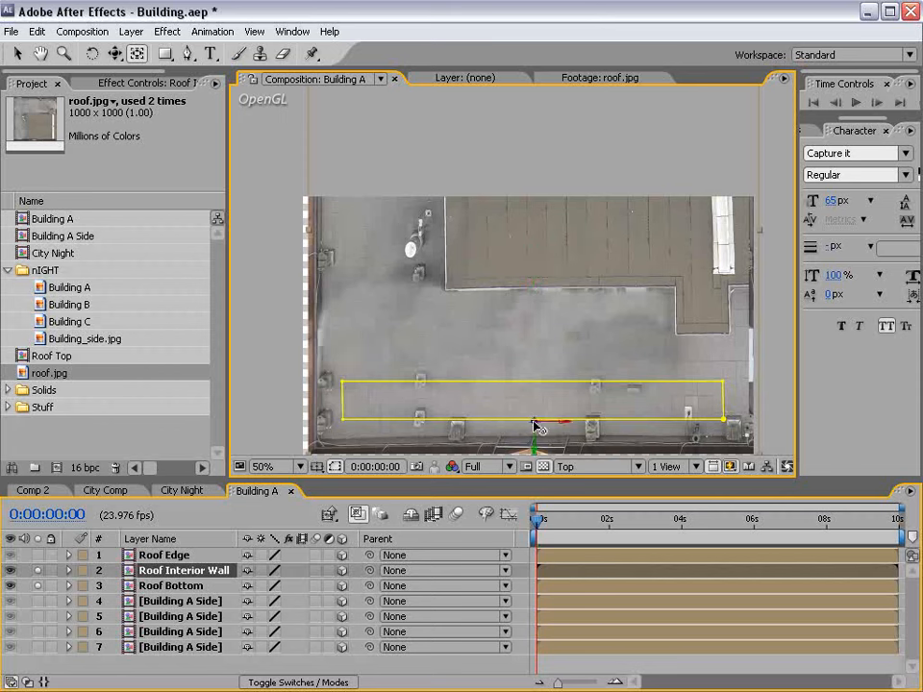
Step: Show the roof in Custom View 1 and tilt Roof Interior Wall up from the roof surface with the Rotation tool
click(596, 468)
click(616, 605)
key(c)
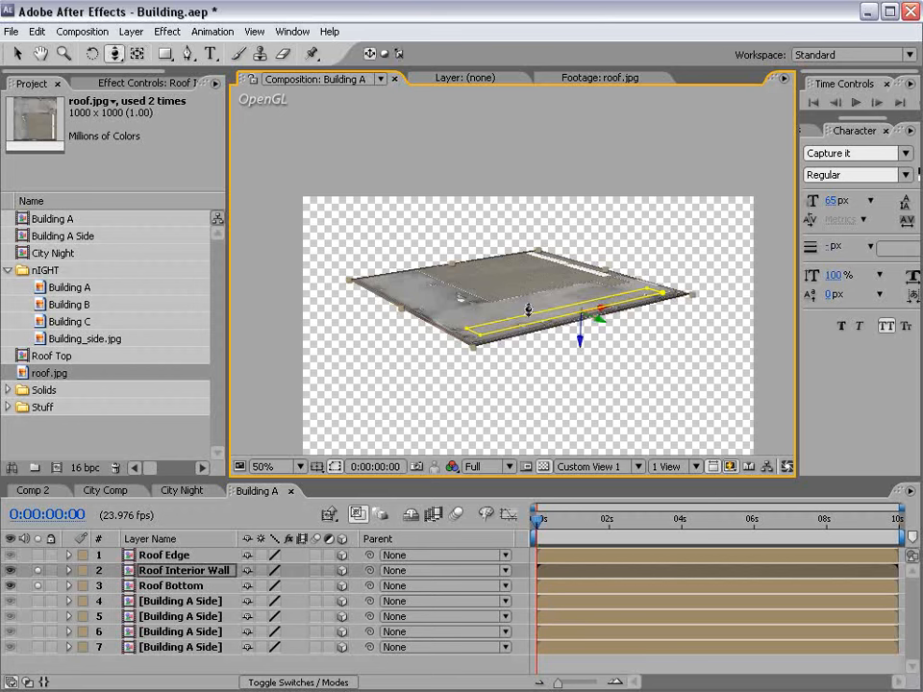
drag(507, 318, 577, 307)
key(w)
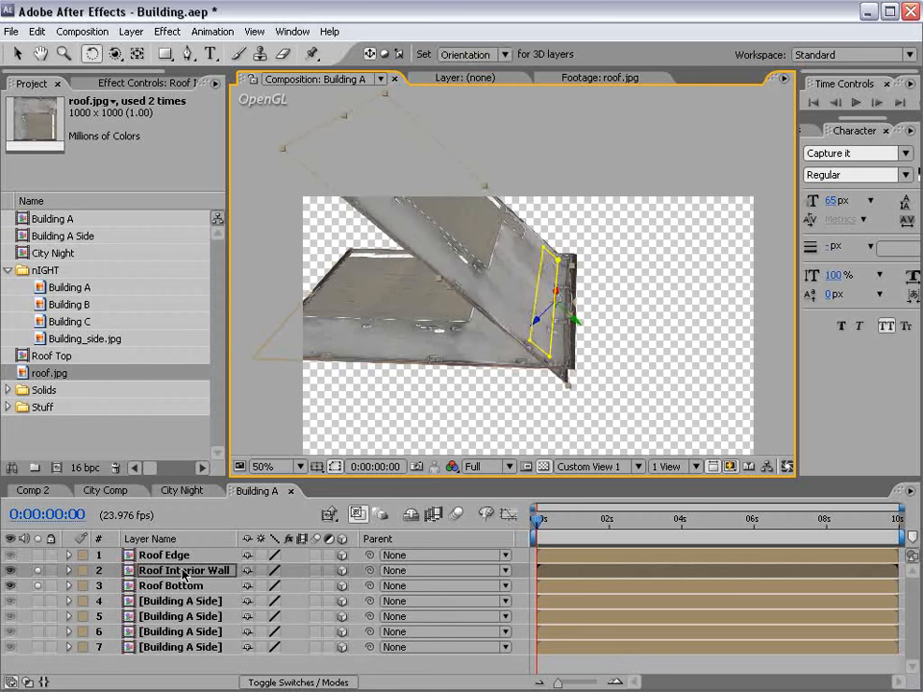
Step: Set Mask 1 on Roof Interior Wall to Add so only the strip remains
key(m)
key(m)
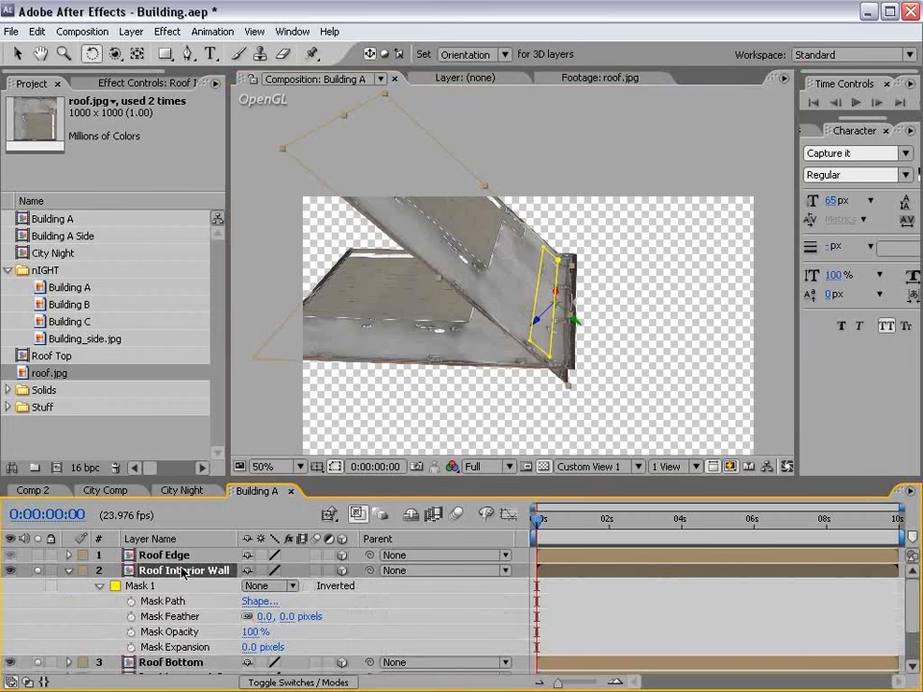
click(267, 587)
click(269, 601)
Step: Stand Roof Interior Wall upright on the roof with its X orientation set to 180°, and collapse its properties
drag(555, 299, 552, 310)
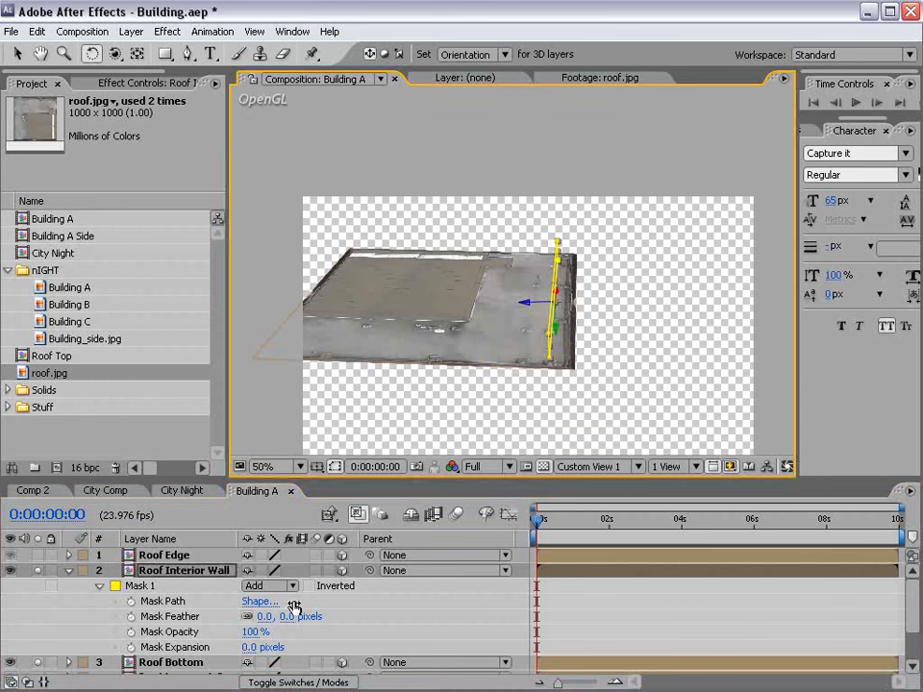
key(r)
click(262, 585)
text(180)
key(Return)
key(c)
mouse_move(478, 346)
mouse_down()
mouse_move(418, 362)
mouse_move(433, 336)
mouse_move(426, 329)
mouse_move(366, 340)
mouse_move(416, 323)
mouse_move(471, 356)
mouse_up()
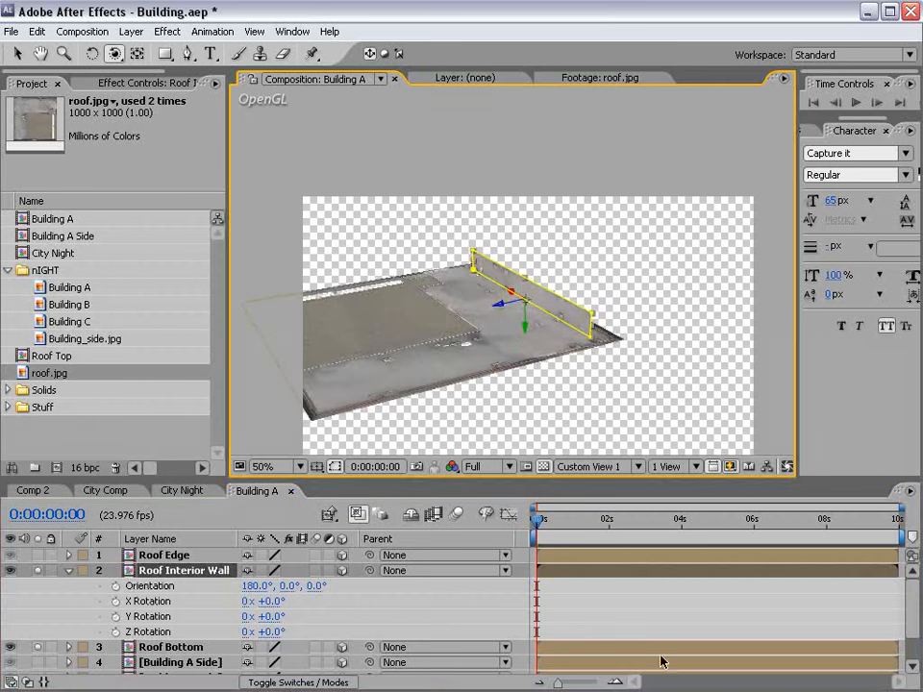
click(559, 583)
click(68, 570)
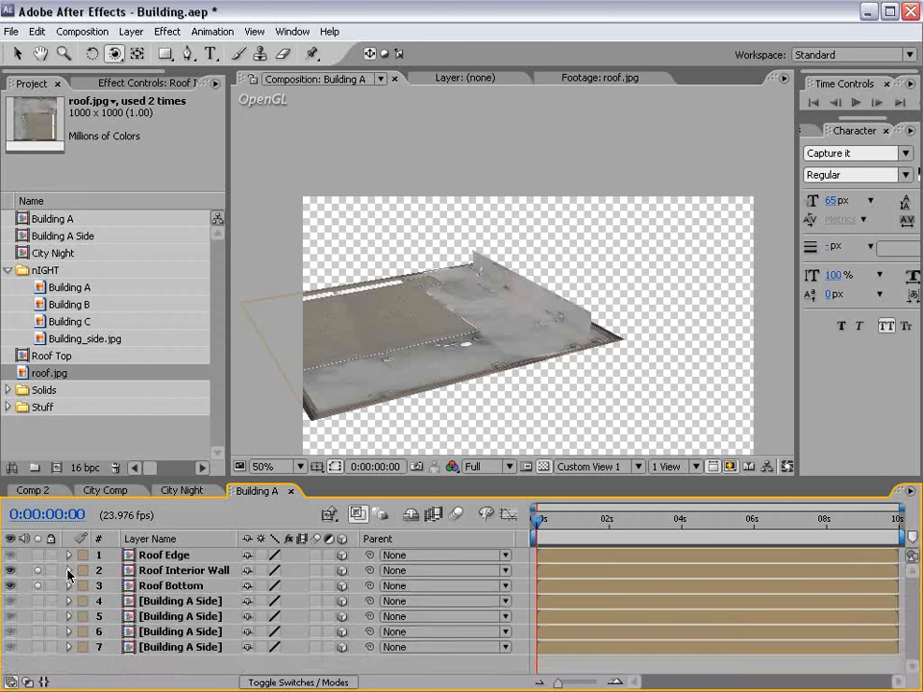
Step: Solo Roof Edge together with the other roof layers and hide the mask outlines in the viewer
click(38, 554)
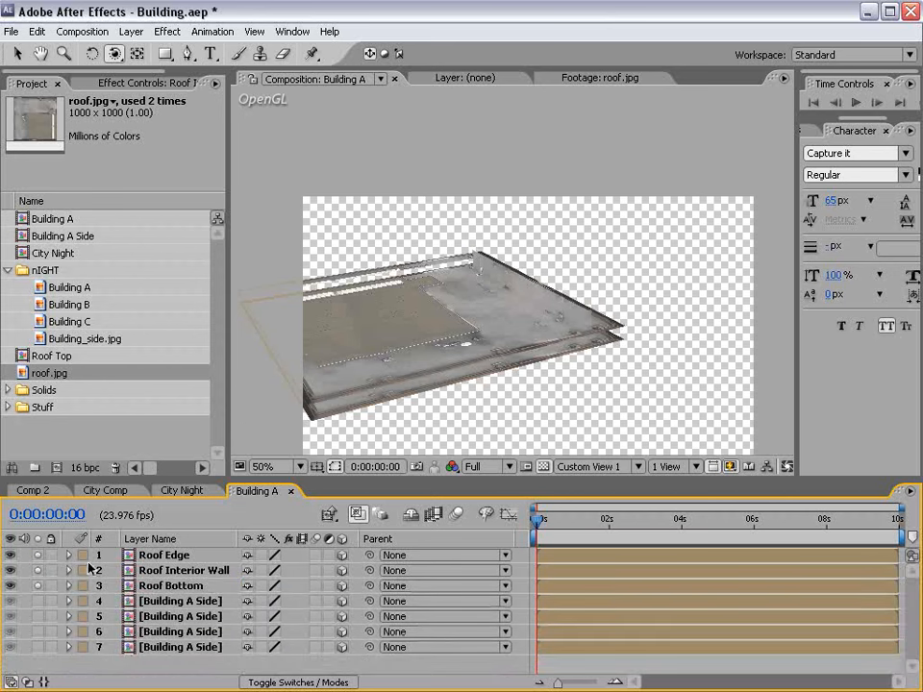
click(149, 556)
key(c)
click(596, 342)
key(c)
key(c)
drag(608, 332, 480, 304)
key(v)
click(337, 469)
Step: Raise Roof Edge slightly along its vertical axis to line up with the top of the interior wall
drag(460, 323, 460, 312)
key(c)
drag(421, 361, 501, 333)
key(v)
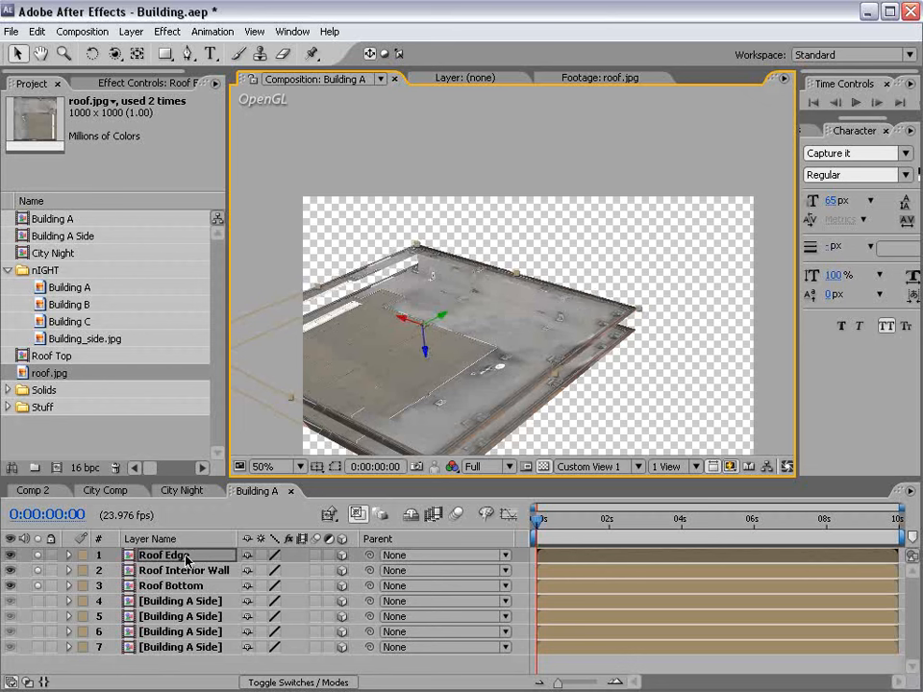
Step: Turn off solo for the three roof layers and check how the roof fits the whole building
drag(42, 559, 41, 589)
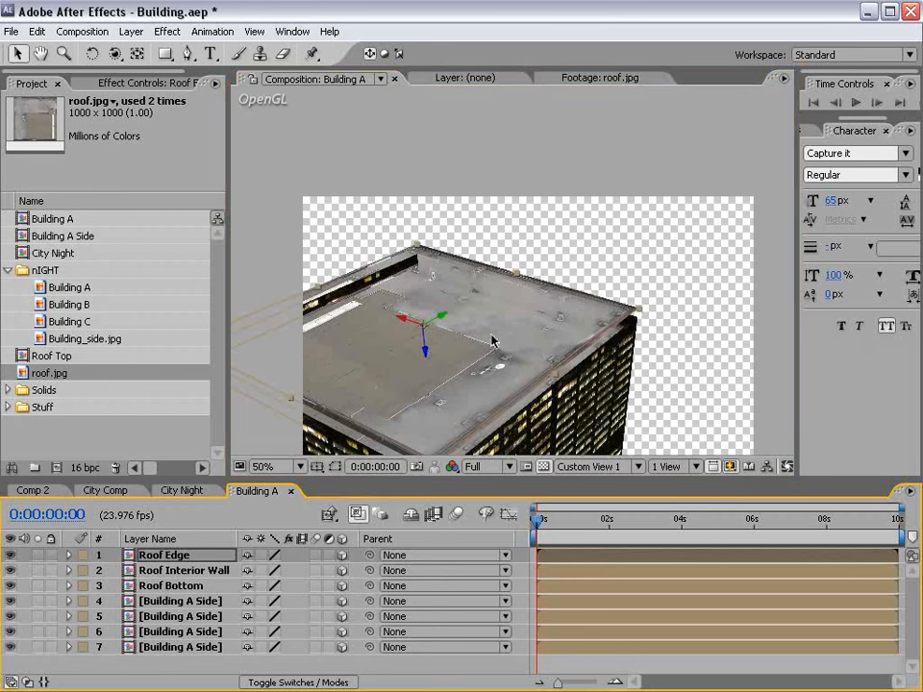
key(c)
drag(511, 384, 527, 385)
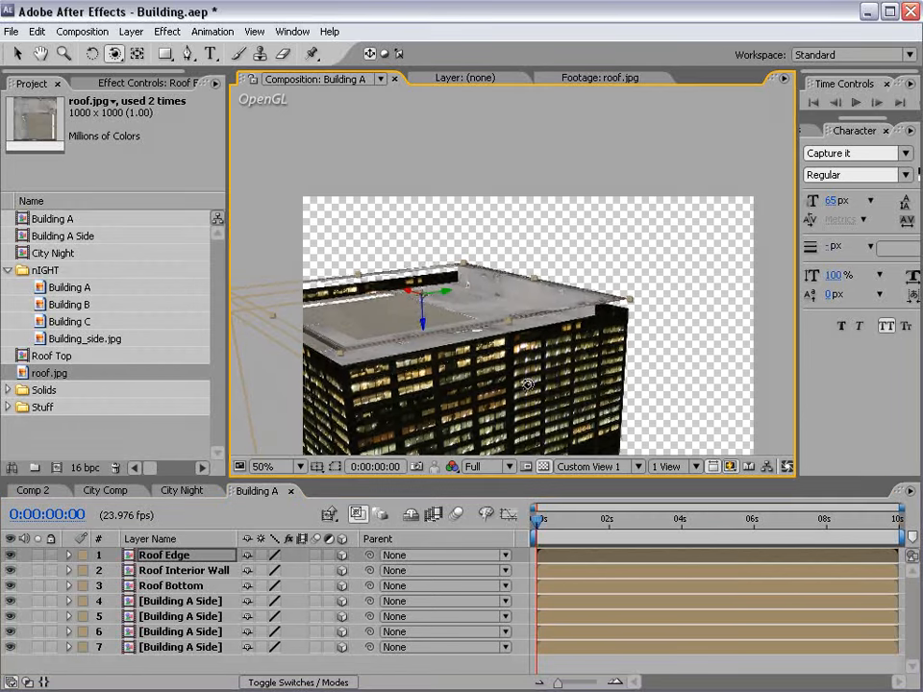
key(c)
drag(375, 404, 530, 320)
drag(404, 240, 537, 333)
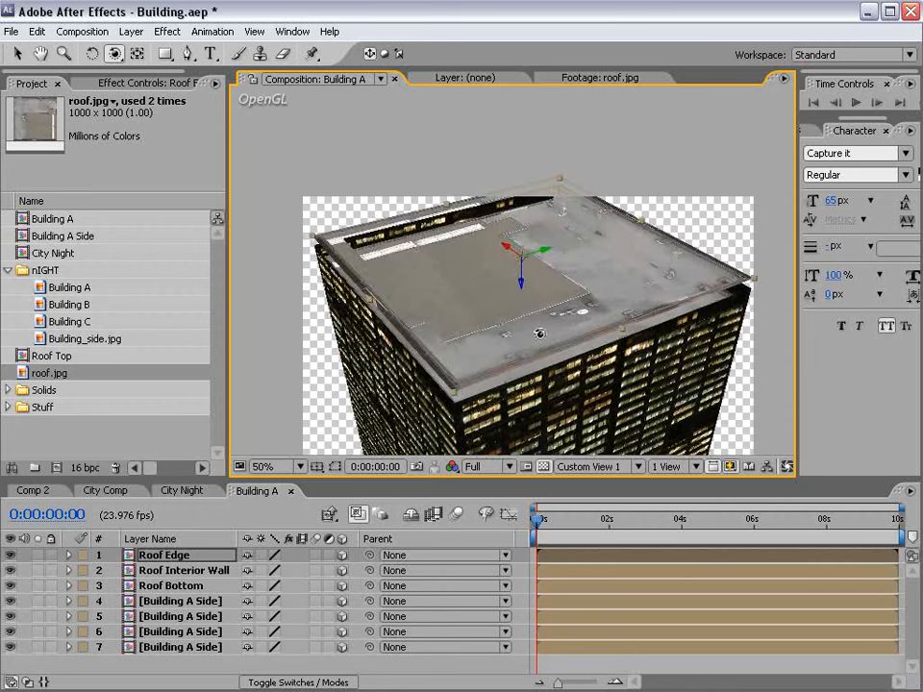
Step: Open the nested Roof Top composition and apply the Curves effect to roof.jpg
double_click(157, 559)
scroll(474, 256, down, 2)
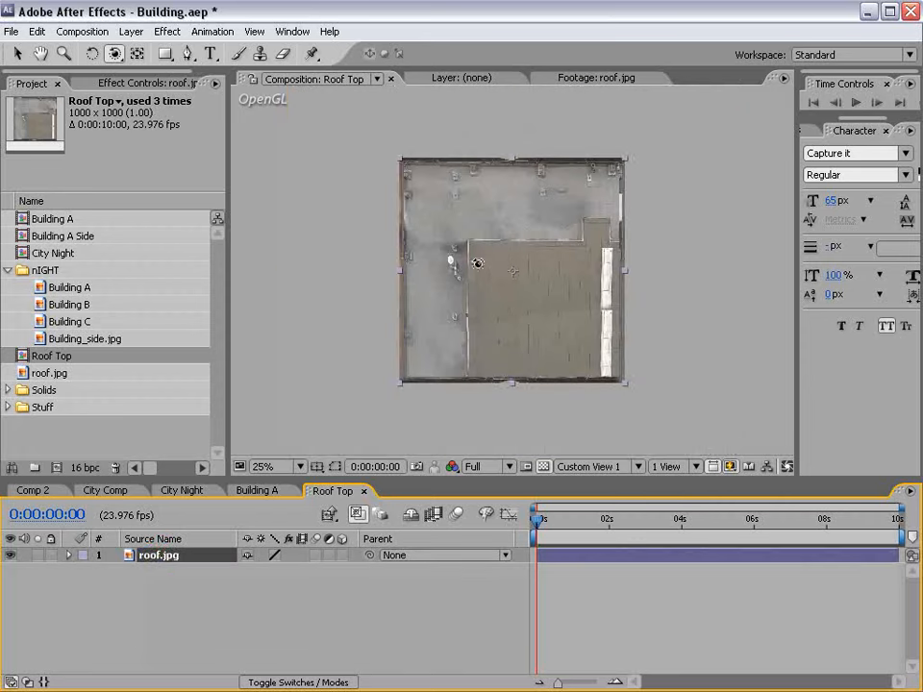
key(v)
click(167, 31)
mouse_move(233, 165)
click(381, 395)
Step: Enlarge the effect settings area and pull the Curves graph down to darken roof.jpg strongly
drag(144, 229, 159, 244)
drag(229, 243, 293, 243)
drag(200, 173, 151, 269)
drag(200, 226, 123, 241)
Step: Lift the middle of the Blue channel curve slightly to tint the roof blue, and return to the Building A composition
click(156, 144)
click(160, 162)
click(178, 143)
click(156, 174)
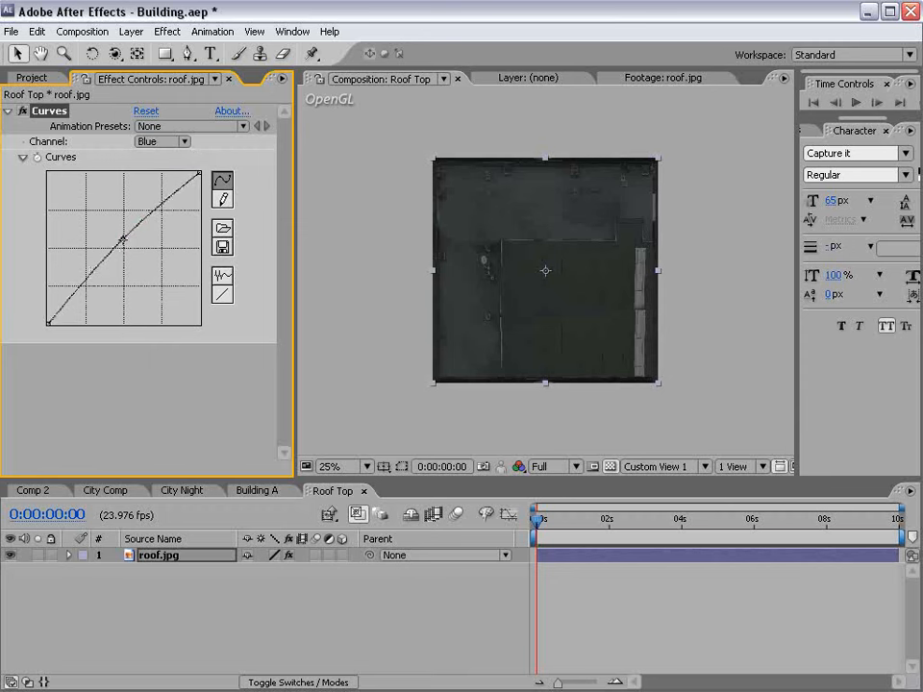
click(256, 490)
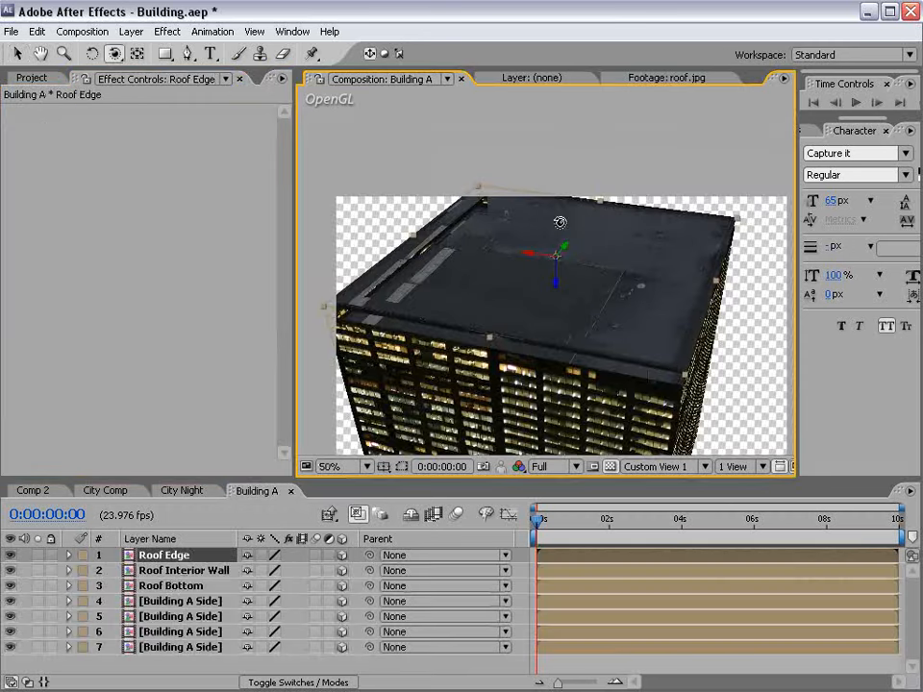
Step: Duplicate the Roof Interior Wall layer and move the copy across to the opposite edge of the roof
click(163, 570)
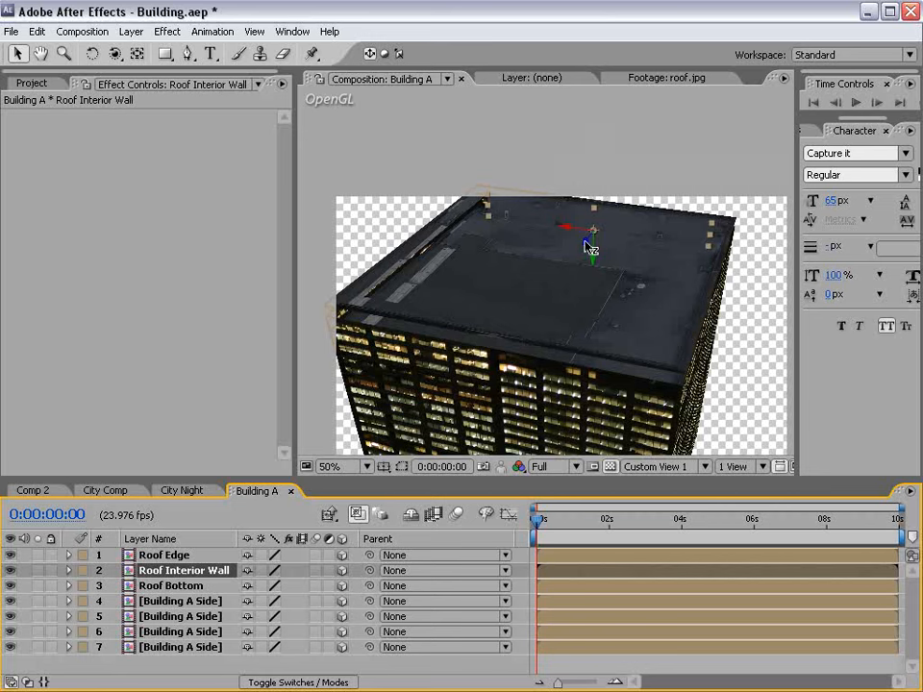
key(c)
drag(633, 270, 647, 231)
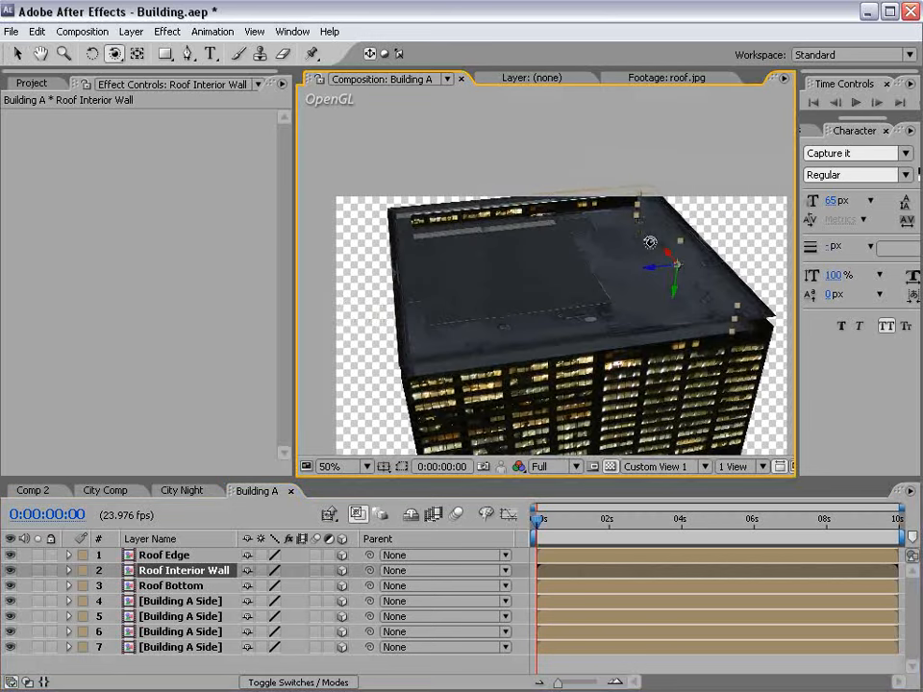
key(ctrl+d)
key(v)
drag(660, 272, 282, 319)
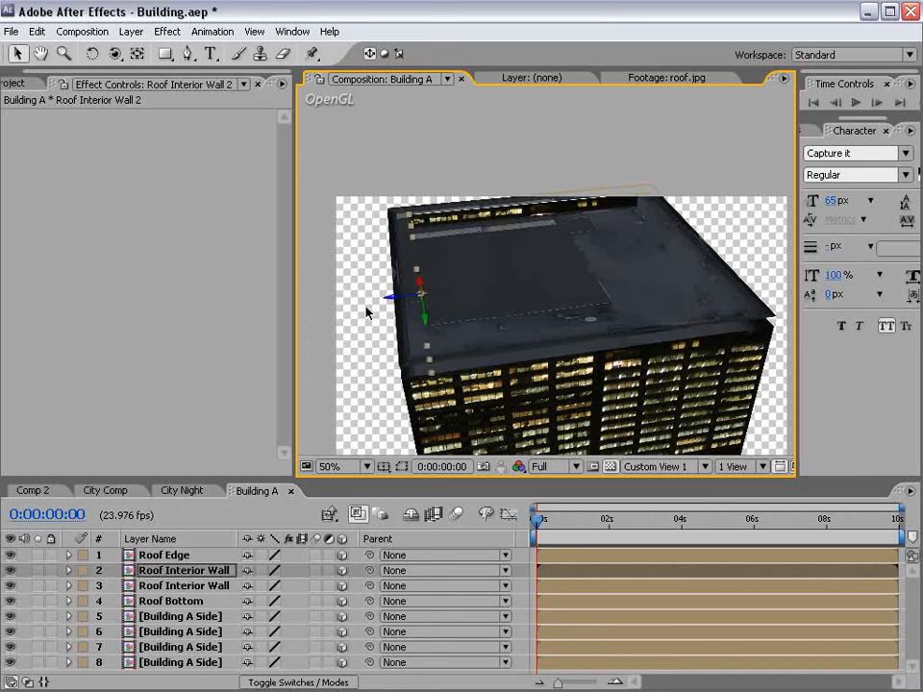
Step: Duplicate the second interior wall, rotate the copy perpendicular to it and place it along an adjacent roof edge
key(c)
drag(682, 314, 456, 290)
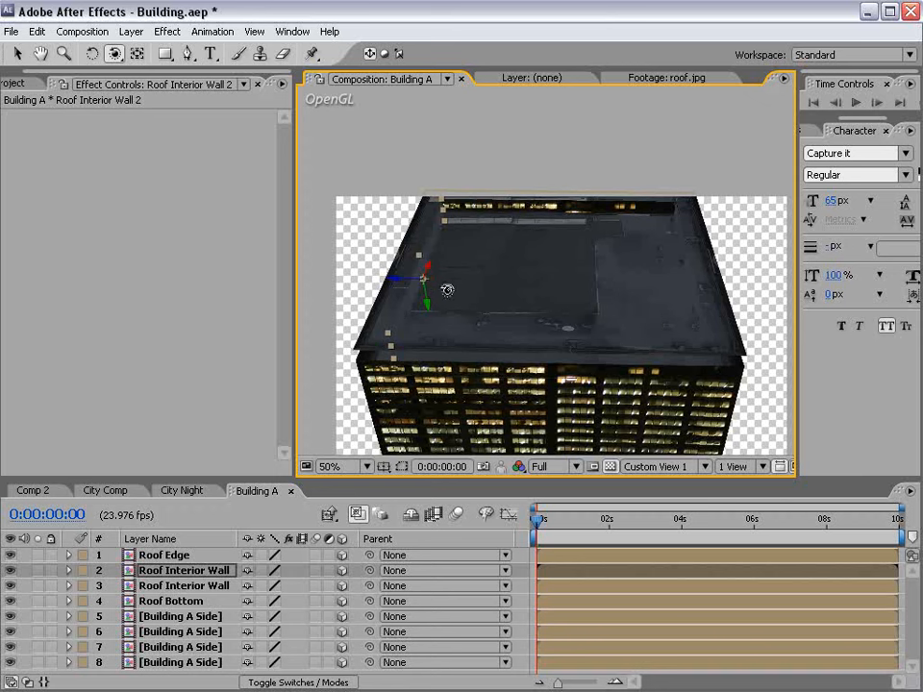
key(v)
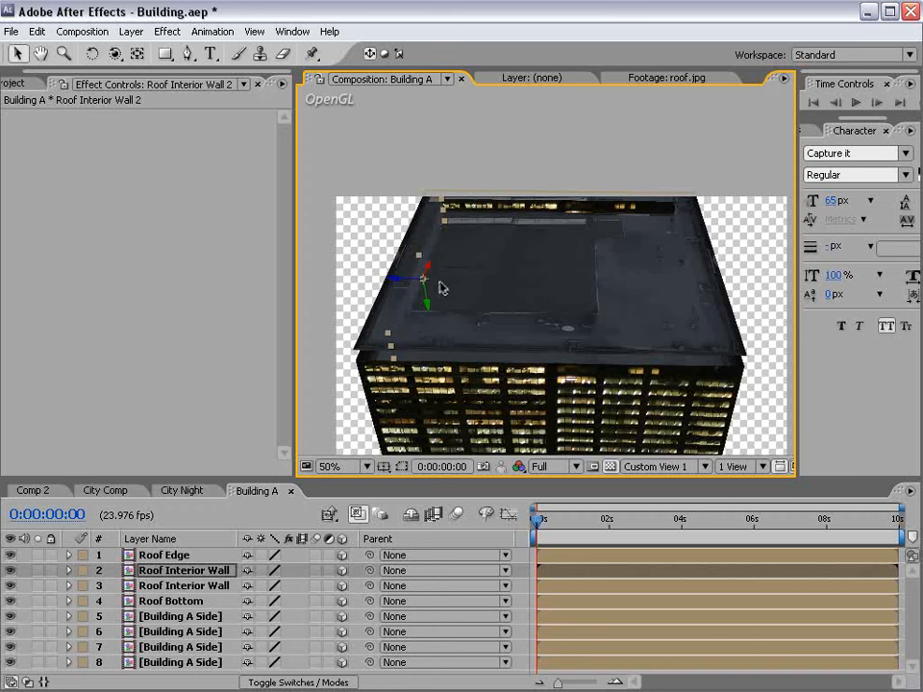
key(ctrl+d)
drag(404, 285, 510, 289)
key(w)
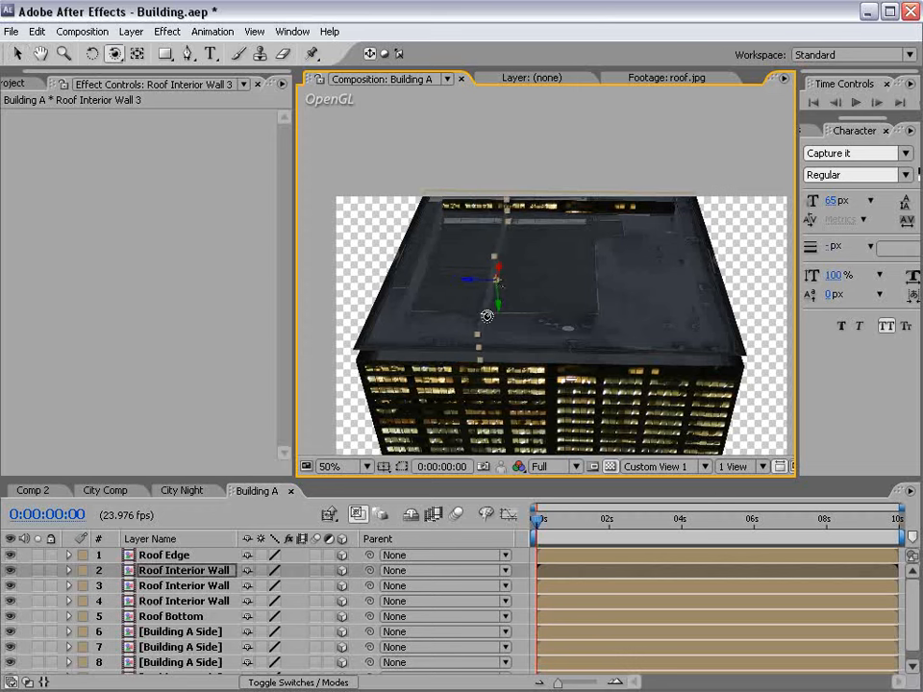
drag(484, 330, 480, 241)
key(v)
drag(633, 258, 463, 258)
Step: Duplicate the rotated interior wall and move the copy to the opposite edge, closing the four-sided roof rim
key(ctrl+d)
key(v)
drag(639, 258, 283, 393)
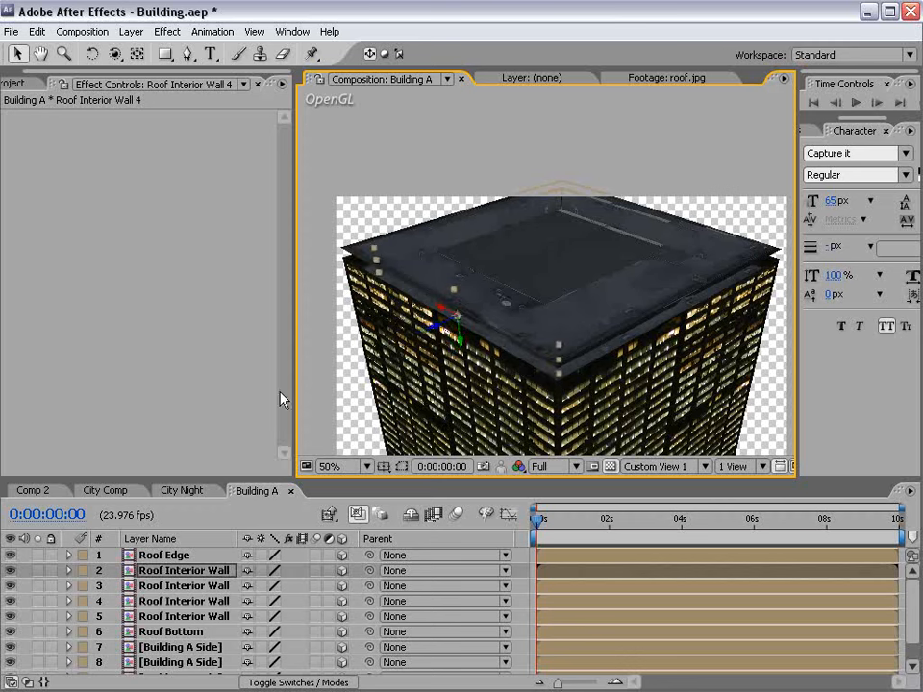
key(c)
drag(703, 347, 558, 333)
Step: Enlarge the layer list and set the label colour of the four Building A Side layers to red
drag(320, 478, 300, 393)
click(176, 561)
shift+click(157, 606)
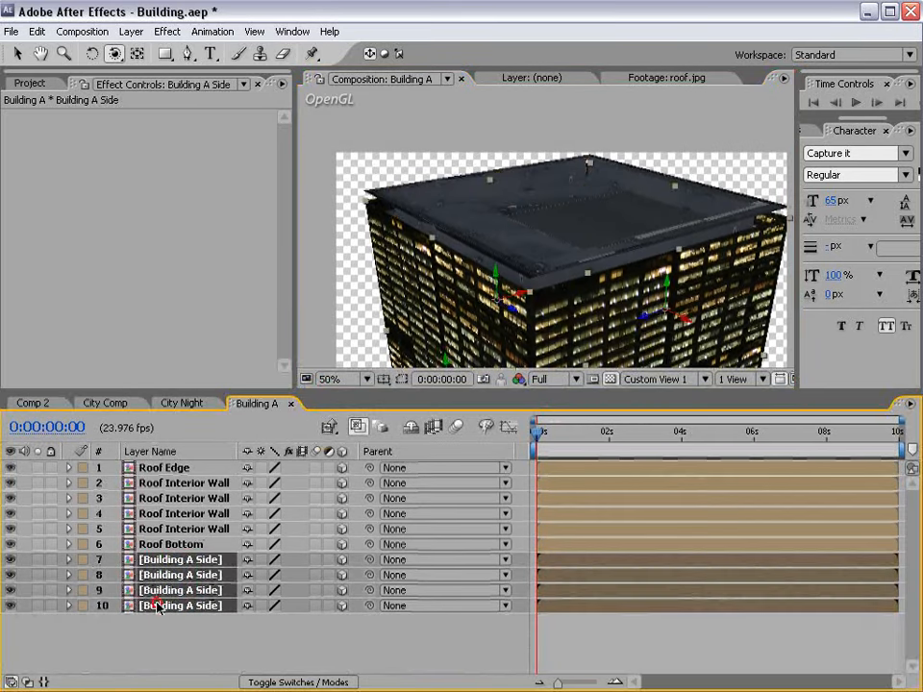
click(84, 561)
click(102, 624)
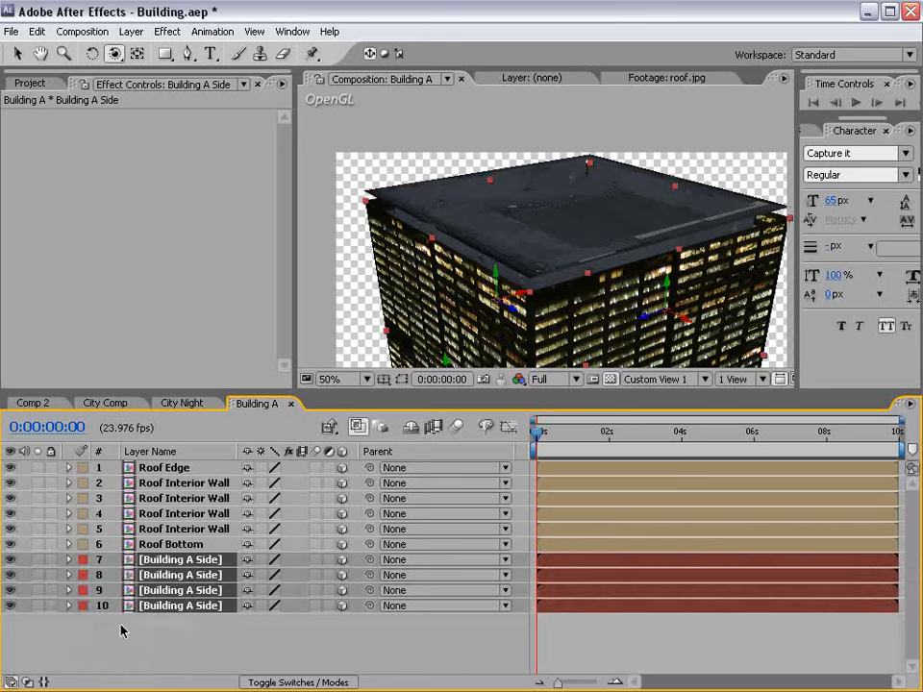
Step: Raise the four Building A Side layers together to meet the roof edge and check the corners from several angles
key(v)
drag(671, 296, 665, 275)
click(595, 628)
key(c)
drag(583, 173, 492, 229)
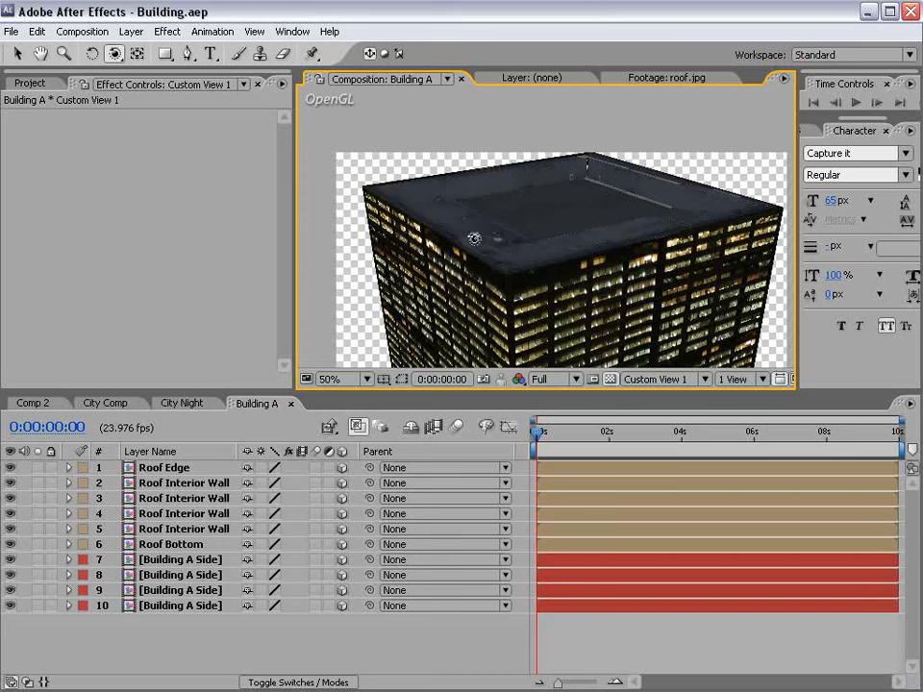
drag(632, 180, 460, 311)
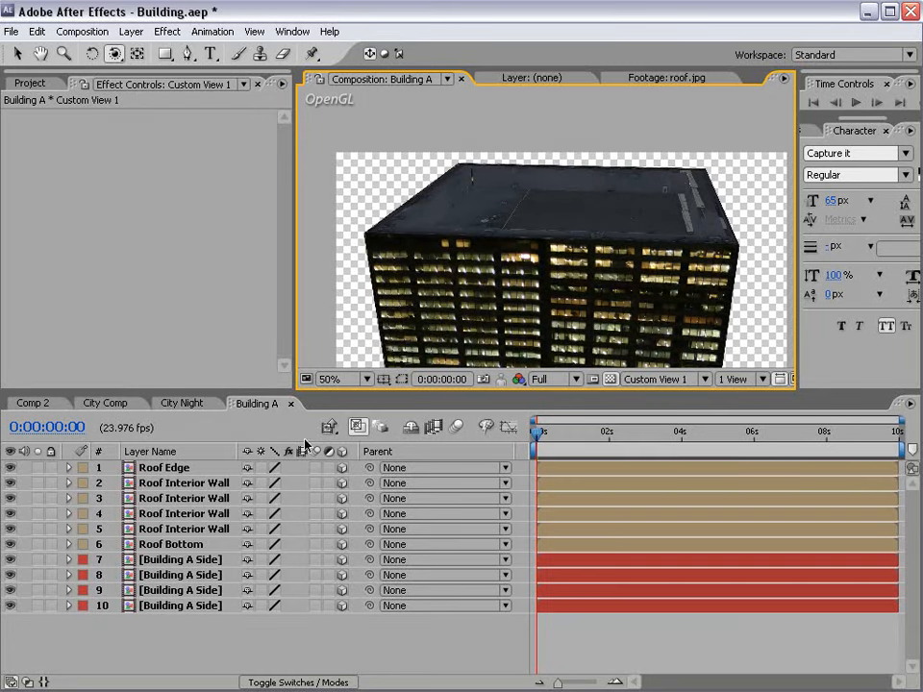
Step: Solo the Roof Bottom layer briefly to view it alone, and show all layers again
click(174, 544)
click(38, 544)
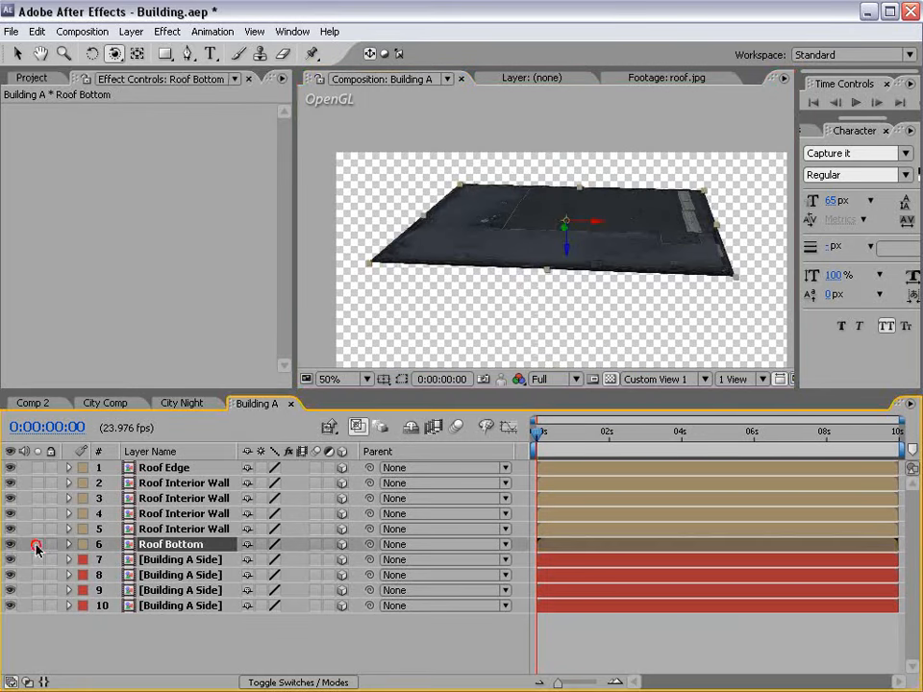
click(38, 544)
click(303, 636)
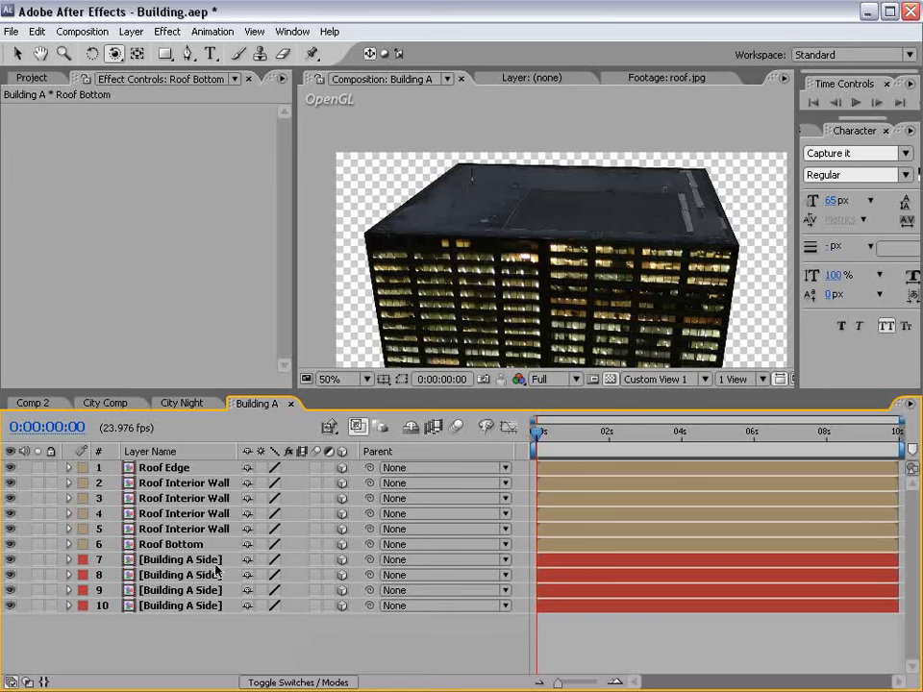
Step: Apply the Vector Paint effect to the Roof Bottom layer and solo that layer
click(191, 545)
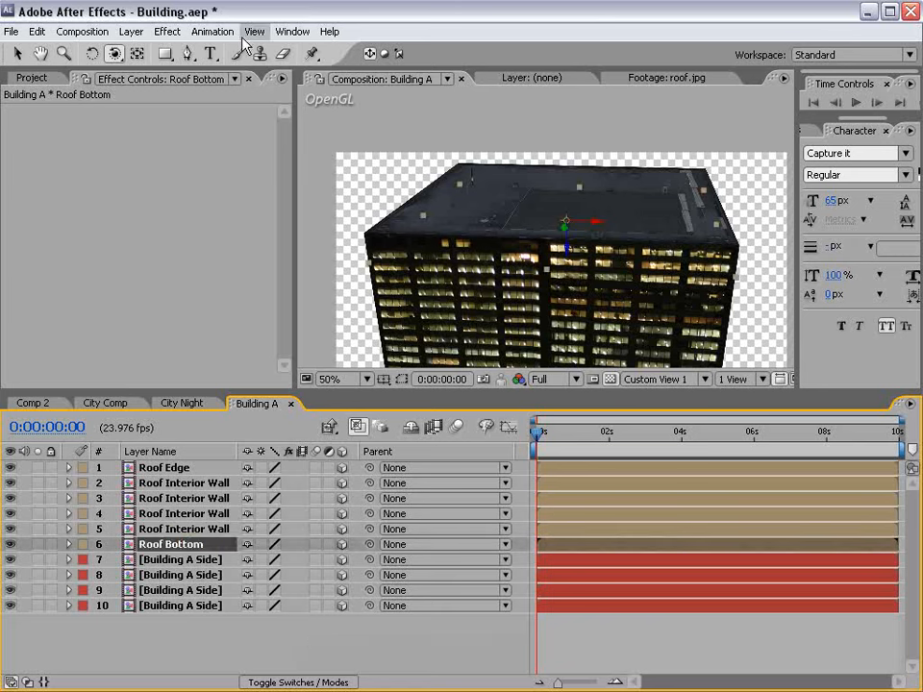
click(168, 32)
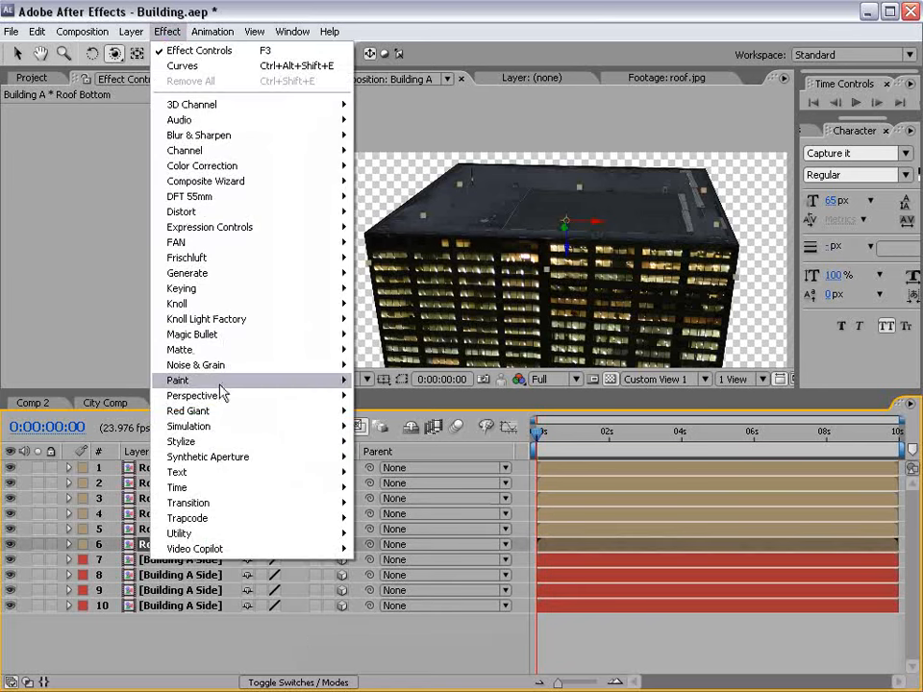
mouse_move(219, 381)
click(377, 395)
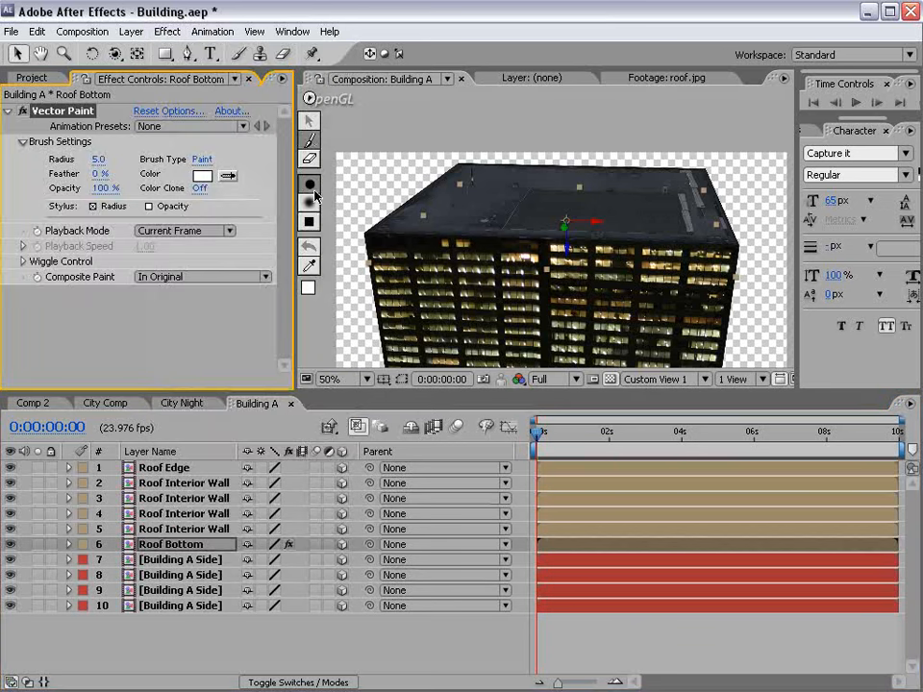
click(37, 544)
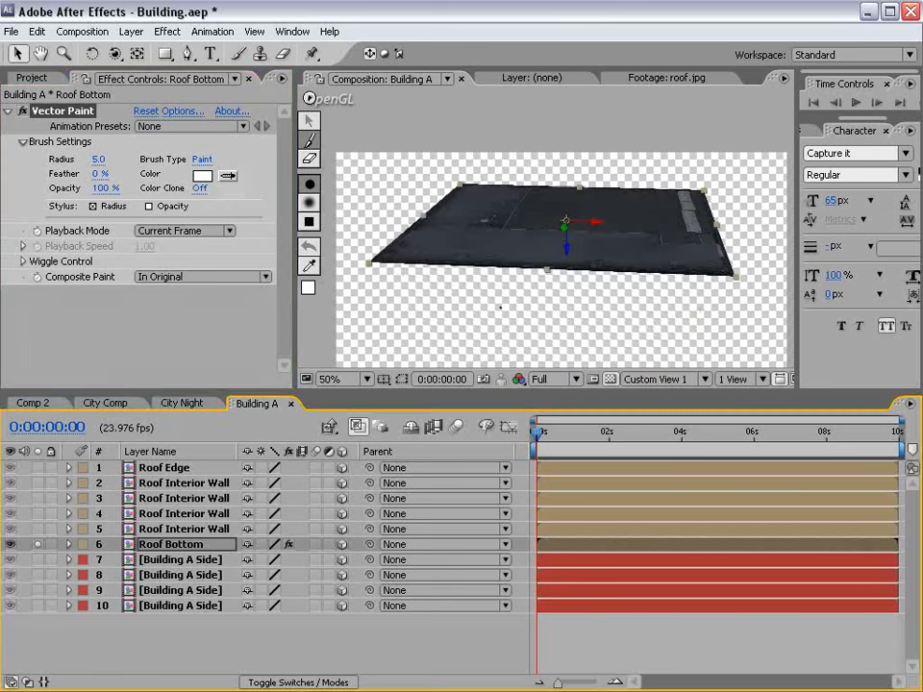
Step: Set the Vector Paint brush radius to 20 and its opacity to 5%
drag(101, 161, 155, 160)
click(102, 162)
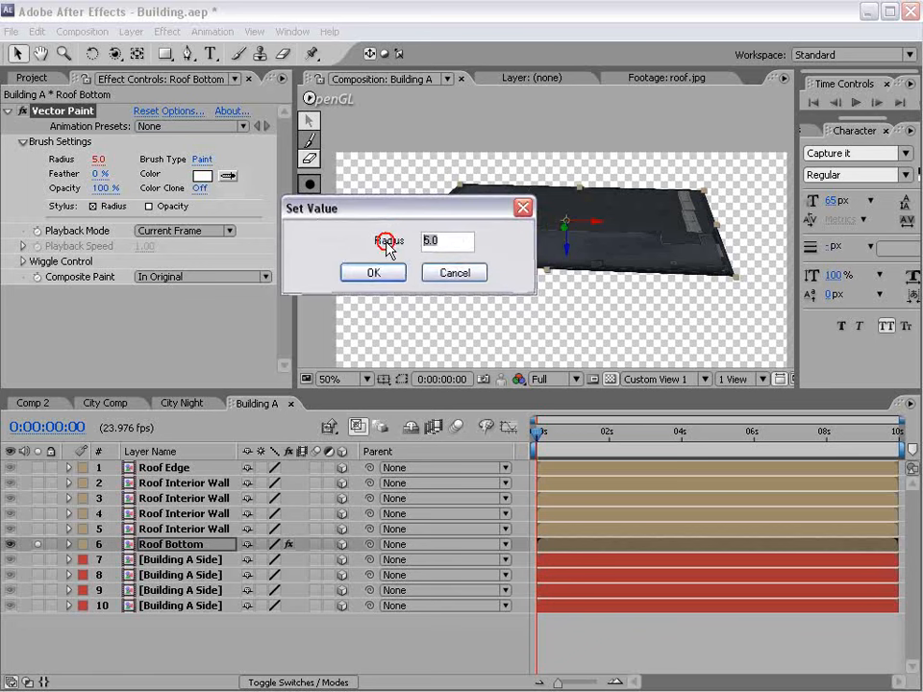
text(20)
click(366, 277)
click(102, 189)
text(5)
key(Return)
Step: Set the Vector Paint brush colour to black and turn off solo for Roof Bottom
click(207, 178)
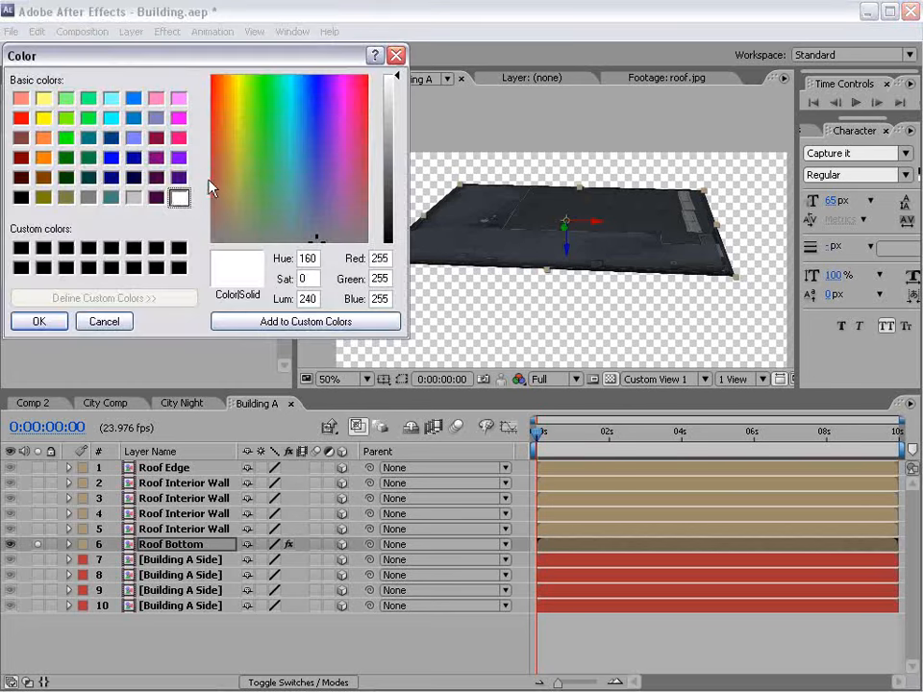
click(391, 242)
click(38, 322)
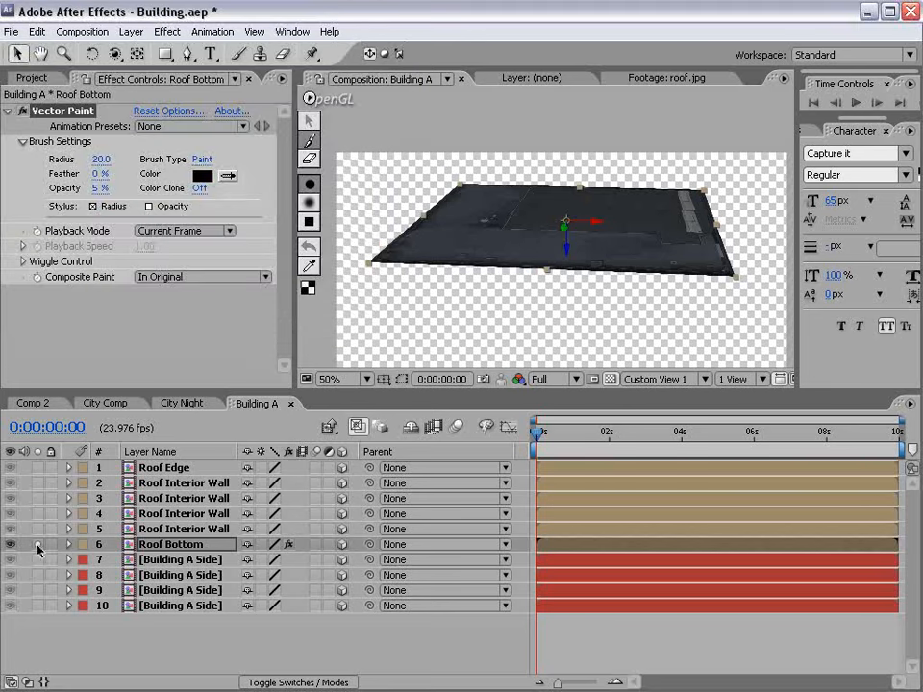
click(38, 544)
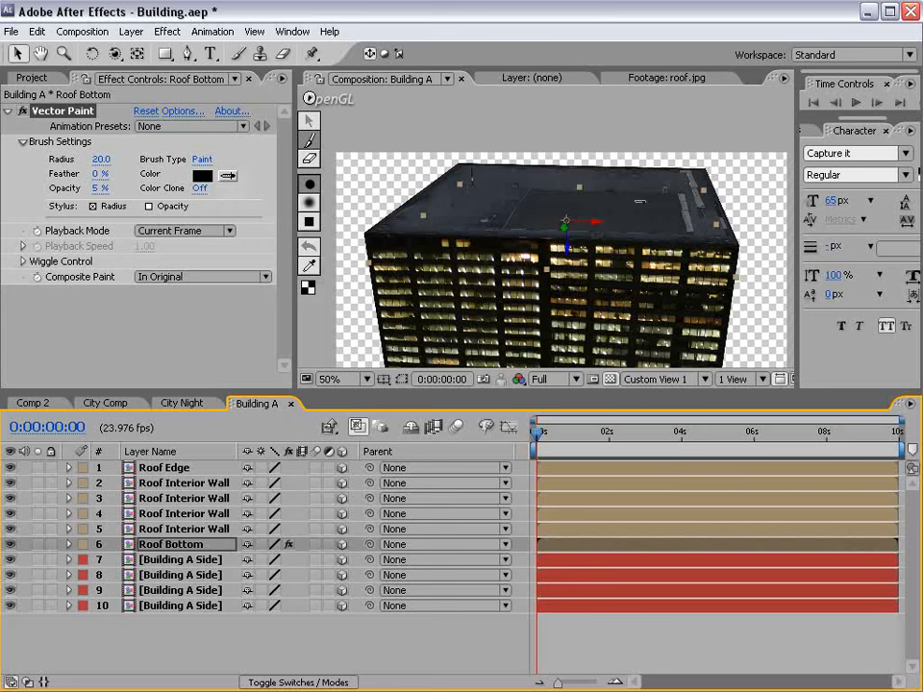
Step: Set the Vector Paint brush to radius 56, feather 100% and opacity 27%, testing a stroke on the roof
drag(138, 159, 133, 158)
click(472, 194)
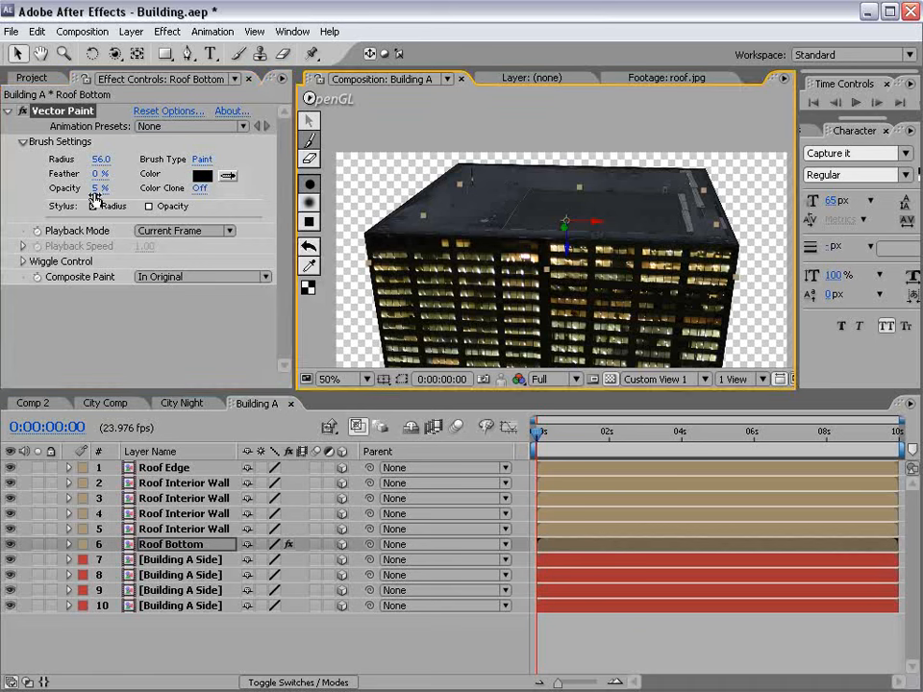
drag(113, 188, 135, 173)
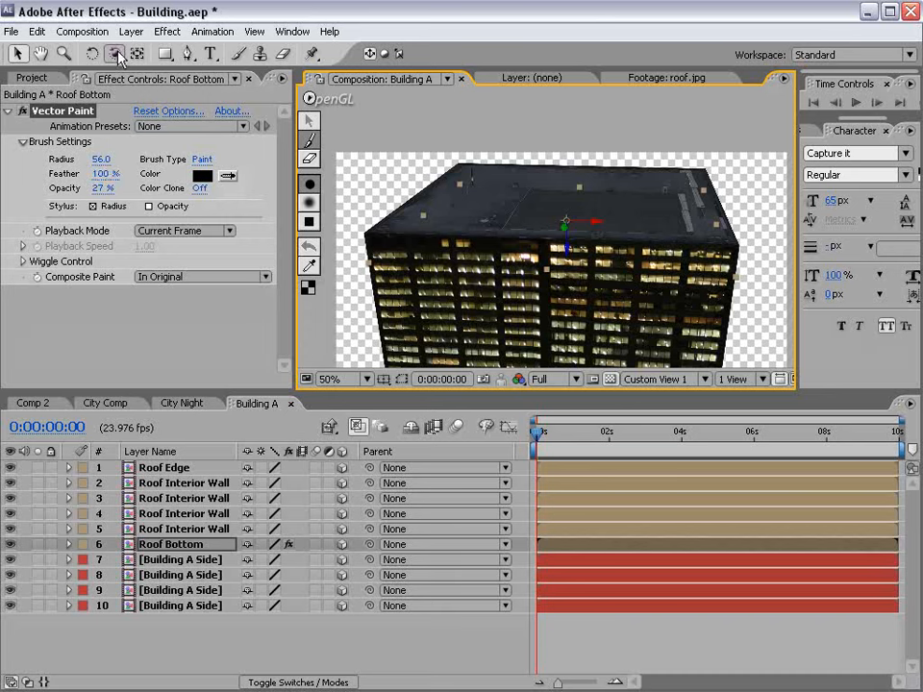
Step: Paint soft black shading on Roof Bottom along the inner base of the rim walls, and inspect the building
click(115, 56)
mouse_move(366, 162)
mouse_down()
mouse_move(482, 217)
mouse_move(528, 249)
mouse_move(534, 281)
mouse_up()
drag(506, 391, 506, 469)
click(309, 140)
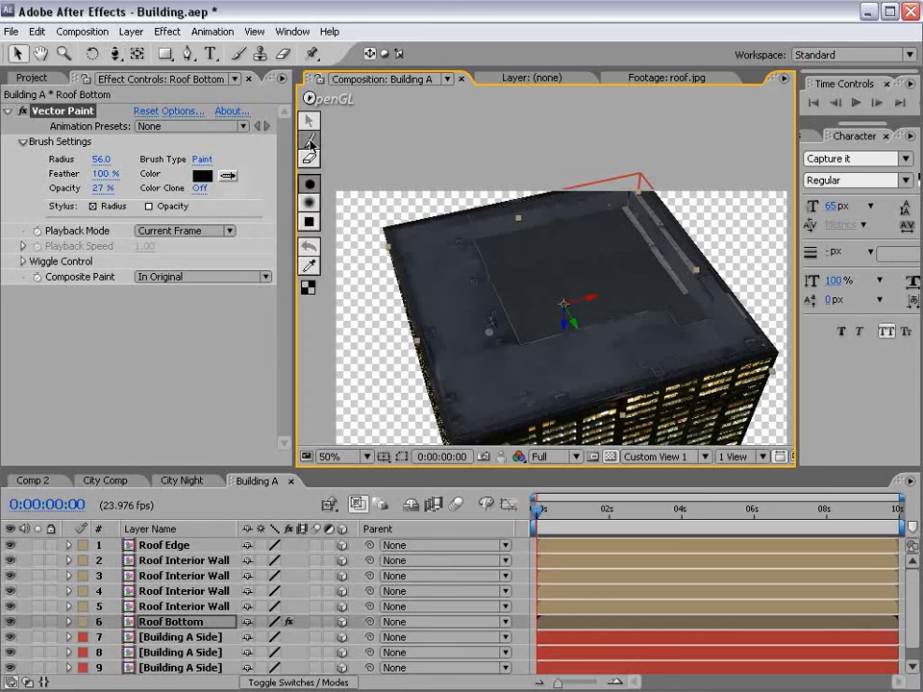
mouse_move(627, 206)
mouse_down()
mouse_move(712, 336)
mouse_move(444, 401)
mouse_move(446, 353)
mouse_move(418, 262)
mouse_move(452, 242)
mouse_move(615, 205)
mouse_up()
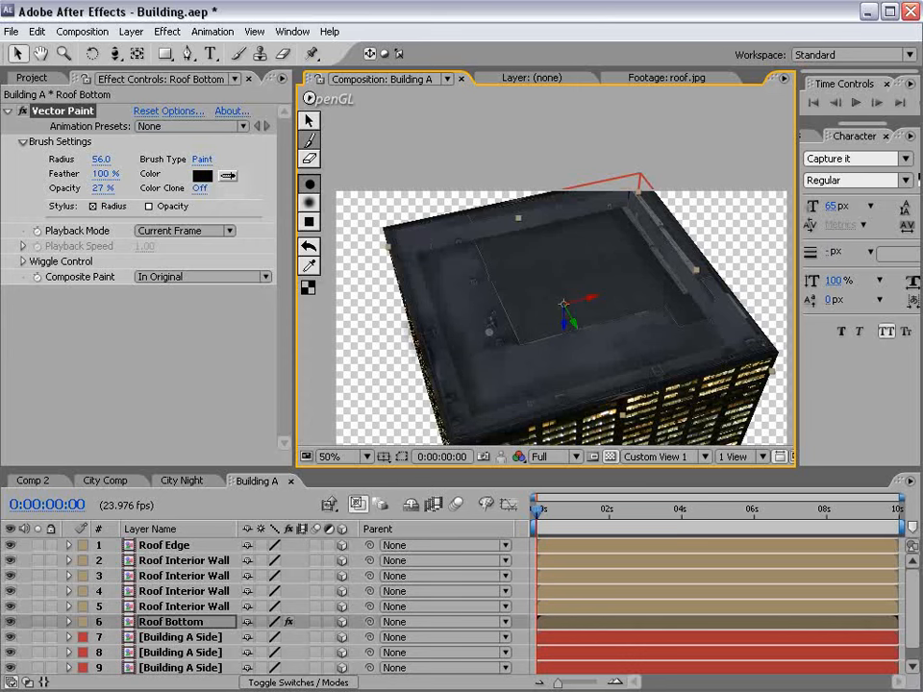
mouse_move(615, 184)
mouse_down()
mouse_move(642, 195)
mouse_move(696, 298)
mouse_up()
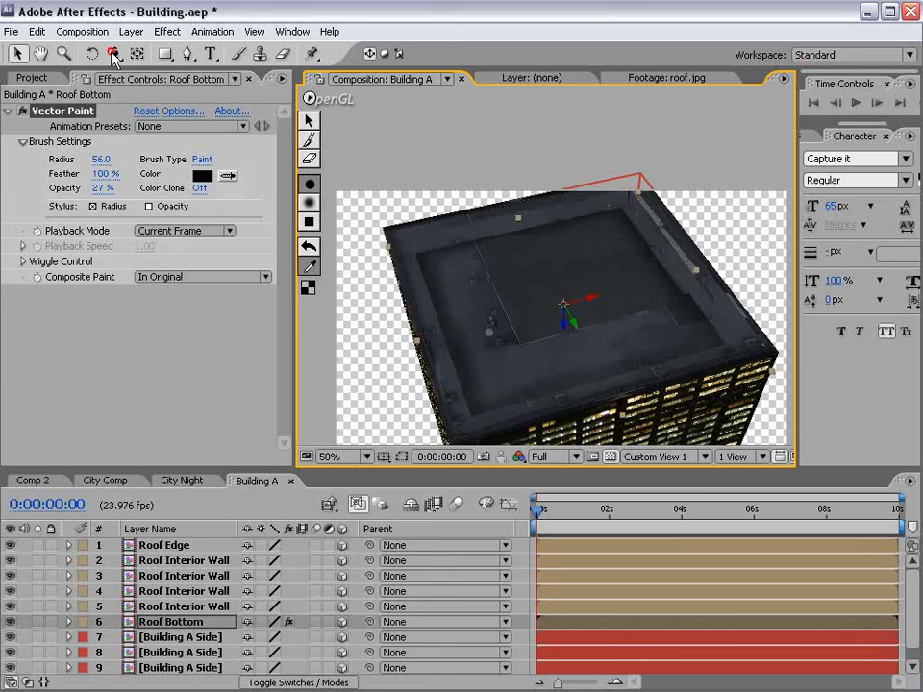
mouse_move(113, 53)
mouse_down()
mouse_move(144, 80)
mouse_move(182, 80)
mouse_up()
mouse_move(696, 366)
mouse_down()
mouse_move(375, 360)
mouse_move(452, 365)
mouse_move(494, 385)
mouse_move(541, 333)
mouse_move(595, 385)
mouse_move(589, 334)
mouse_move(665, 321)
mouse_move(451, 386)
mouse_up()
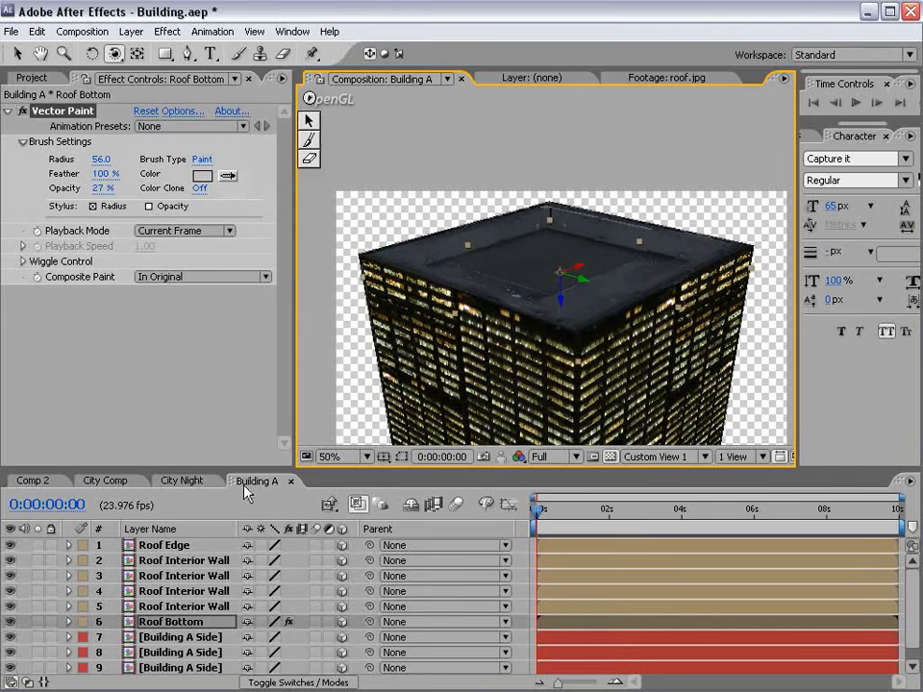
Step: Open the Detailed Building composition from Comp 2 and examine its lit roof with interior walls and rooftop unit
click(106, 481)
click(182, 482)
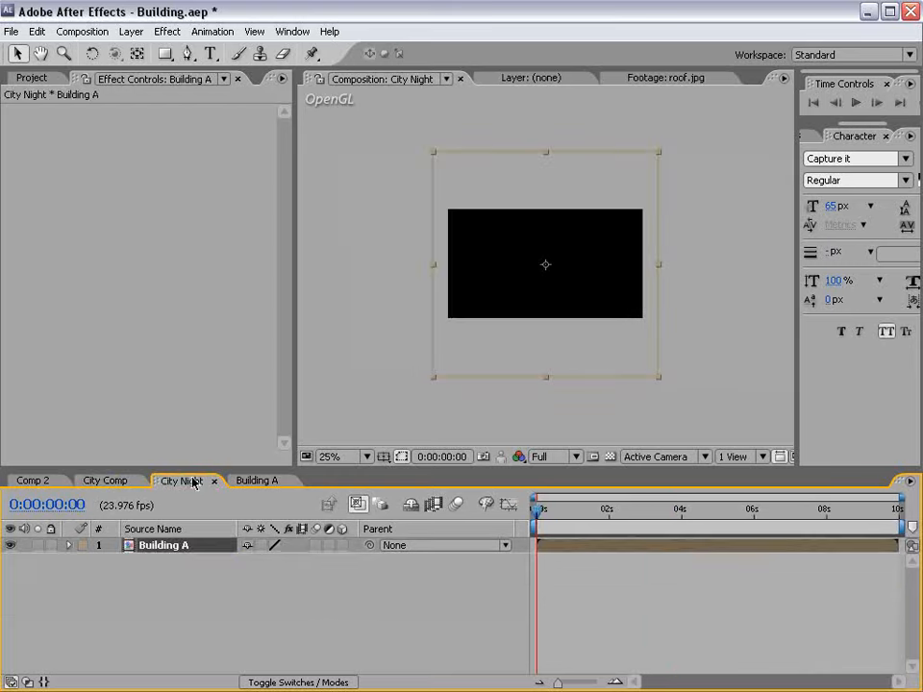
click(31, 481)
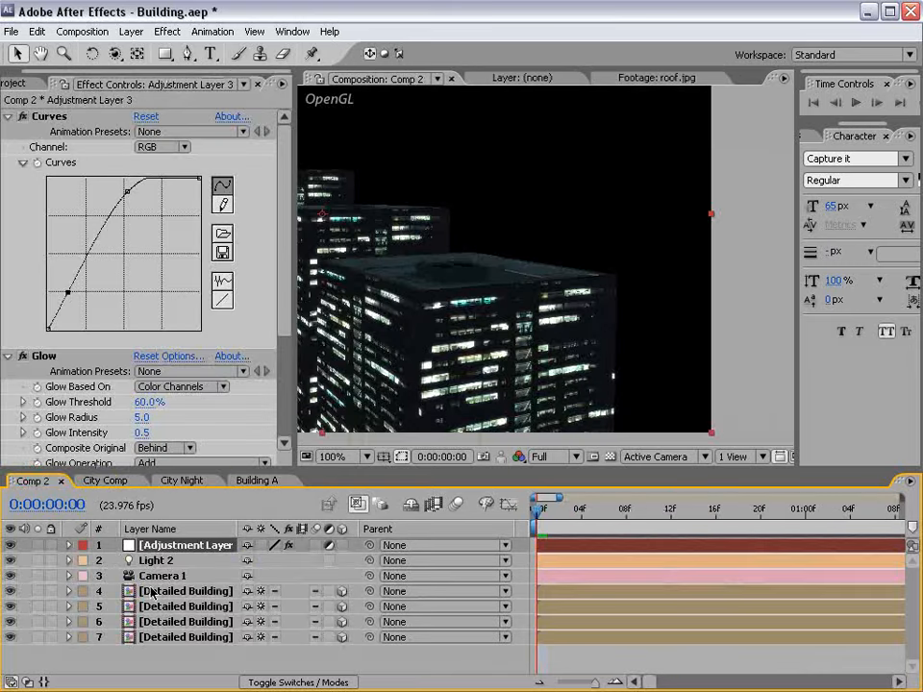
click(190, 592)
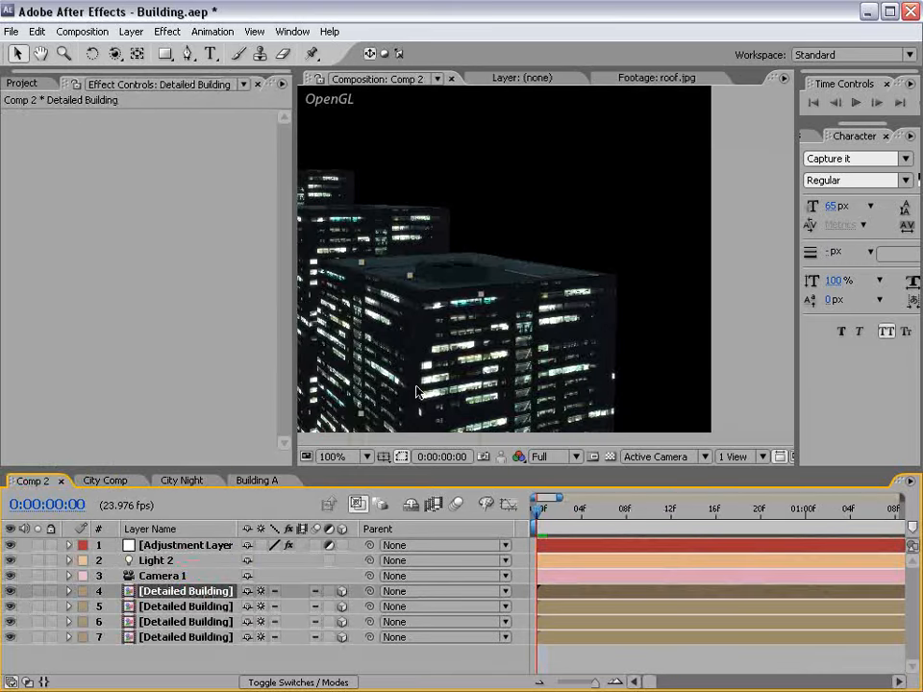
double_click(175, 591)
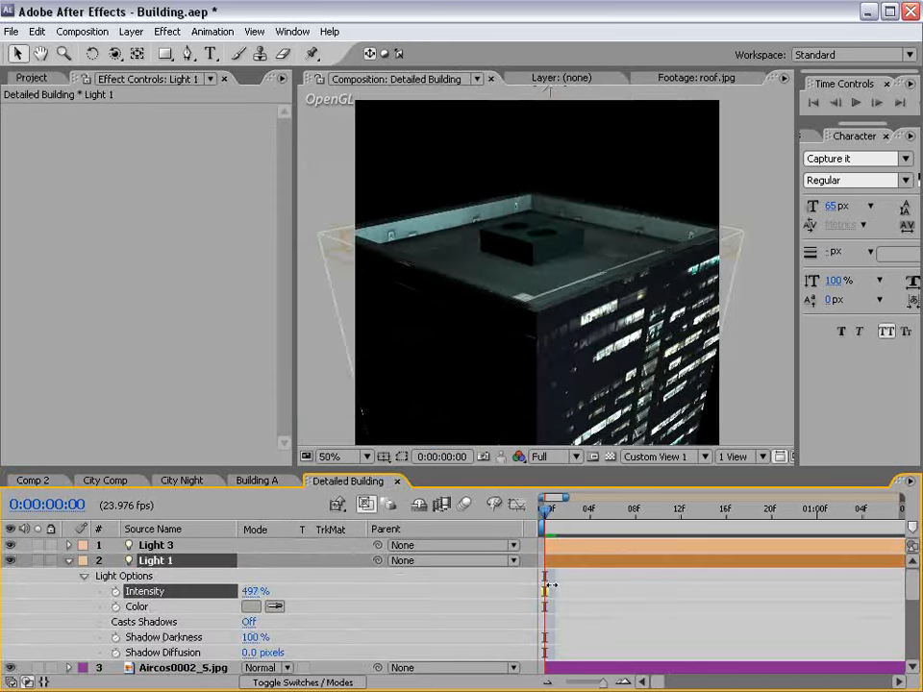
key(c)
drag(578, 276, 649, 327)
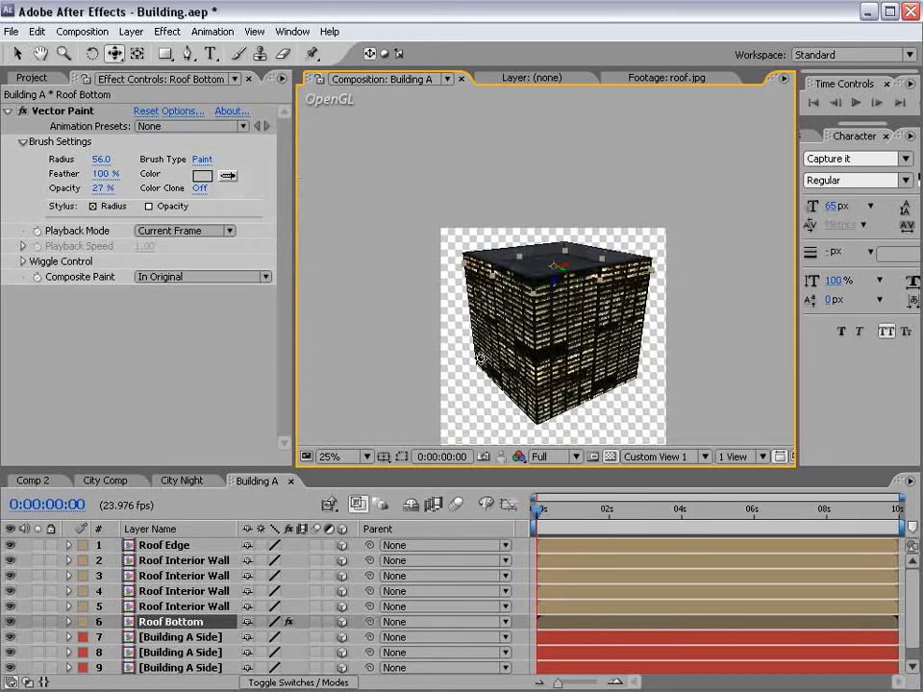
Step: Select the four Building A Side layers in the Building A composition and clear the selection
key(comma)
key(v)
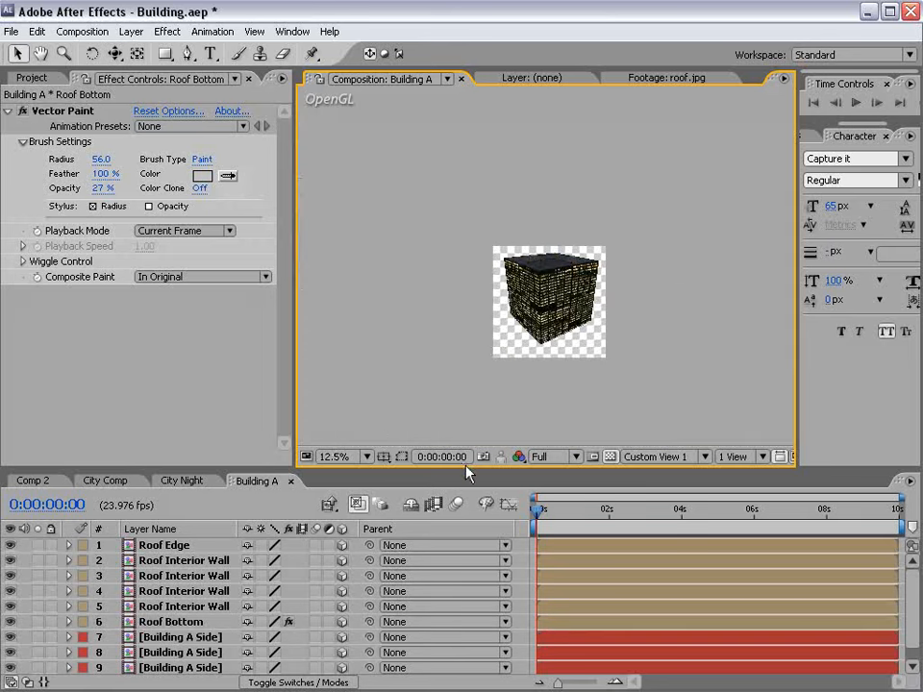
key(space)
drag(218, 640, 208, 568)
click(182, 621)
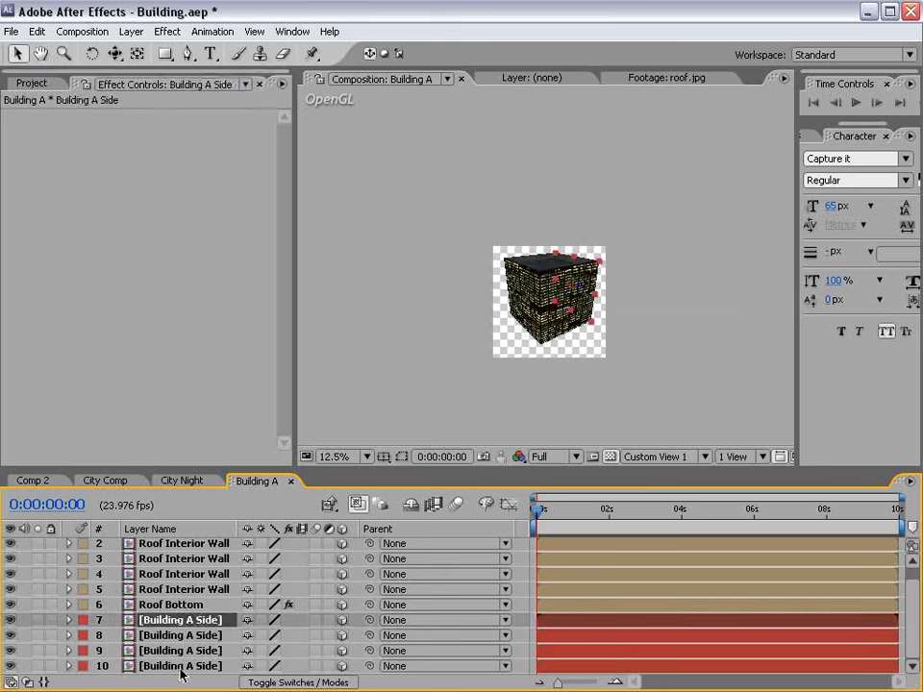
shift+click(193, 666)
click(539, 378)
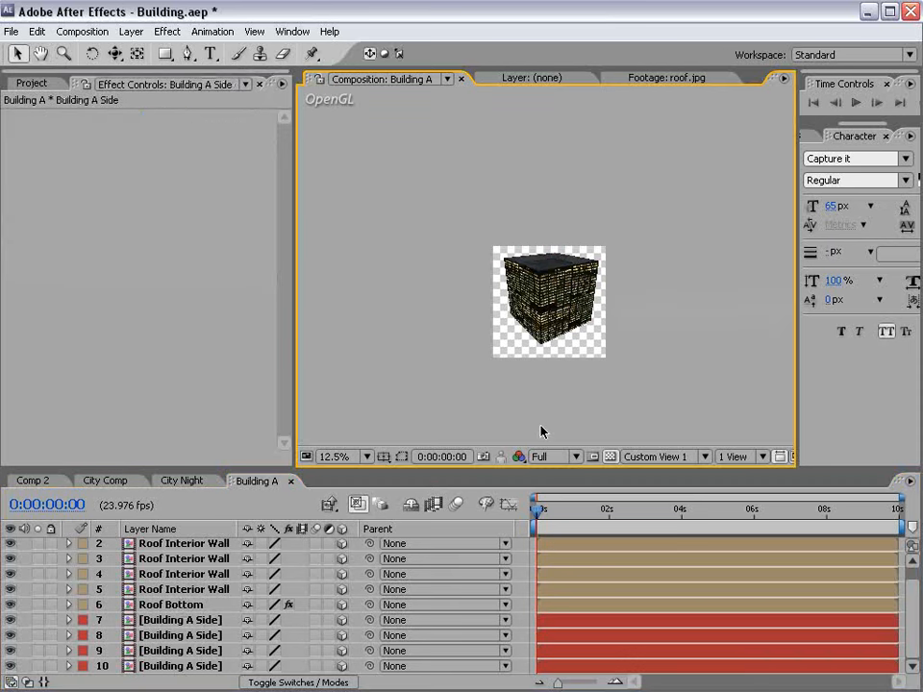
Step: Duplicate the four Building A Side layers and move the copies below the originals to make the building taller
click(184, 621)
shift+click(190, 666)
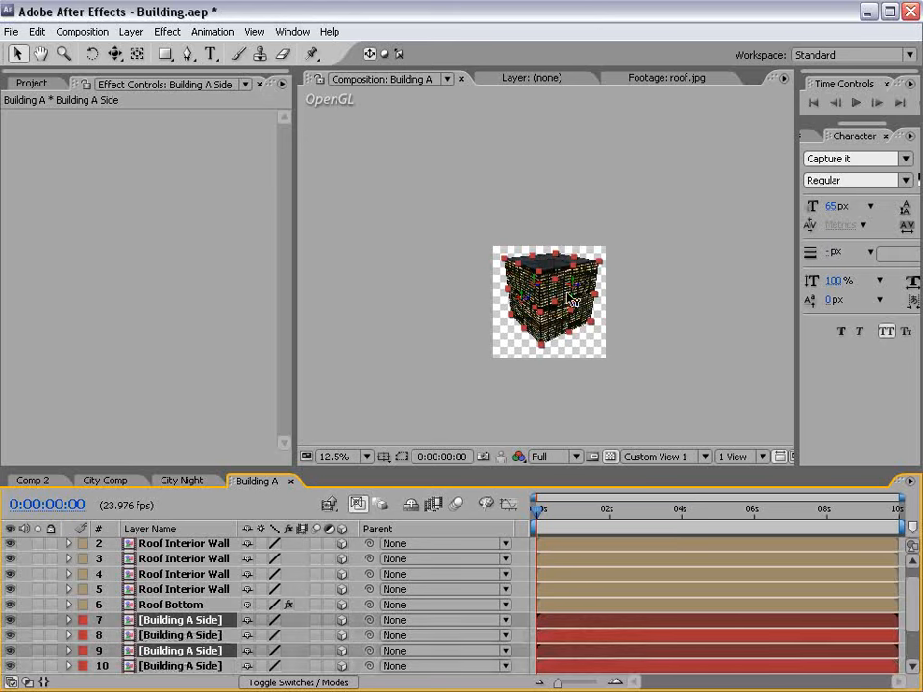
drag(575, 285, 539, 231)
scroll(565, 401, up, 1)
key(space)
scroll(542, 253, up, 1)
key(v)
drag(596, 303, 596, 280)
click(746, 355)
Step: Examine the taller building's stacked walls and roof from several angles in an enlarged composition view
scroll(475, 253, up, 1)
key(grave)
scroll(476, 258, down, 2)
key(c)
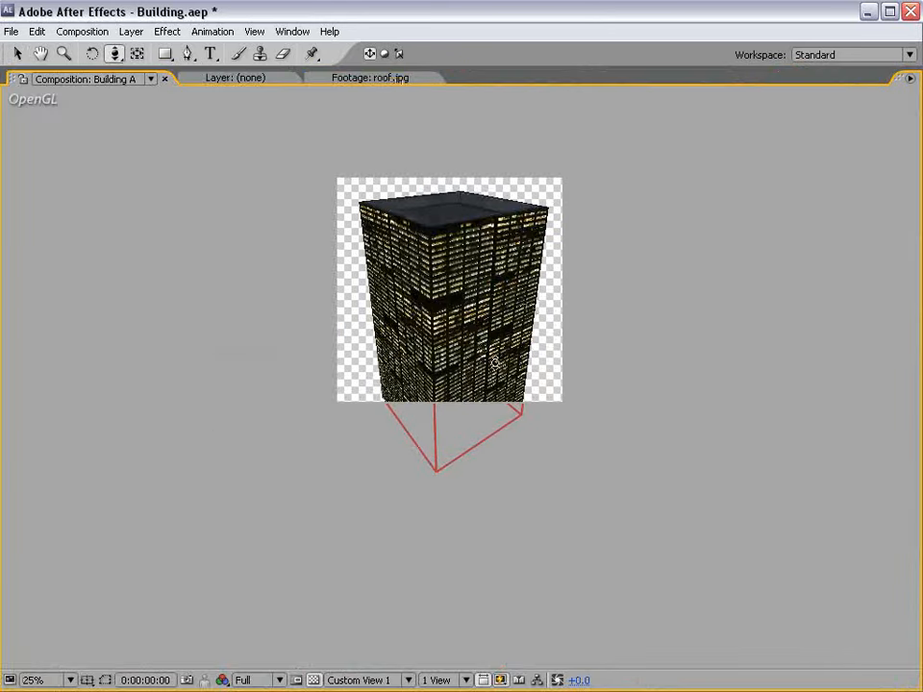
drag(498, 362, 452, 290)
key(c)
drag(433, 245, 472, 359)
key(c)
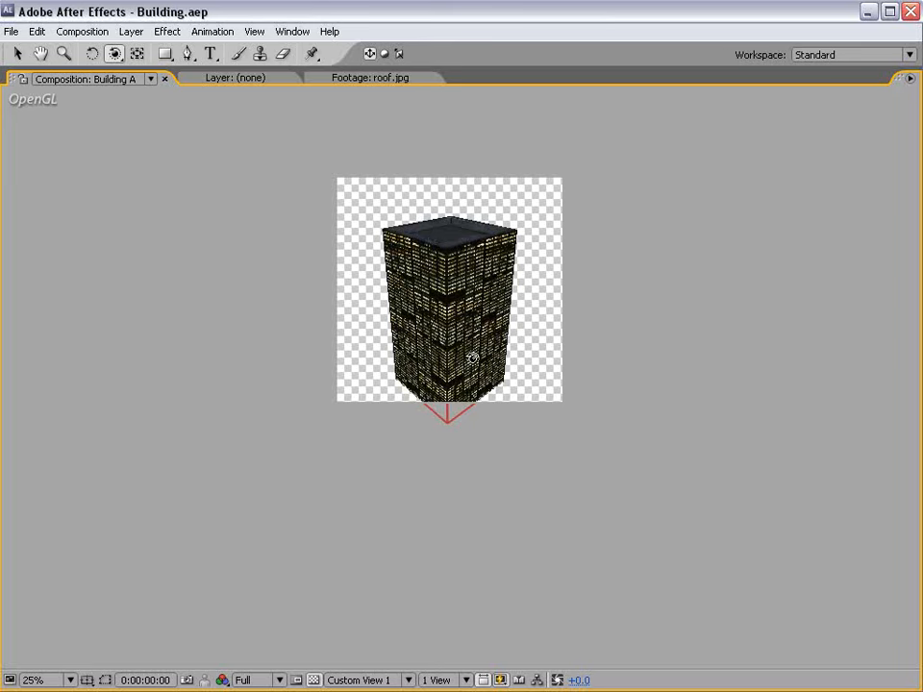
key(period)
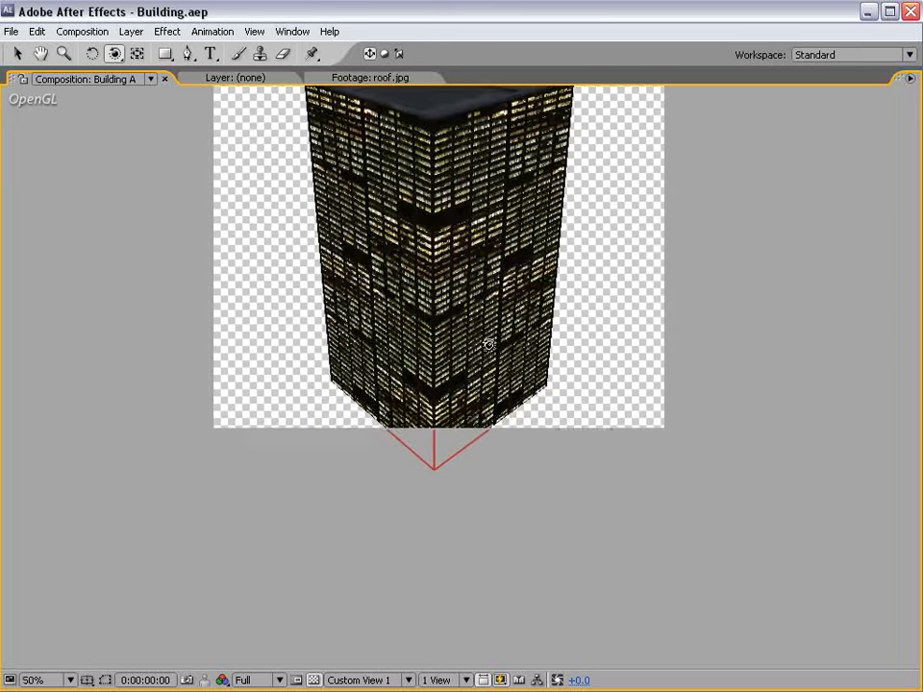
scroll(418, 247, up, 4)
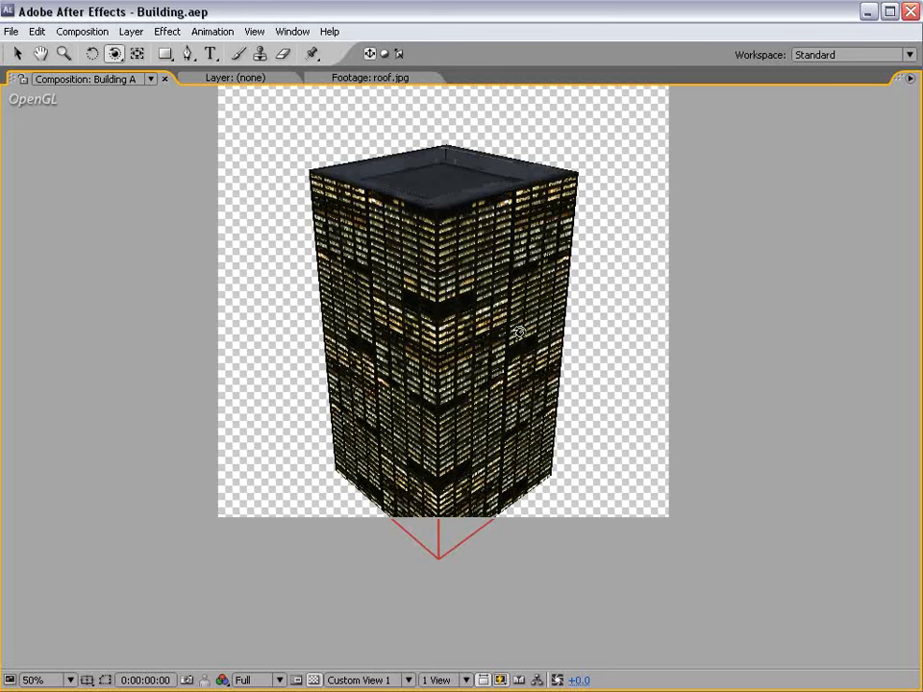
Step: Close the Building A composition and enable Collapse Transformations for the Building A layer in City Night
key(grave)
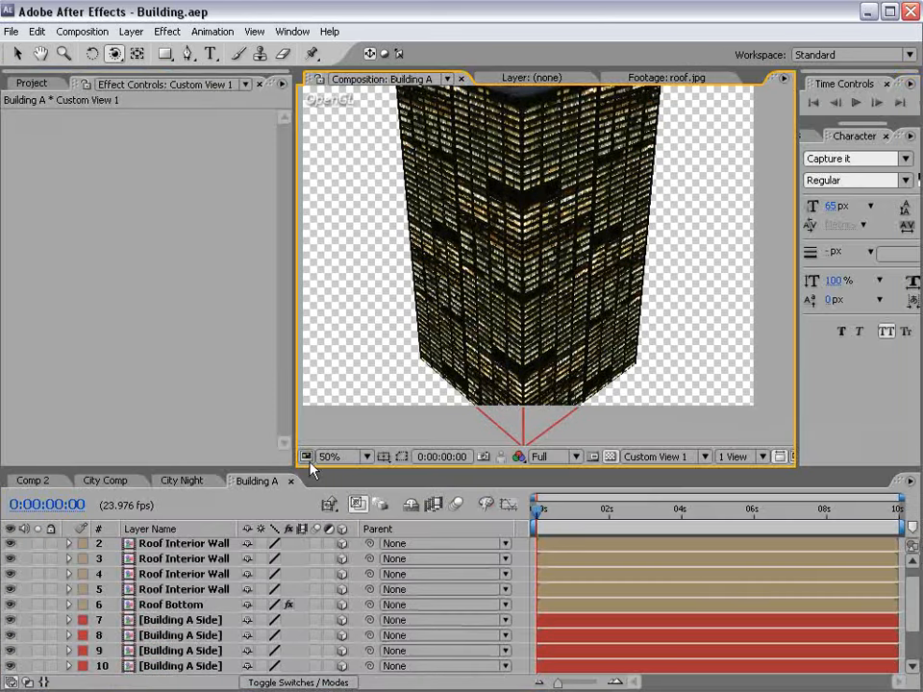
click(291, 480)
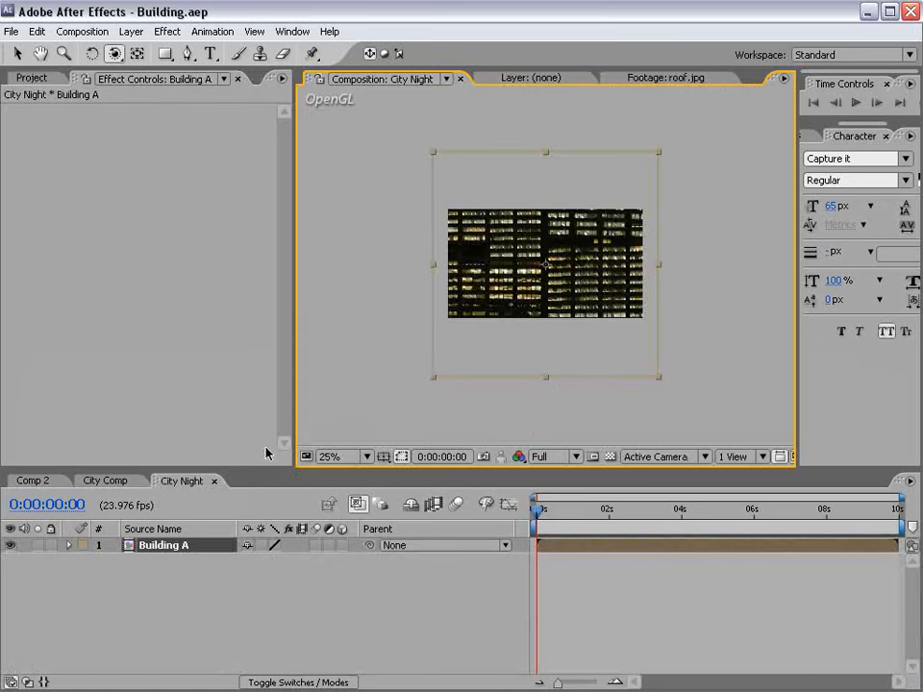
click(260, 546)
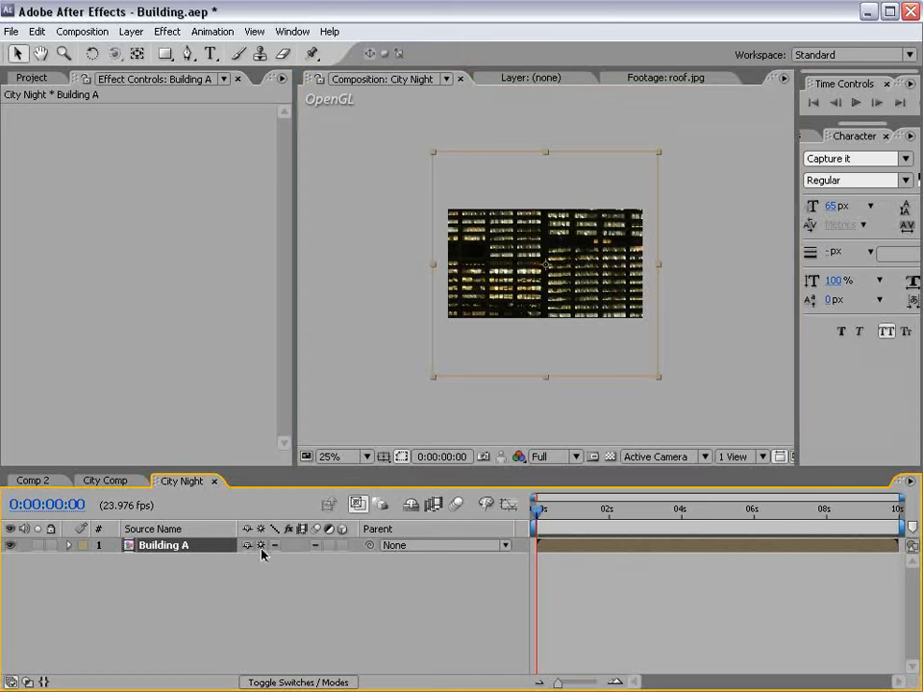
Step: Add a camera with the 24mm preset to City Night and make the Building A layer 3D
click(131, 32)
mouse_move(120, 50)
click(380, 96)
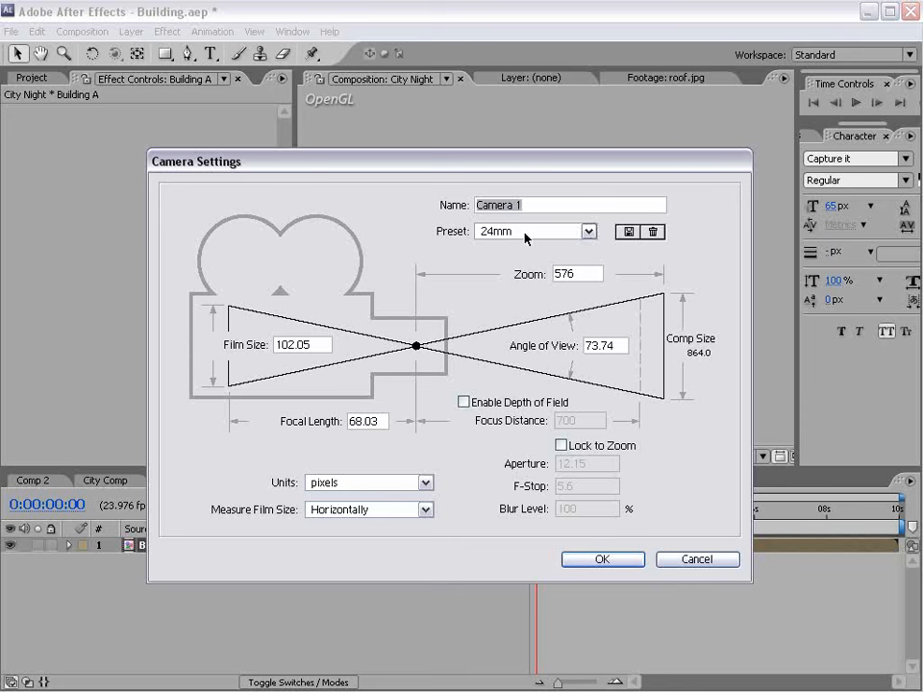
click(526, 234)
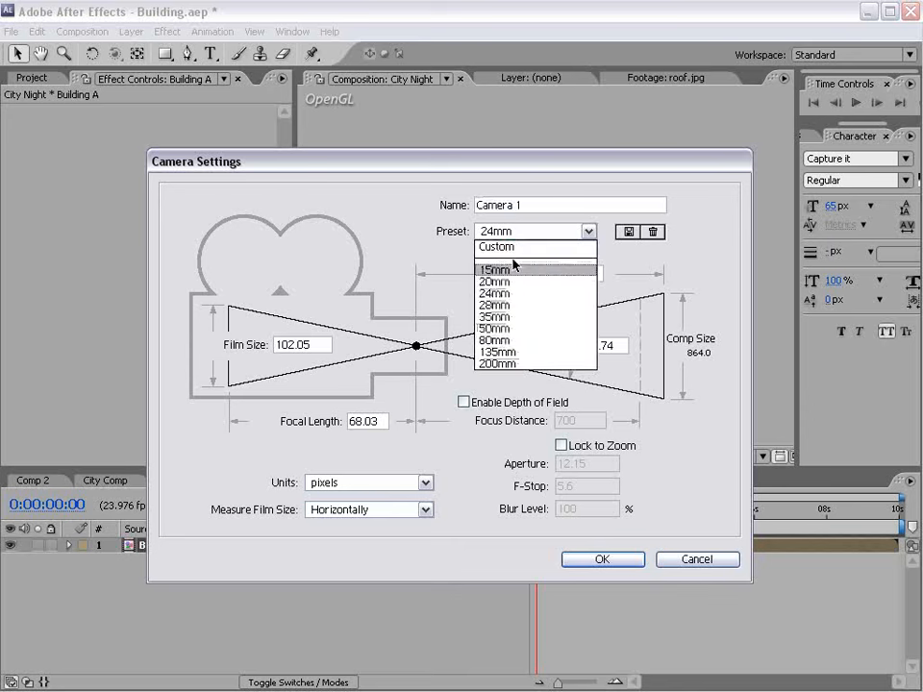
click(494, 295)
click(600, 559)
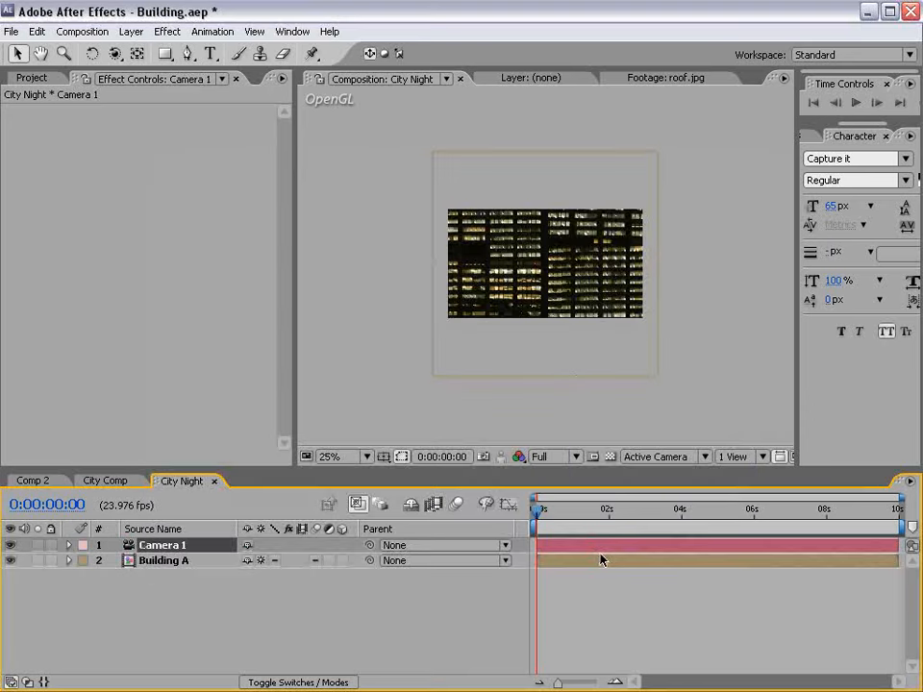
click(163, 562)
click(342, 561)
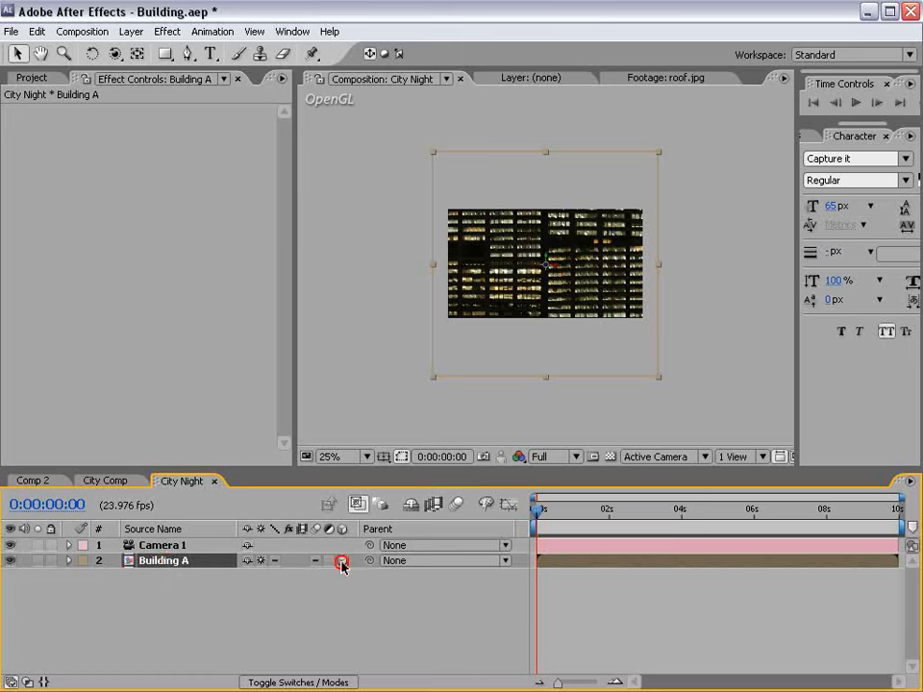
Step: Orbit and pull back the camera to view the tower's roof and two sides from above, and inspect it enlarged
click(115, 53)
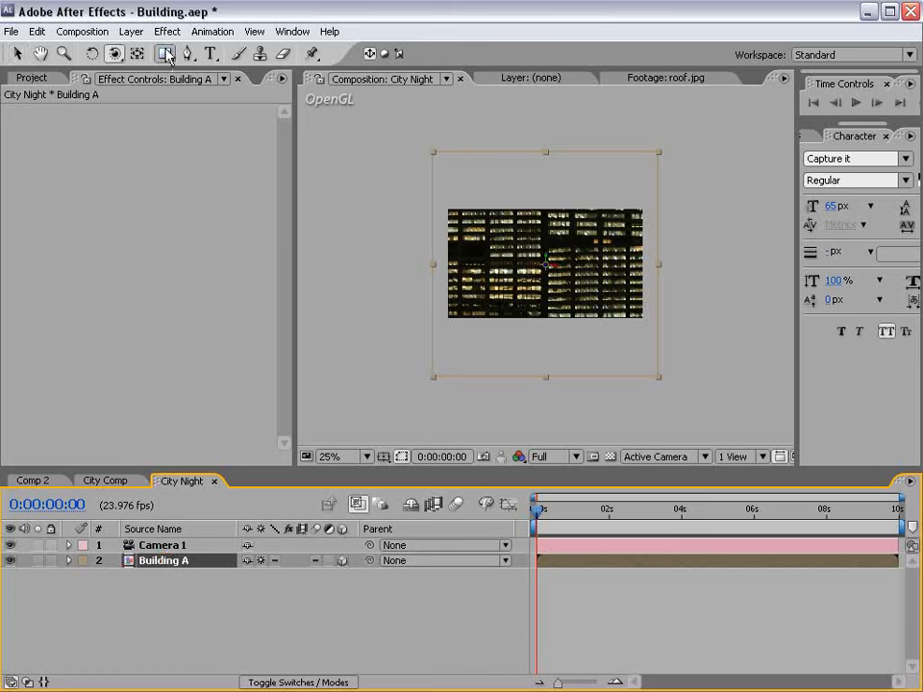
drag(480, 243, 570, 310)
scroll(511, 231, up, 1)
key(space)
key(c)
drag(582, 332, 615, 300)
key(c)
key(c)
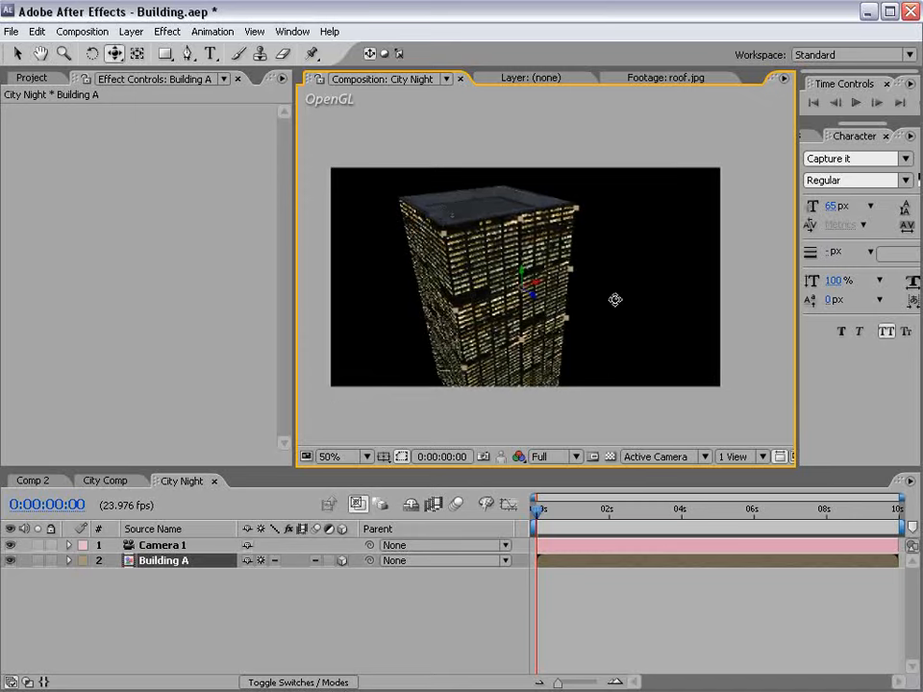
key(grave)
key(period)
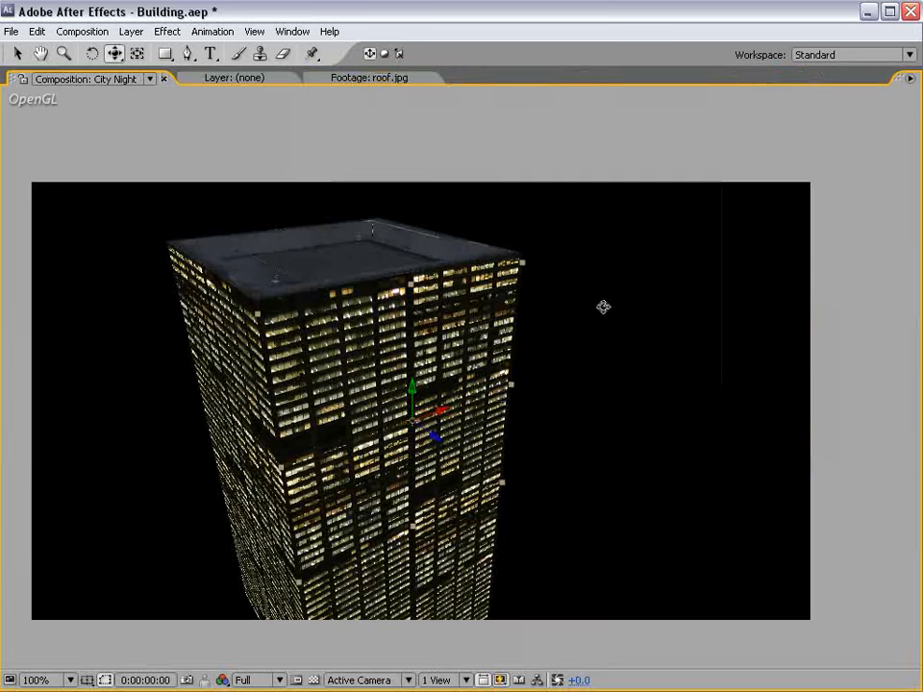
key(comma)
key(v)
key(grave)
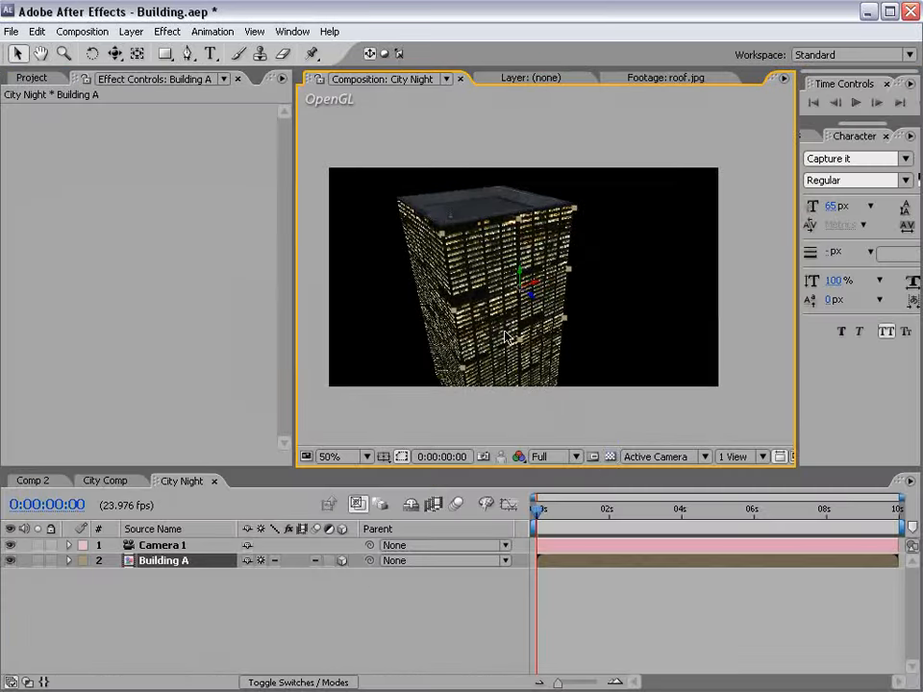
Step: In the Front view, move Building A up so its base sits near the middle of the composition
click(659, 458)
click(659, 521)
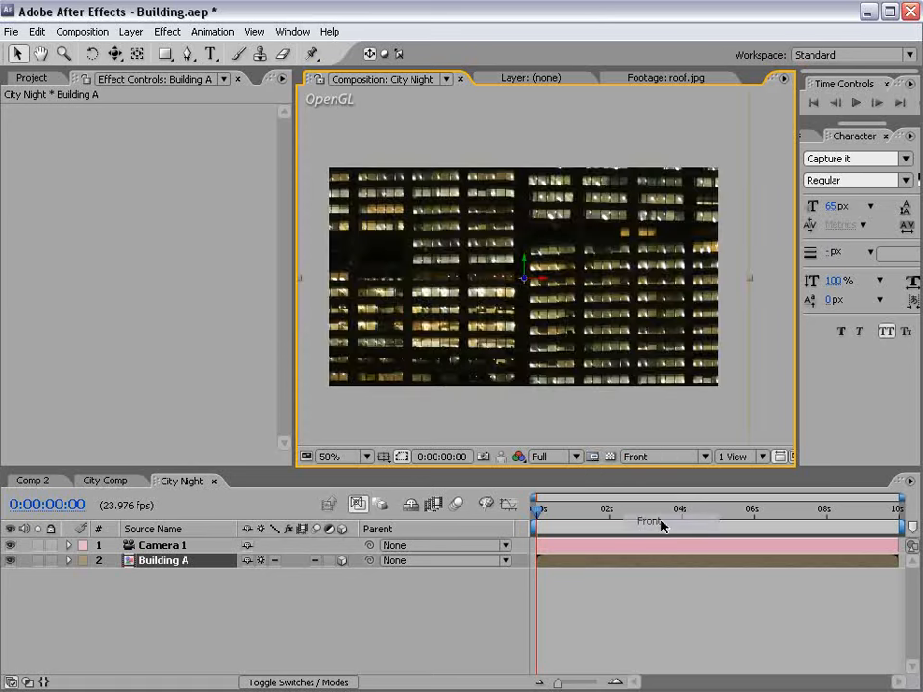
key(comma)
key(comma)
drag(539, 307, 519, 142)
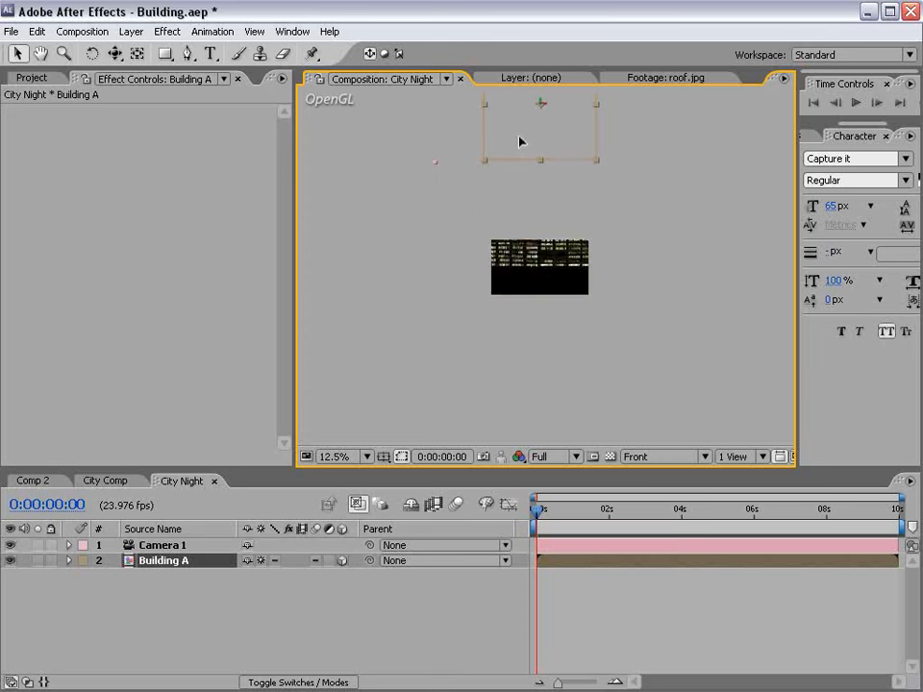
Step: Move Building A's anchor point down to the base of the building with the Pan Behind tool
click(137, 53)
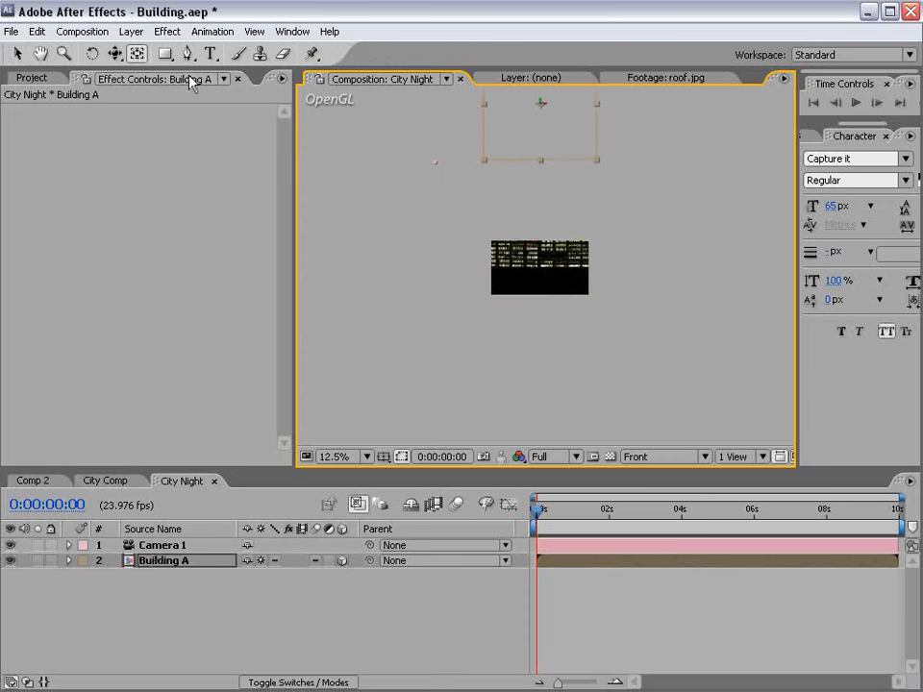
key(grave)
key(period)
key(space)
drag(496, 174, 500, 332)
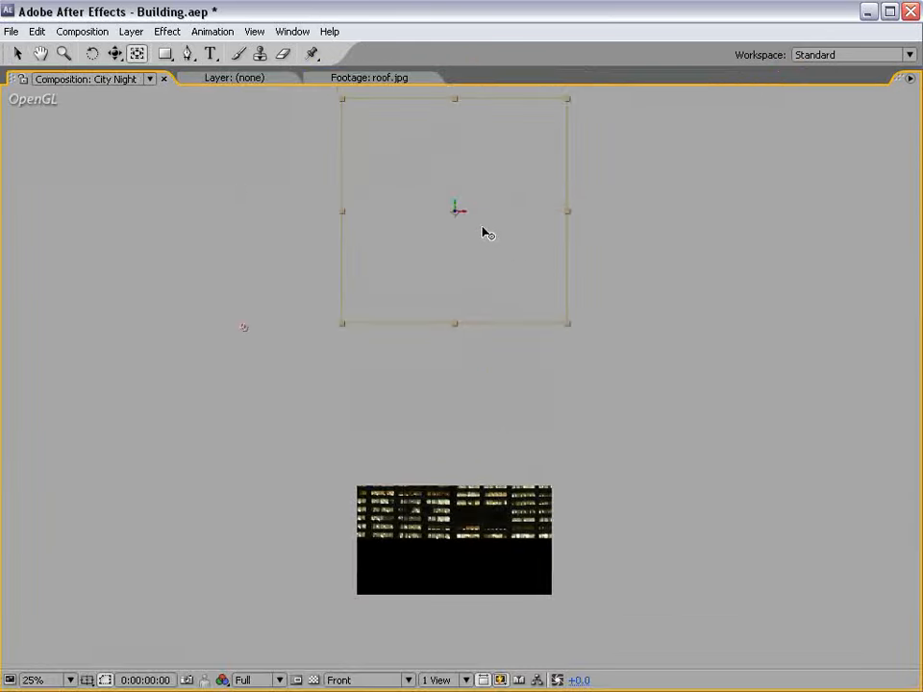
drag(457, 211, 436, 544)
Step: Show the transparency grid and fine-tune the anchor point exactly onto the building's bottom edge
click(313, 680)
key(h)
scroll(460, 573, up, 2)
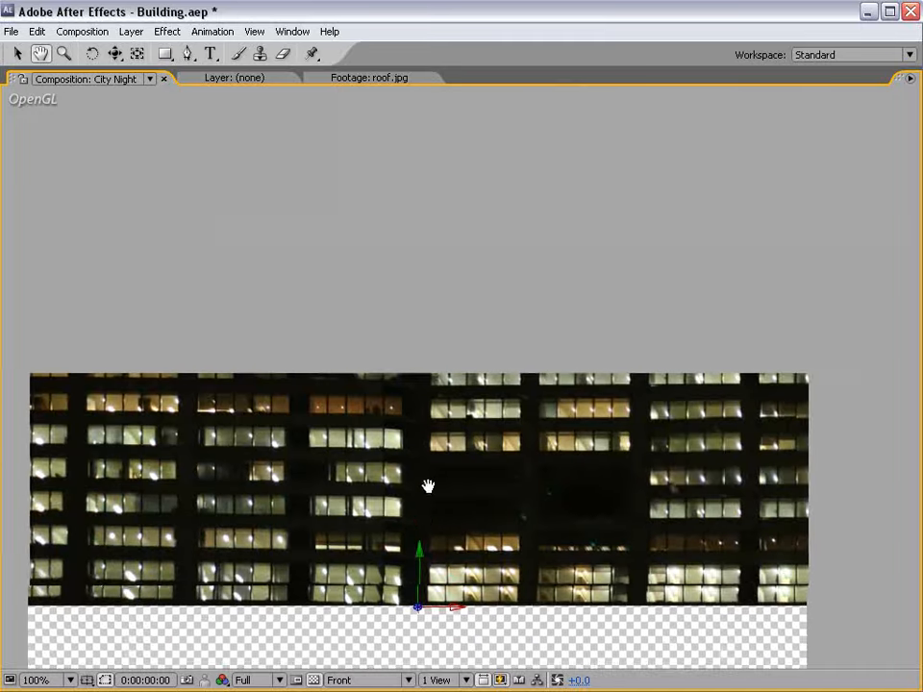
key(y)
drag(437, 411, 434, 410)
click(433, 409)
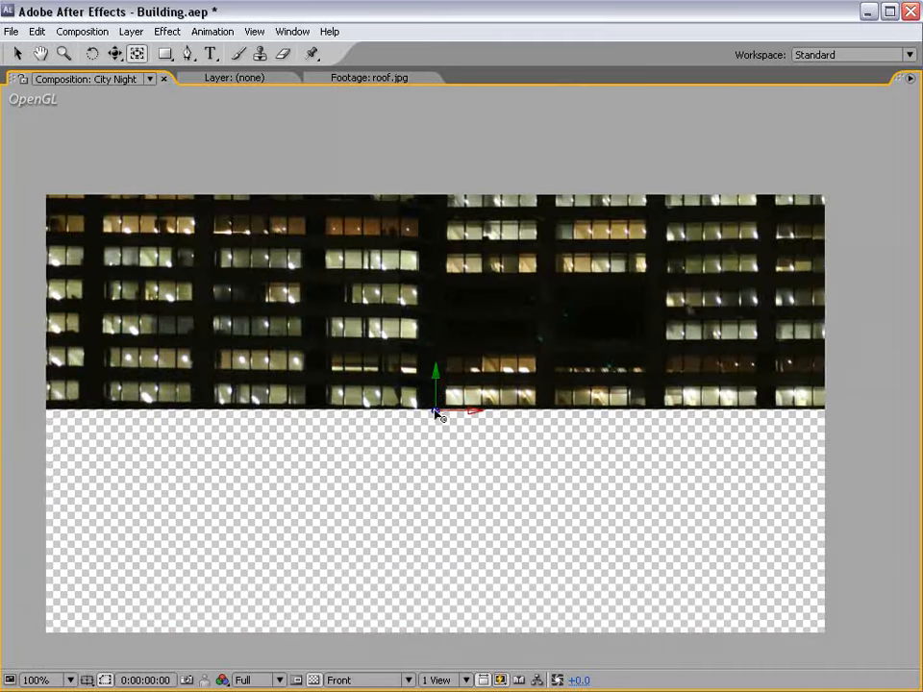
key(grave)
scroll(404, 295, down, 2)
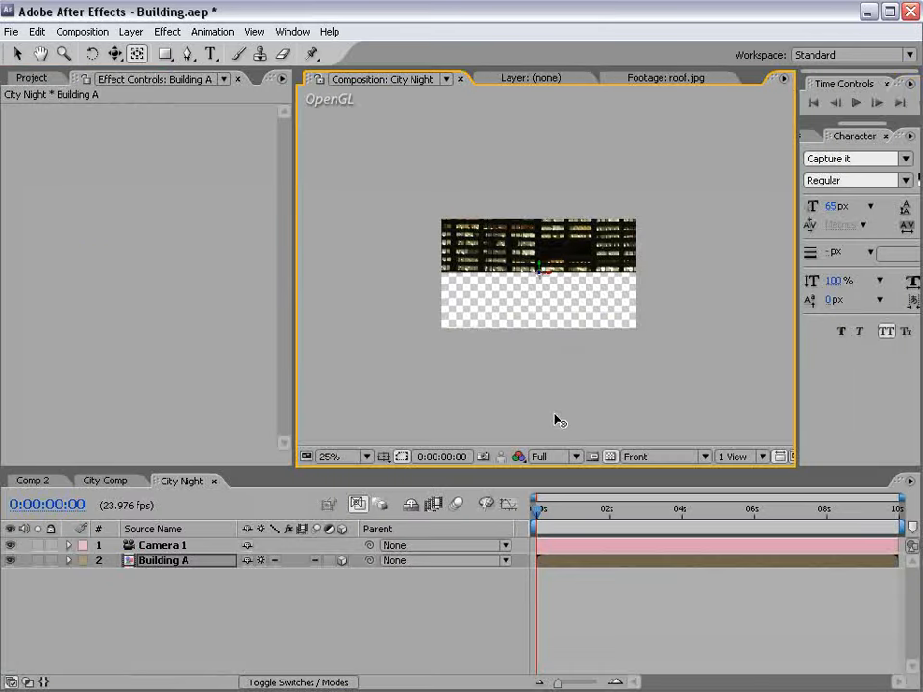
Step: Scale Building A to 30% in the Active Camera view and save the project
click(642, 458)
click(663, 474)
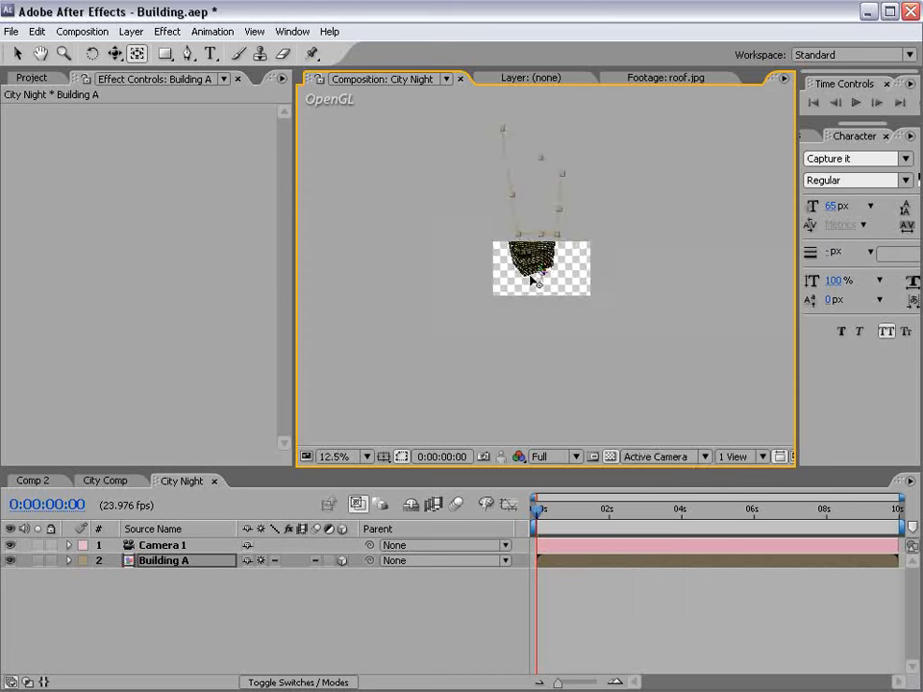
key(v)
drag(541, 279, 573, 312)
scroll(573, 311, down, 1)
key(s)
drag(315, 582, 284, 585)
key(h)
scroll(519, 213, up, 4)
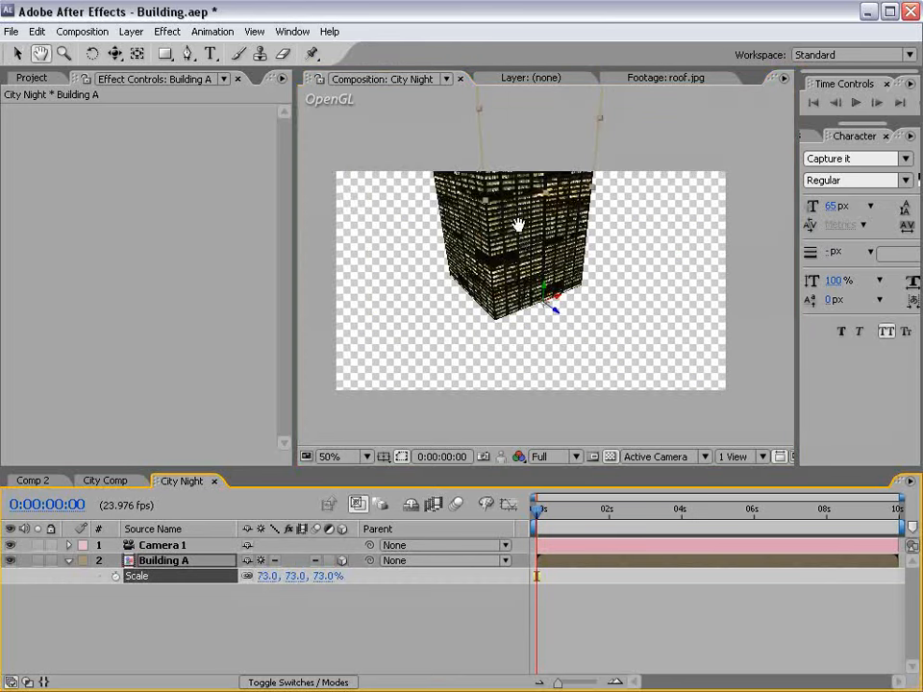
drag(423, 390, 436, 408)
key(v)
drag(328, 576, 277, 579)
key(ctrl+s)
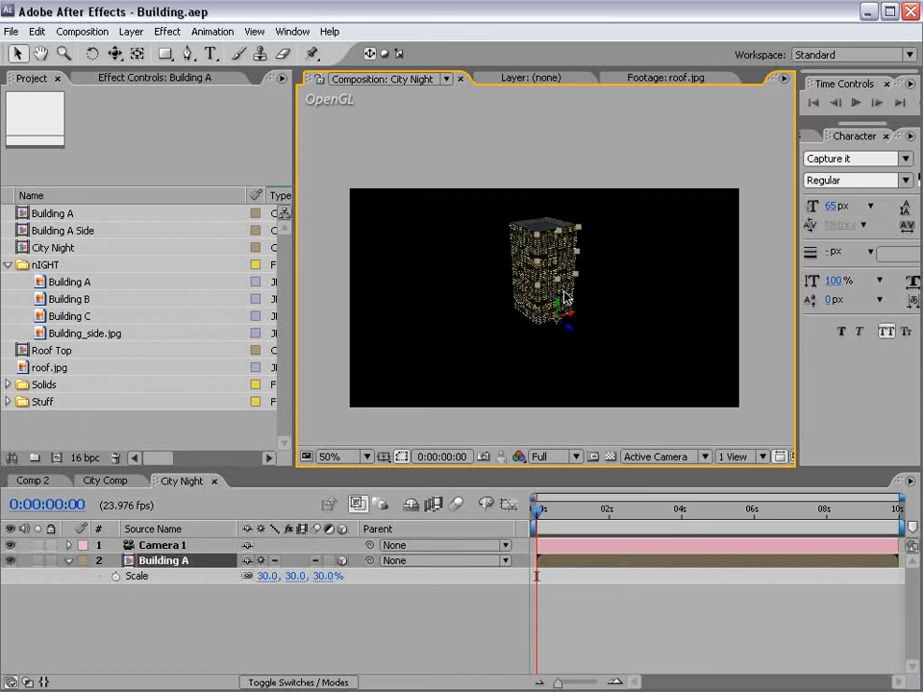
Step: Enlarge the building view, and switch to Firefox to look at the SimCity Societies and Grand Theft Auto IV websites
key(slash)
key(grave)
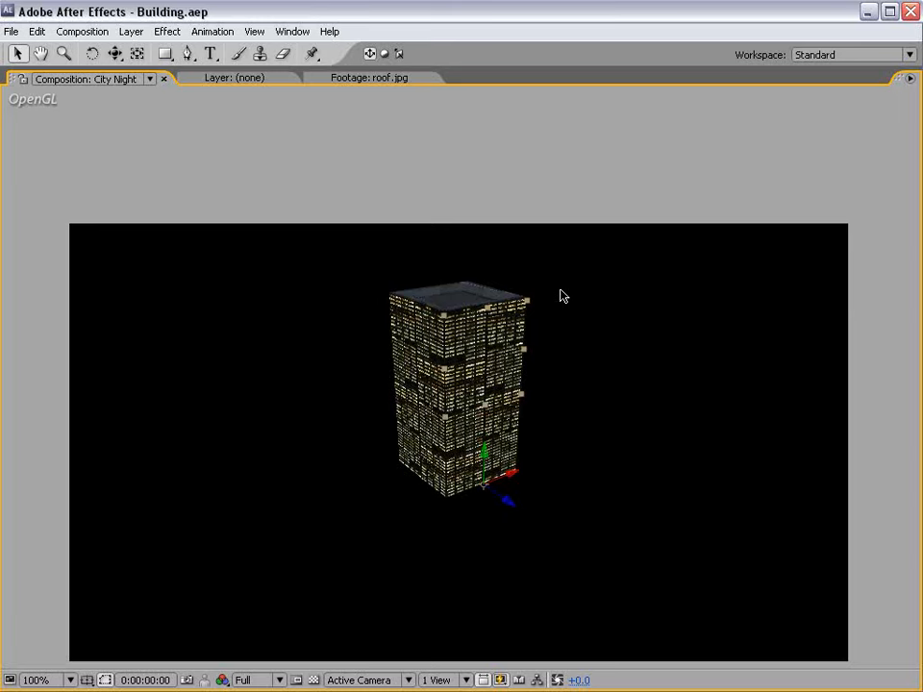
key(alt+Tab)
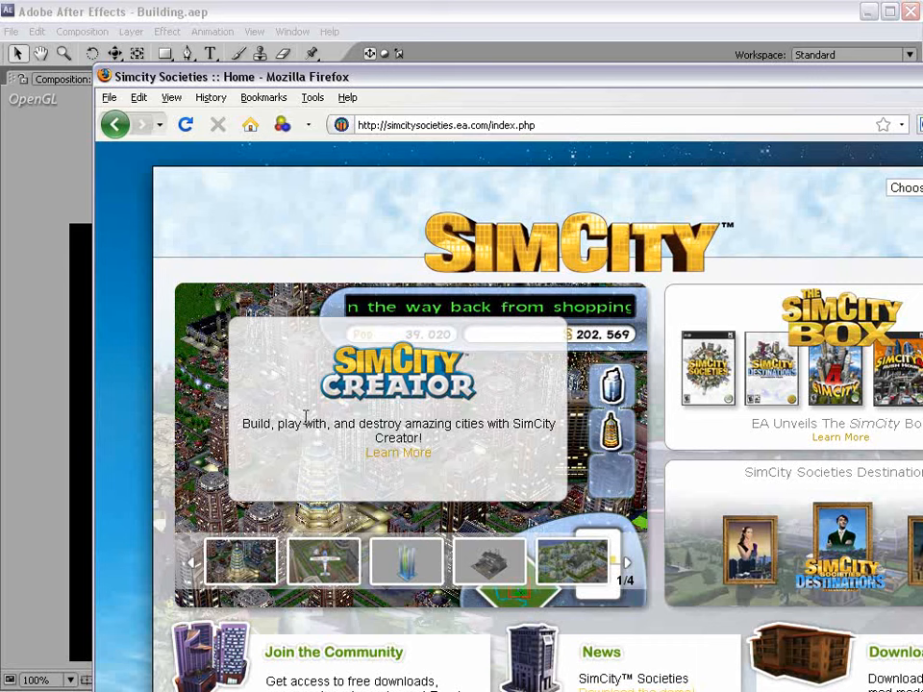
key(alt+Tab)
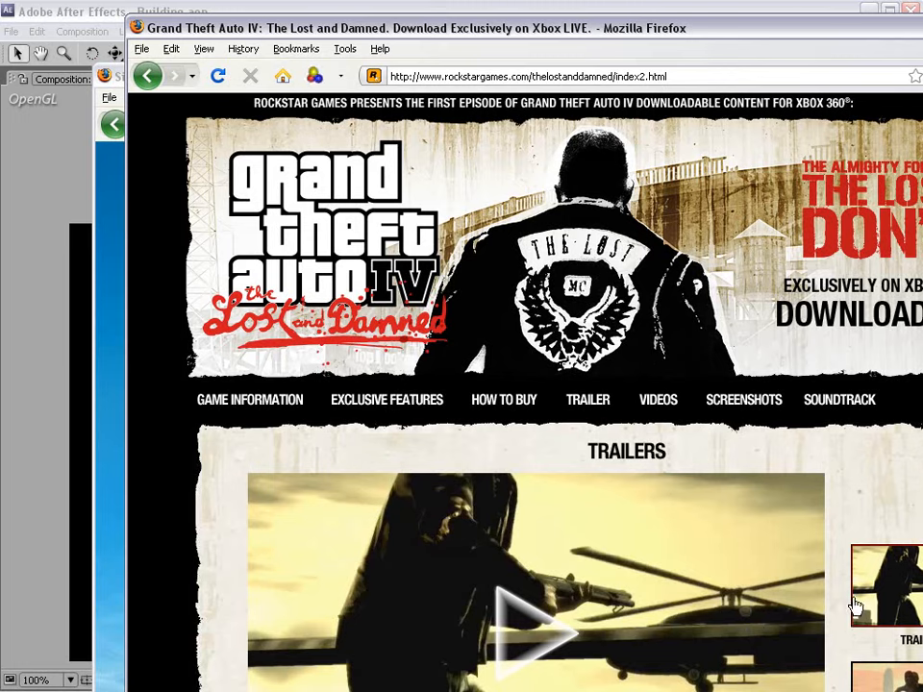
scroll(851, 611, down, 10)
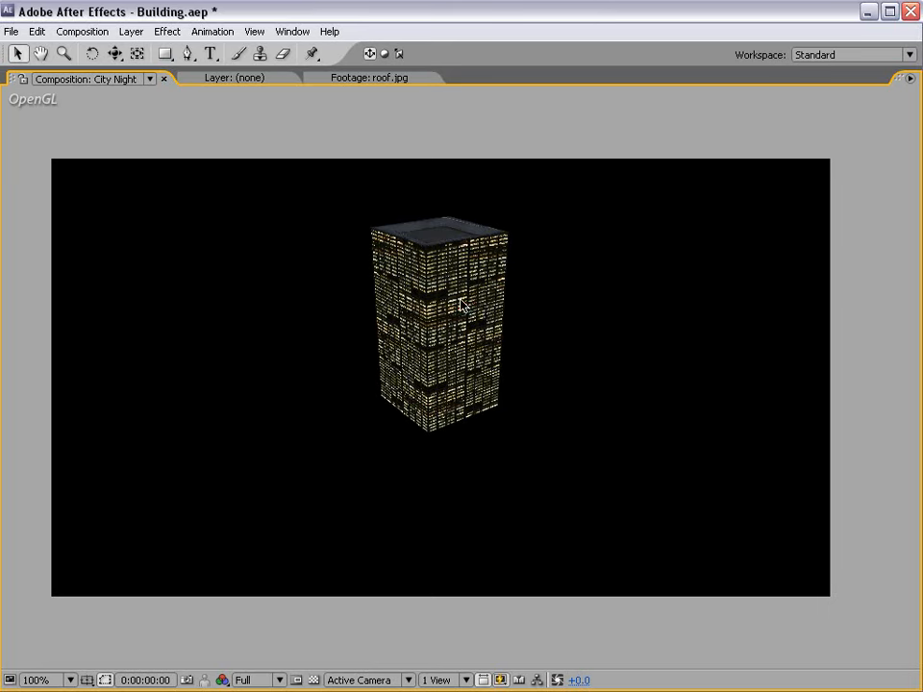
Step: Give the Building A layer a red label and duplicate it in City Night
click(460, 304)
key(grave)
click(83, 560)
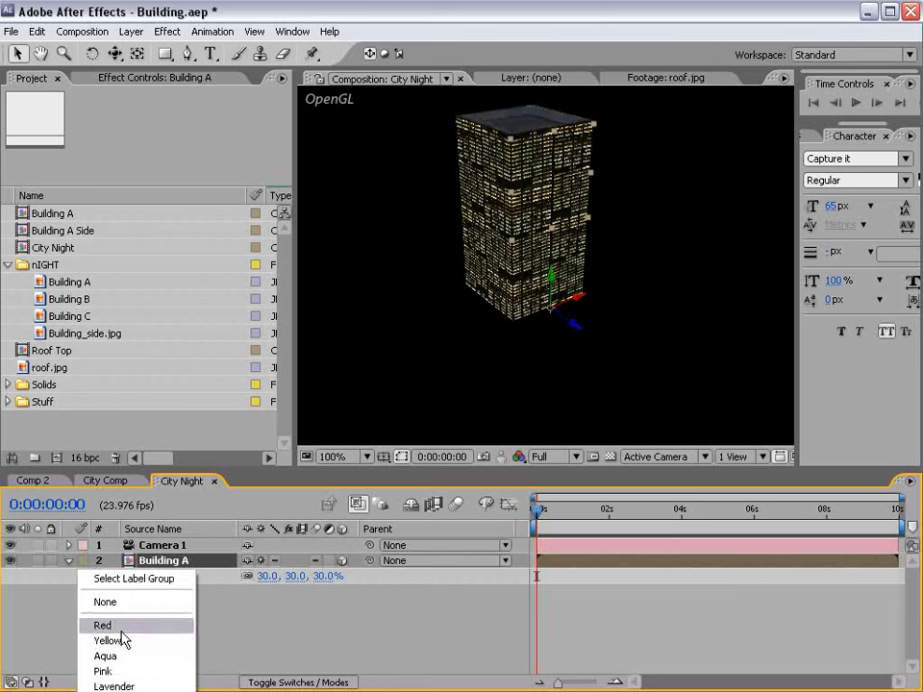
click(120, 626)
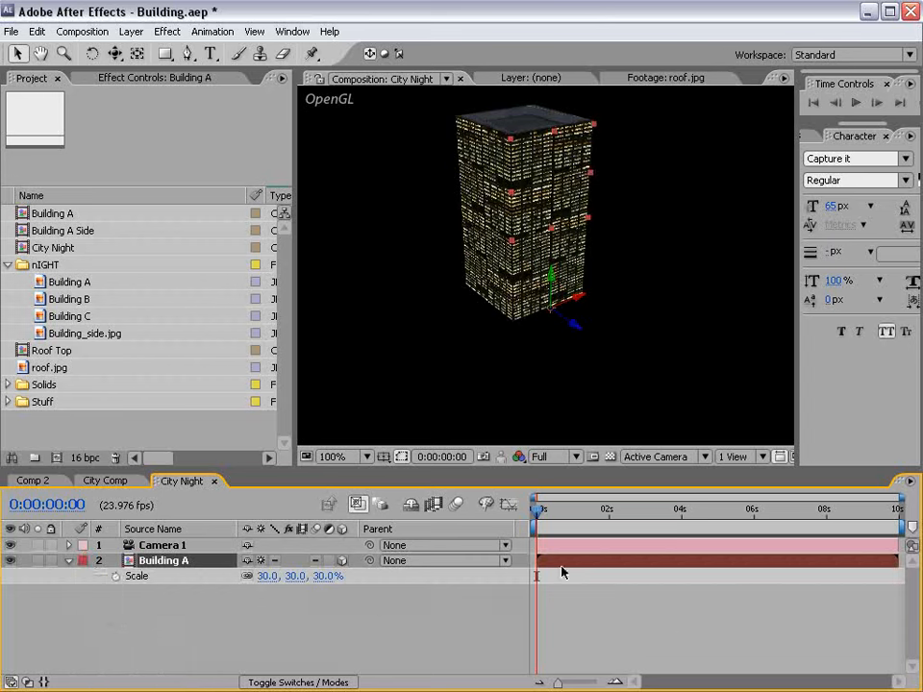
click(37, 31)
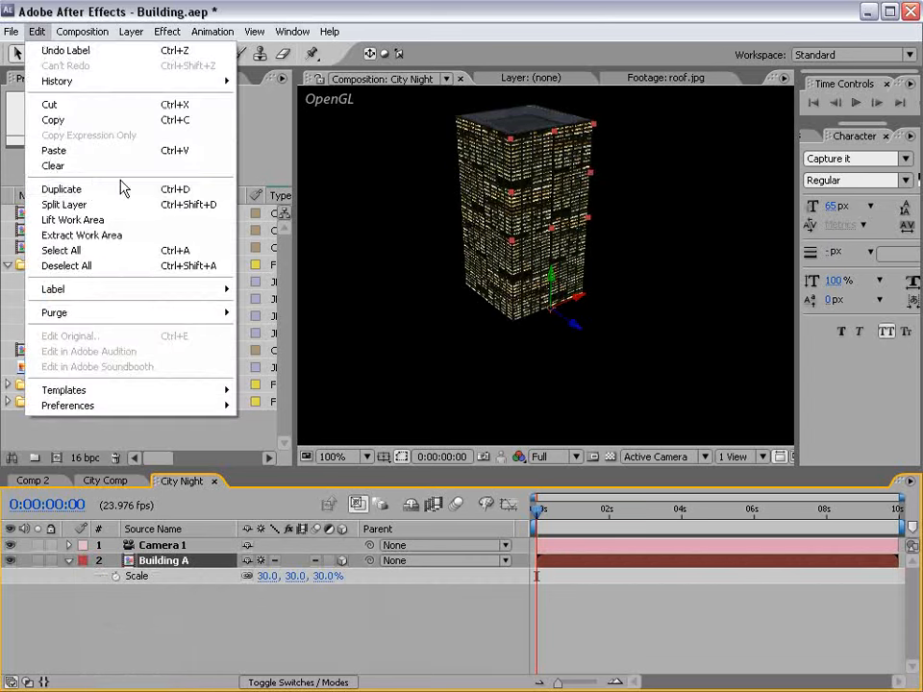
click(168, 191)
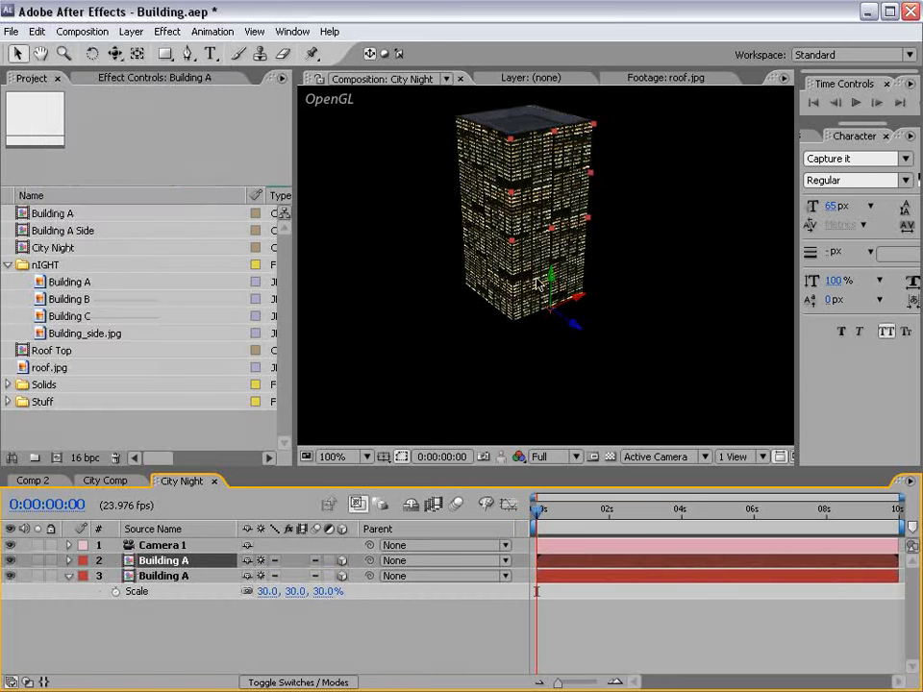
Step: Move the duplicated Building A forward in depth, clear of the original, and adjust its height to roughly match
drag(586, 338, 879, 532)
drag(675, 168, 662, 69)
scroll(578, 250, down, 1)
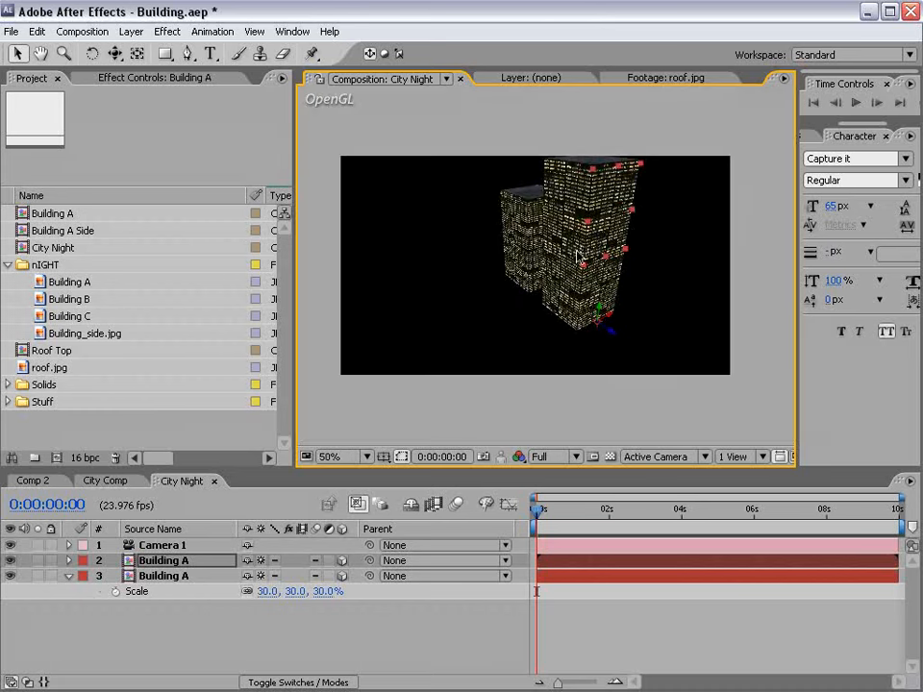
drag(633, 158, 589, 238)
Step: Duplicate the front building, place the copy behind the original, and scale it to 17.4, 40.7, 17.4% as a slim tower
key(ctrl+d)
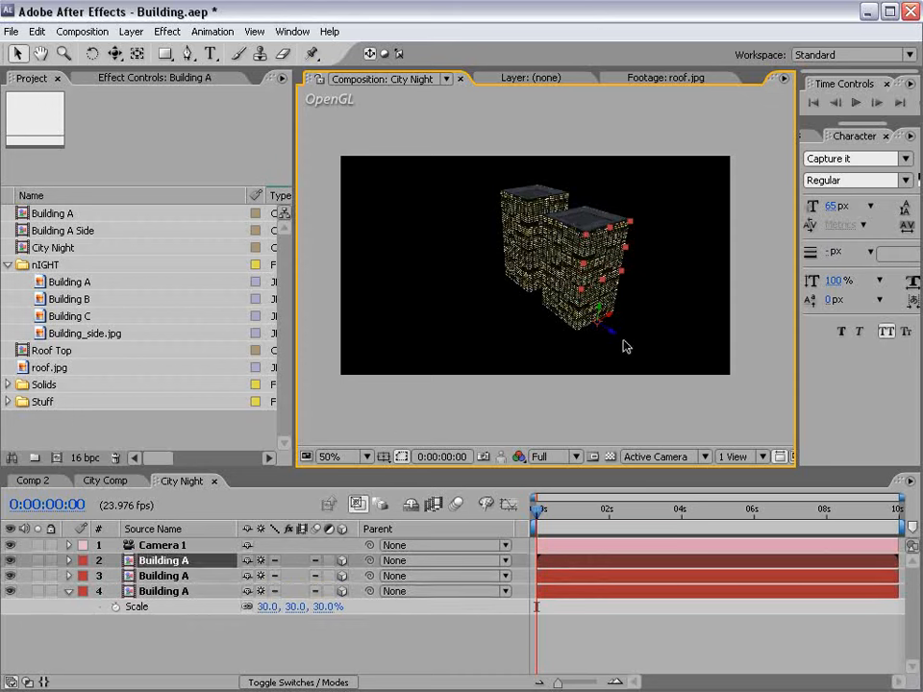
drag(611, 336, 279, 154)
drag(487, 183, 472, 123)
scroll(543, 293, up, 1)
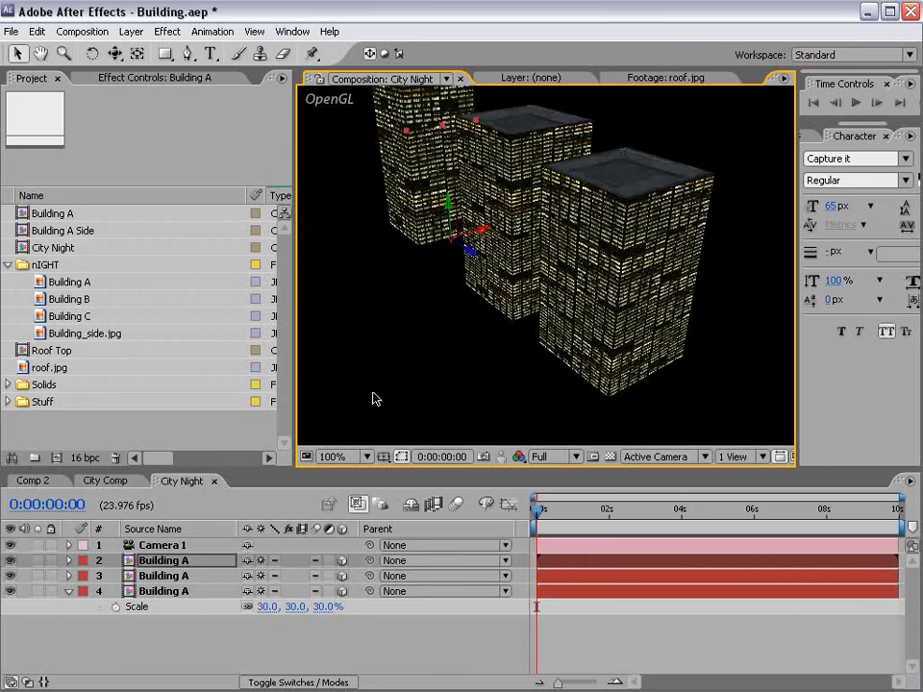
key(s)
drag(296, 577, 276, 577)
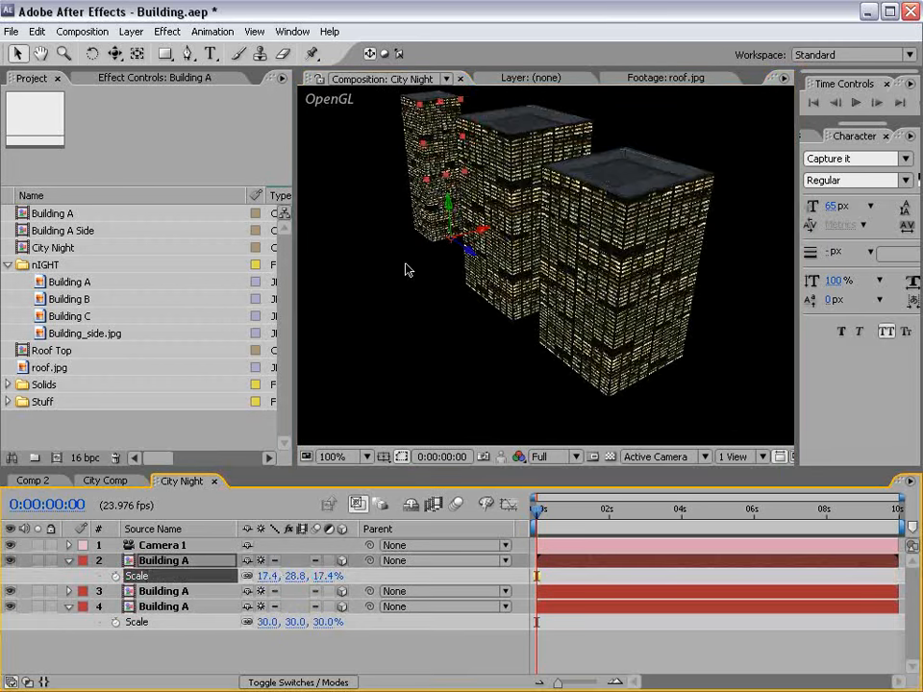
scroll(552, 251, down, 1)
scroll(449, 226, up, 1)
drag(440, 215, 436, 152)
Step: Narrow the front building slightly, then duplicate it and place a shorter copy beside it along the X axis
click(632, 352)
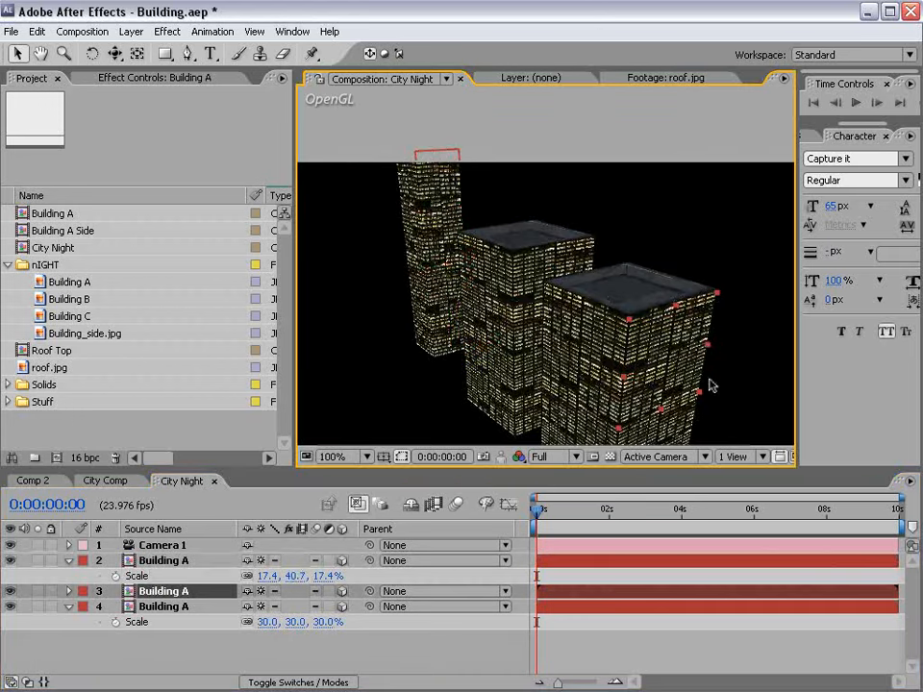
drag(700, 390, 689, 399)
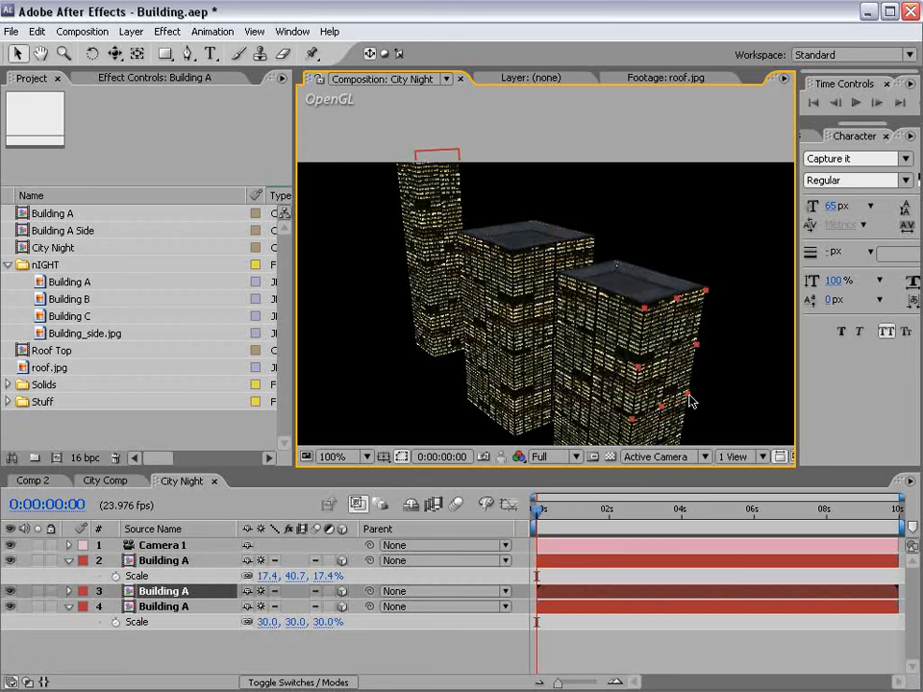
scroll(543, 350, down, 1)
key(ctrl+d)
drag(613, 382, 659, 358)
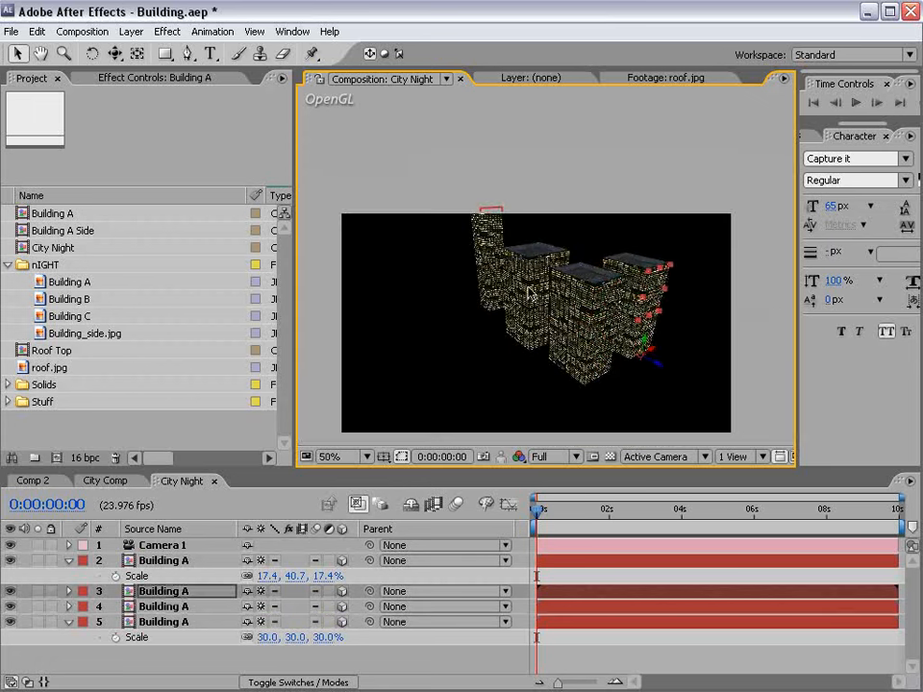
drag(658, 269, 657, 286)
Step: Duplicate the middle building as a shorter block on the near left side, and add a second copy closer to the camera
click(524, 351)
key(ctrl+d)
drag(524, 357, 408, 402)
drag(489, 268, 488, 317)
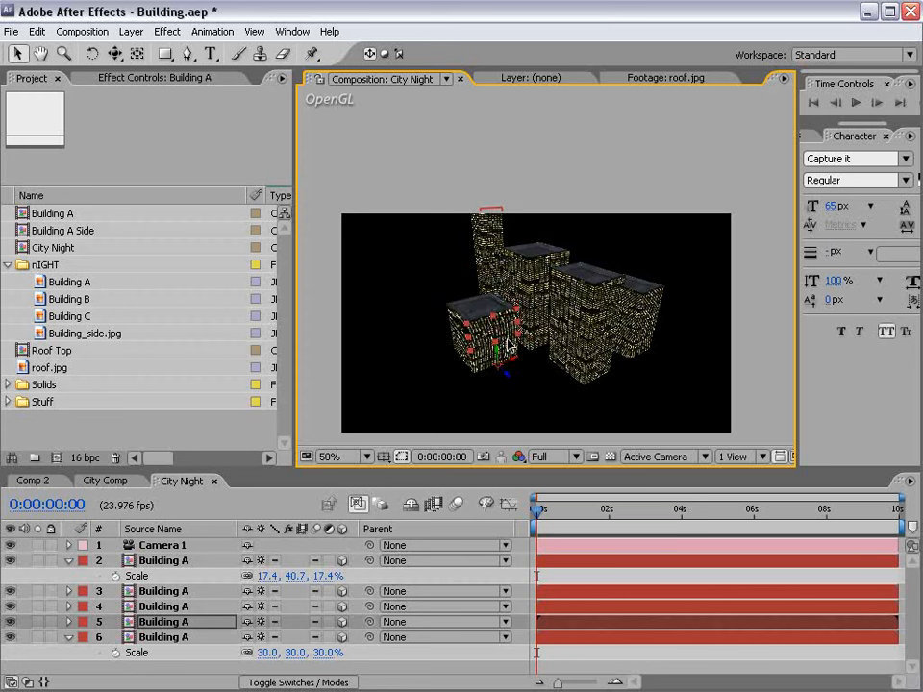
key(ctrl+d)
drag(510, 379, 552, 422)
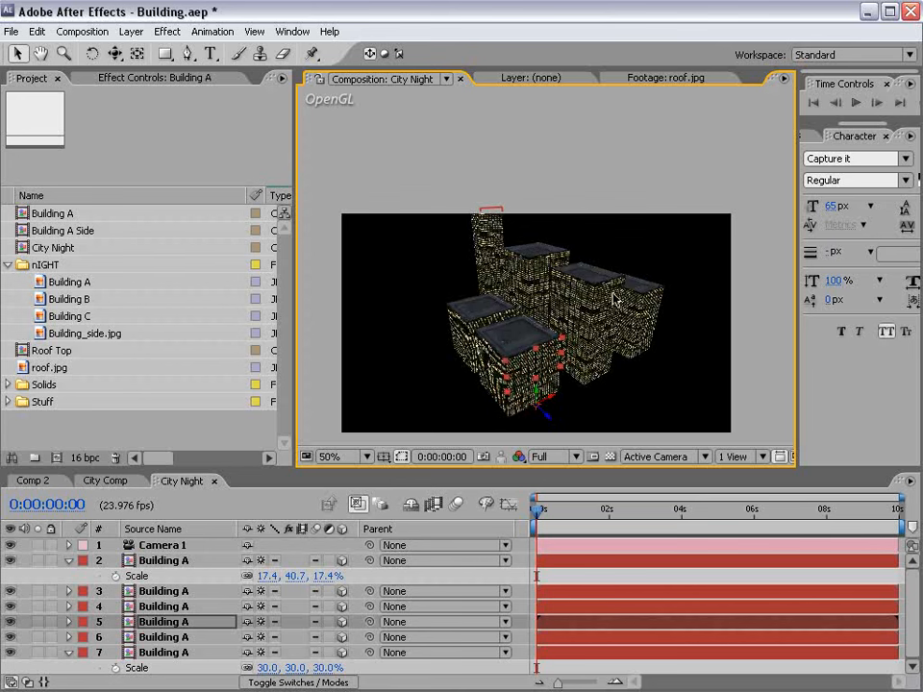
Step: Duplicate the middle building, place the copy at the back right, and scale it to 37.9, 62.6, 37.9% as a tall tower
click(536, 271)
key(ctrl+d)
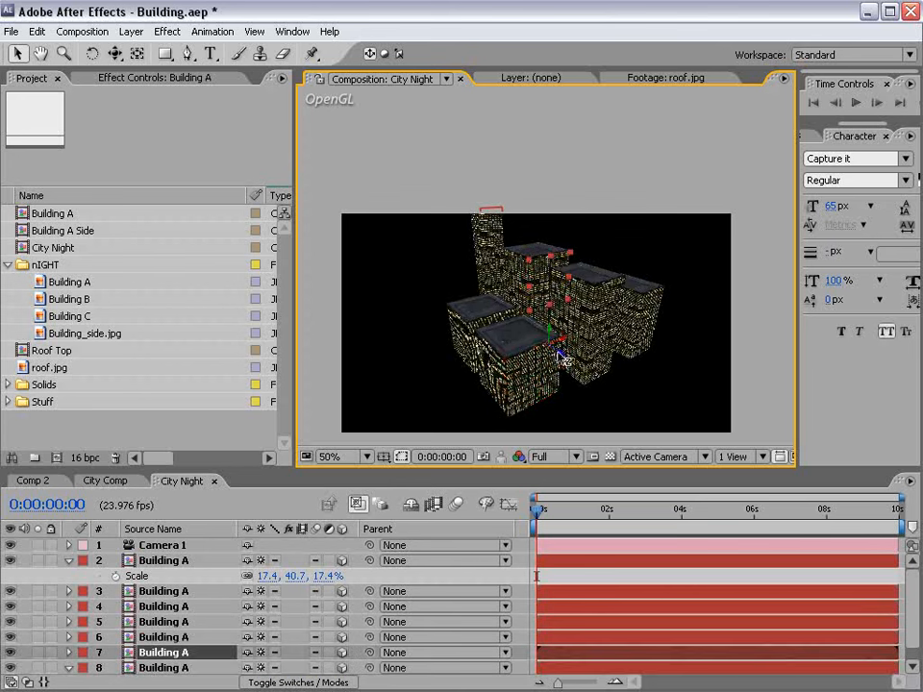
drag(558, 341, 805, 257)
click(684, 331)
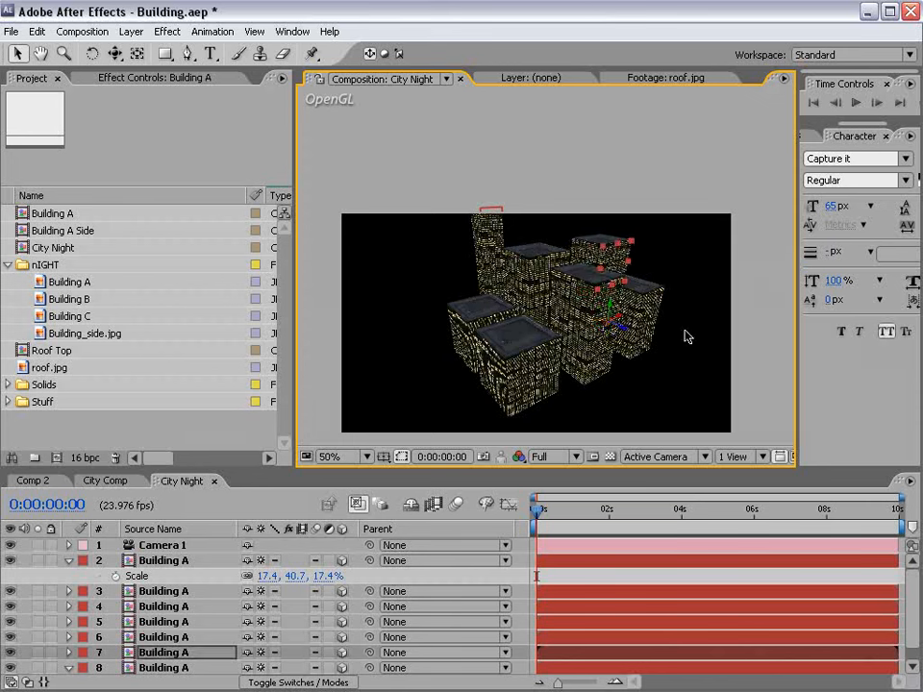
drag(623, 328, 573, 301)
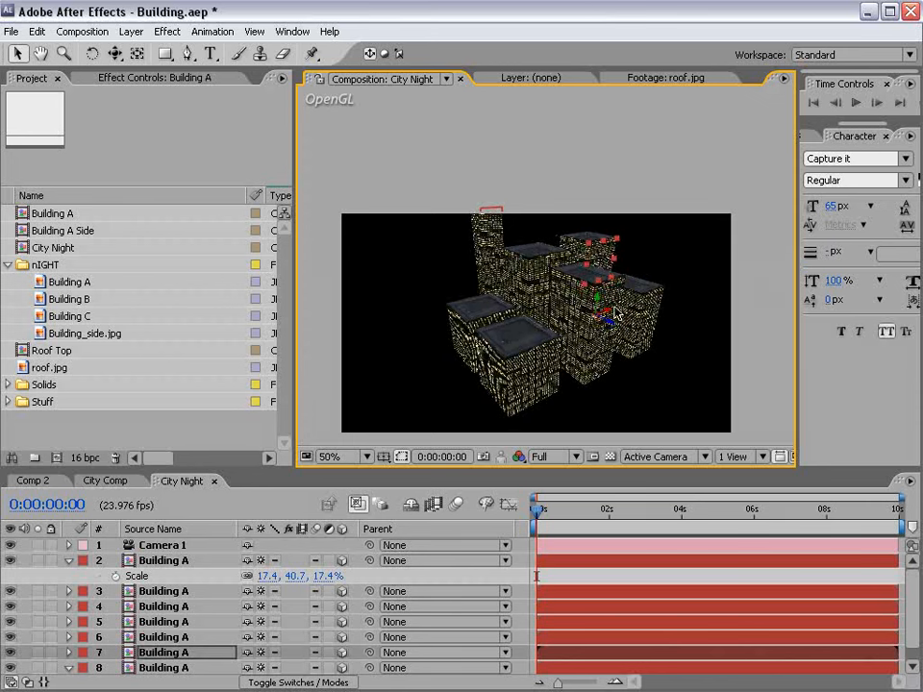
drag(590, 241, 597, 181)
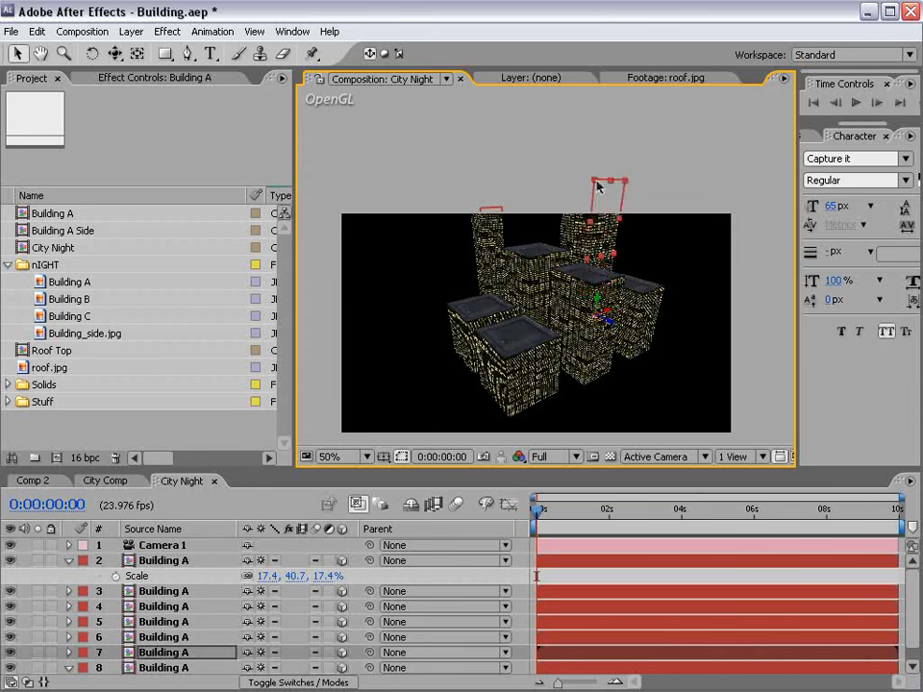
key(s)
drag(290, 634, 303, 634)
Step: In the Top view, move the tall 37.9% wide tower further back from the other buildings
key(comma)
click(657, 458)
click(659, 550)
key(comma)
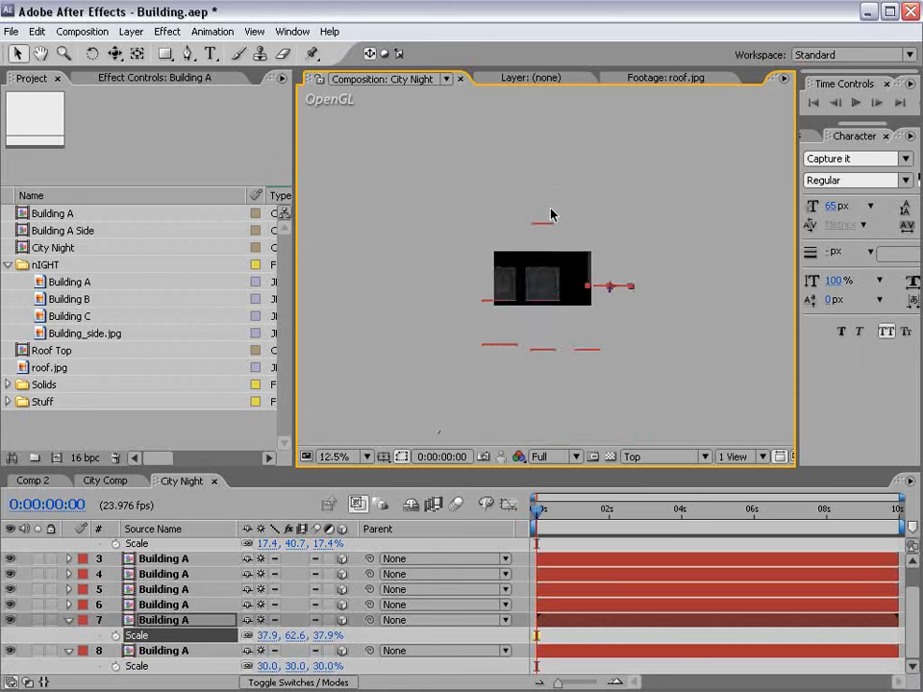
key(comma)
key(period)
drag(620, 291, 623, 260)
Step: Reframe the Top view so all the building footprints fit in frame, and nudge the tall tower slightly further back
click(663, 458)
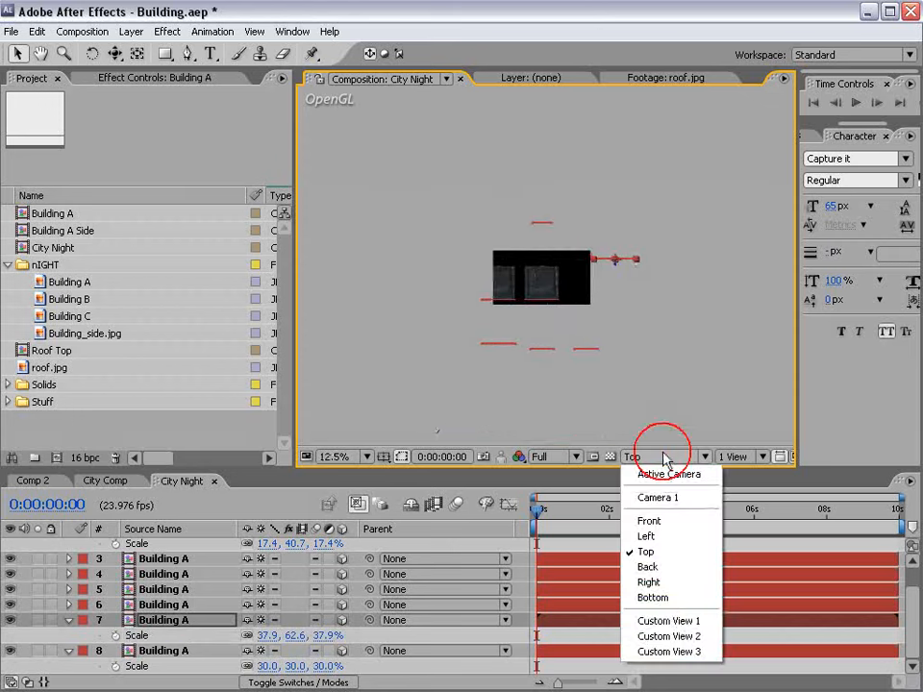
click(661, 552)
key(c)
key(c)
drag(541, 256, 549, 492)
scroll(544, 280, up, 3)
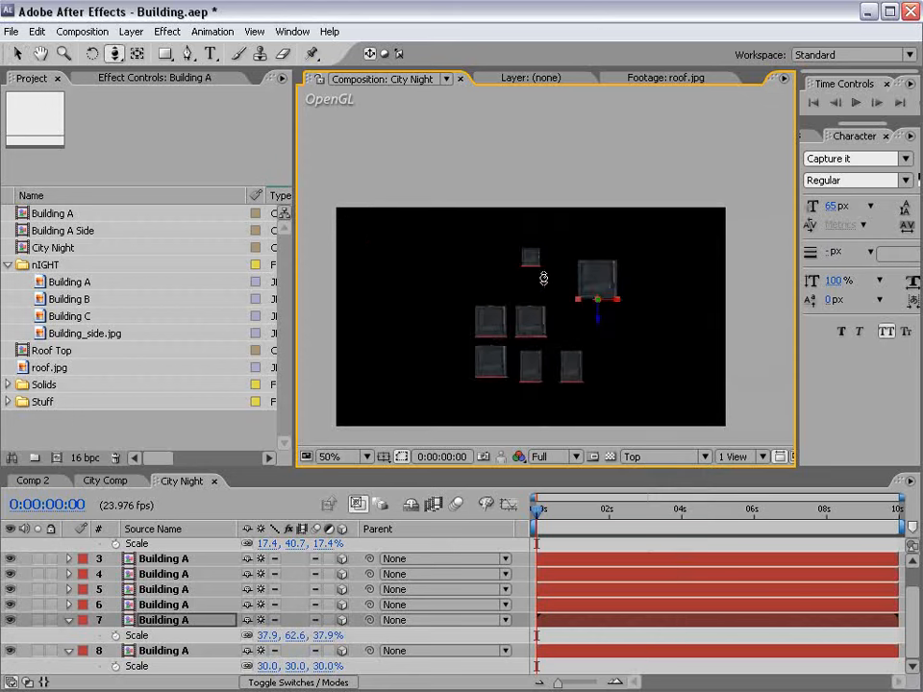
drag(538, 304, 542, 368)
key(c)
key(c)
drag(589, 318, 573, 336)
key(v)
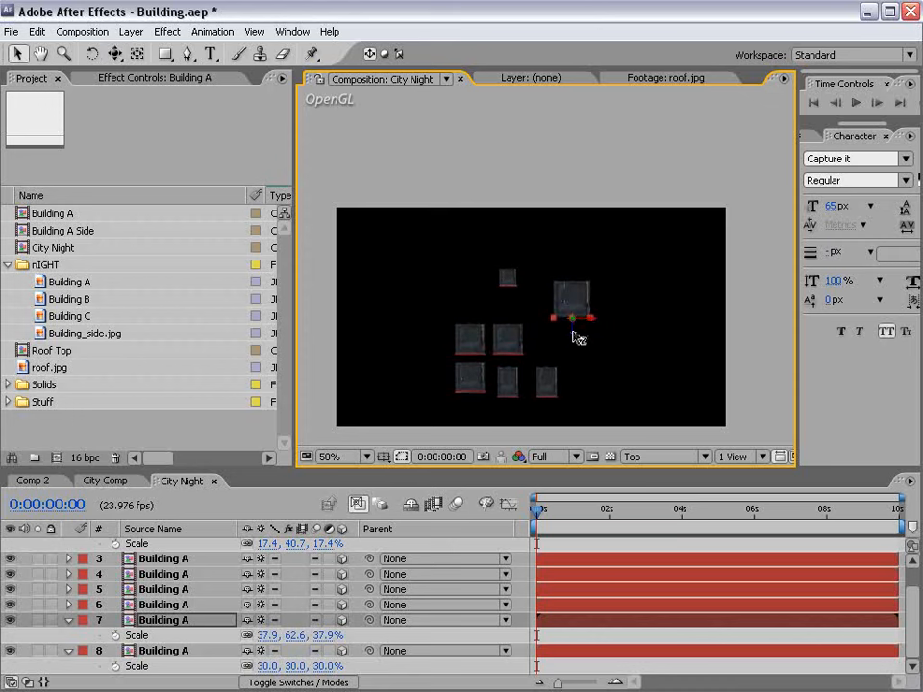
Step: Return to the Active Camera view and examine the building layout in an enlarged composition view
click(627, 458)
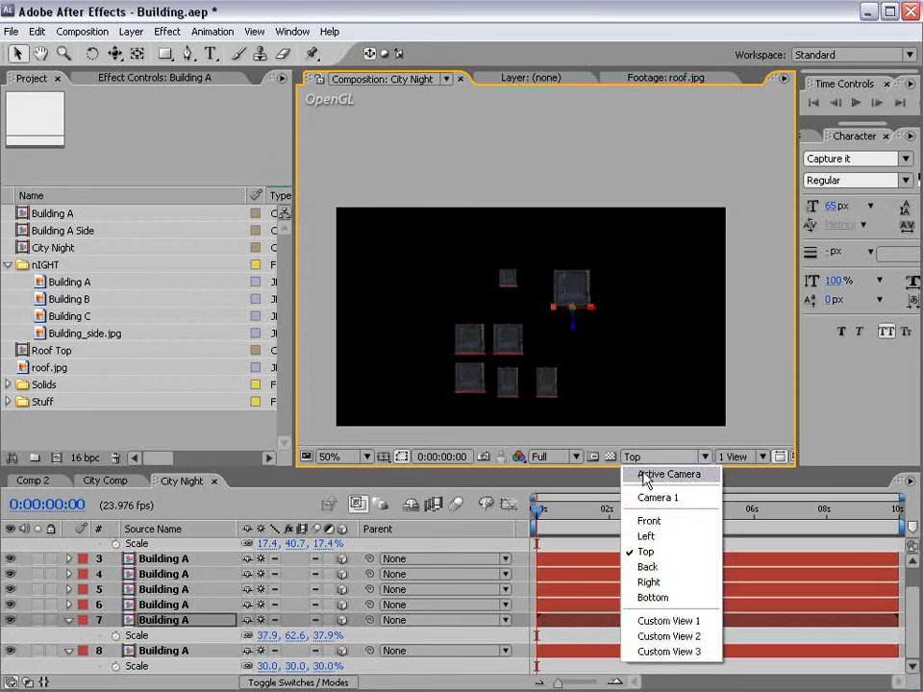
click(644, 474)
scroll(581, 317, up, 2)
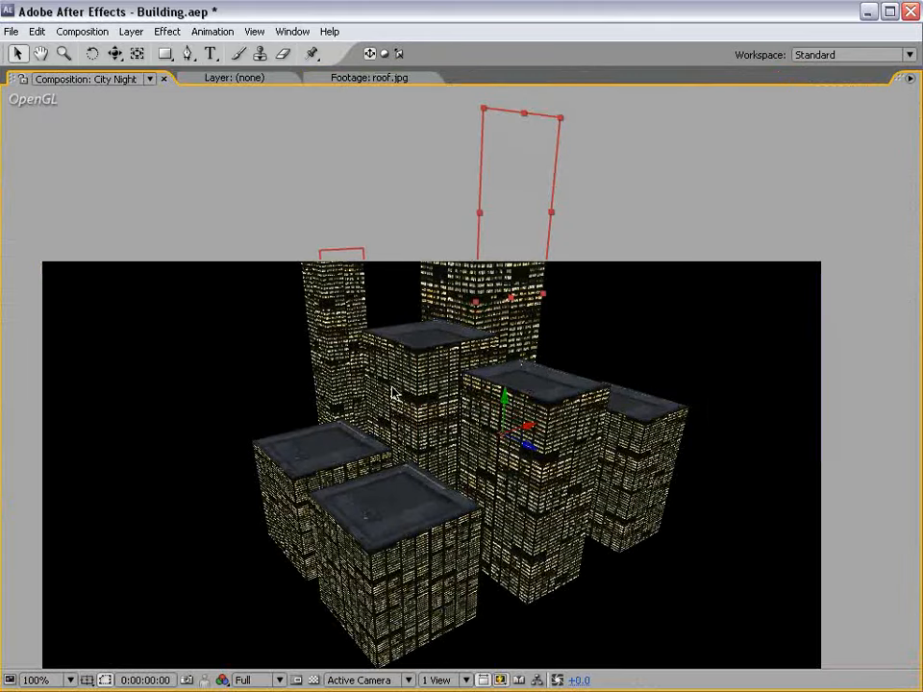
key(comma)
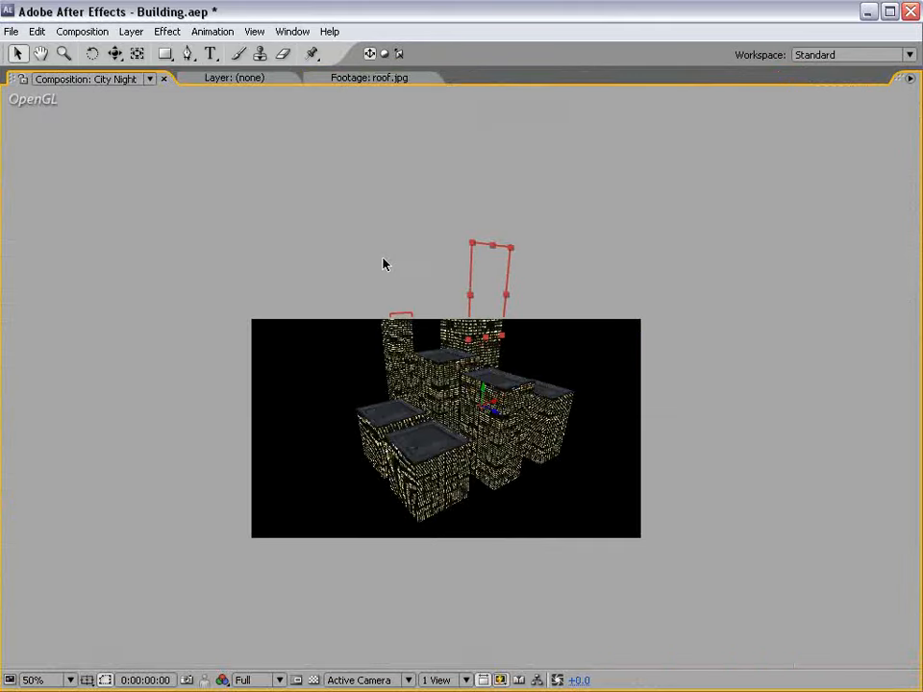
key(grave)
key(comma)
key(period)
shift+click(527, 370)
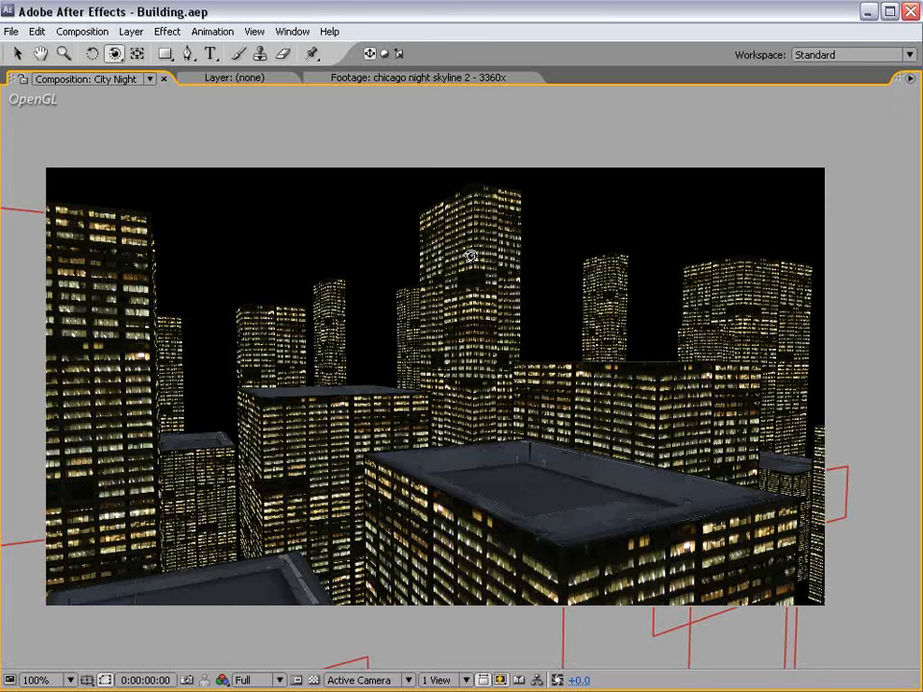
Step: Preview the NY Skyline.jpg footage enlarged, and return to the City Night composition
scroll(470, 254, down, 1)
key(grave)
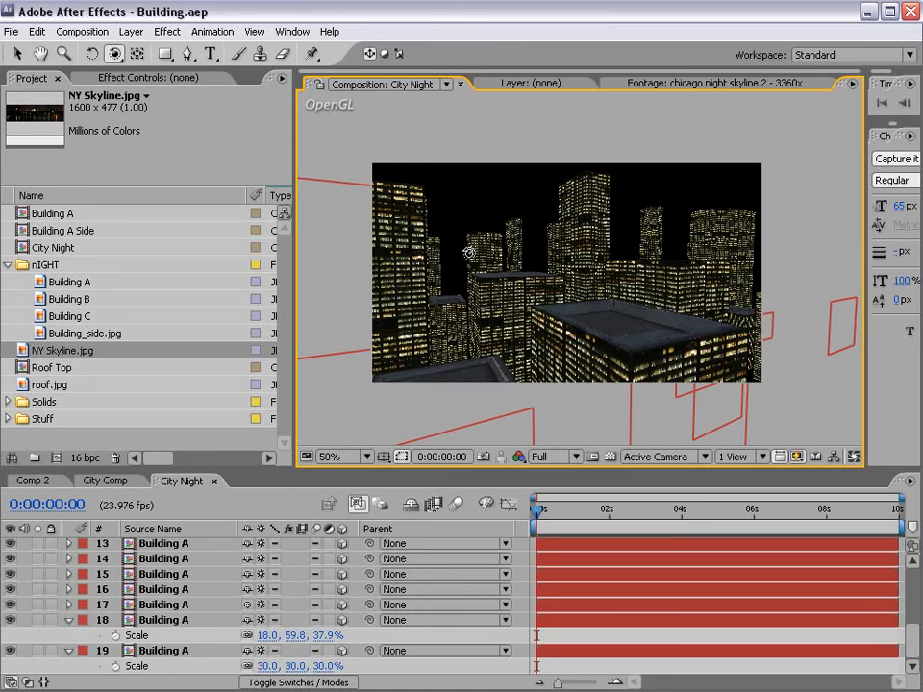
double_click(72, 353)
scroll(568, 303, up, 1)
key(grave)
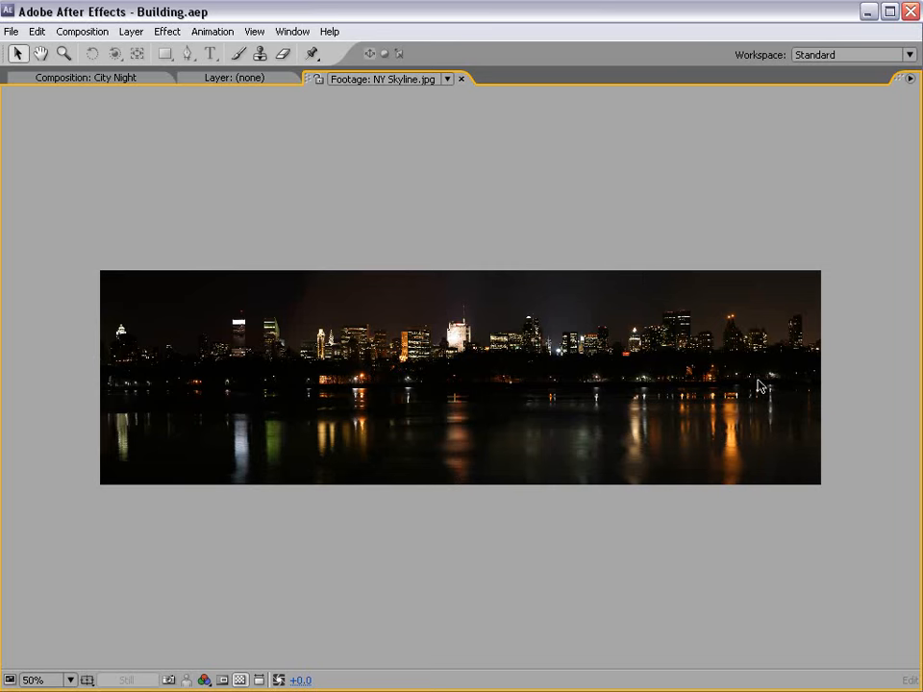
key(grave)
click(391, 81)
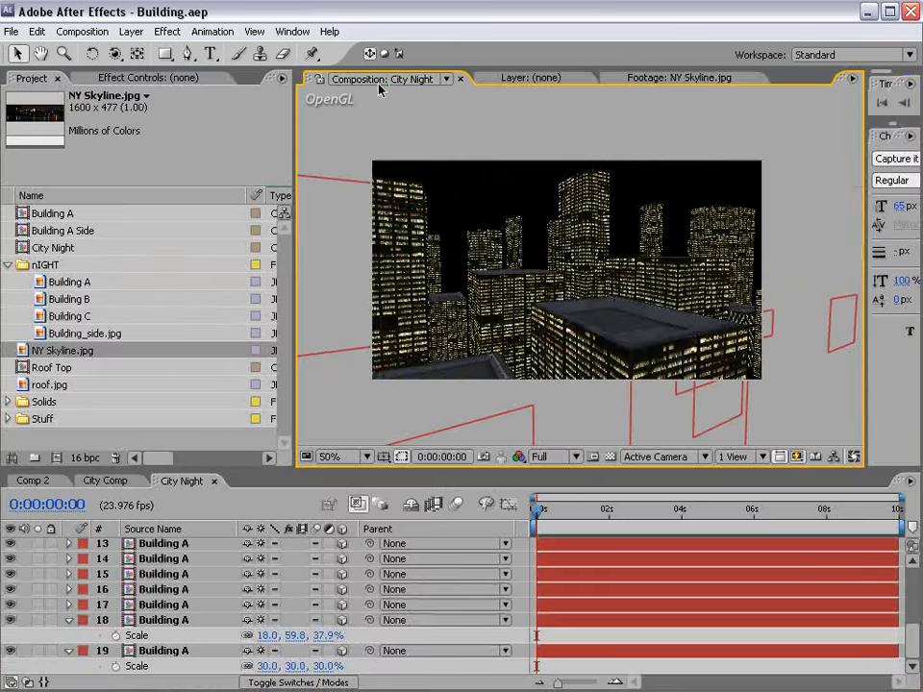
click(781, 633)
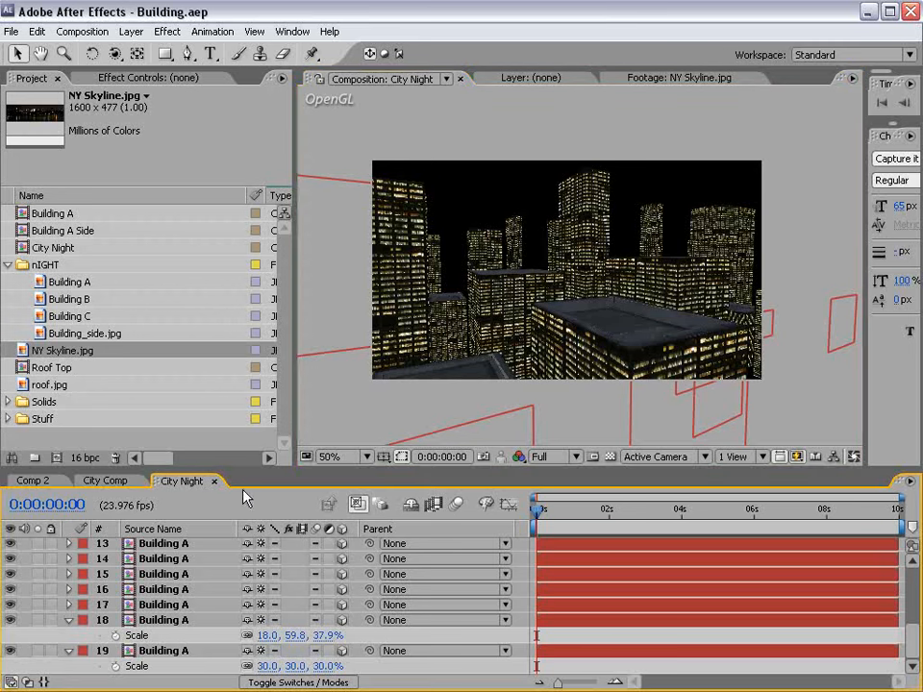
Step: Add NY Skyline.jpg beneath all the buildings as a 3D layer, raised and enlarged to form the background
drag(75, 348, 148, 670)
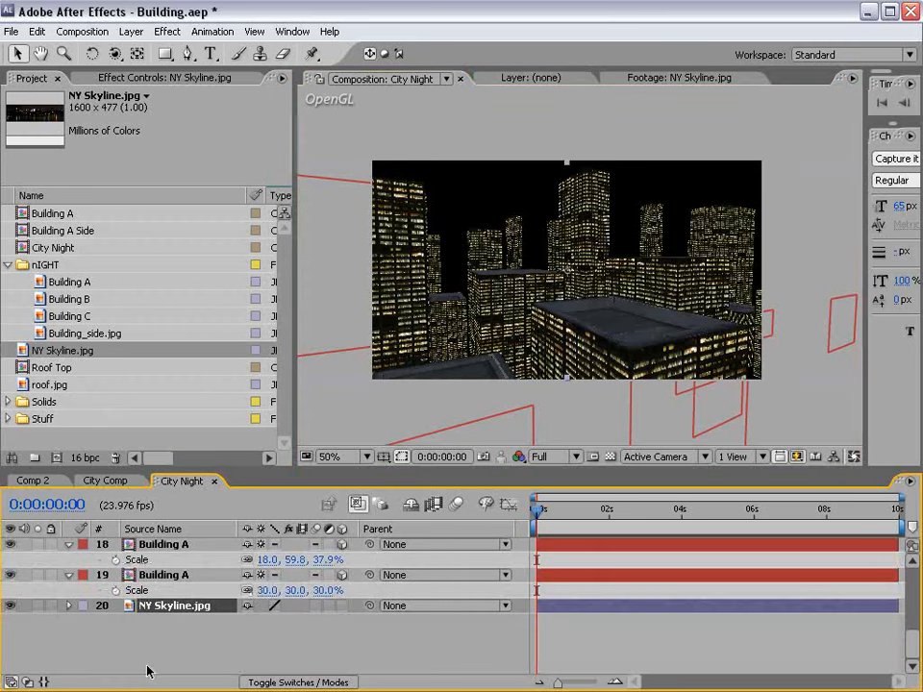
click(341, 606)
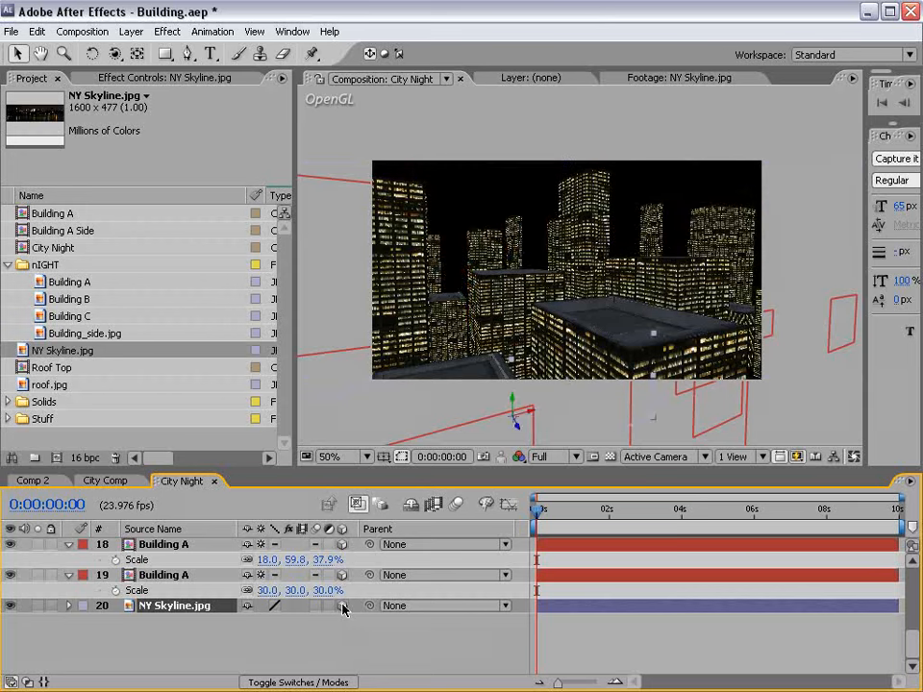
drag(516, 410, 512, 248)
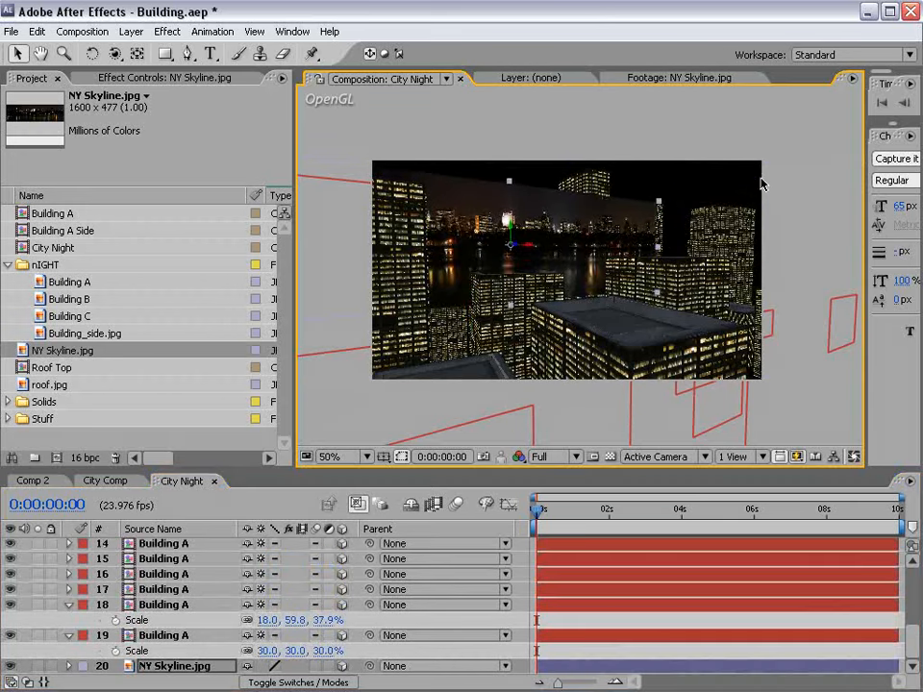
drag(659, 201, 760, 184)
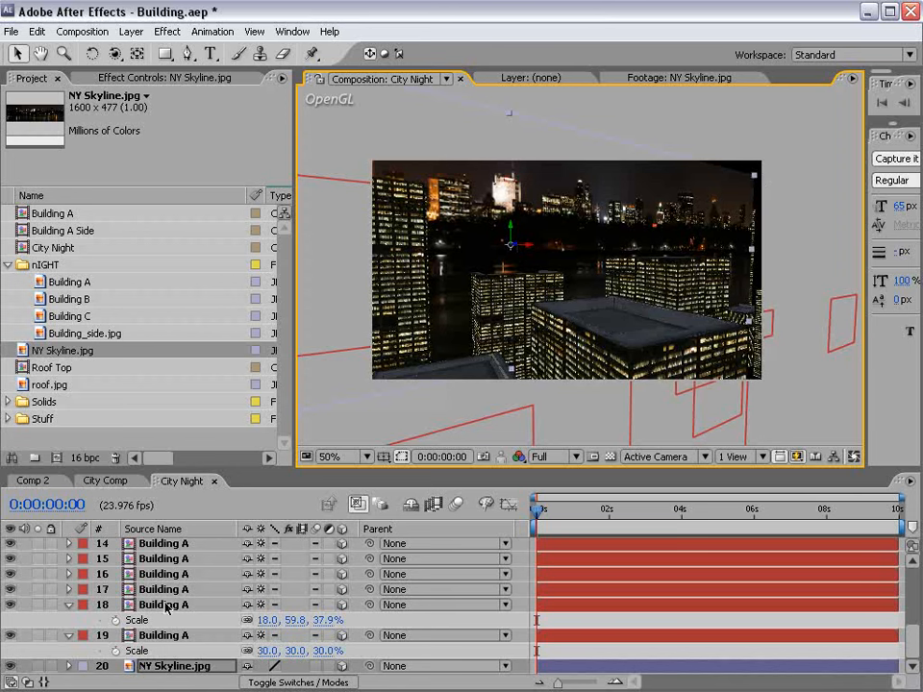
Step: Solo the NY Skyline.jpg layer, push it far back in depth, and enlarge it to compensate
click(37, 665)
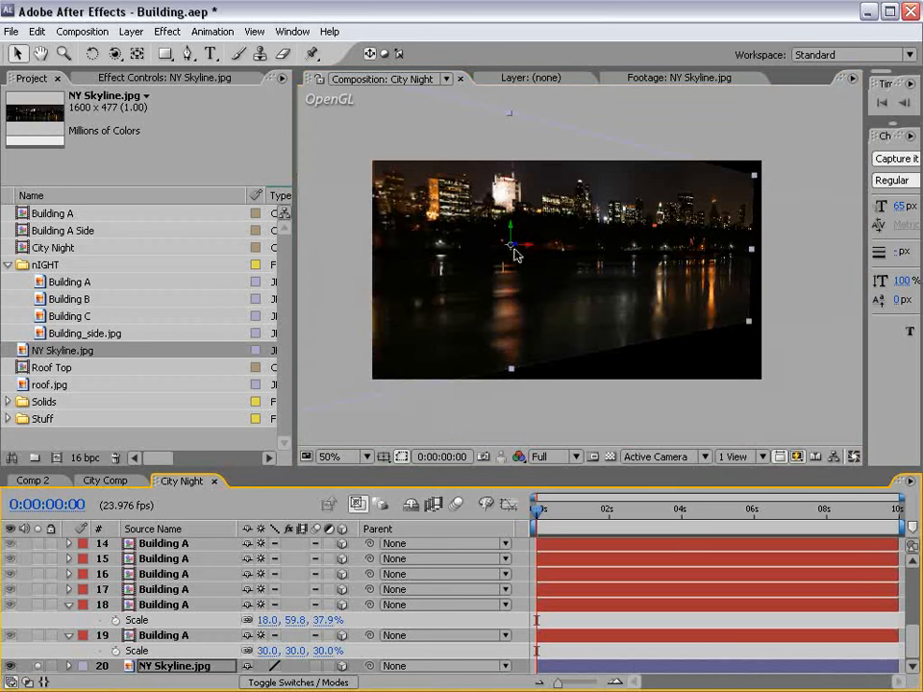
drag(516, 248, 352, 384)
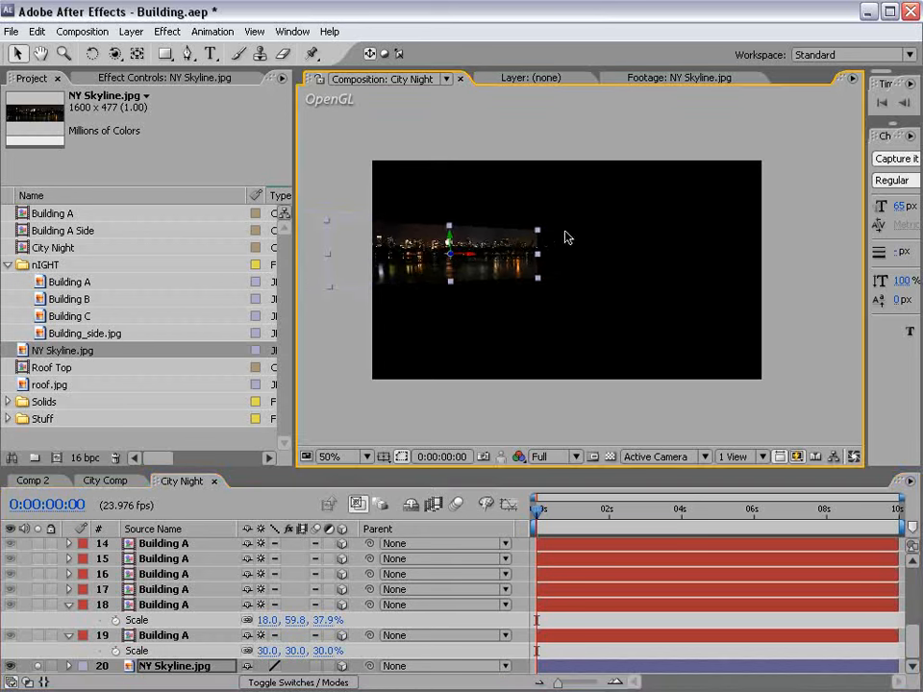
drag(537, 228, 689, 189)
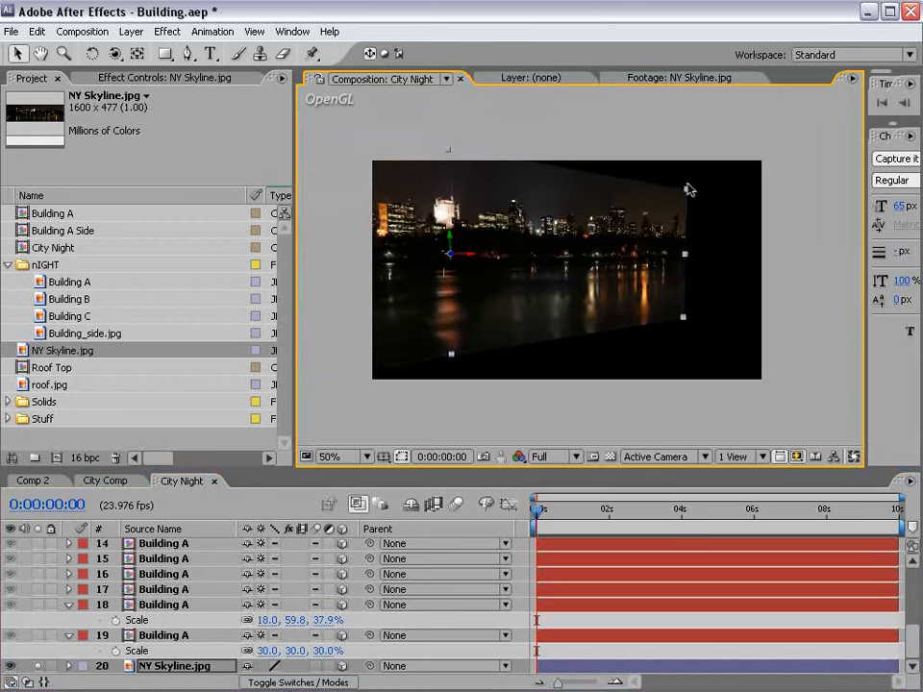
drag(452, 256, 377, 369)
Step: Rotate the skyline layer to face the camera and position it across the upper part of the frame
key(w)
drag(443, 246, 409, 248)
key(v)
drag(449, 289, 565, 262)
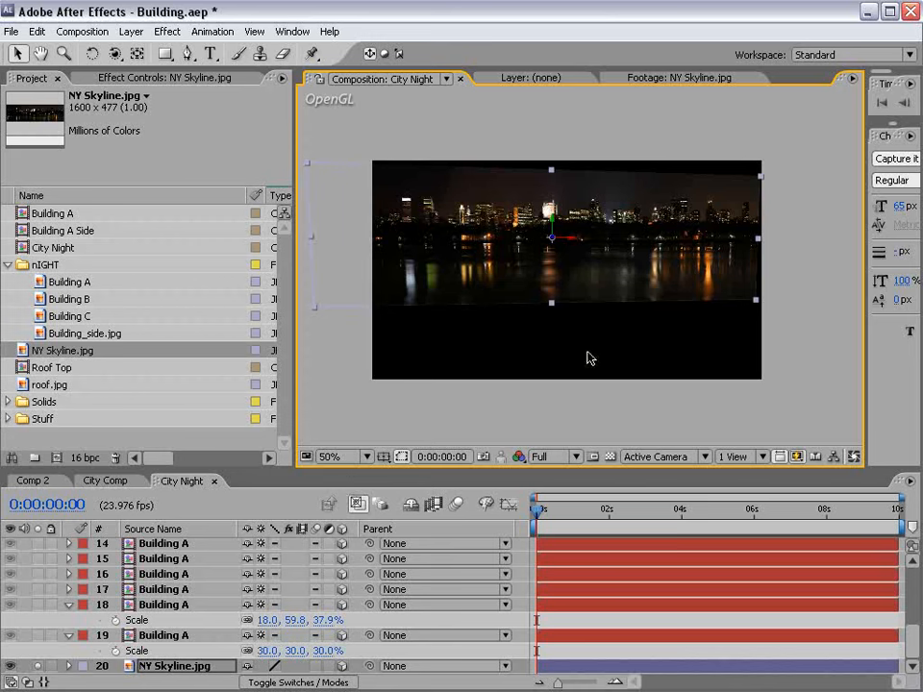
drag(609, 244, 618, 231)
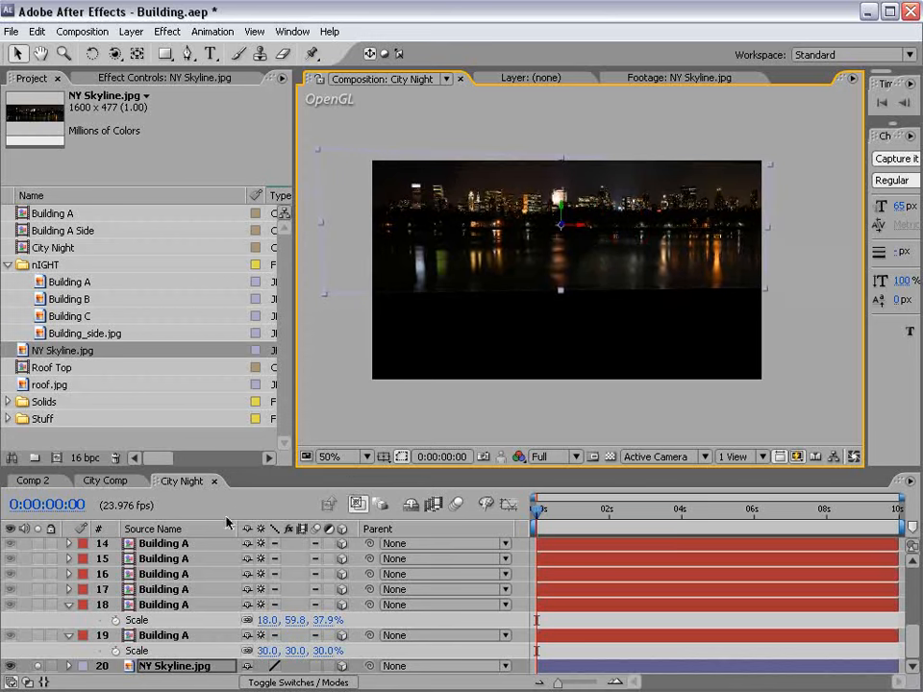
drag(217, 467, 211, 429)
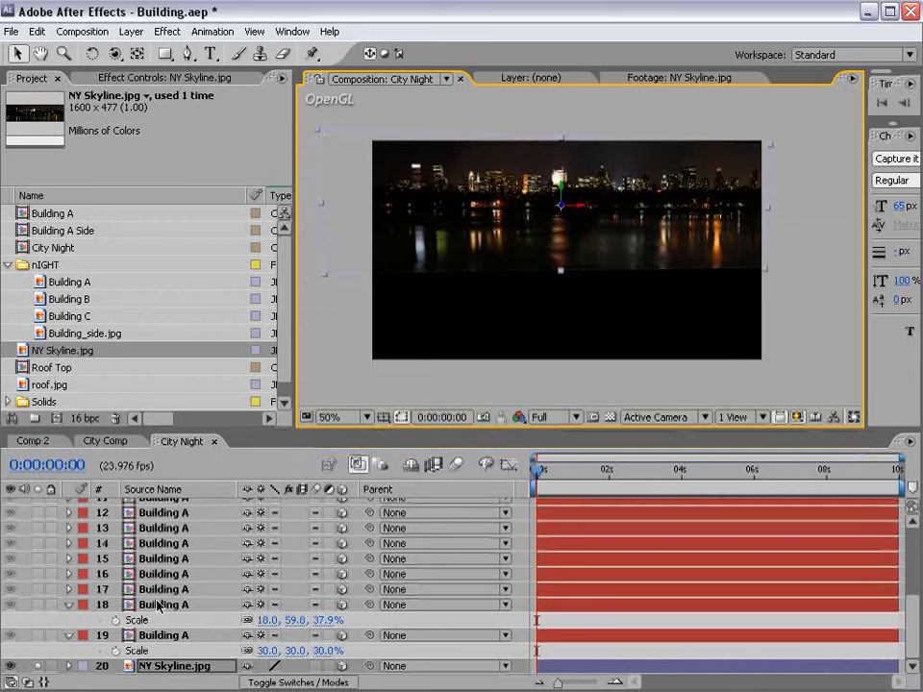
Step: Pre-compose the NY Skyline.jpg layer as NY Skyline.jpg Comp 1, leaving all attributes in City Night, and save the project
click(160, 663)
click(130, 31)
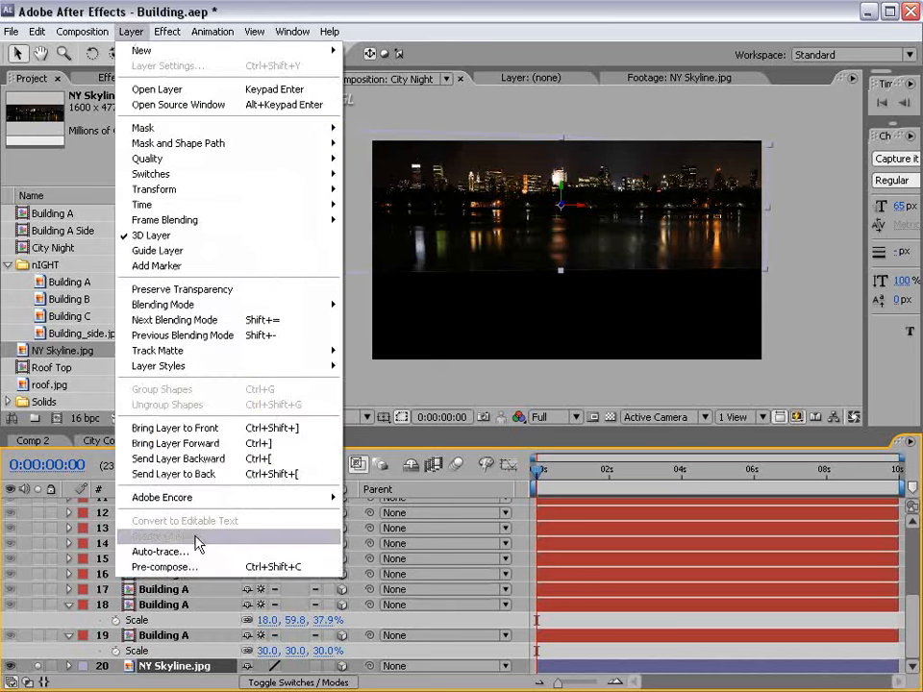
click(135, 560)
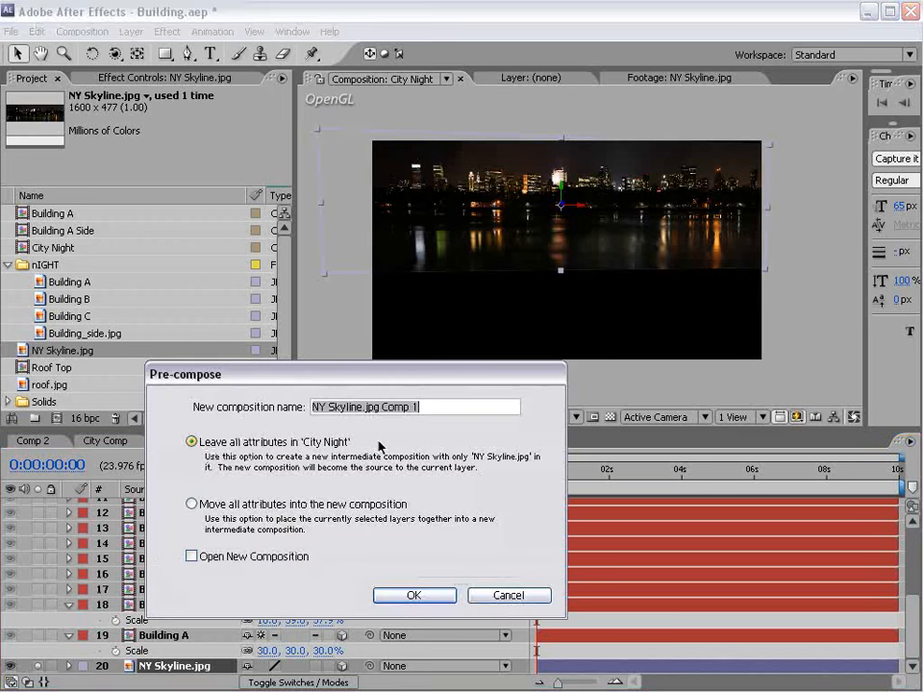
click(412, 596)
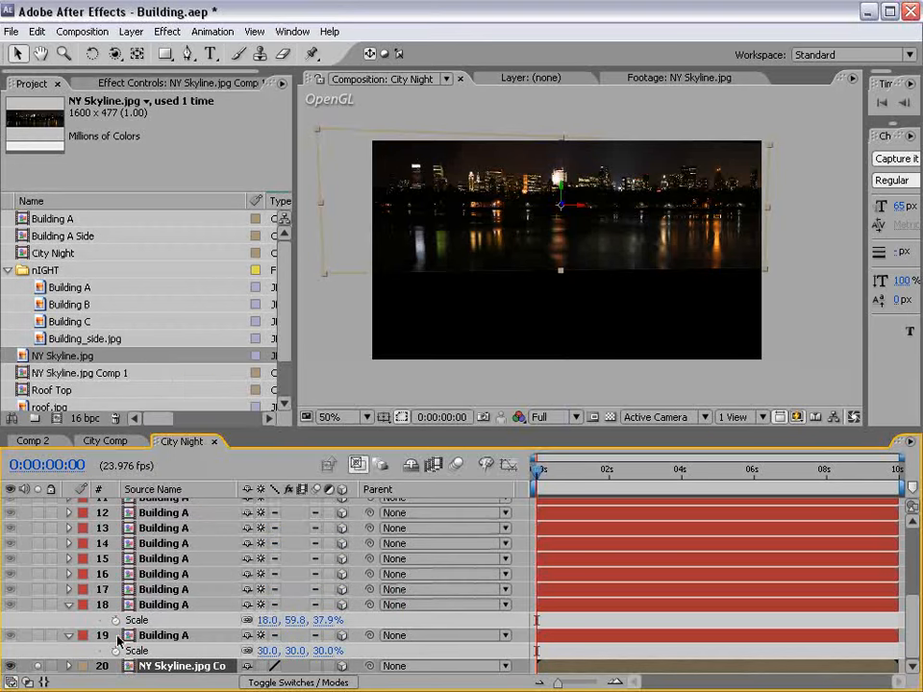
key(ctrl+s)
Step: Open NY Skyline.jpg Comp 1, unlock its aspect ratio, and set the composition height to 1200
double_click(357, 160)
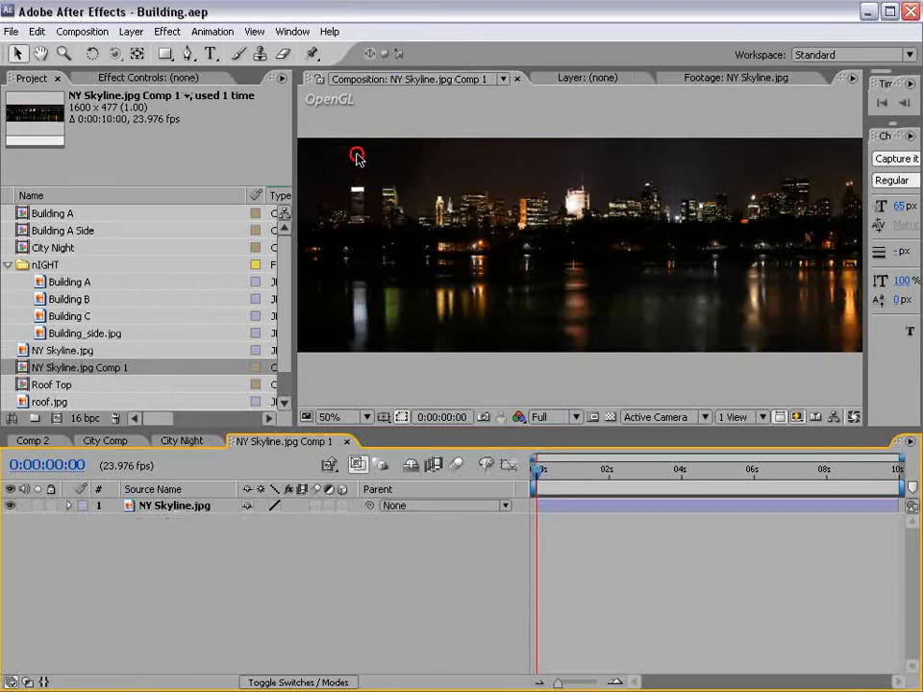
key(grave)
click(81, 31)
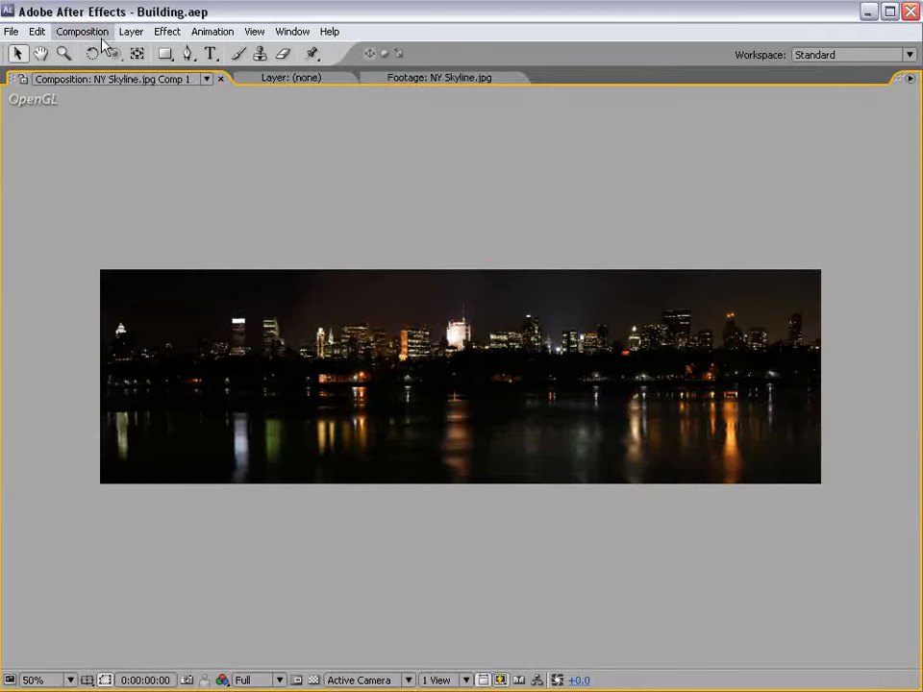
click(118, 73)
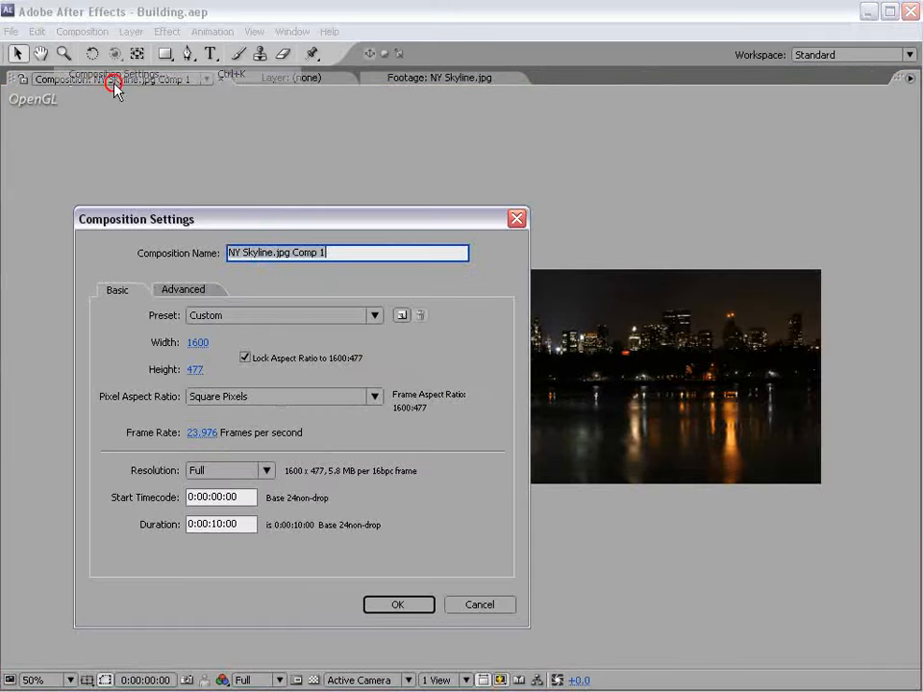
click(193, 373)
click(246, 358)
click(197, 369)
drag(217, 372, 171, 373)
text(1200)
click(397, 605)
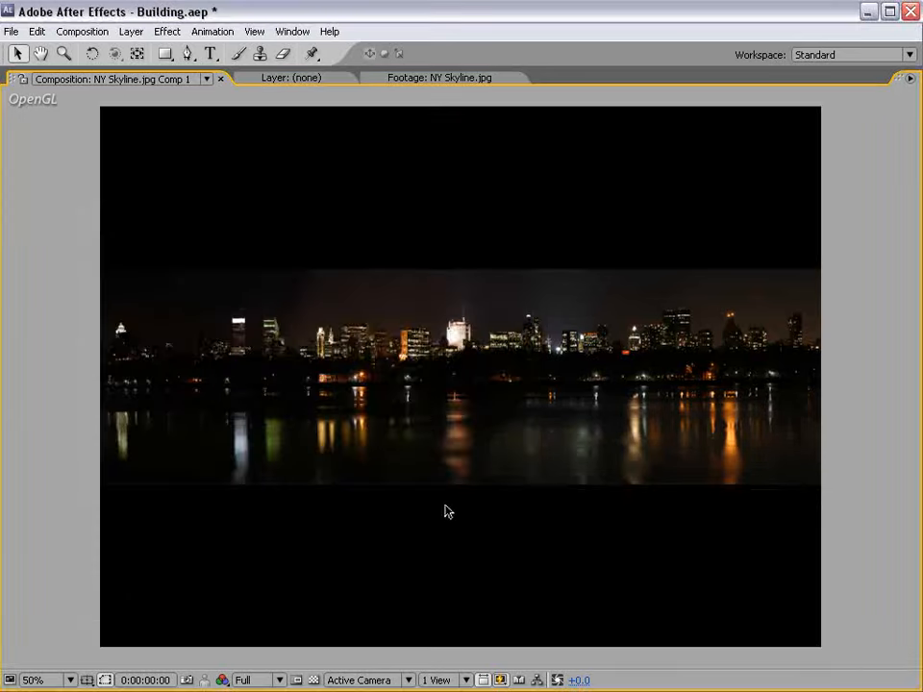
scroll(472, 197, up, 1)
scroll(472, 196, down, 1)
Step: Draw a rectangular mask across the upper edge of the NY Skyline.jpg layer and set it to Subtract
key(grave)
scroll(472, 196, down, 1)
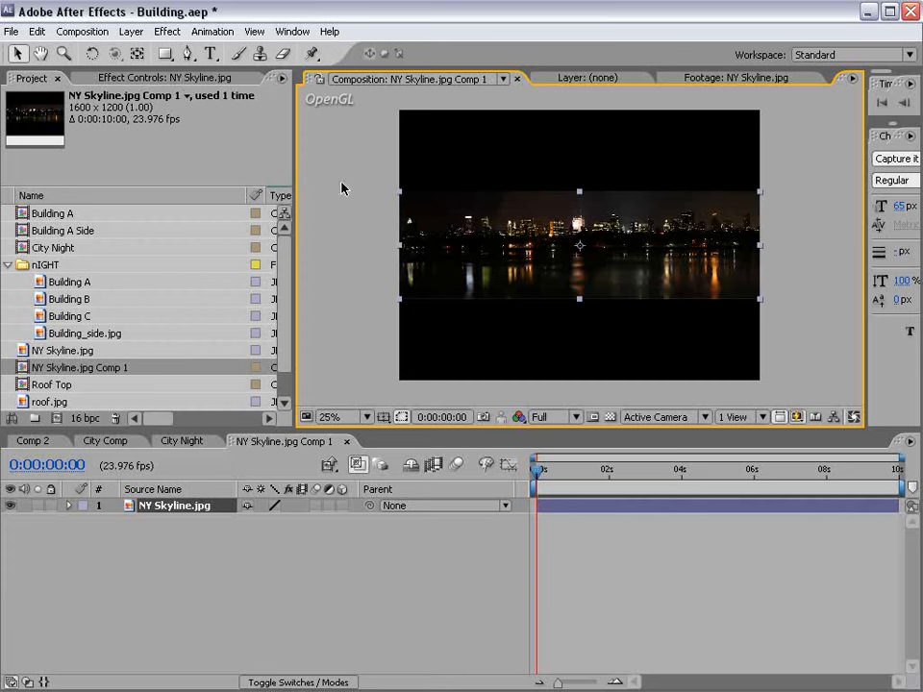
key(q)
key(grave)
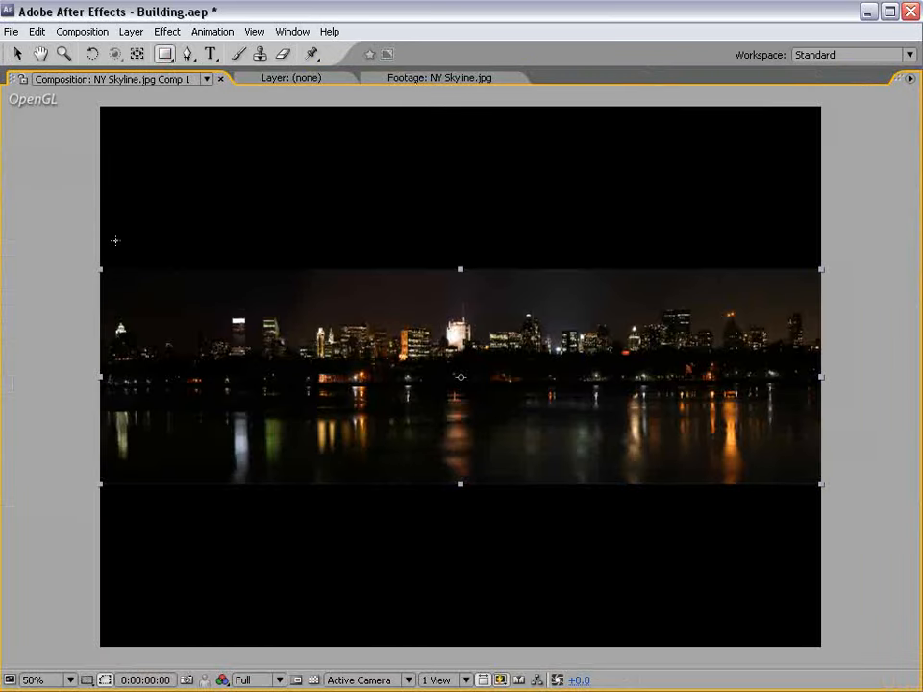
drag(57, 171, 877, 284)
key(grave)
click(269, 536)
click(270, 552)
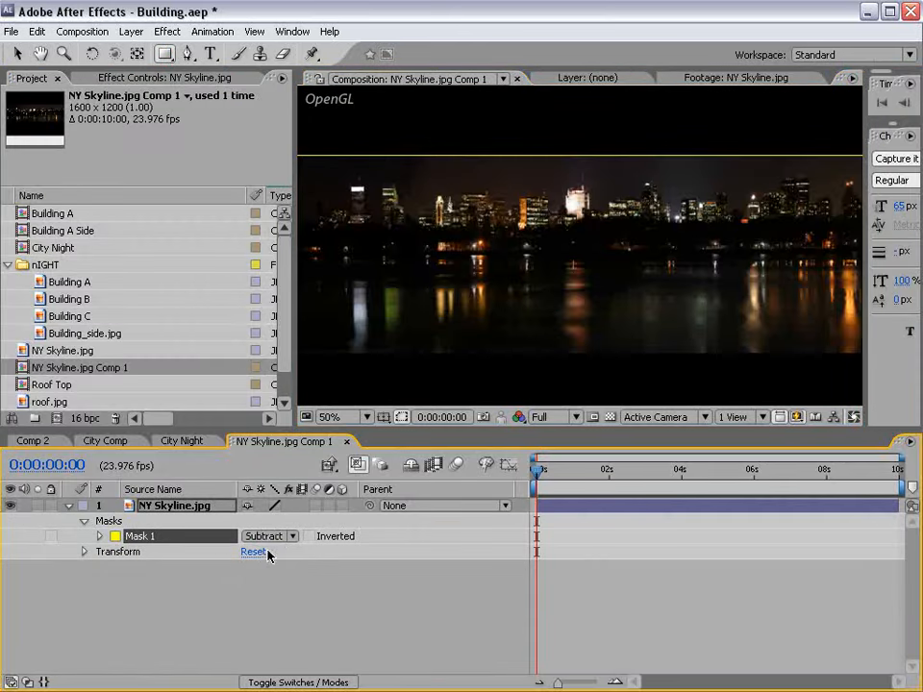
Step: Feather the NY Skyline.jpg mask by 233 pixels and check the softened upper edge
key(f)
drag(272, 536, 534, 553)
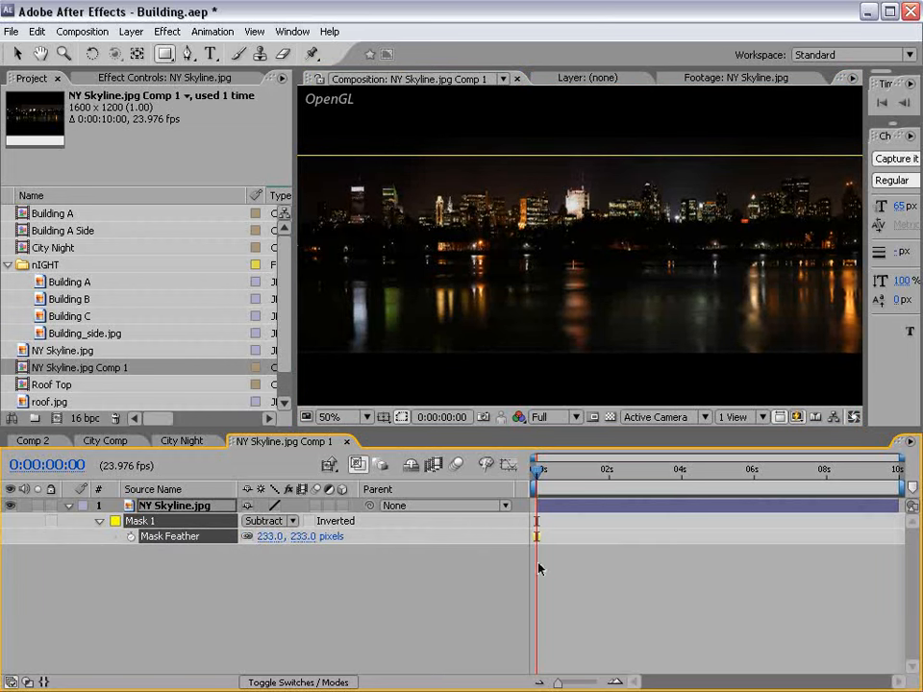
click(569, 602)
key(grave)
key(grave)
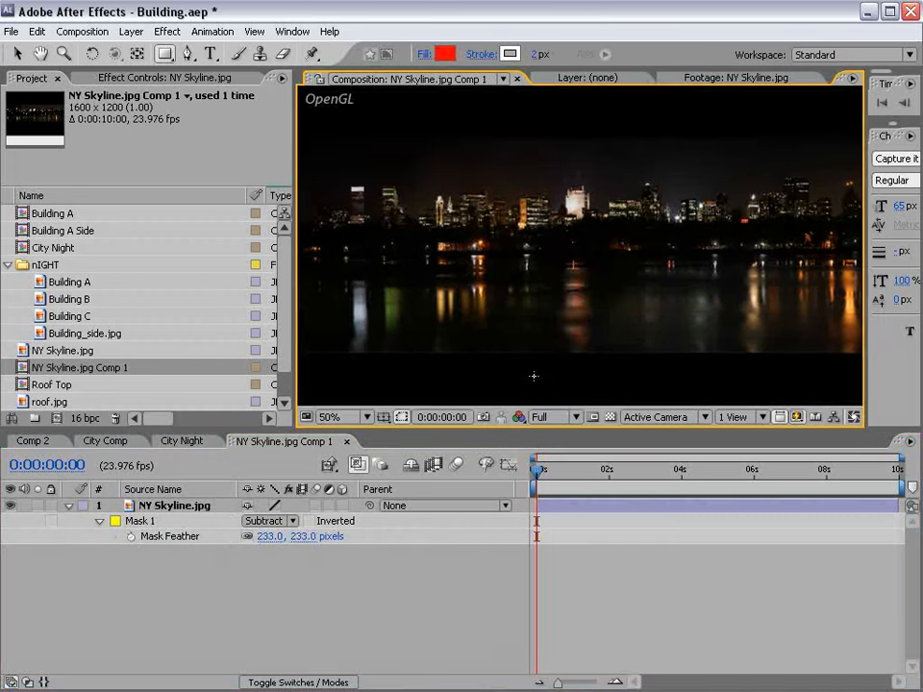
Step: Create a 1600 x 1200 medium royal blue solid above the skyline photo
key(comma)
click(131, 30)
mouse_move(144, 50)
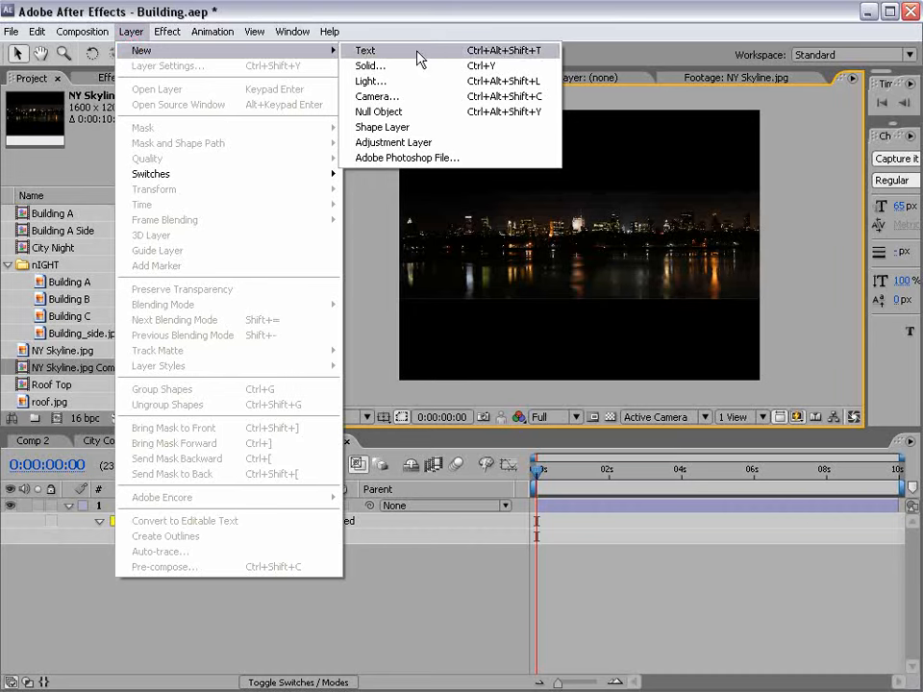
click(397, 67)
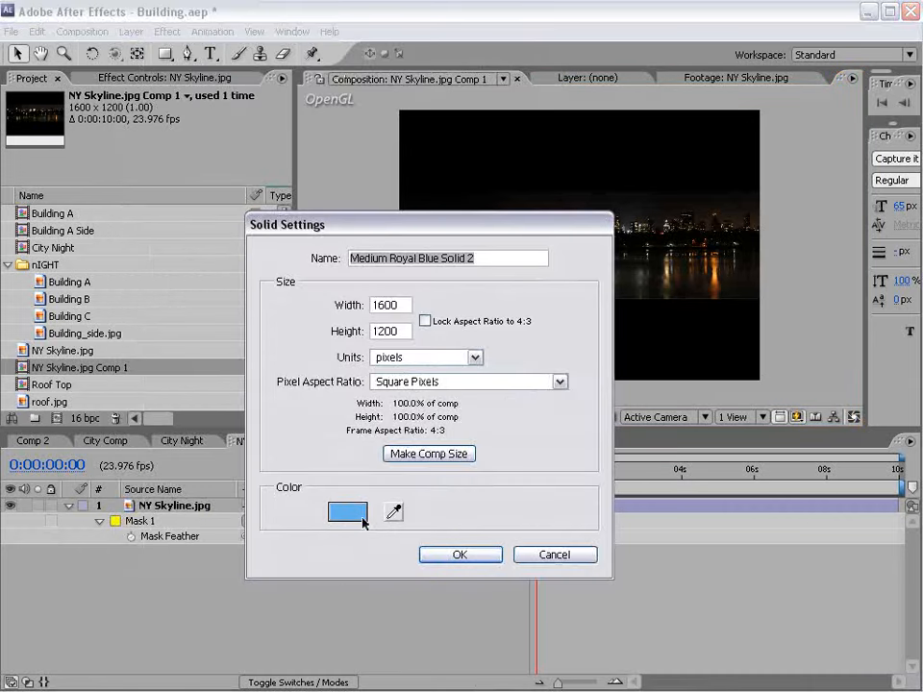
click(441, 556)
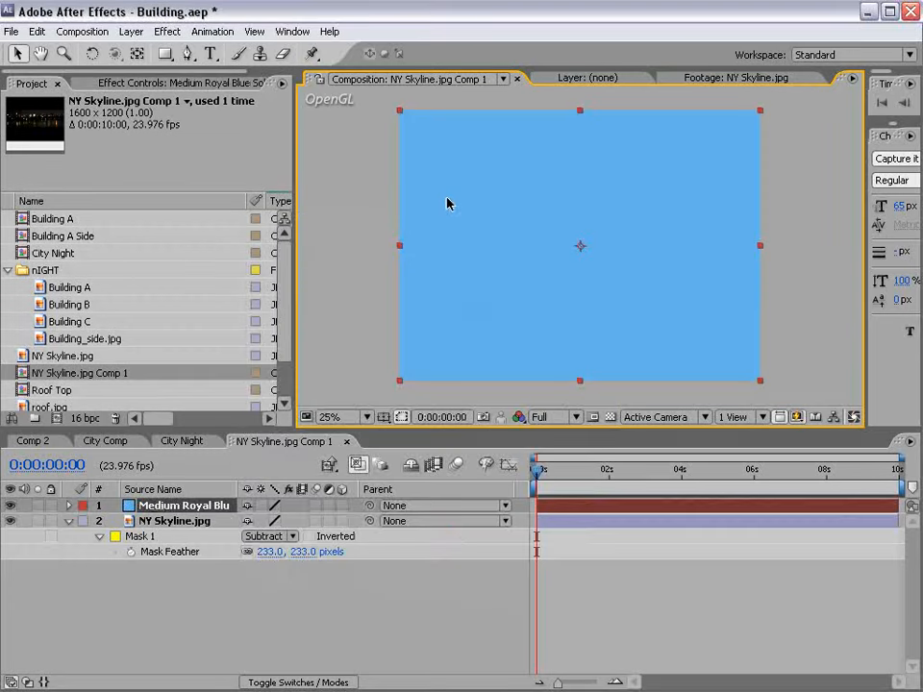
Step: Hide the blue solid while drawing a wide rectangular mask on it across the sky above the skyline, then show it again
click(169, 55)
click(232, 55)
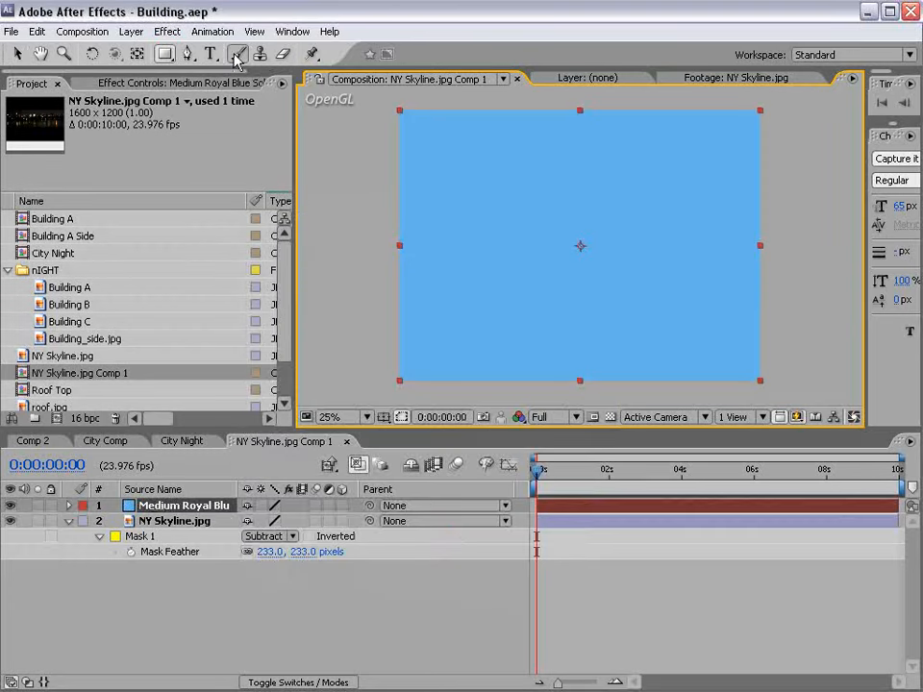
click(10, 506)
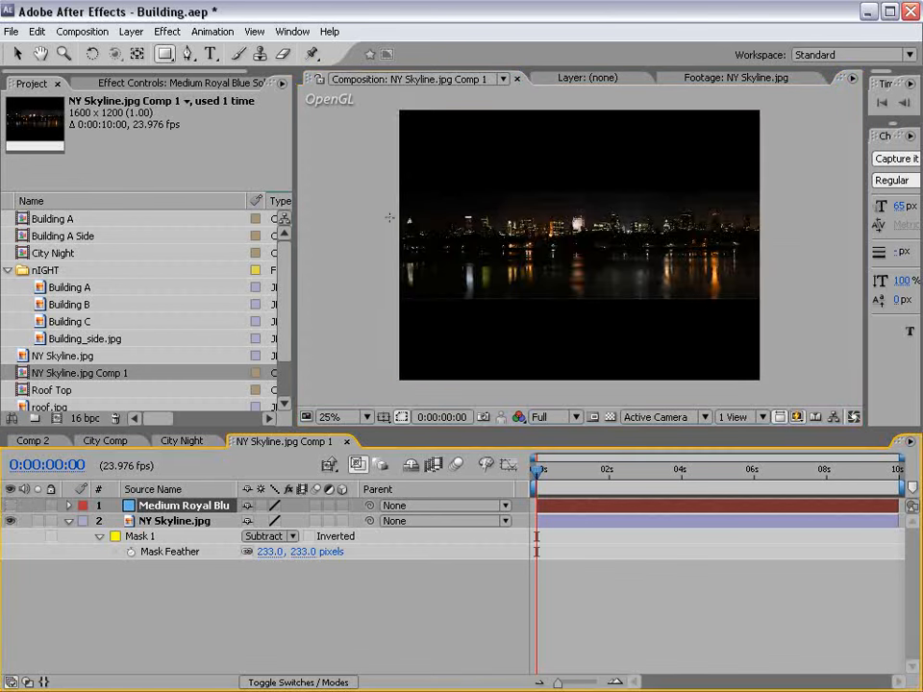
drag(374, 223, 776, 165)
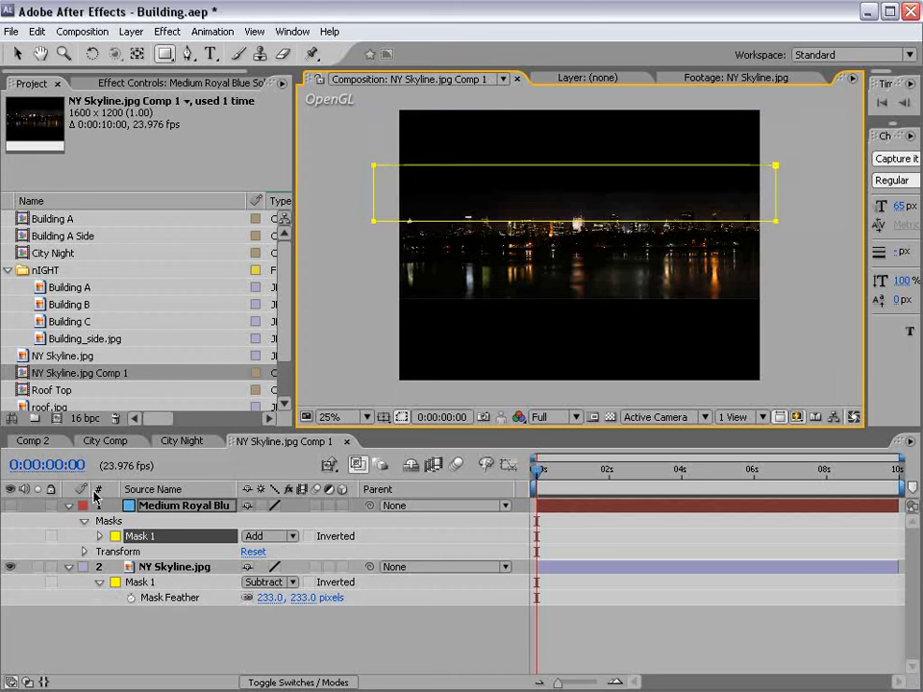
click(10, 504)
Step: Feather the blue solid's mask by 322 pixels and pull its upper-right corner up and outward
key(f)
drag(289, 543, 561, 524)
key(v)
drag(776, 166, 798, 149)
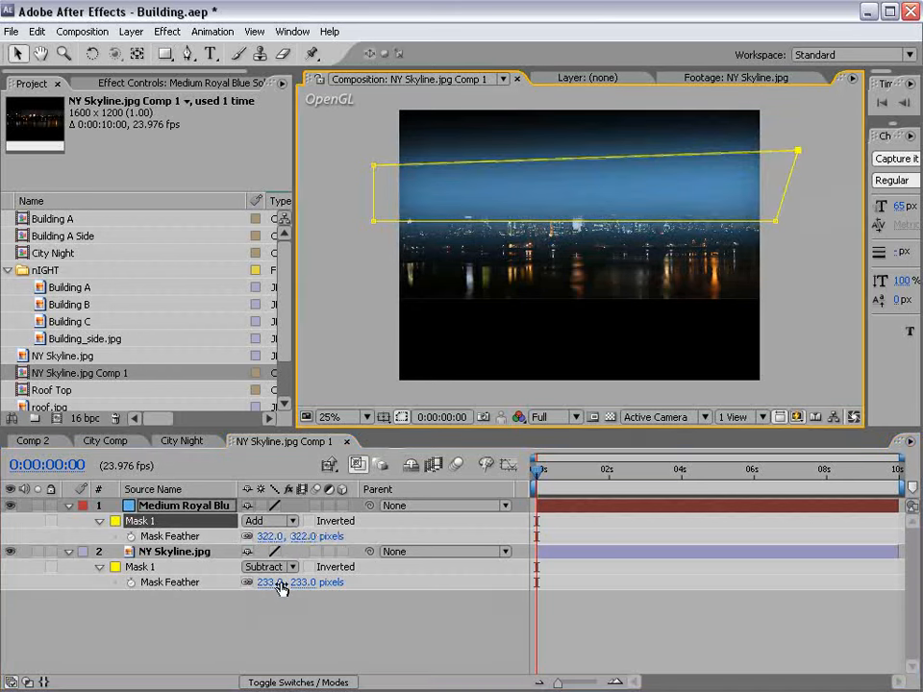
click(303, 589)
scroll(541, 278, up, 1)
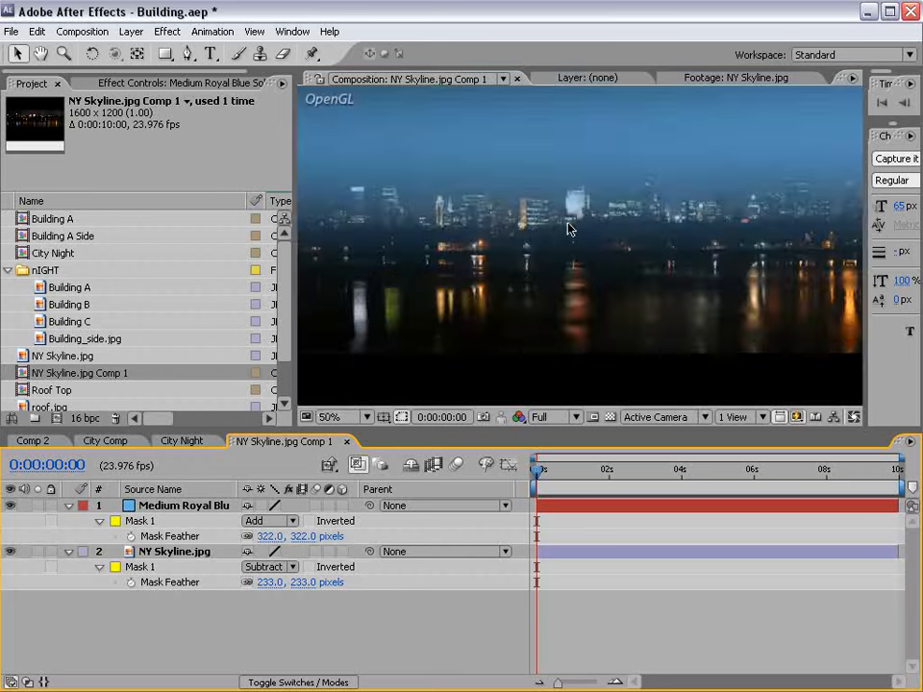
scroll(570, 226, down, 1)
Step: Reduce the blue solid's opacity to 48%
click(219, 508)
key(t)
drag(254, 521, 206, 521)
Step: Lower the bottom edge of the NY Skyline.jpg mask, reduce its feather to 128 pixels, and inspect the blend enlarged
click(181, 535)
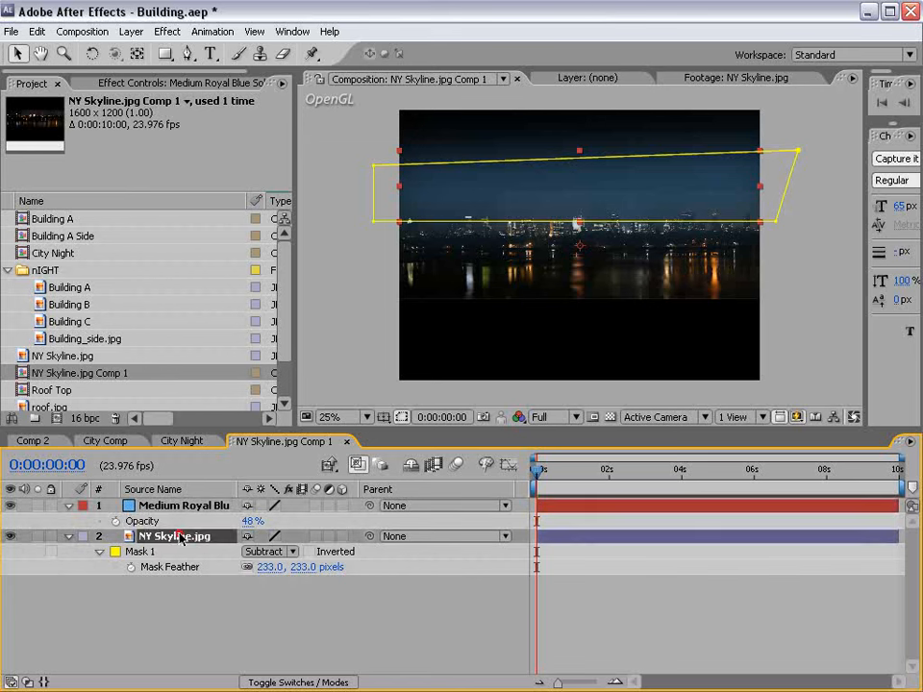
drag(789, 202, 789, 223)
drag(376, 201, 375, 222)
drag(271, 567, 243, 573)
click(615, 392)
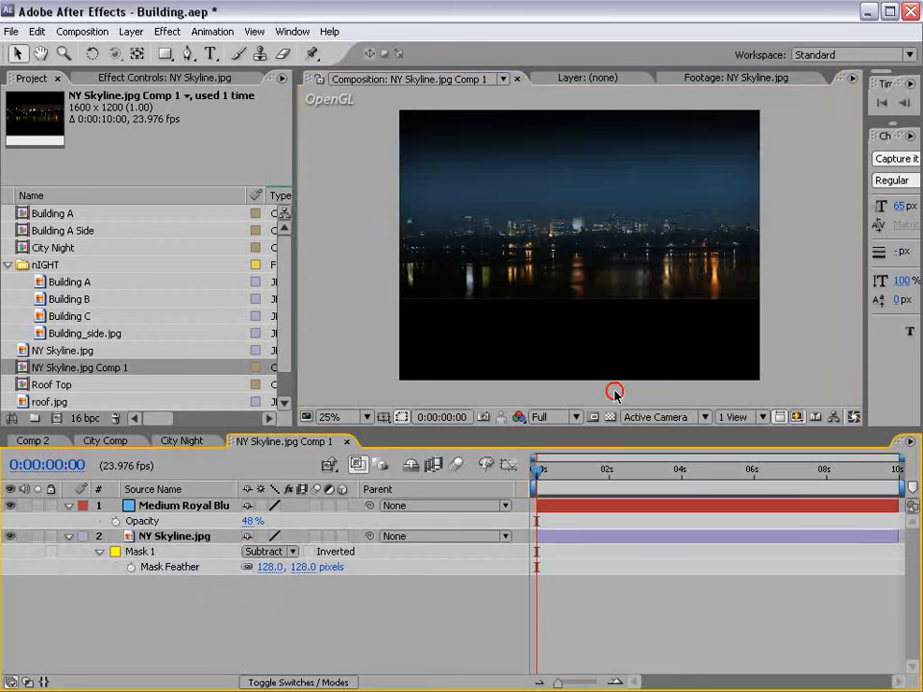
key(grave)
key(period)
key(grave)
key(comma)
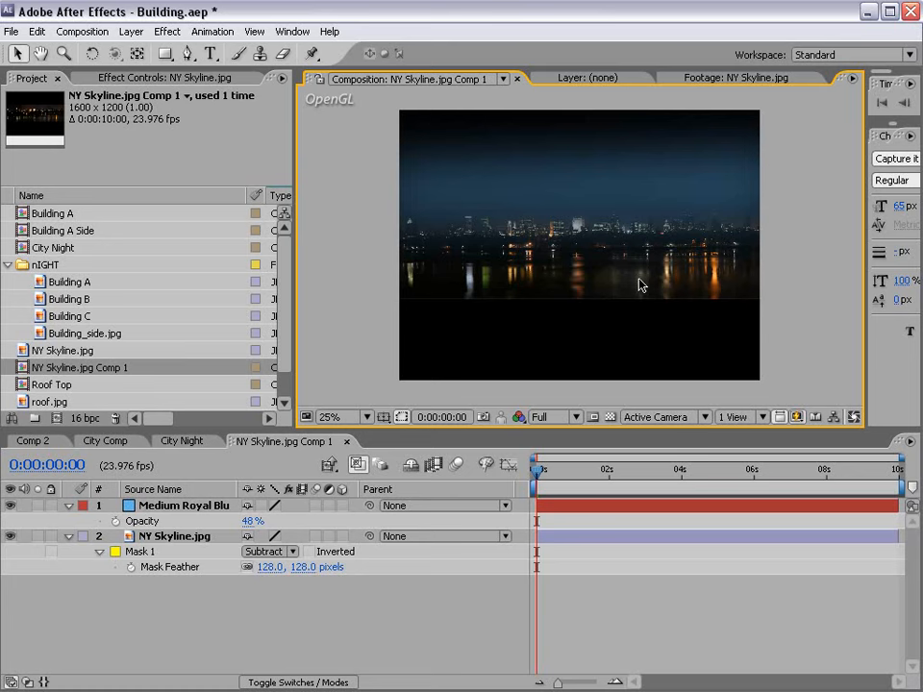
Step: Return to City Night and move the skyline layer slightly down and to the right to cover the frame
click(180, 505)
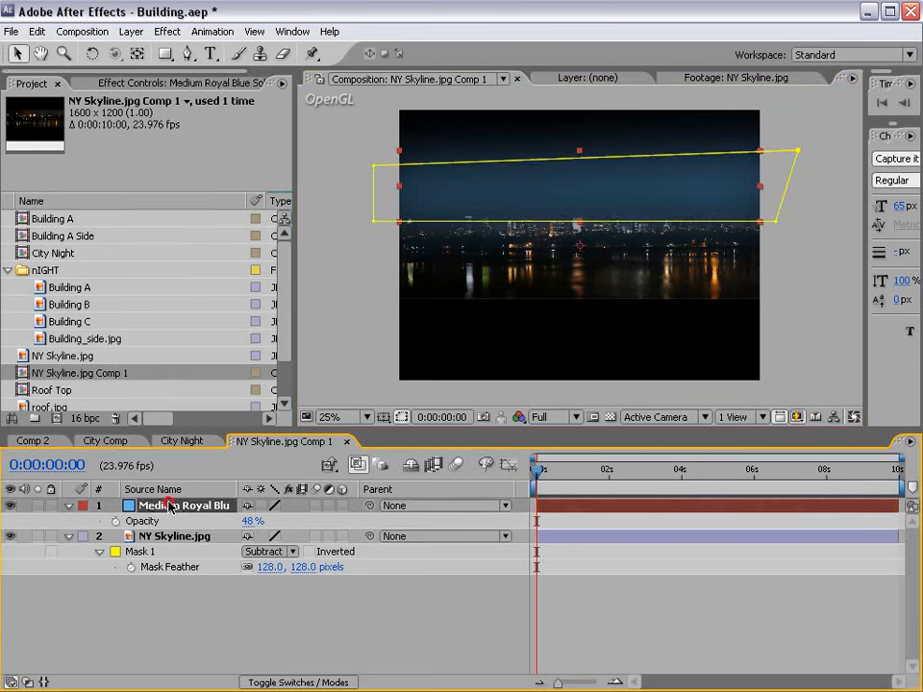
click(187, 441)
key(grave)
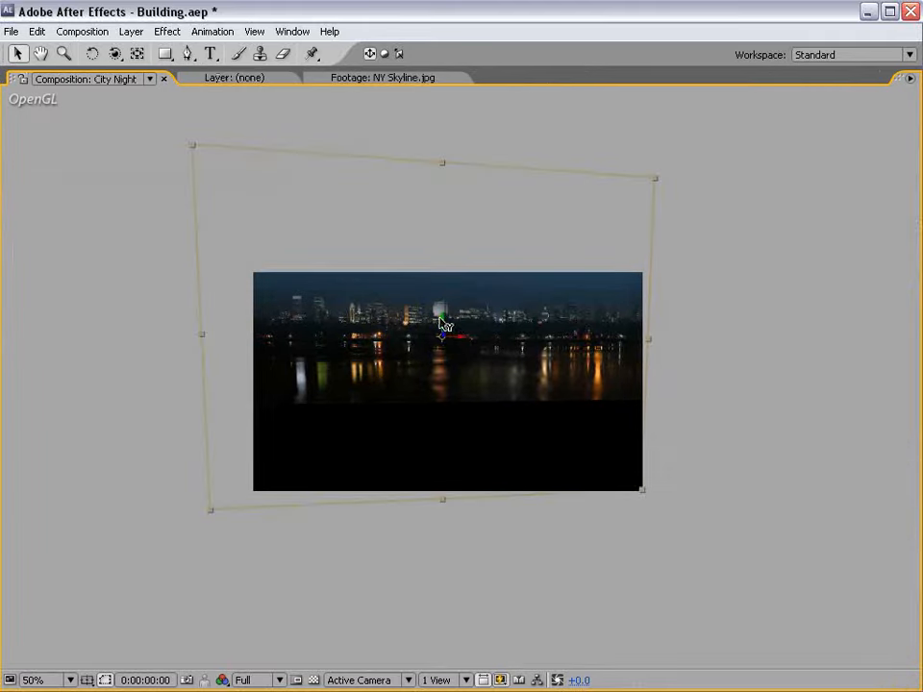
drag(445, 330, 419, 621)
drag(560, 379, 574, 379)
key(grave)
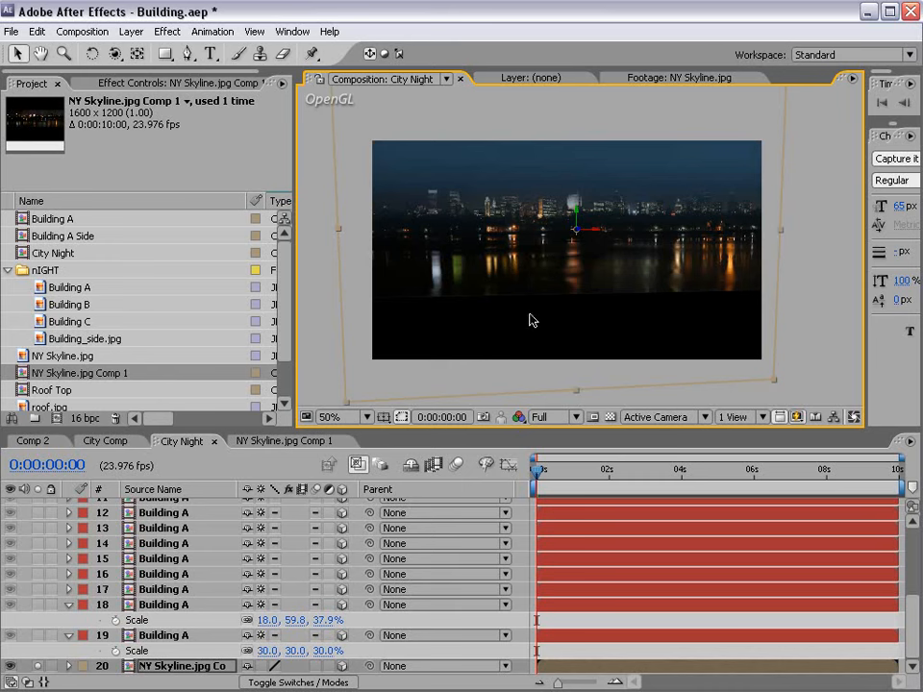
Step: Unsolo the skyline layer and check all the buildings against the backdrop in an enlarged view
click(38, 669)
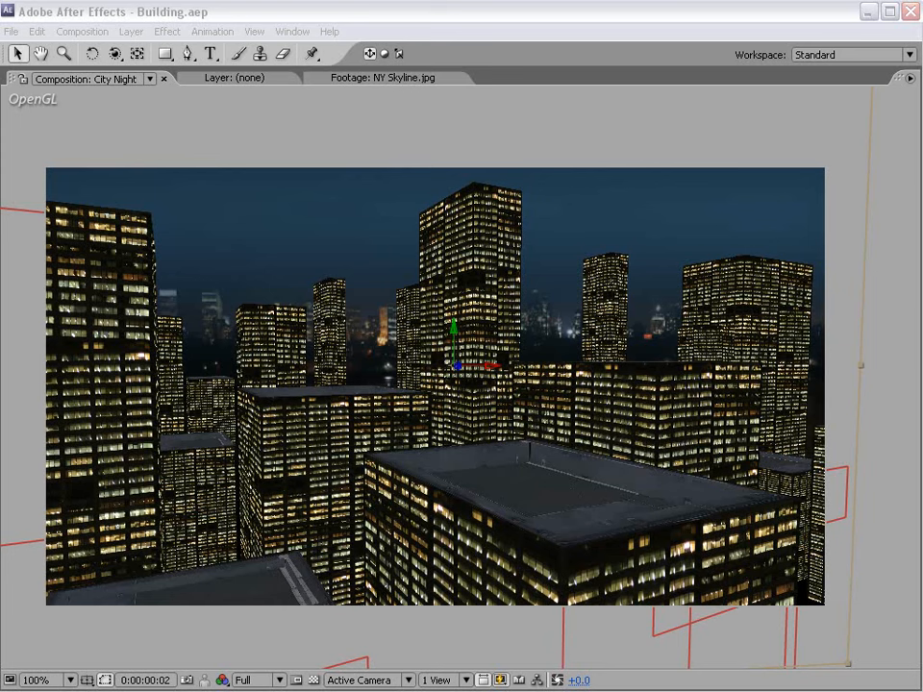
click(383, 14)
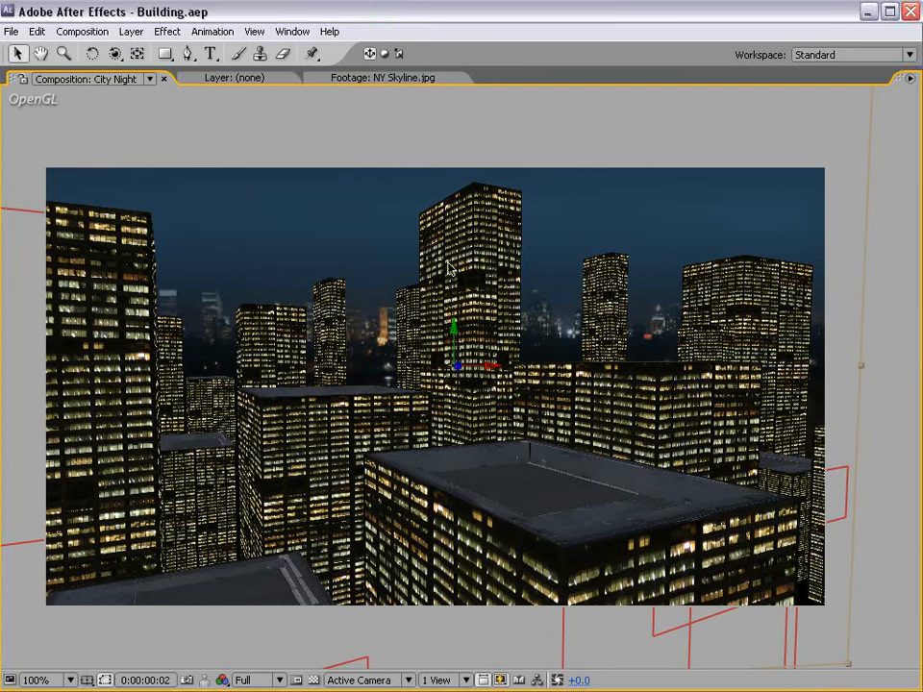
key(comma)
key(grave)
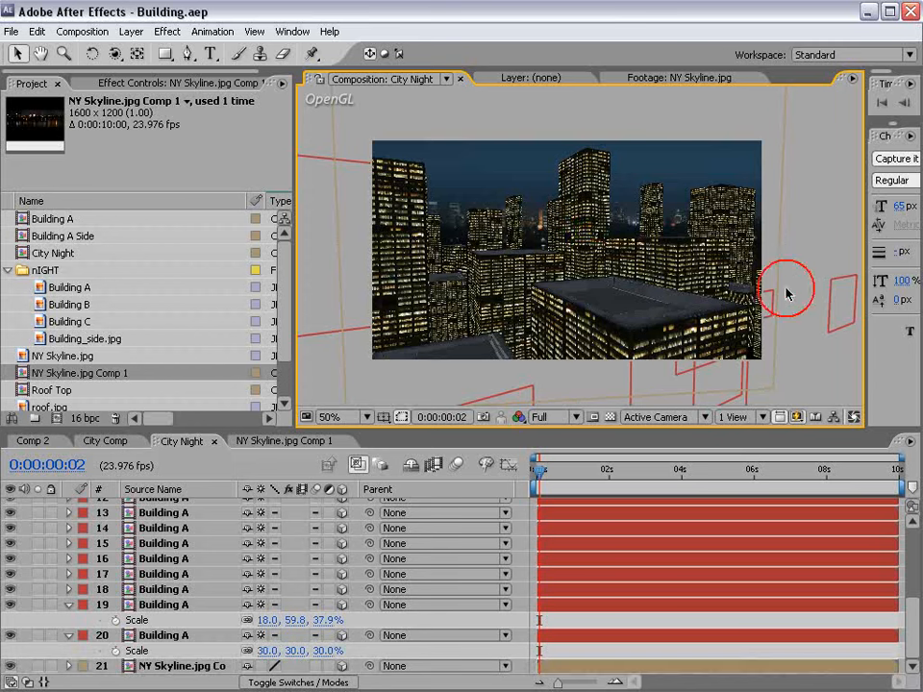
Step: Solo the foreground Building A layer together with the skyline layer and inspect the pair enlarged
click(652, 357)
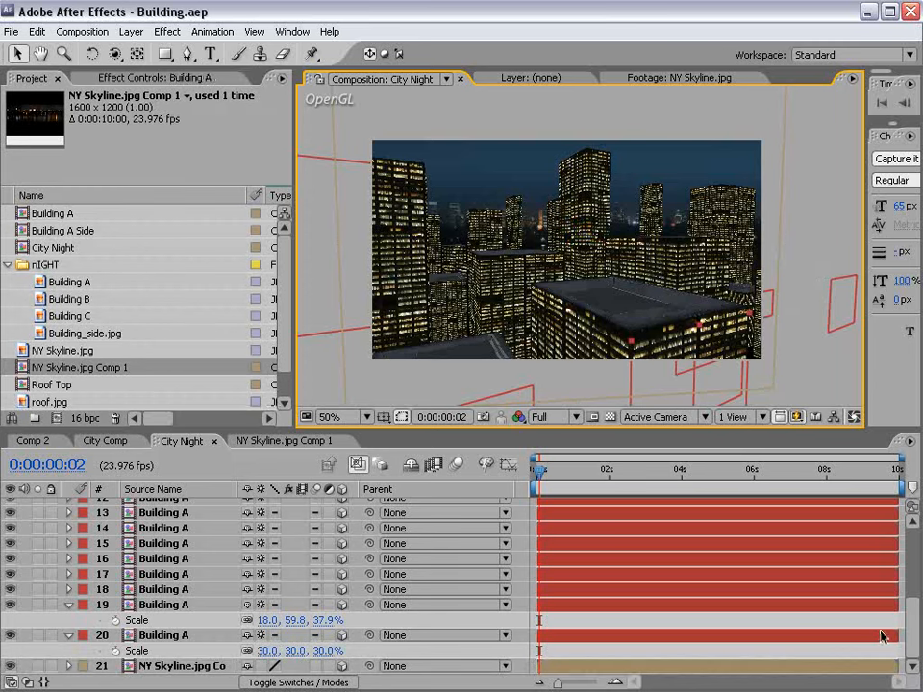
drag(915, 646, 918, 552)
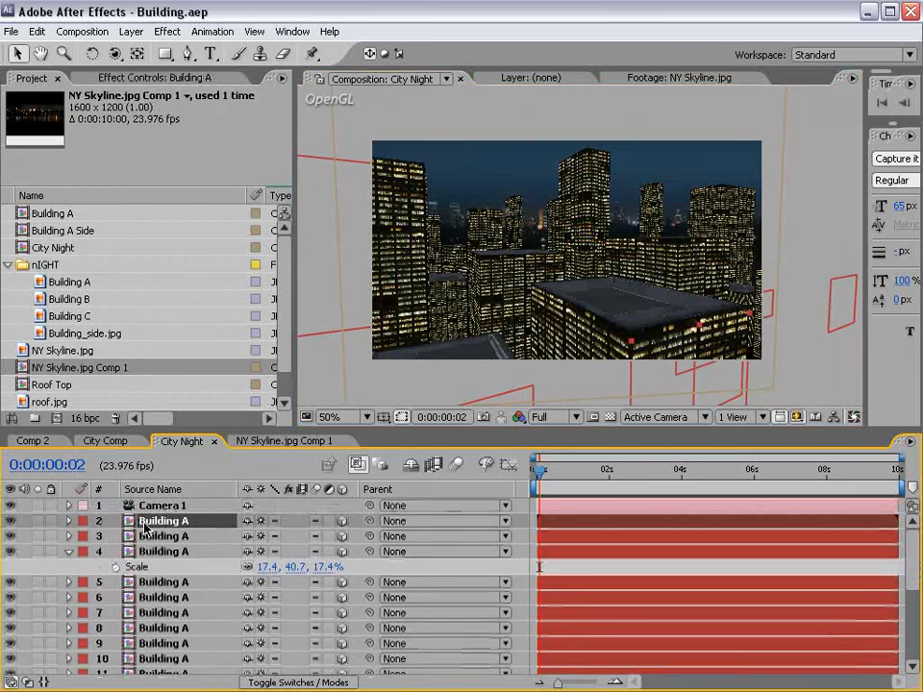
click(39, 521)
drag(915, 556, 907, 640)
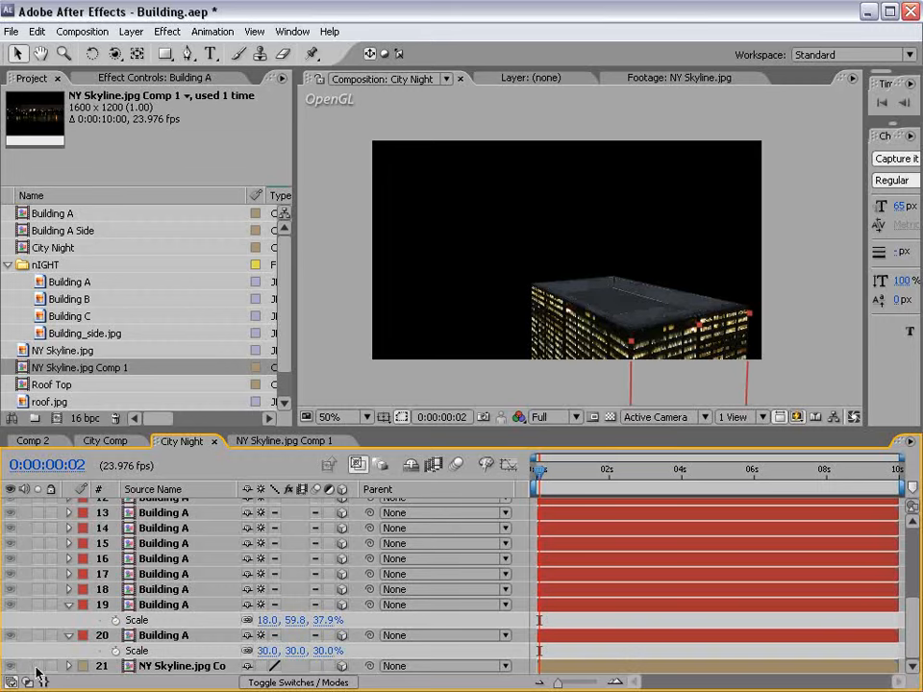
click(38, 667)
key(grave)
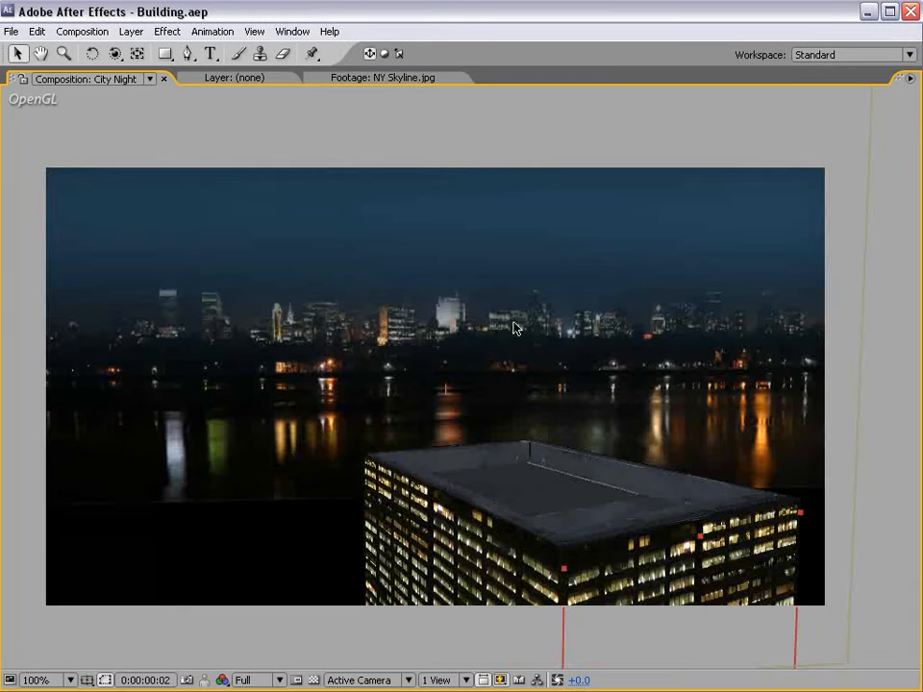
key(grave)
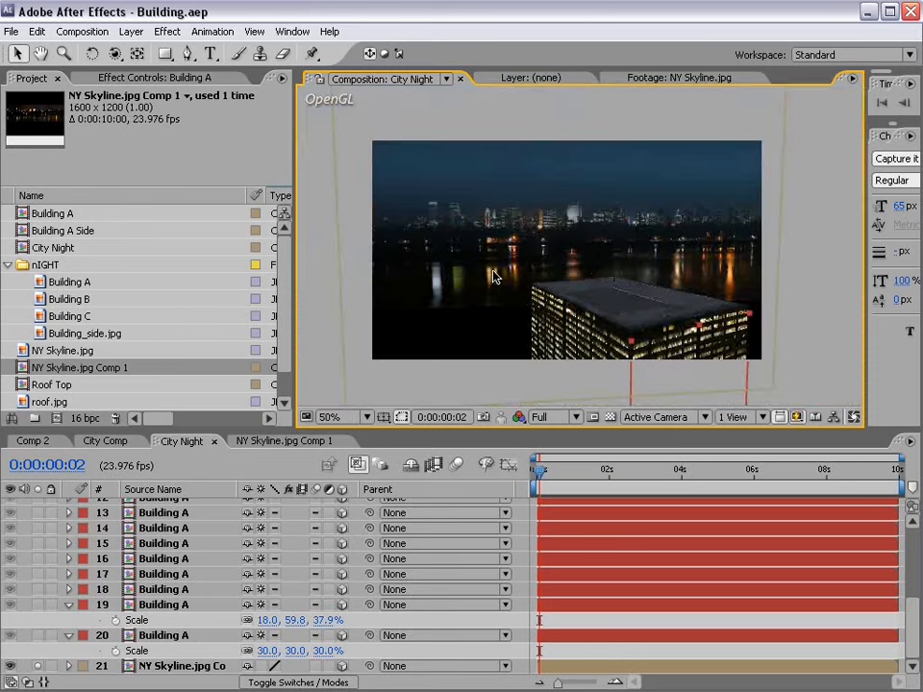
Step: Reshape the blue solid's mask in NY Skyline.jpg Comp 1 by lowering its upper corners closer to the skyline
click(265, 440)
drag(797, 143, 788, 174)
drag(374, 158, 361, 182)
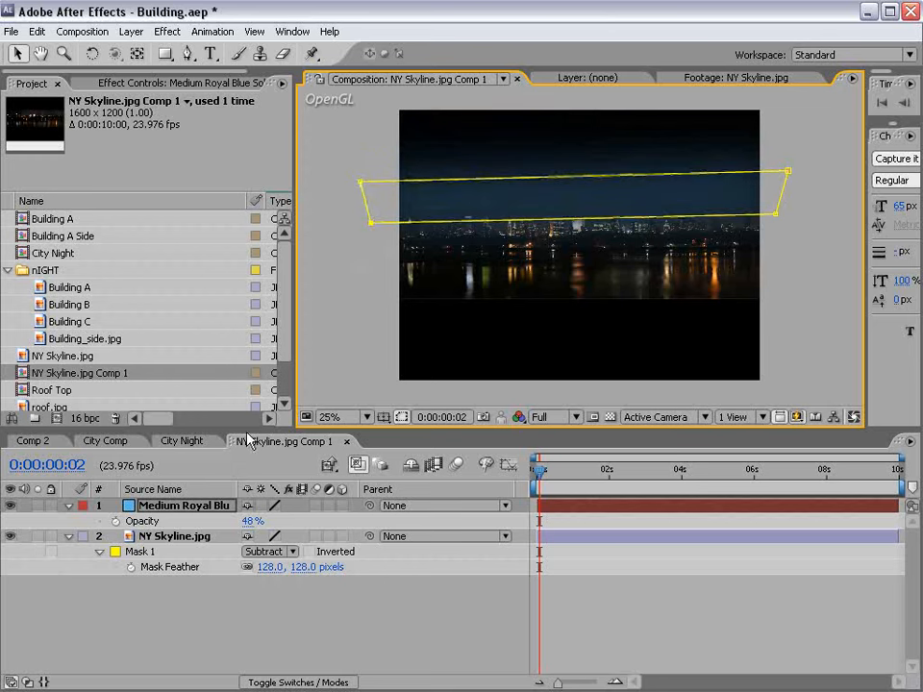
Step: Duplicate the blue solid in NY Skyline.jpg Comp 1 and set the copy's blending mode to Add
click(182, 442)
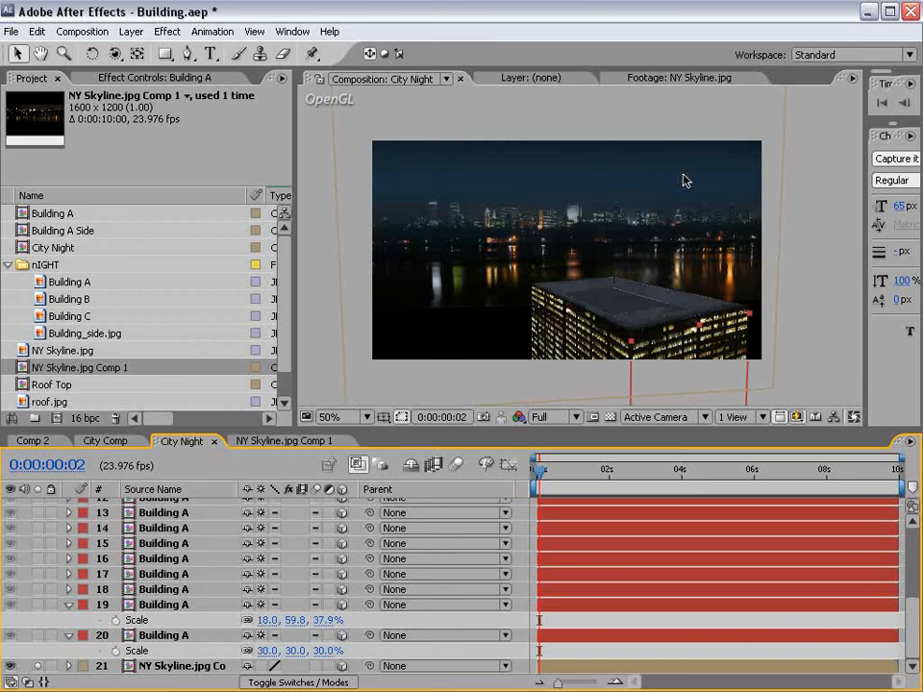
click(281, 442)
key(ctrl+d)
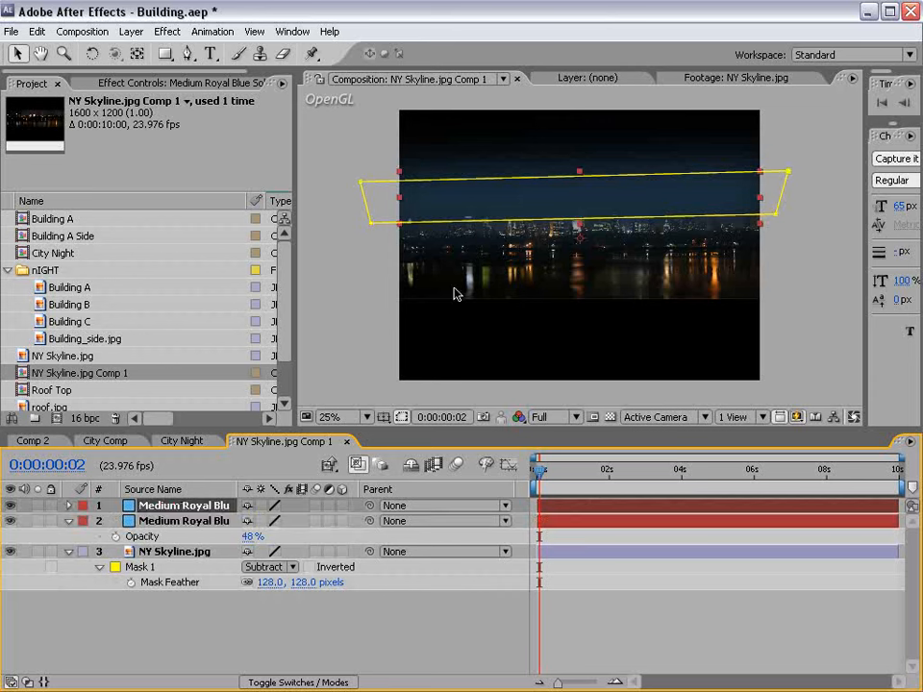
key(F4)
click(262, 506)
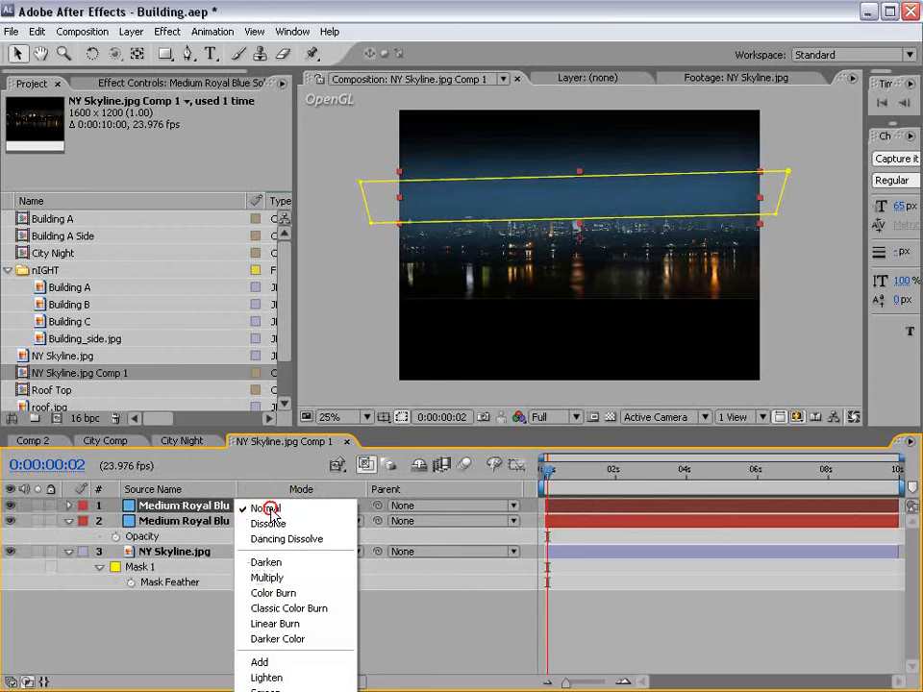
click(262, 661)
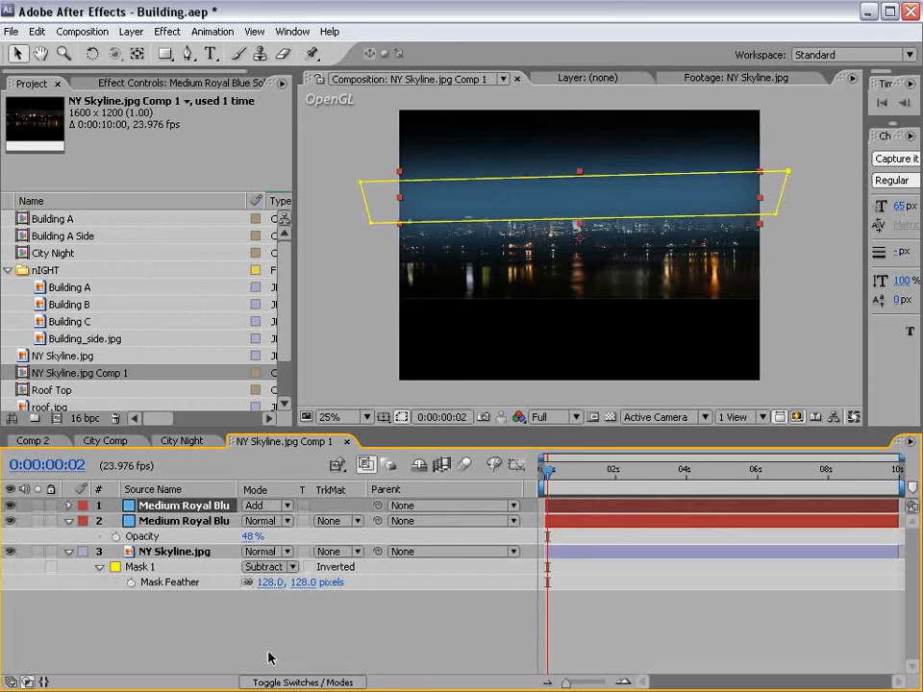
Step: Move the duplicated blue solid down over the water and spread the left corners of its mask
drag(656, 194, 642, 286)
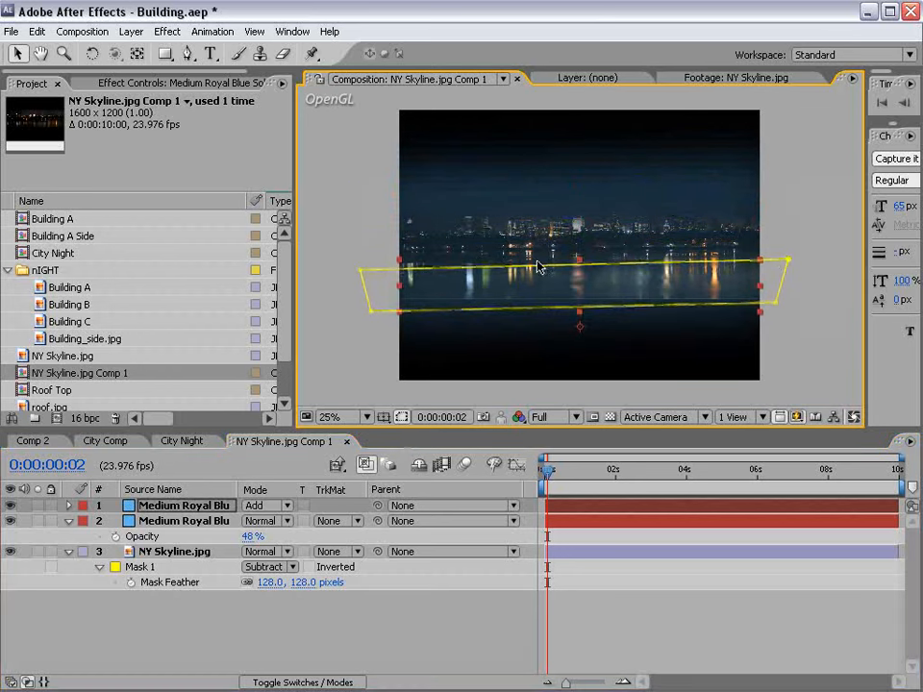
mouse_move(371, 312)
mouse_down()
mouse_move(371, 301)
mouse_move(363, 319)
mouse_up()
drag(362, 272, 360, 258)
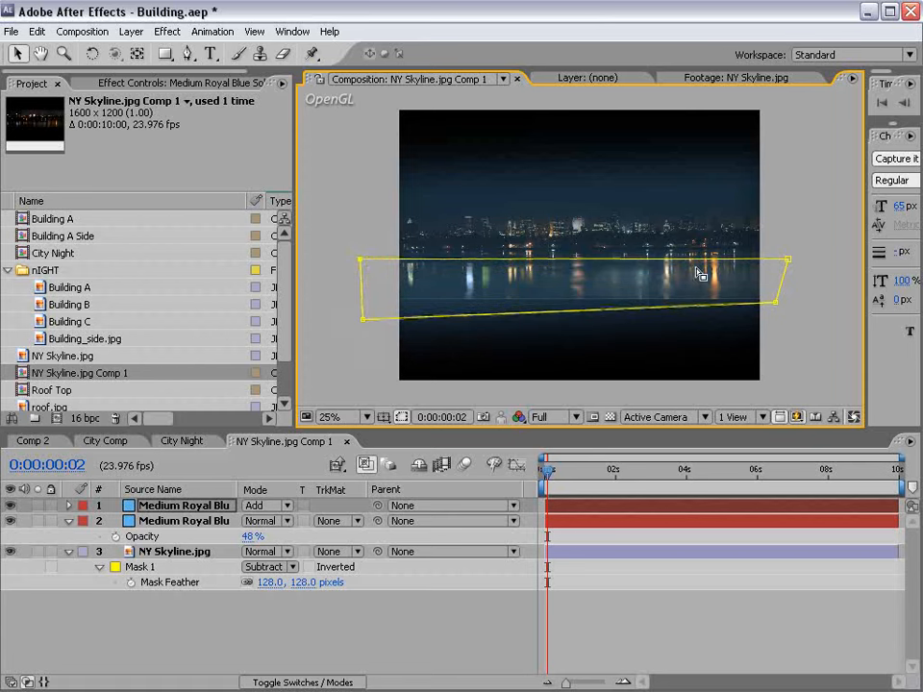
click(614, 567)
Step: Add a point light to City Night with colour C8CCCF, 80% intensity and no cast shadows
click(186, 443)
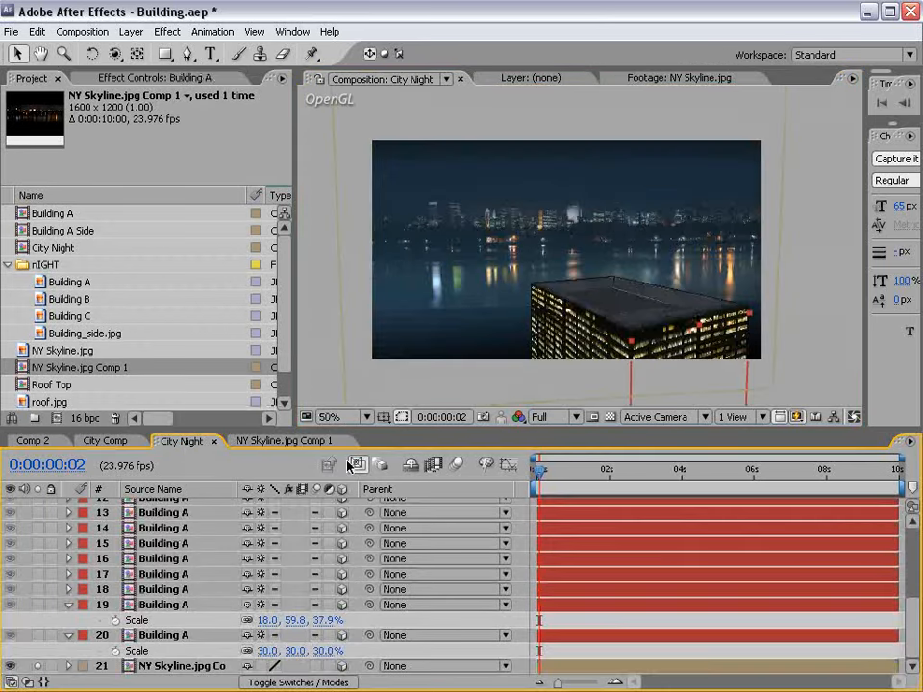
drag(911, 652, 912, 568)
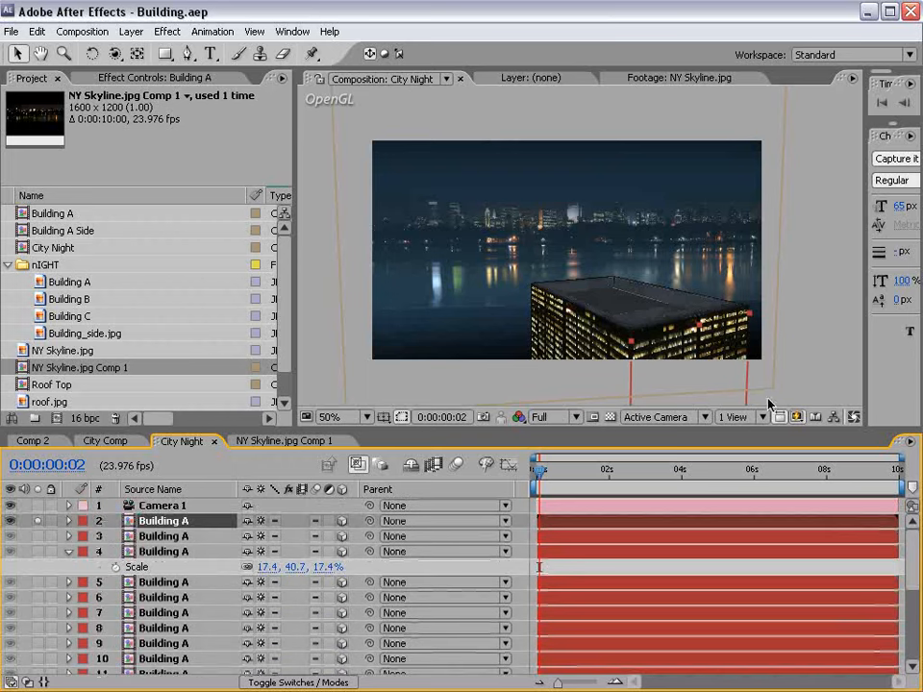
click(131, 31)
mouse_move(142, 50)
click(383, 81)
click(449, 432)
mouse_move(284, 376)
mouse_down()
mouse_move(290, 371)
mouse_move(282, 366)
mouse_up()
click(526, 423)
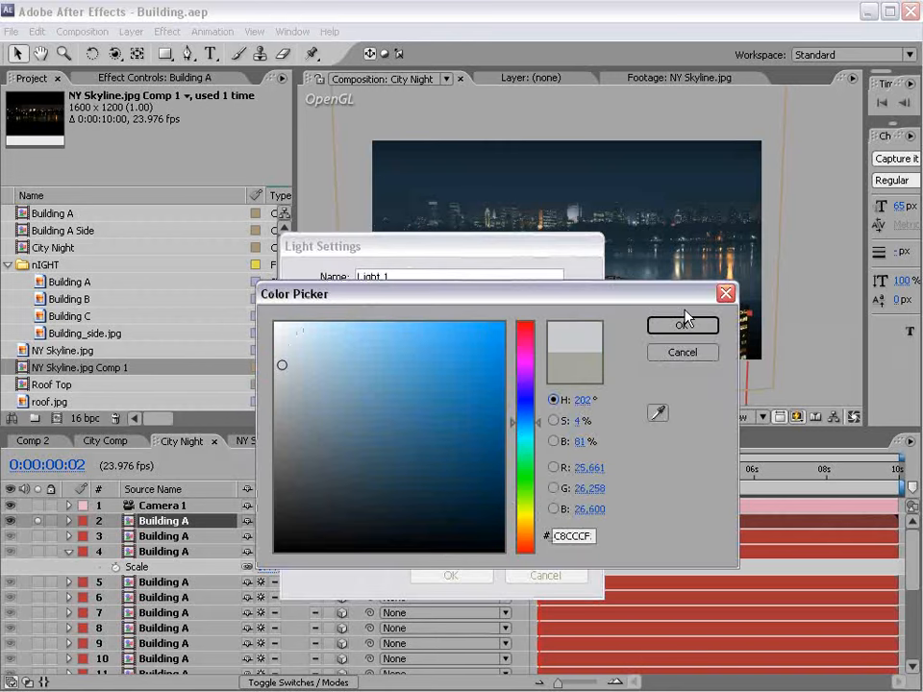
click(697, 324)
drag(480, 352, 385, 352)
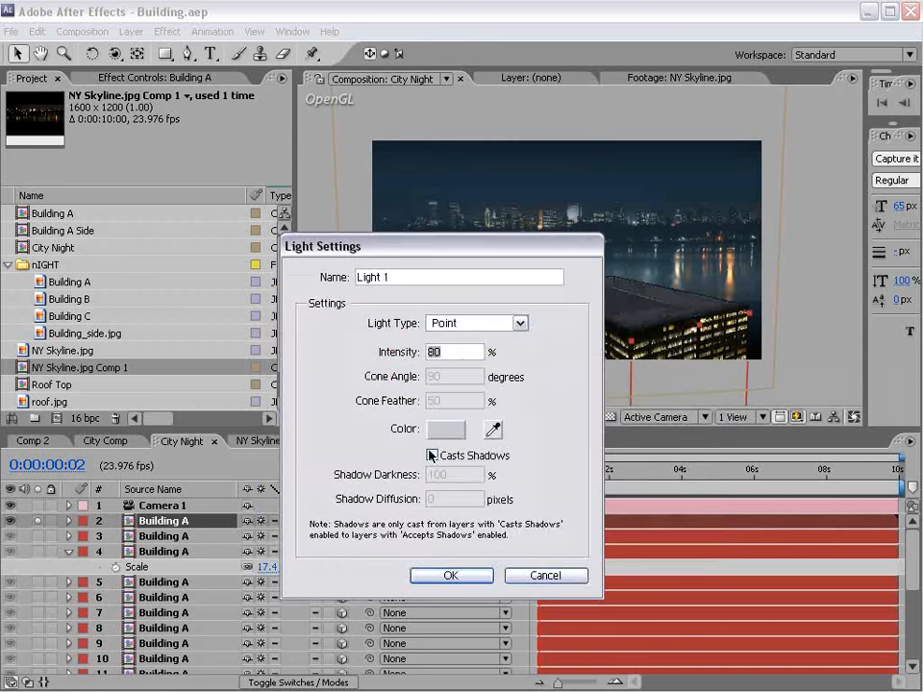
click(451, 577)
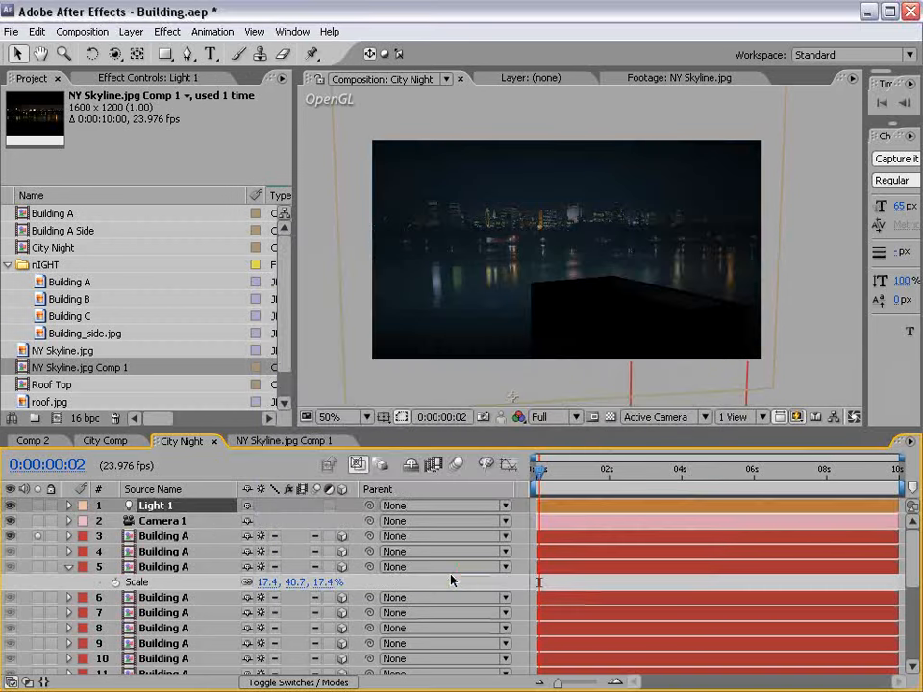
Step: Add a second light of type Ambient with 80% intensity and the pale blue colour BAC5CC
click(130, 32)
mouse_move(279, 47)
click(385, 80)
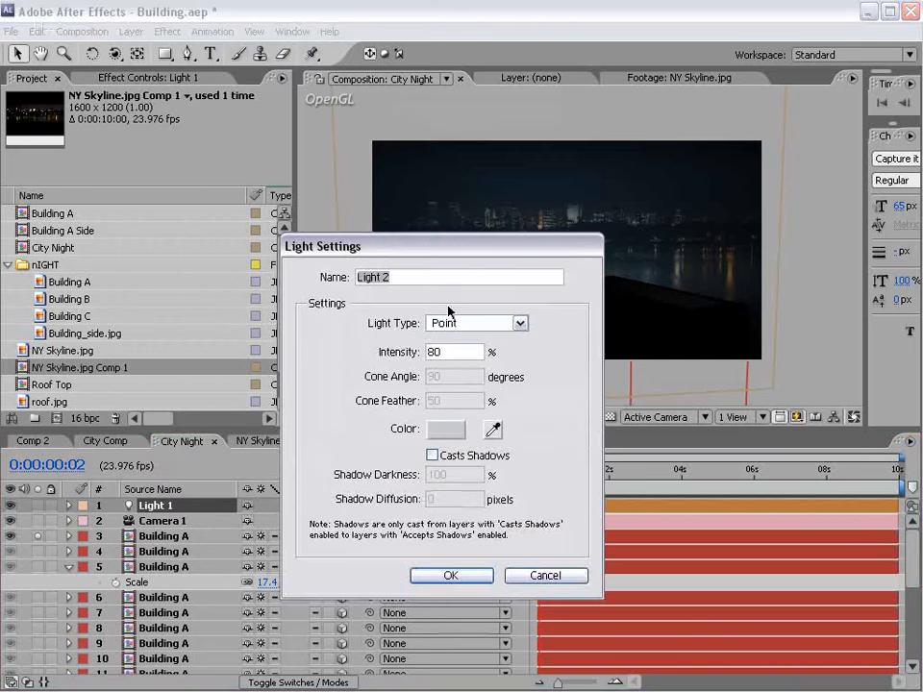
click(471, 323)
click(446, 376)
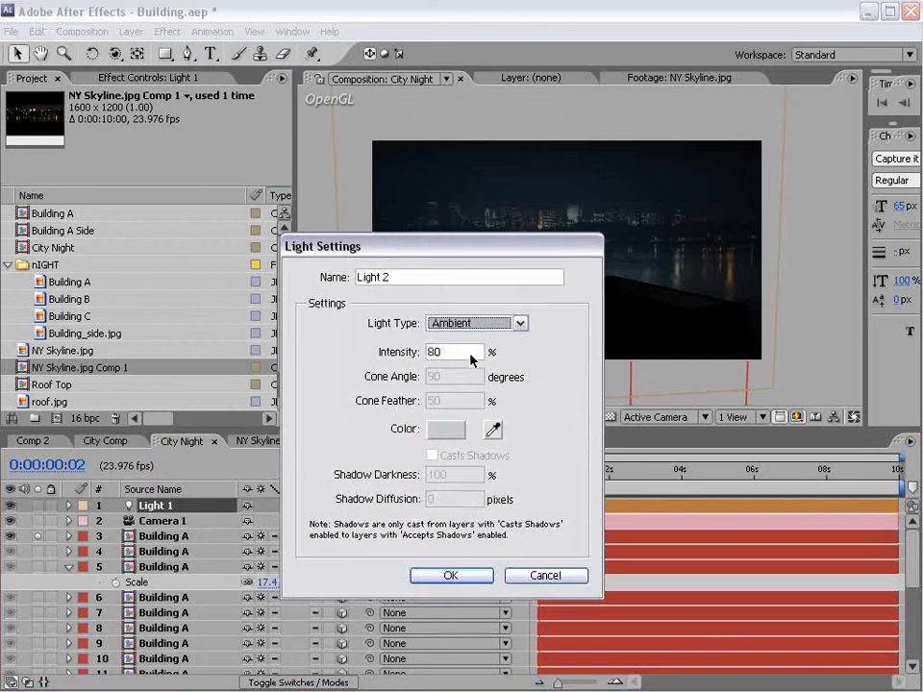
click(447, 428)
click(296, 366)
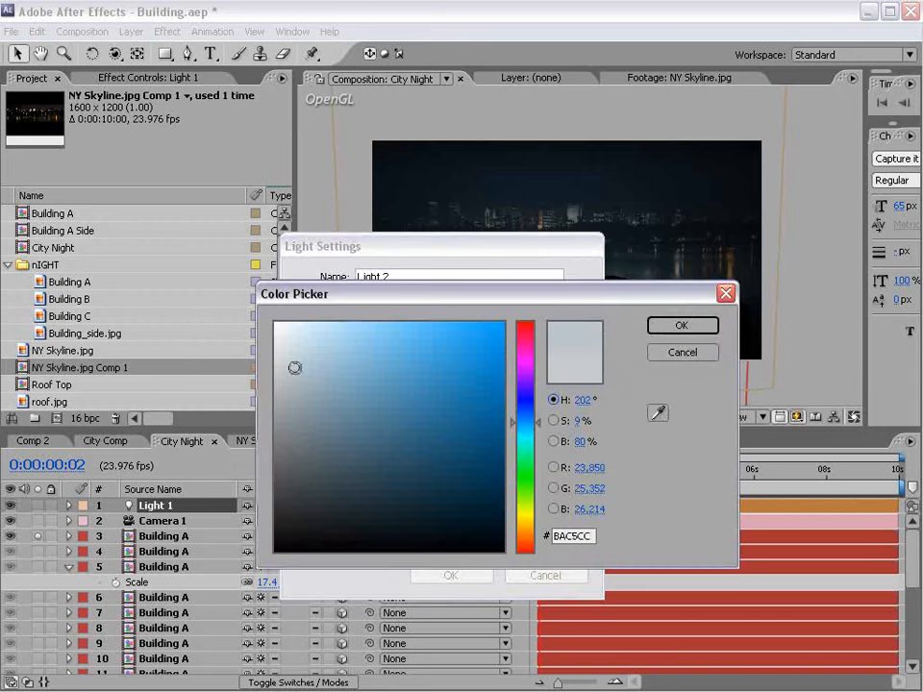
click(673, 325)
click(466, 575)
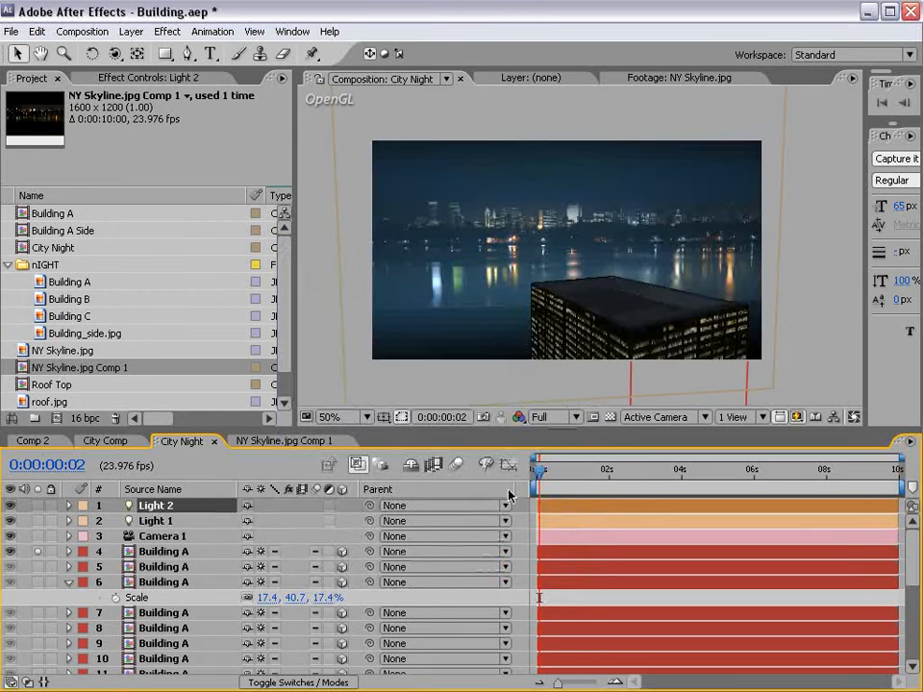
Step: Reveal the ambient light's options and set its intensity to 82%
key(a)
key(a)
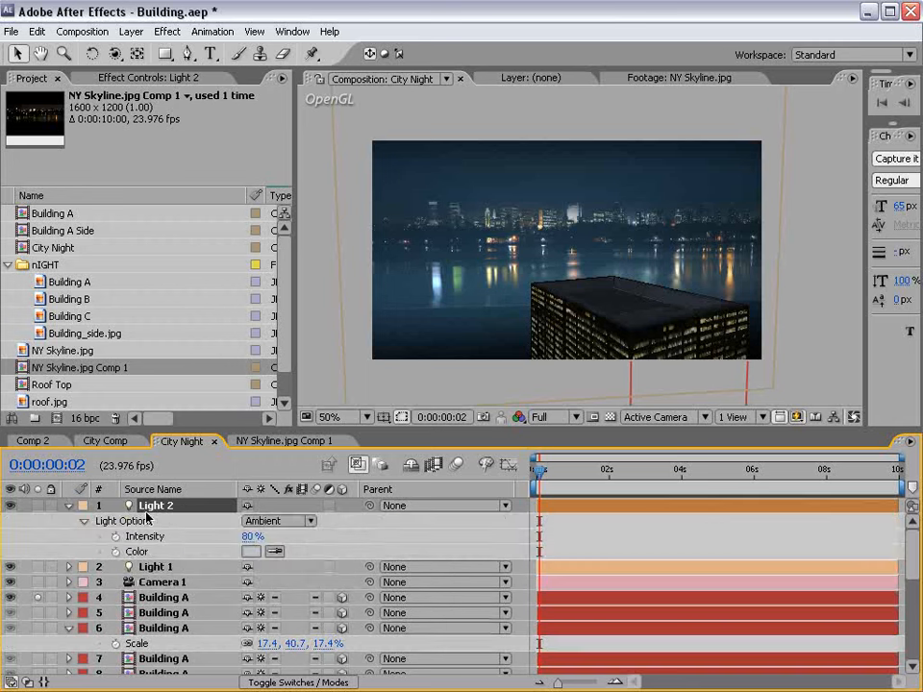
drag(261, 538, 267, 538)
Step: Rename the point light as Main Light
click(151, 571)
scroll(488, 305, down, 4)
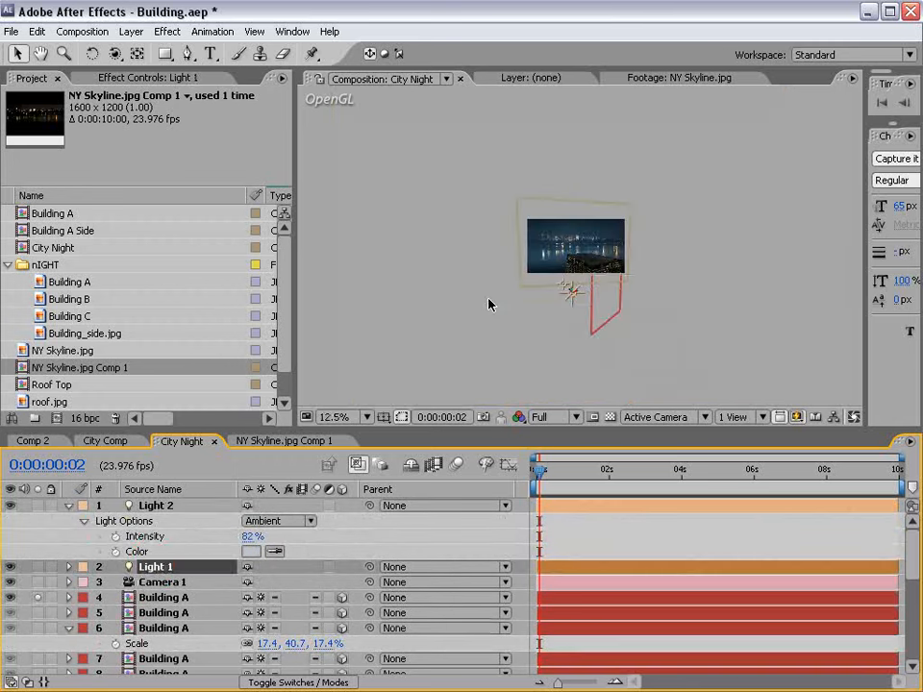
scroll(489, 305, up, 2)
click(146, 570)
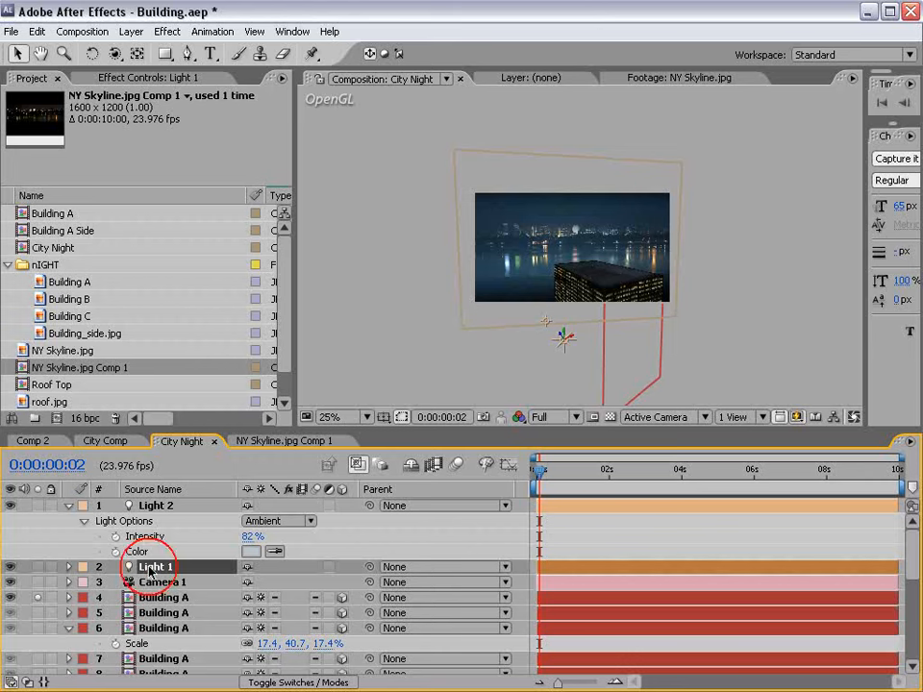
key(Return)
text(Main Light)
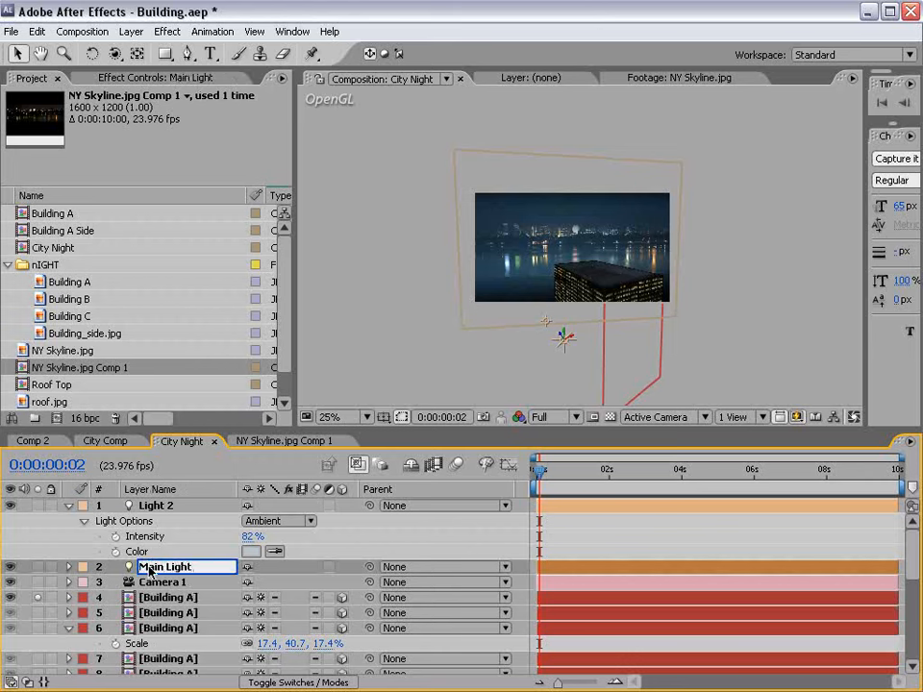
key(Return)
Step: Move Main Light up above the left part of the frame and inspect the lighting in an enlarged view
drag(563, 338, 519, 182)
scroll(538, 267, up, 1)
key(grave)
key(grave)
scroll(545, 257, down, 1)
Step: Turn off Accepts Lights in the material options of the skyline layer
click(623, 186)
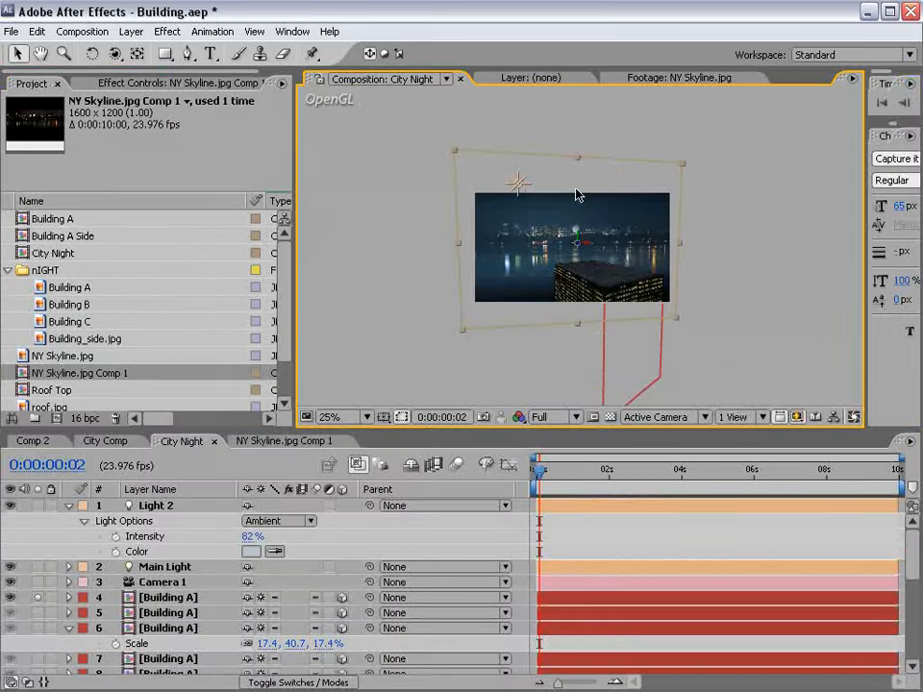
scroll(904, 555, down, 6)
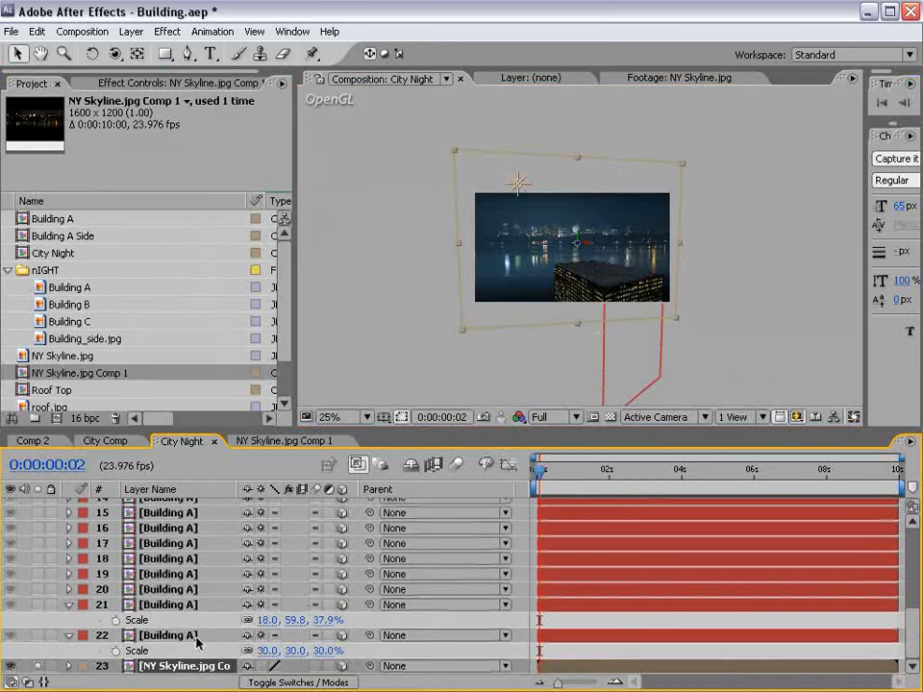
key(a)
key(a)
key(space)
drag(239, 631, 223, 496)
drag(231, 605, 230, 585)
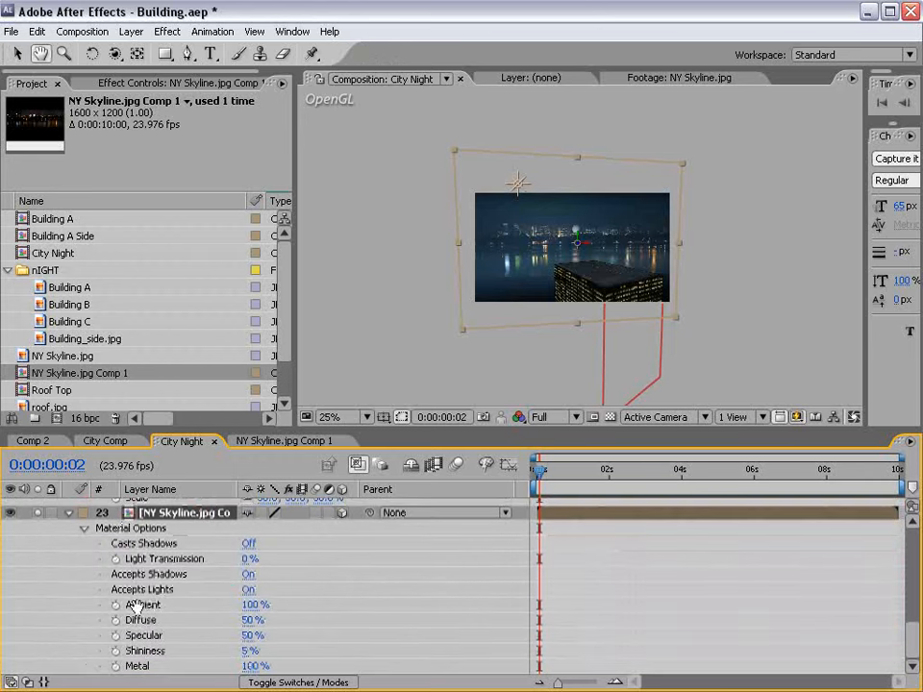
click(248, 589)
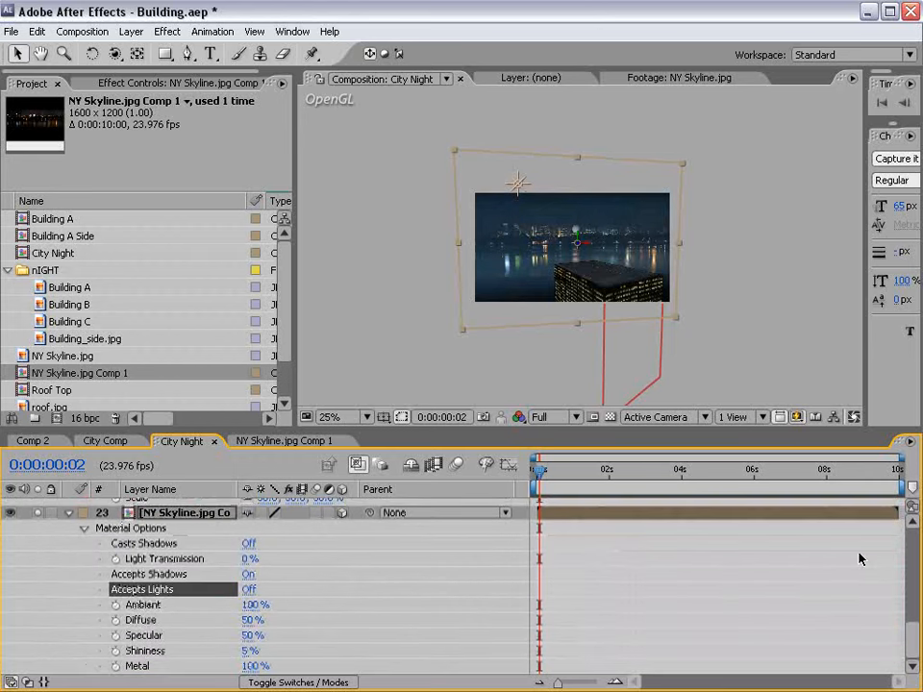
Step: Move Main Light straight down to the height of the skyline's buildings
drag(916, 648, 914, 538)
scroll(608, 273, up, 1)
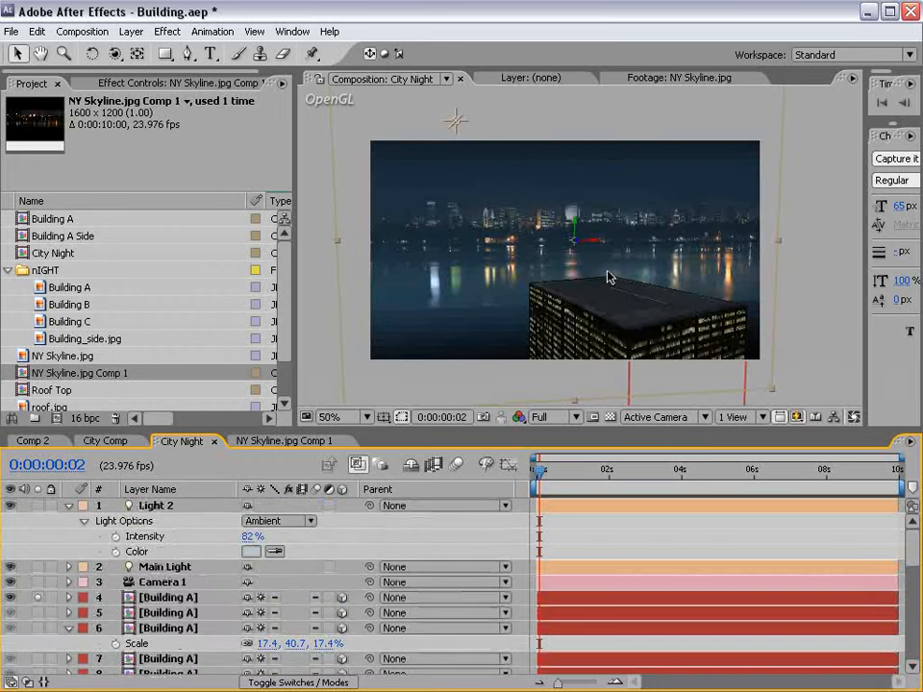
click(463, 120)
drag(467, 123, 461, 193)
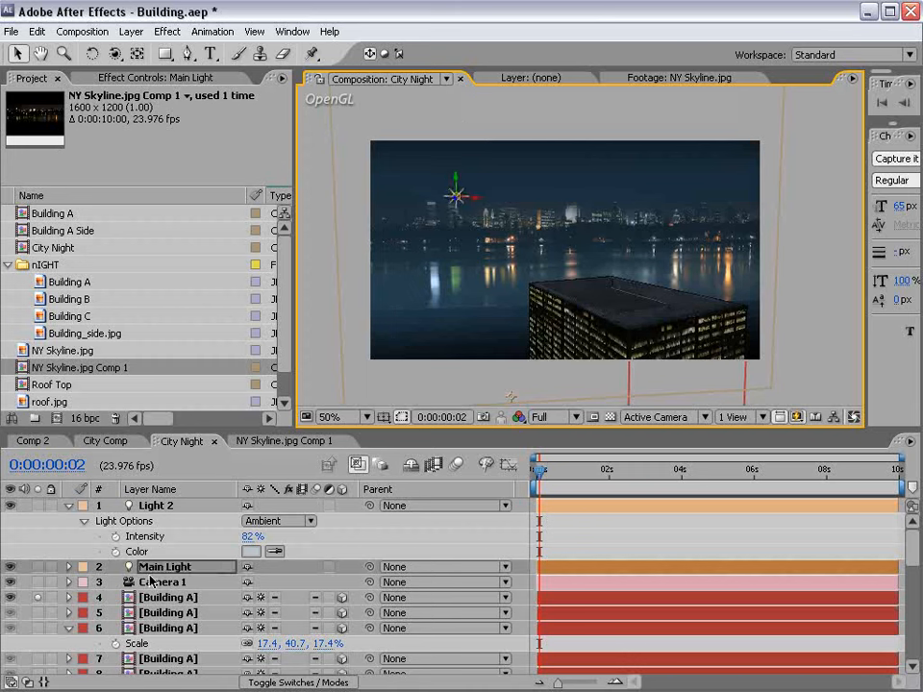
Step: Move Main Light farther left and bring its intensity to 146%
key(a)
key(a)
drag(252, 598, 558, 557)
drag(461, 195, 380, 202)
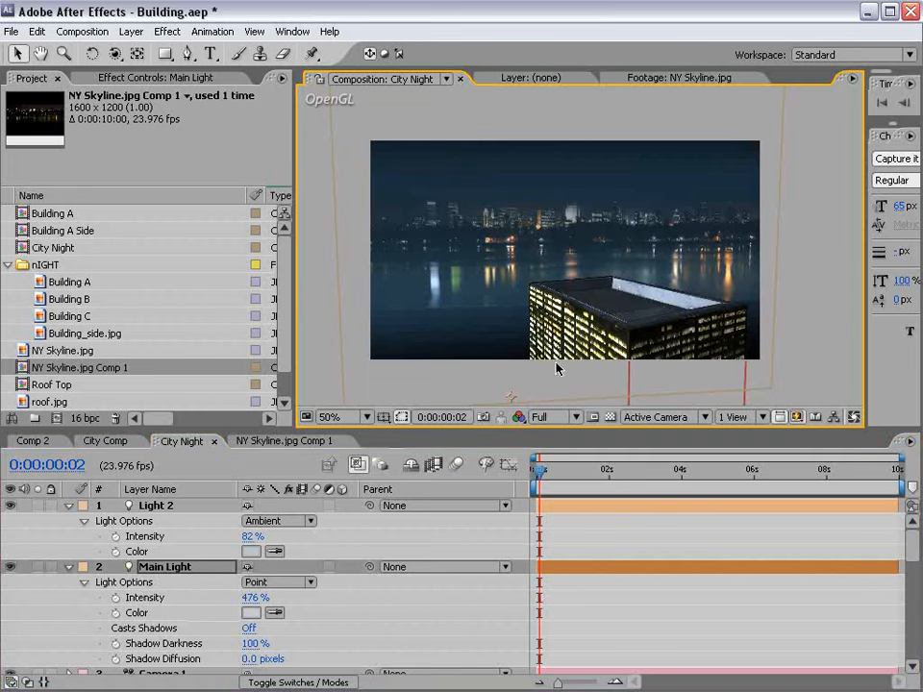
mouse_move(256, 597)
mouse_down()
mouse_move(213, 597)
mouse_move(223, 598)
mouse_up()
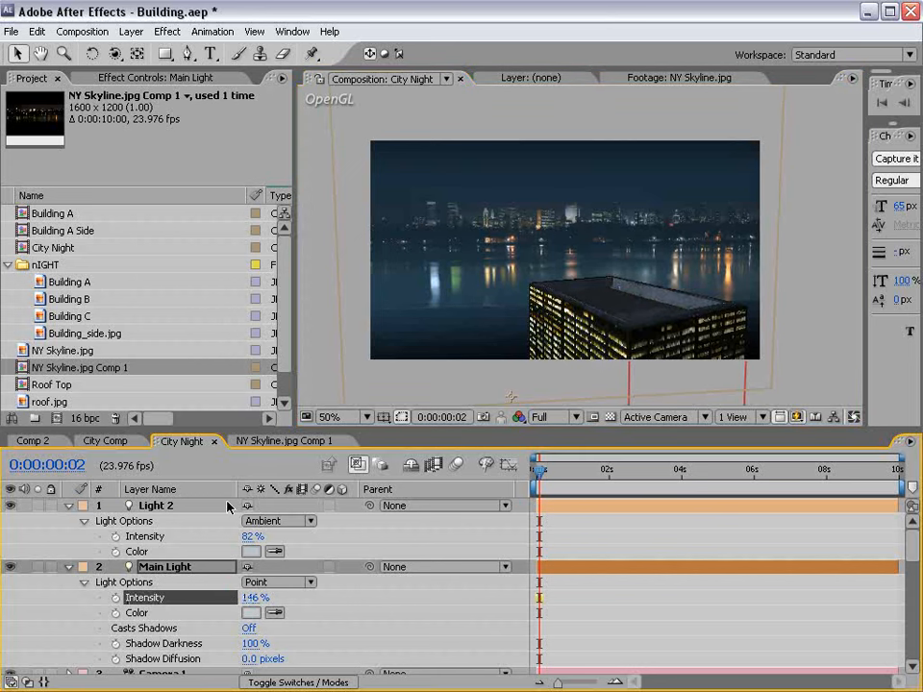
Step: Change Main Light's colour to a more saturated light blue and check the building in an enlarged view
click(68, 506)
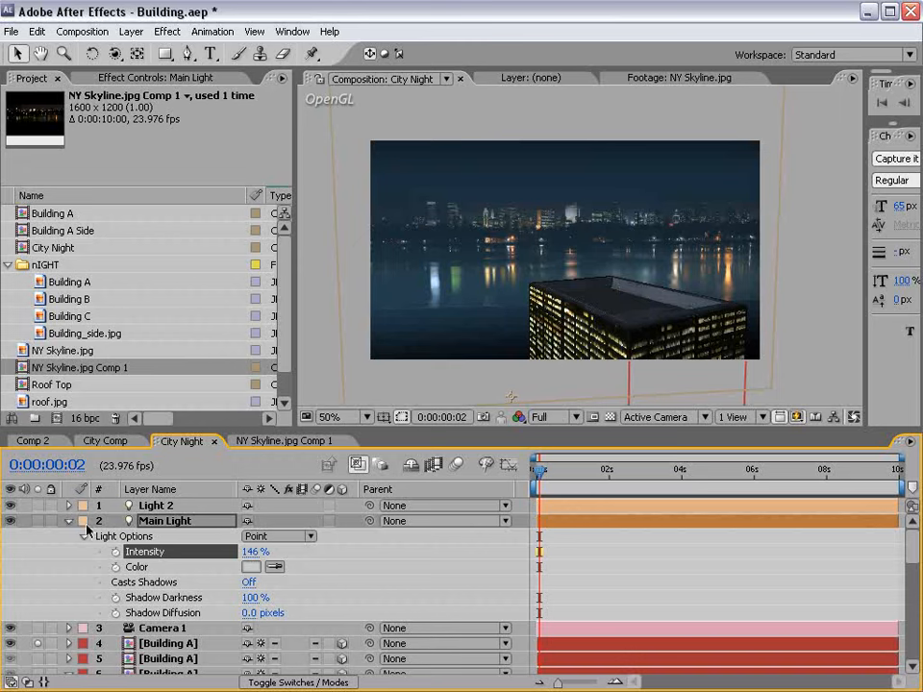
click(250, 567)
click(332, 382)
drag(516, 288, 434, 436)
click(594, 475)
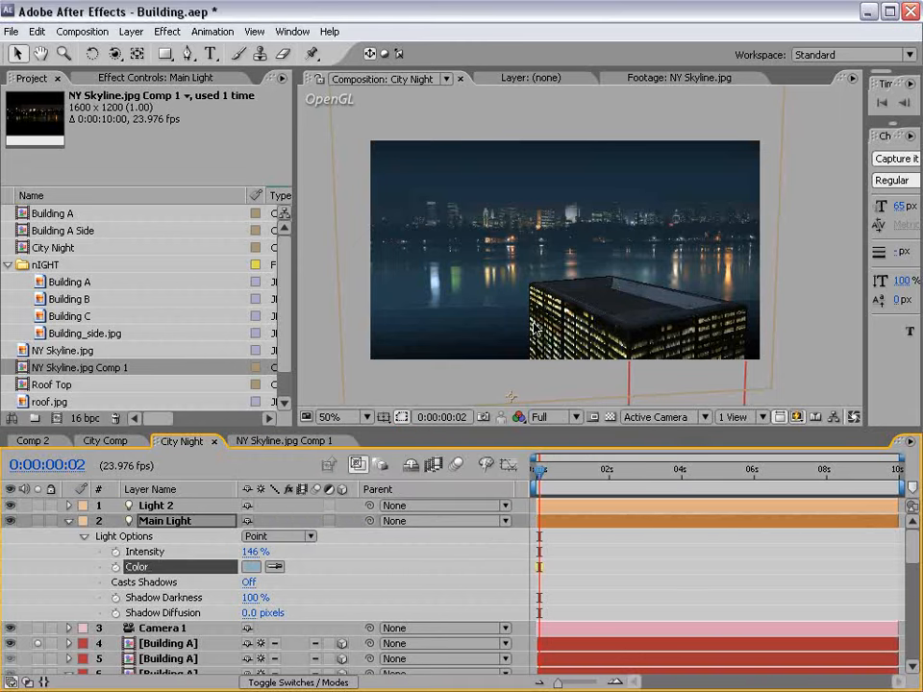
key(grave)
key(grave)
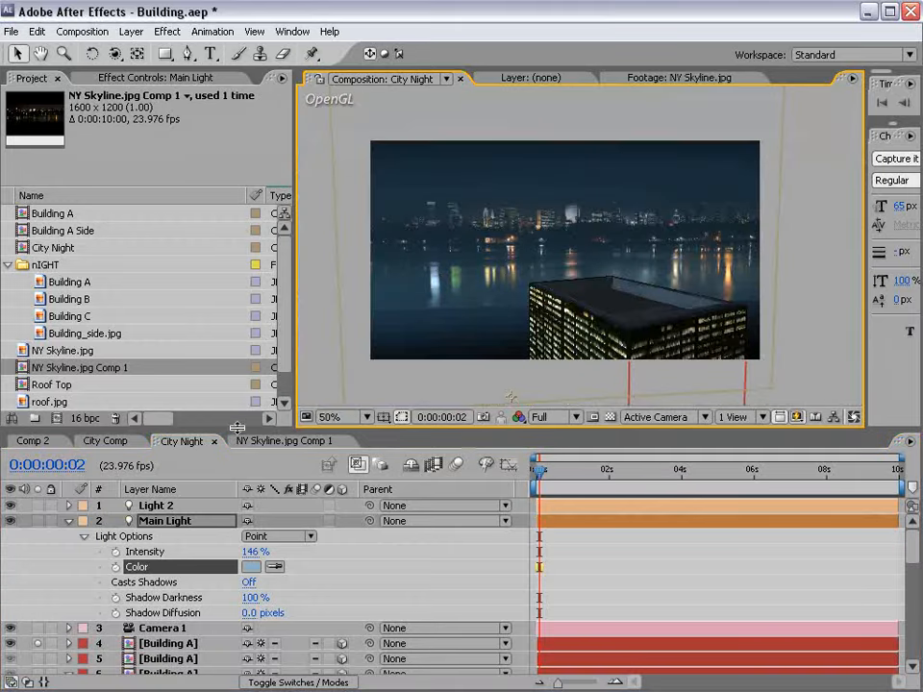
Step: Unsolo the foreground Building A and the skyline layer, and inspect the whole lit city in an enlarged view
drag(236, 427, 237, 270)
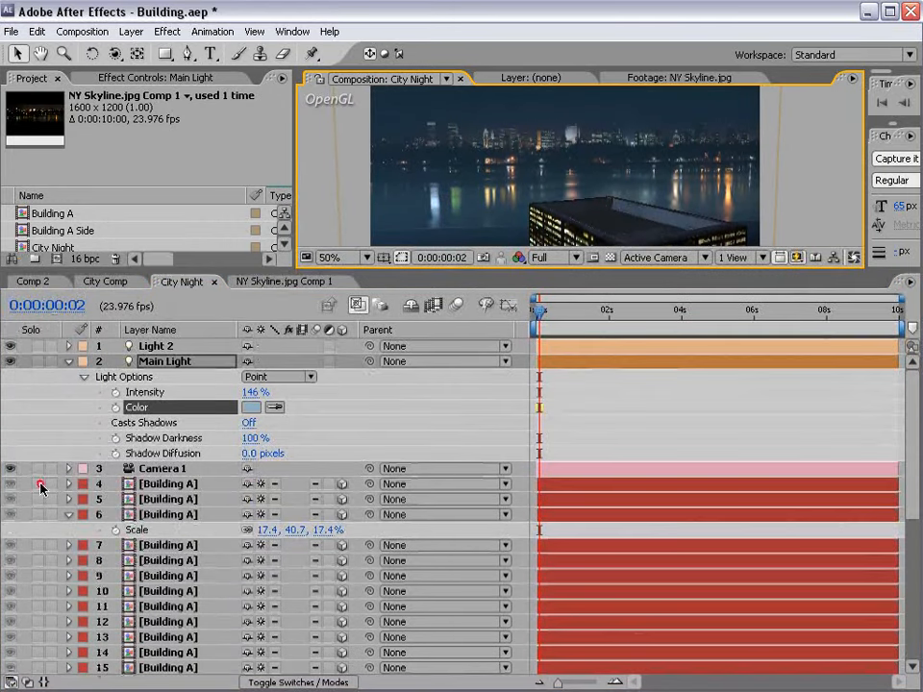
click(40, 488)
click(906, 635)
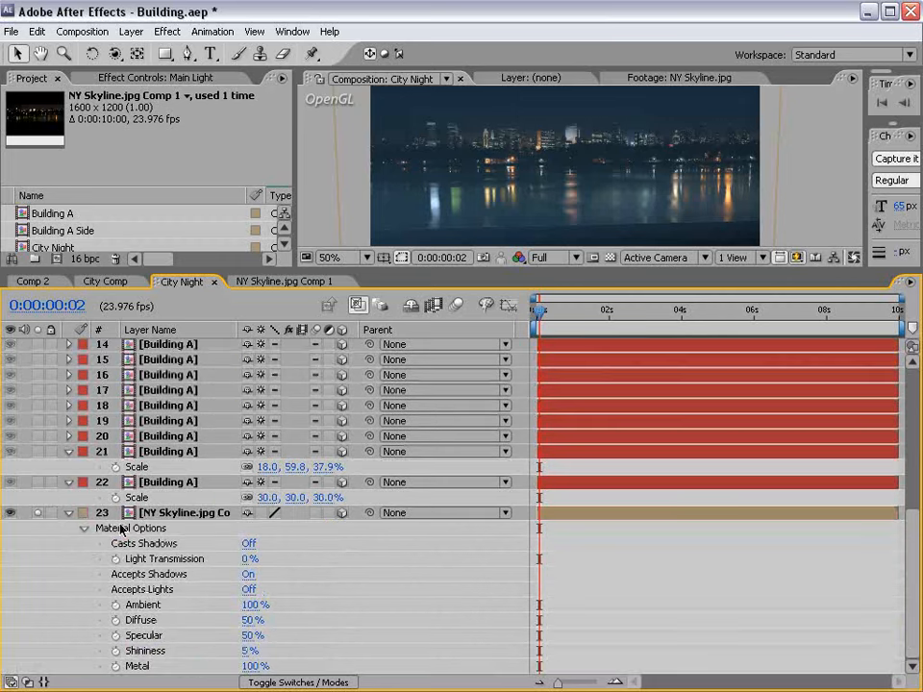
click(36, 516)
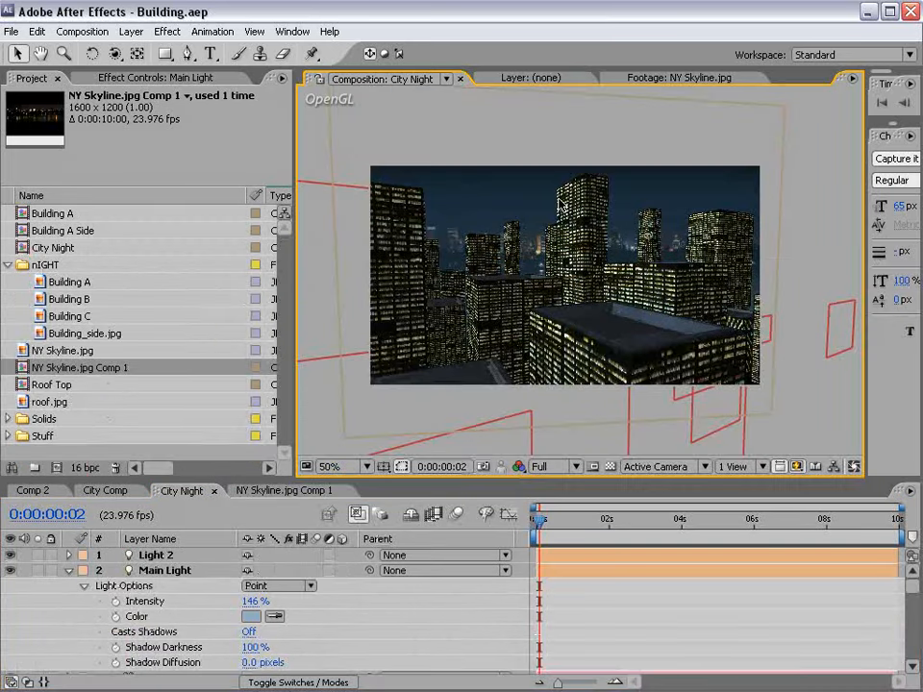
key(grave)
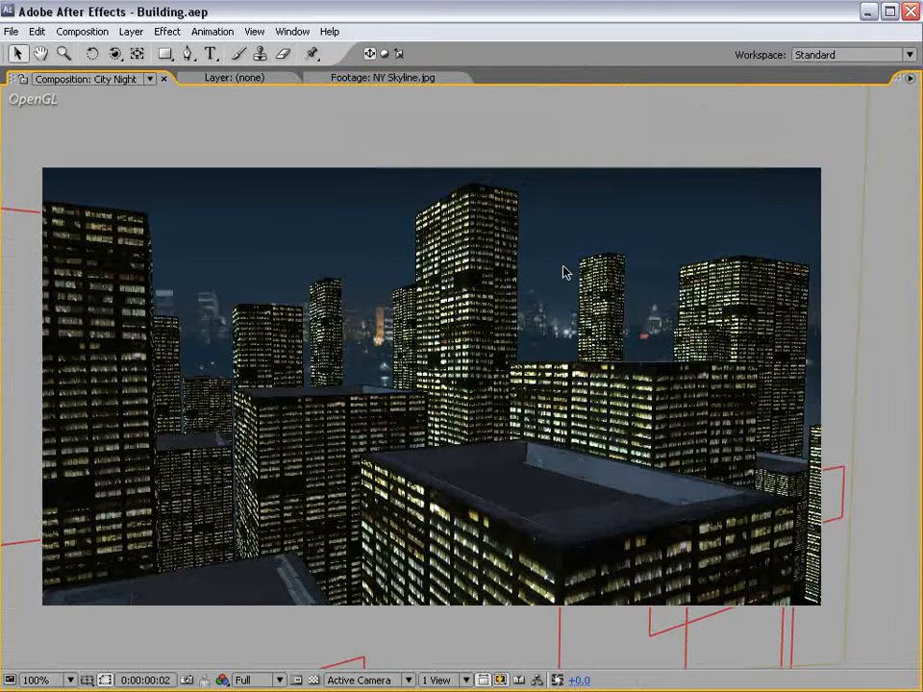
key(grave)
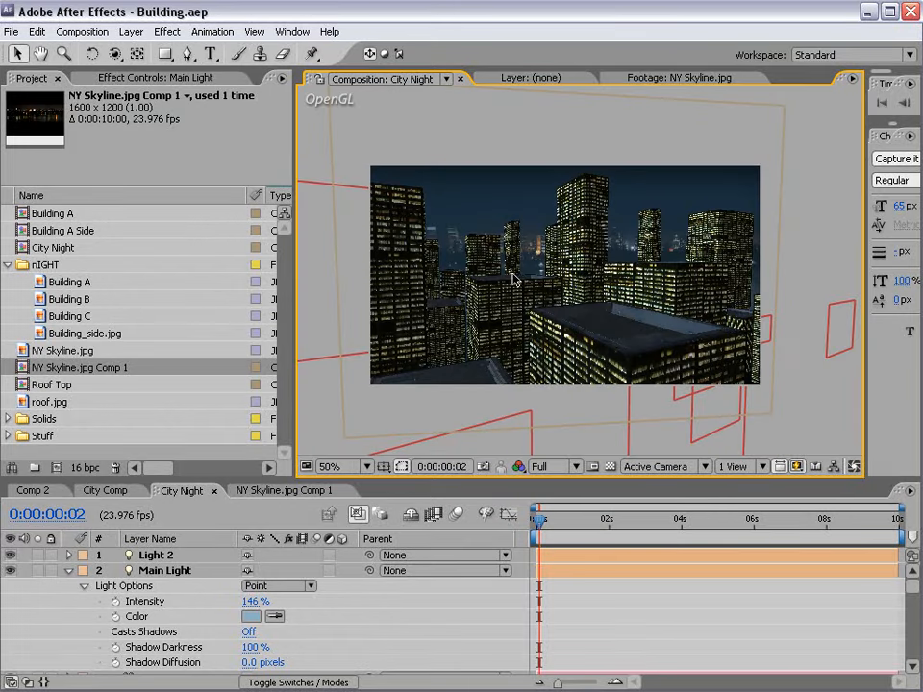
Step: Open Building A and its nested Building A Side composition, and inspect the window texture in an enlarged view
click(67, 570)
double_click(189, 604)
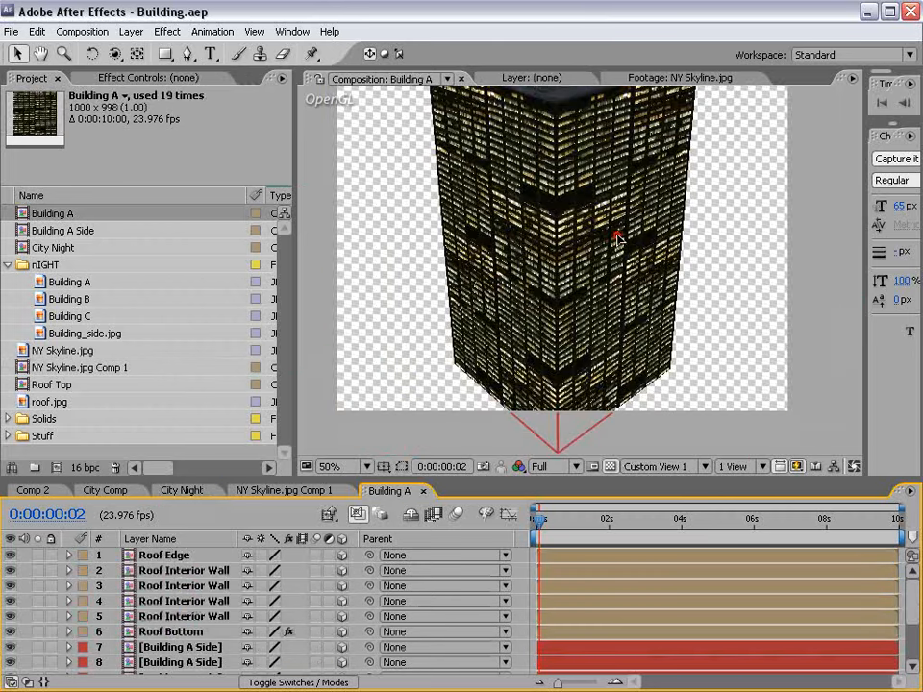
click(618, 236)
double_click(204, 586)
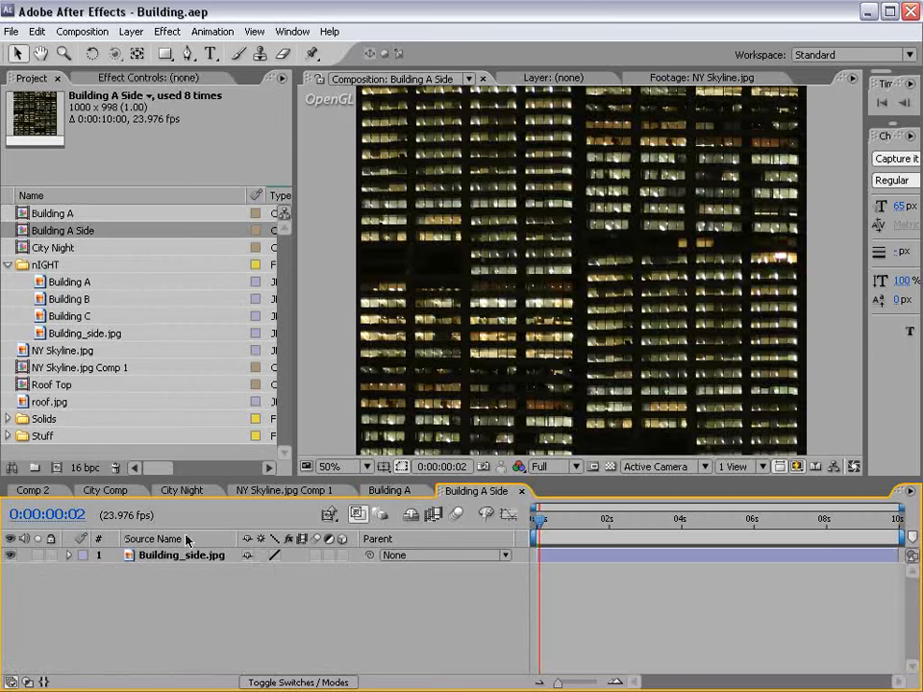
click(189, 555)
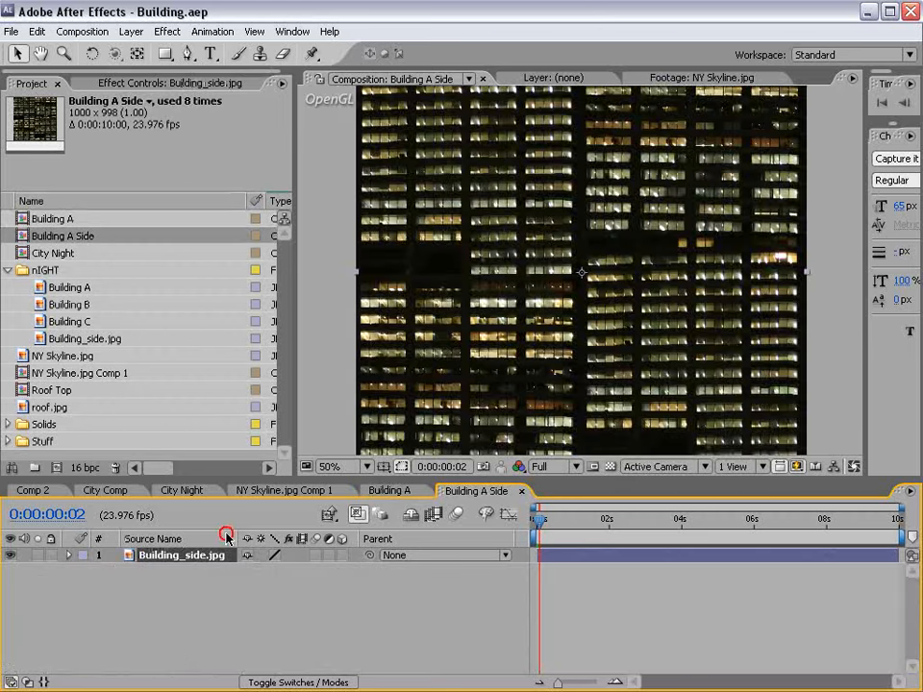
key(grave)
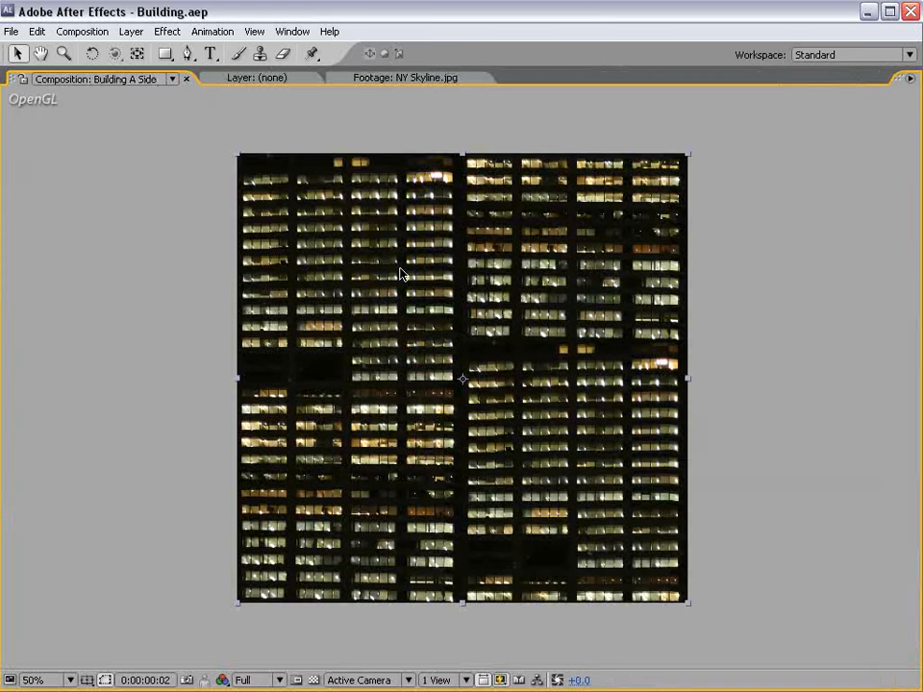
key(grave)
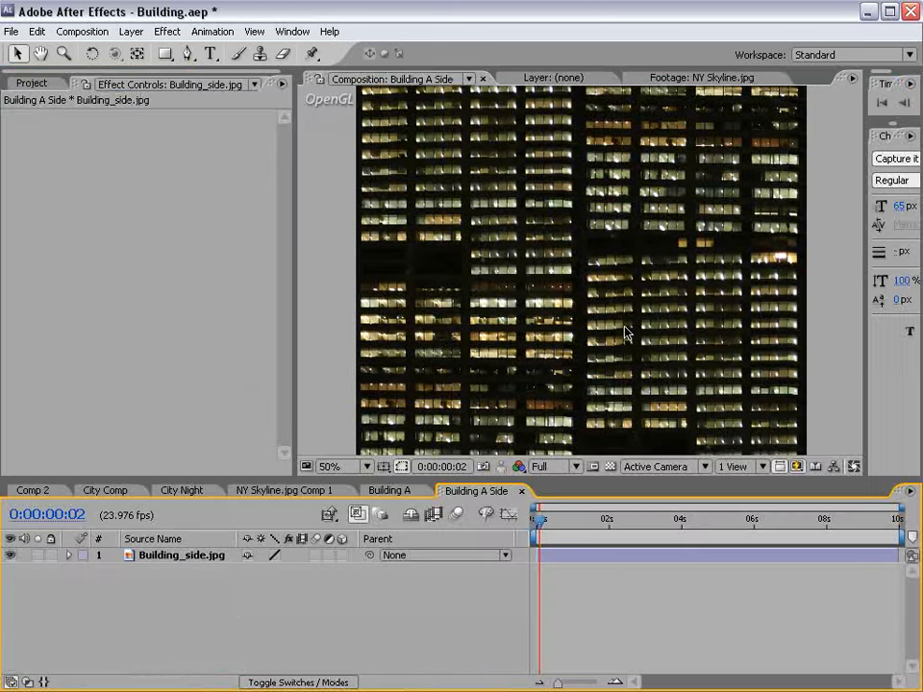
scroll(625, 322, up, 1)
key(grave)
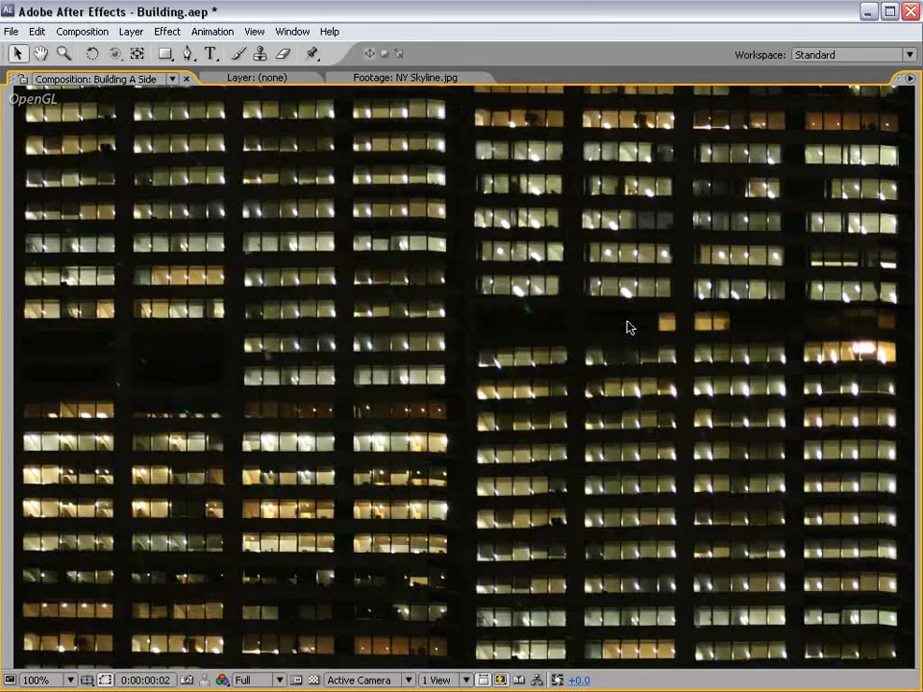
scroll(624, 321, down, 1)
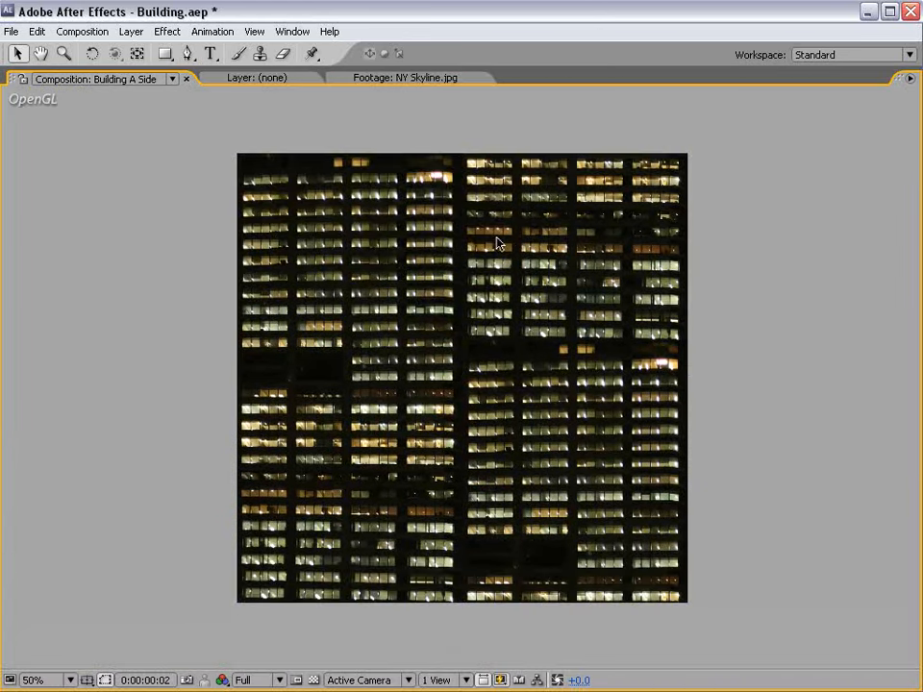
Step: Create a composition-sized solid in Building A Side, with its colour sampled from a dark, unlit area of the window texture
click(133, 31)
mouse_move(139, 58)
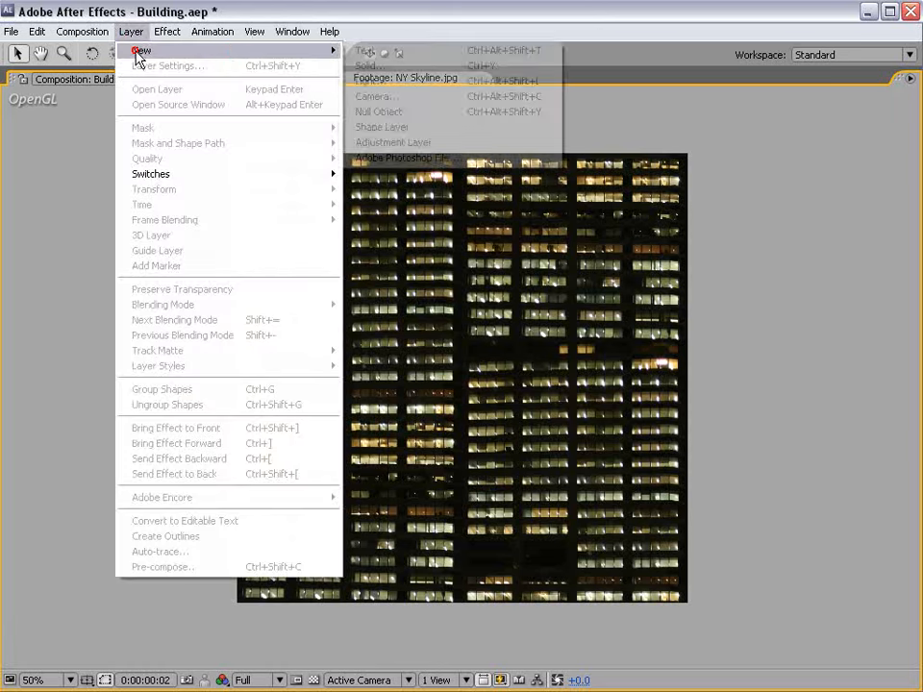
click(371, 66)
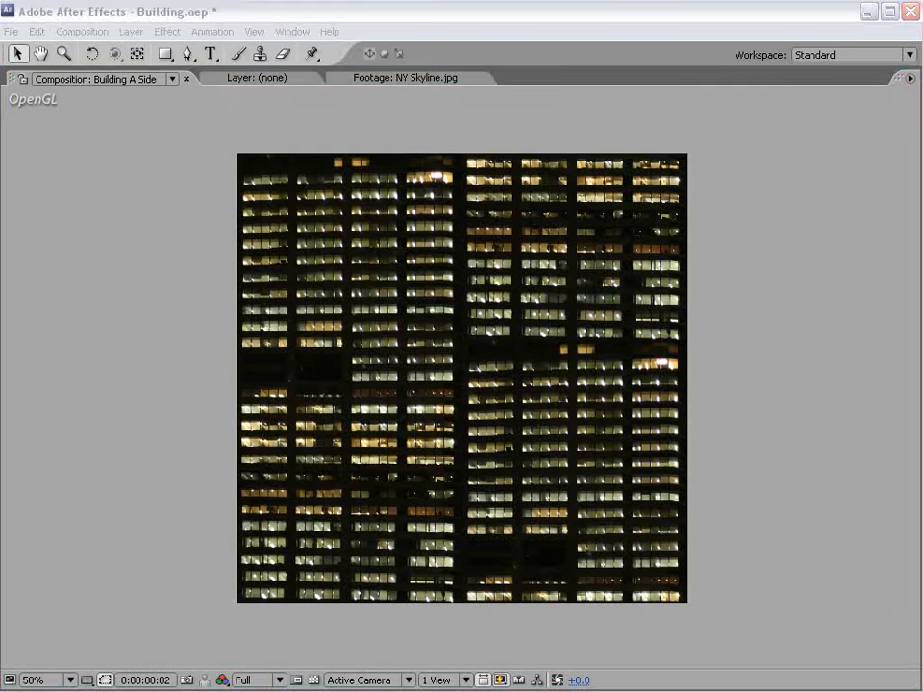
click(710, 493)
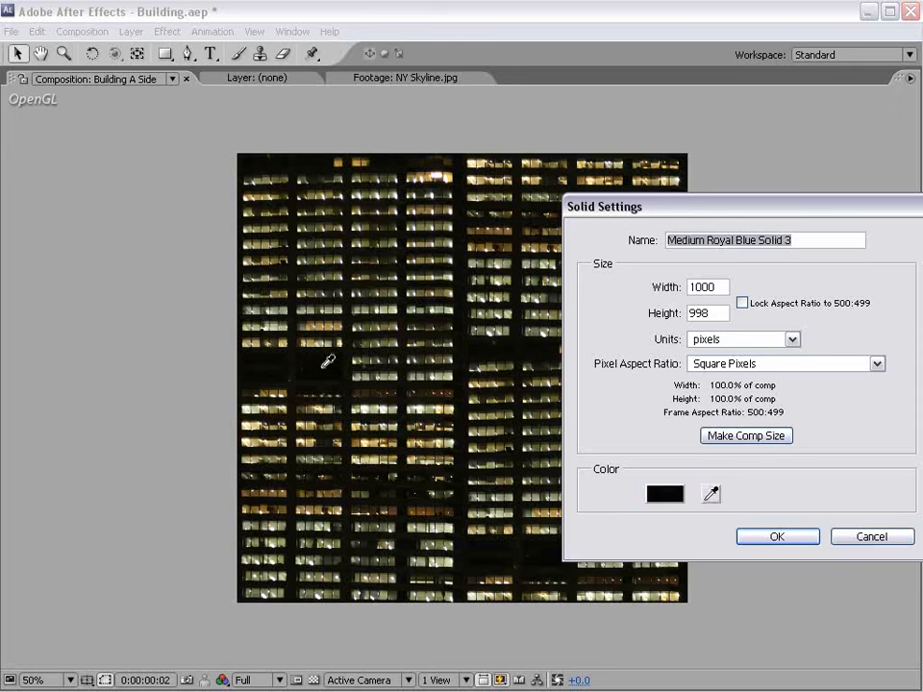
click(327, 380)
click(780, 538)
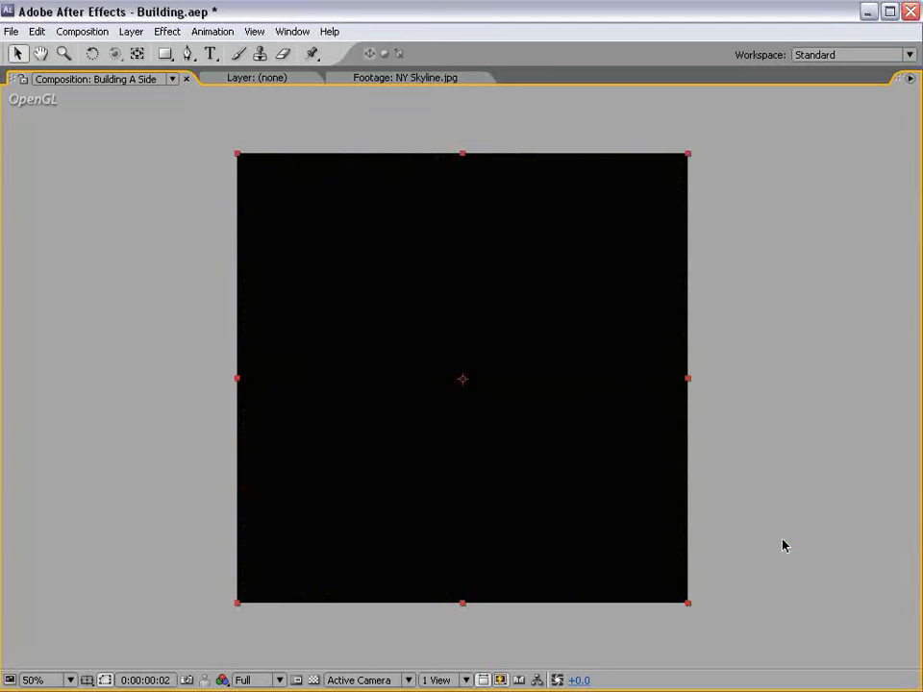
key(grave)
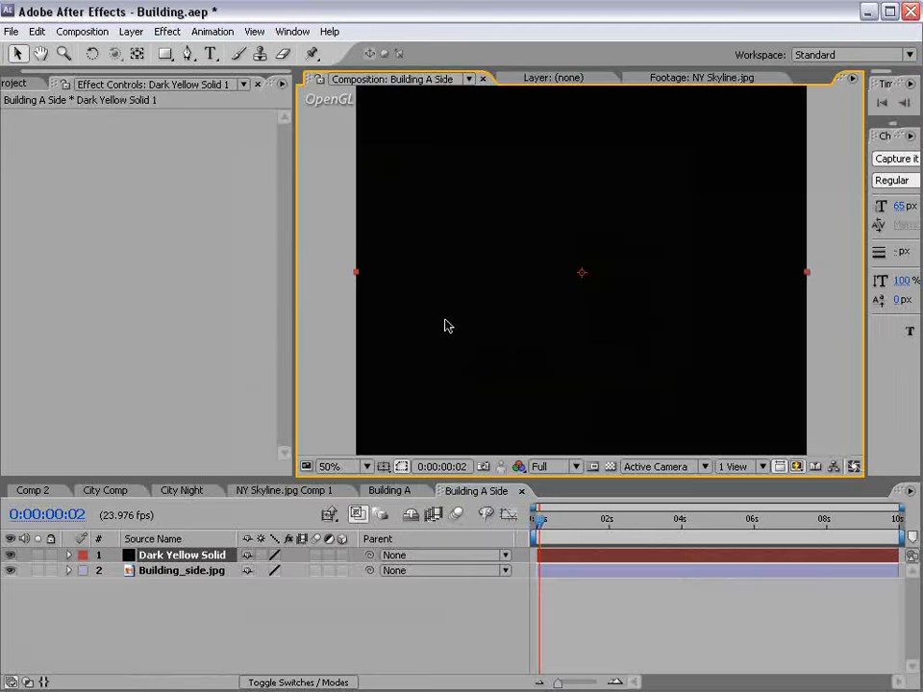
Step: Hide the solid and draw rectangular masks on it over scattered groups of lit windows across the building side
click(11, 556)
drag(163, 55, 206, 55)
drag(396, 478, 404, 622)
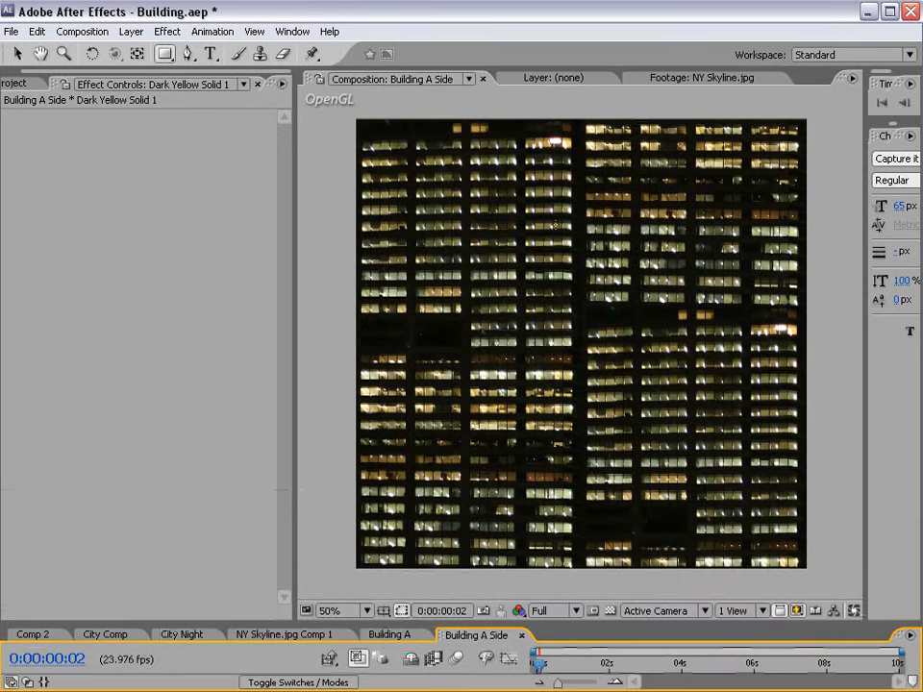
drag(583, 221, 691, 236)
drag(359, 235, 466, 266)
drag(583, 388, 690, 420)
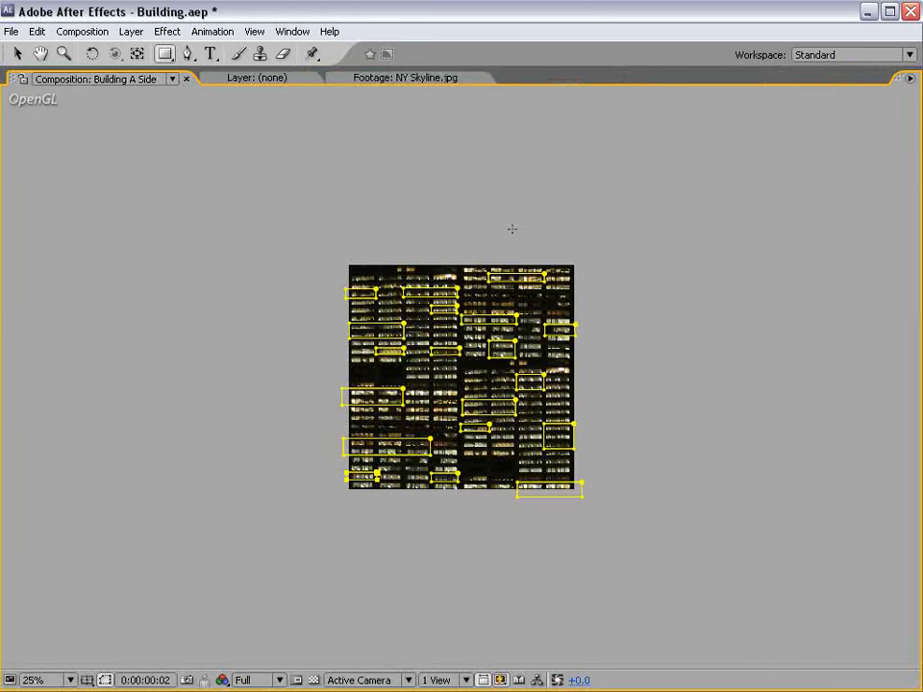
Step: Make the masked solid visible over the windows and check the building side in an enlarged view
drag(200, 623, 202, 480)
scroll(914, 652, up, 8)
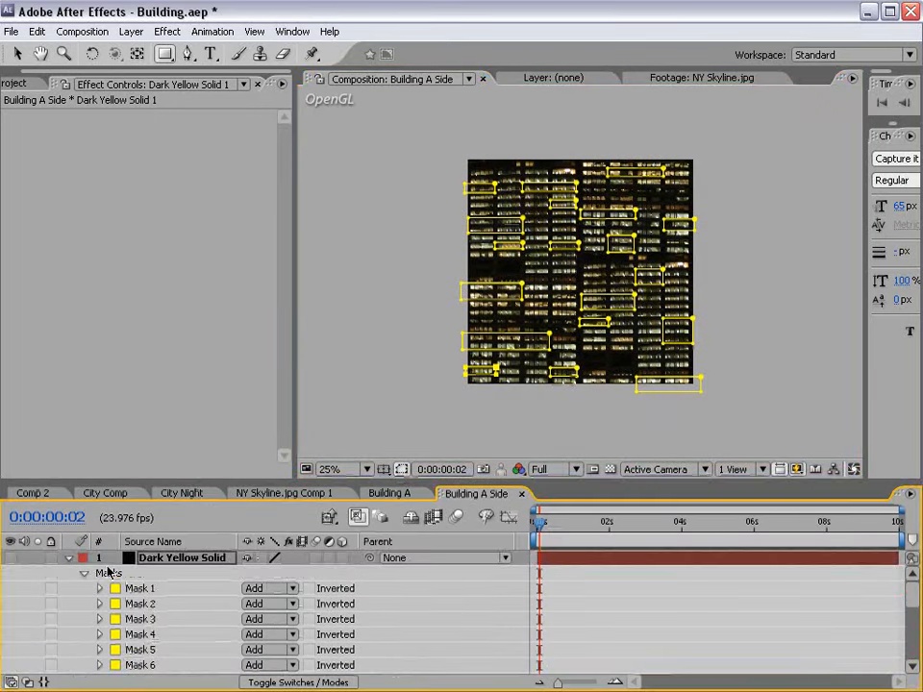
click(10, 559)
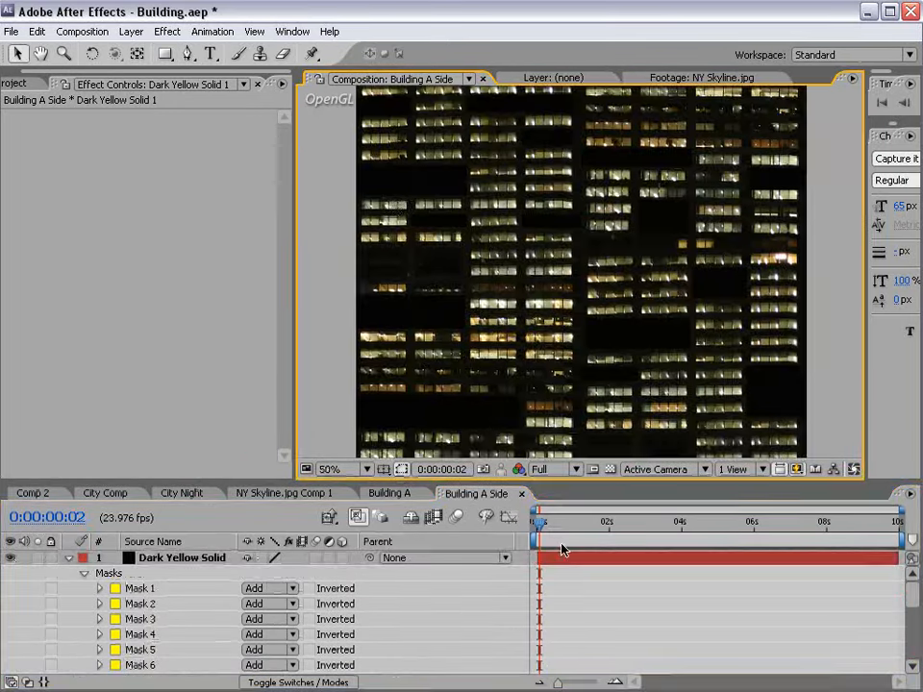
key(grave)
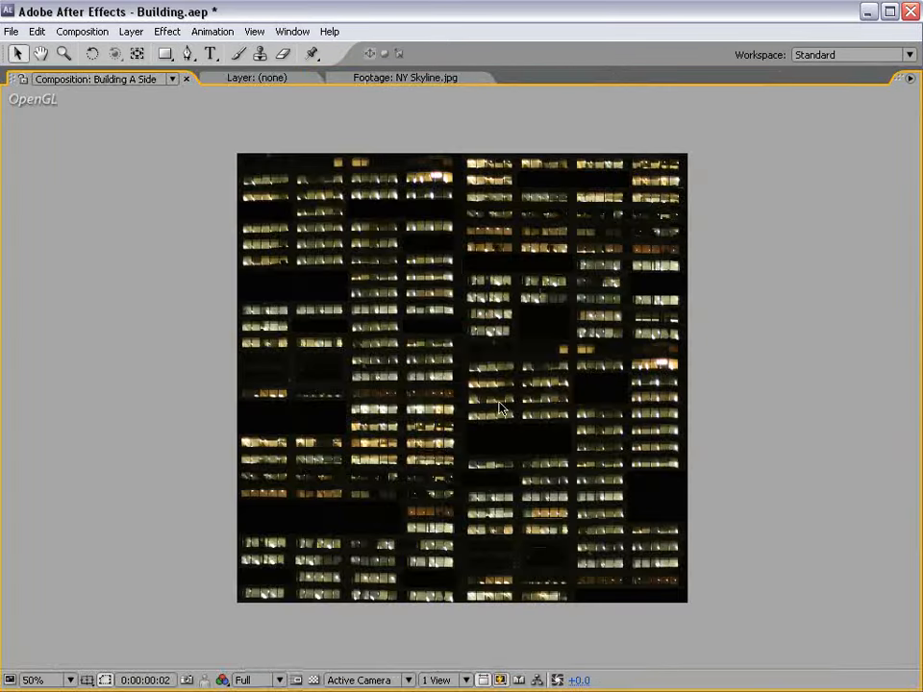
key(grave)
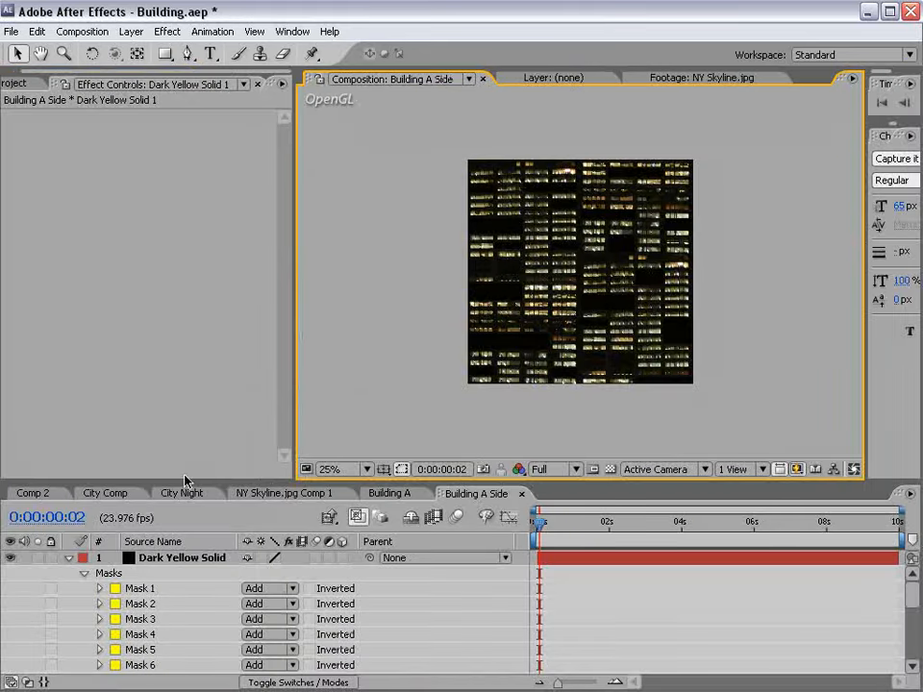
Step: Return to City Night and inspect the city with the blacked-out windows in an enlarged view
click(183, 492)
key(grave)
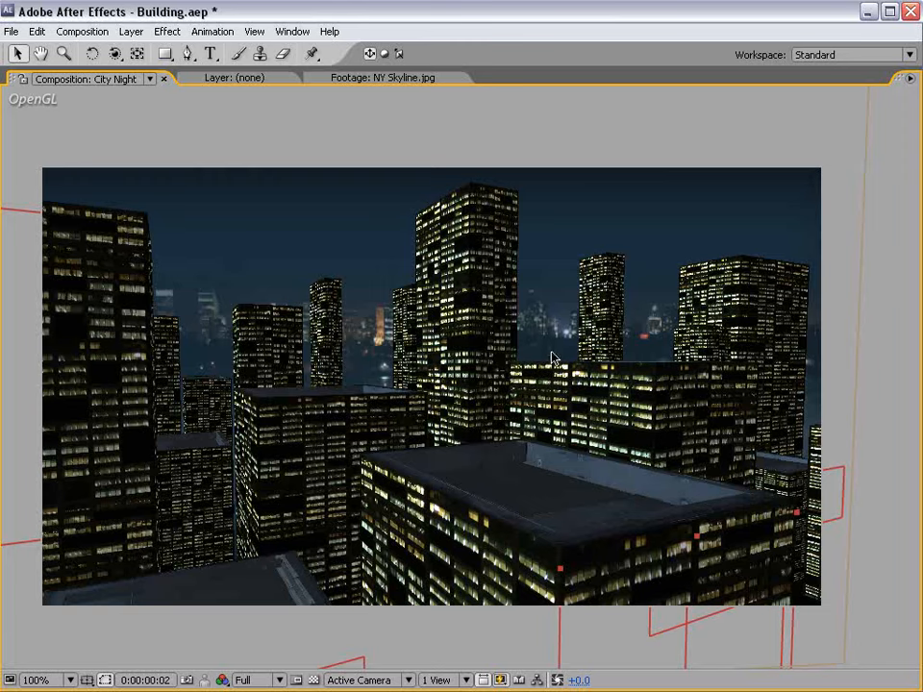
key(grave)
key(comma)
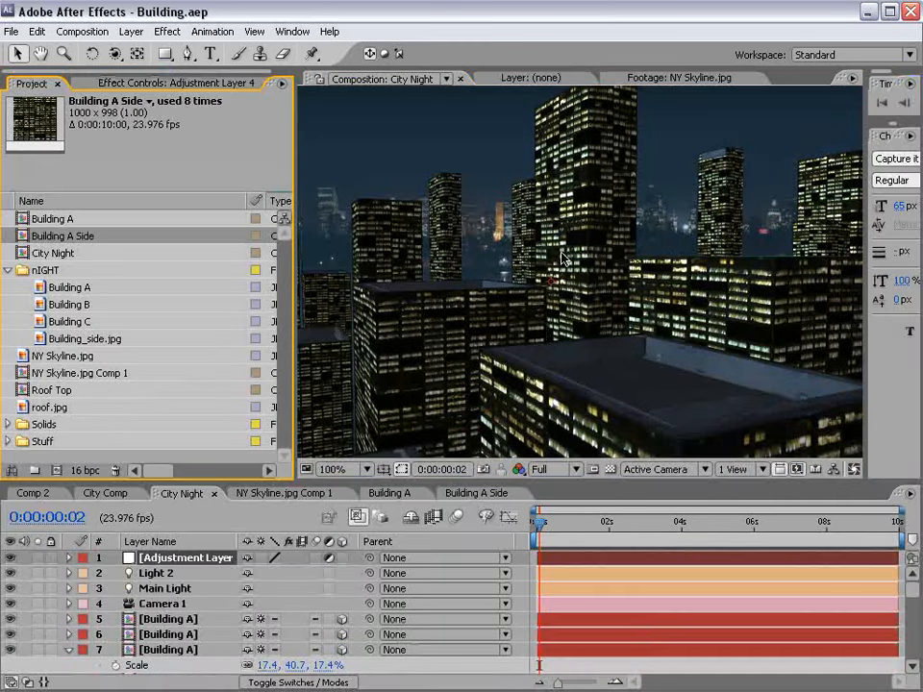
key(grave)
key(grave)
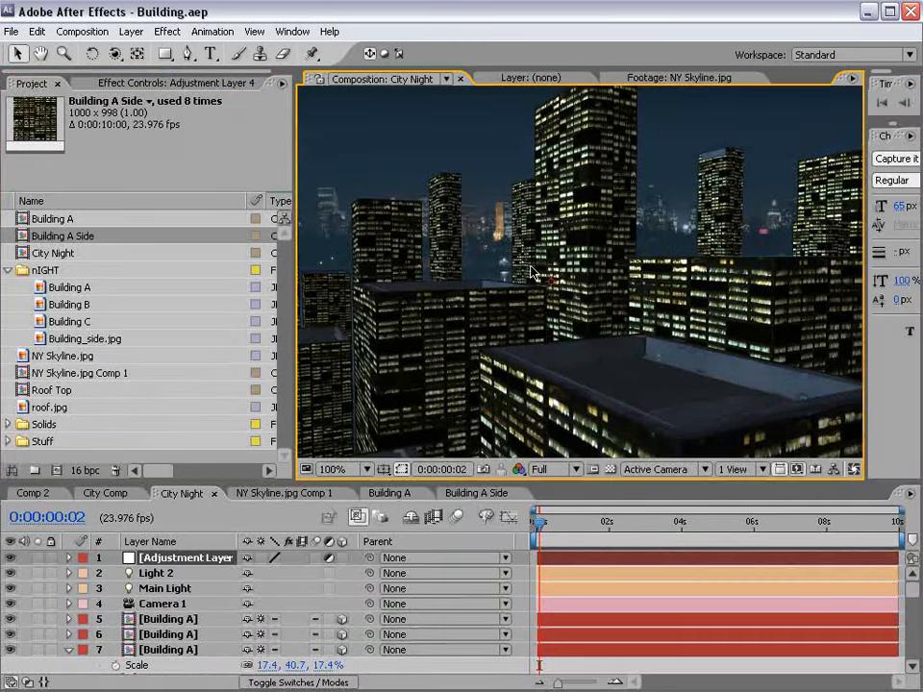
Step: Create a new composition containing City Night and rename it City Night CC
click(51, 253)
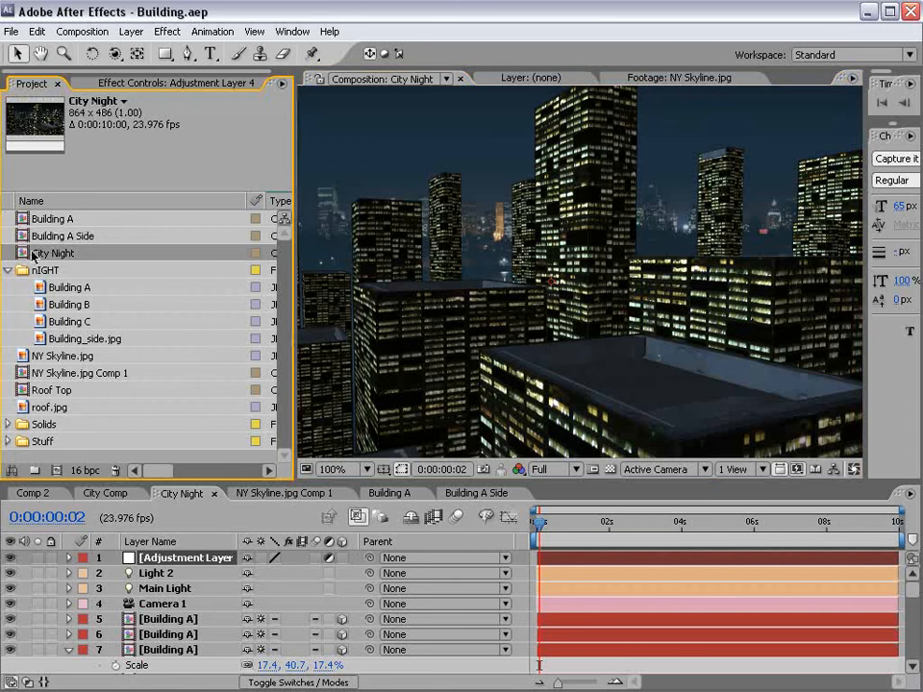
key(ctrl+d)
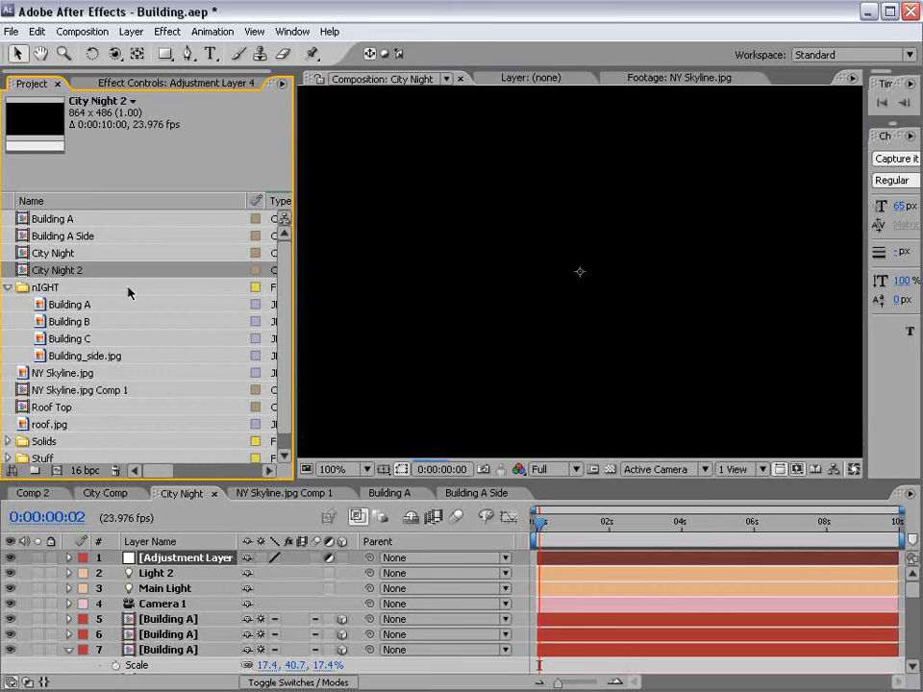
double_click(72, 270)
click(91, 266)
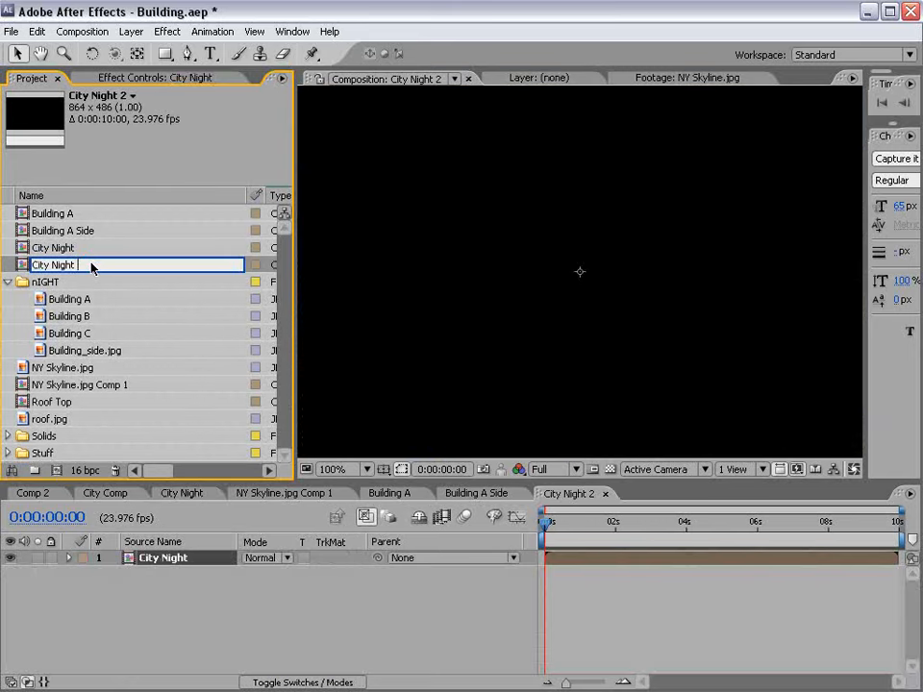
click(162, 615)
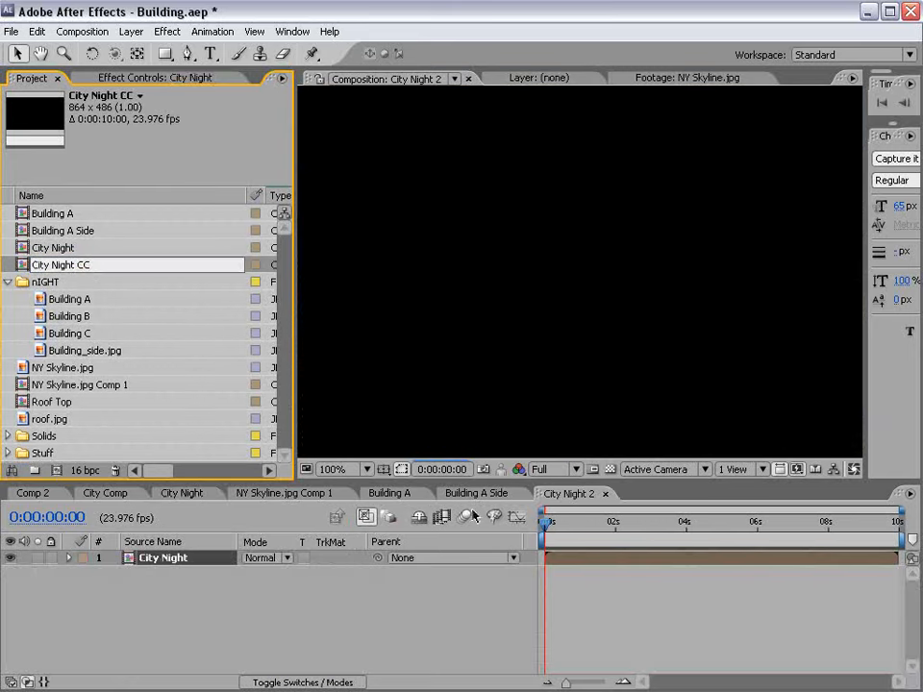
click(593, 616)
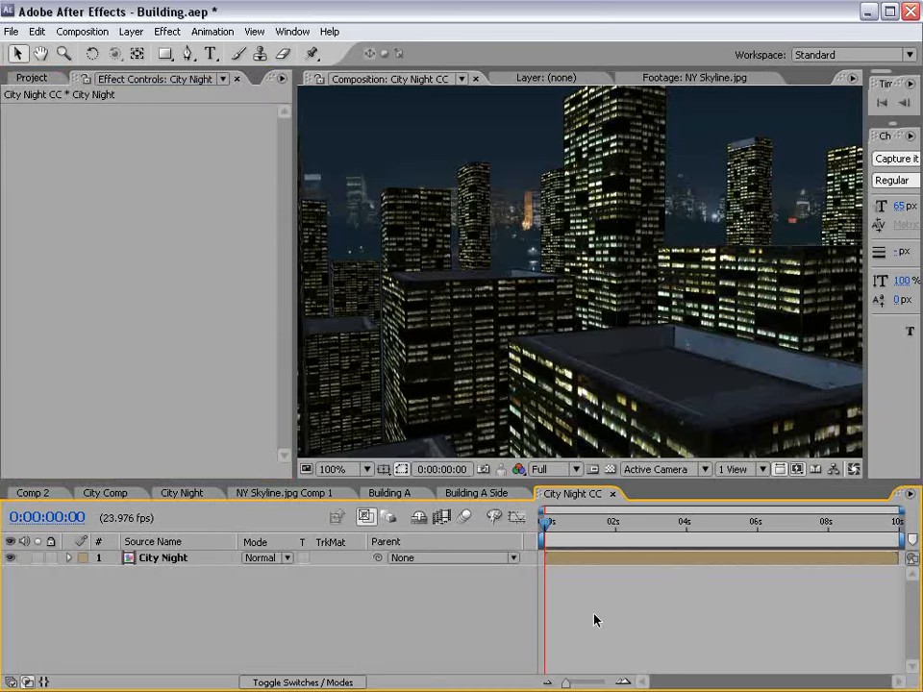
Step: Add an adjustment layer named CC above the City Night layer
click(130, 32)
mouse_move(141, 50)
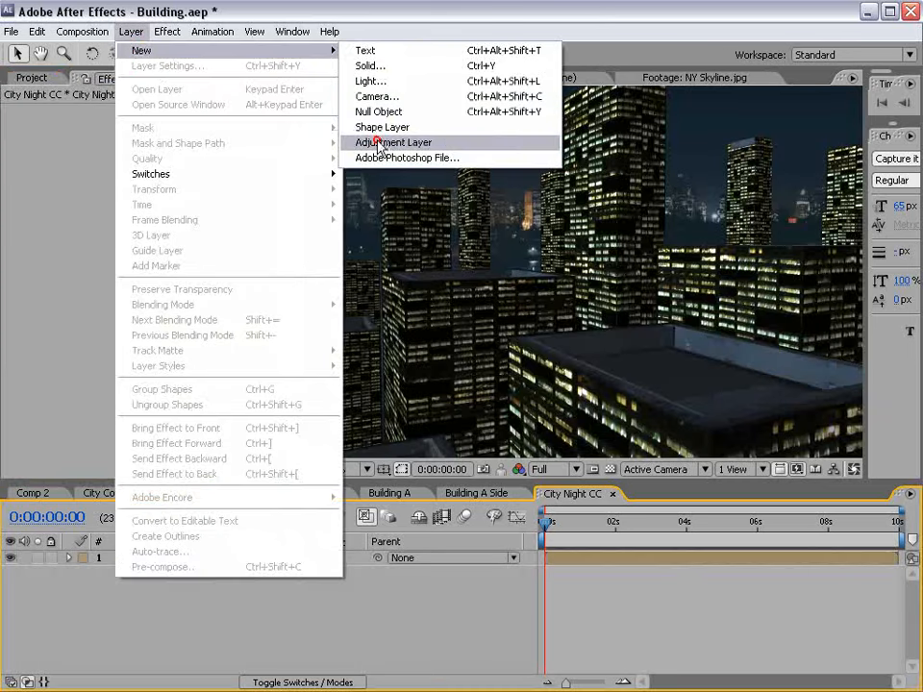
click(380, 145)
key(Return)
text(CC)
click(194, 613)
Step: Create a black 864 x 486 solid named BG and place it beneath the City Night layer
click(128, 30)
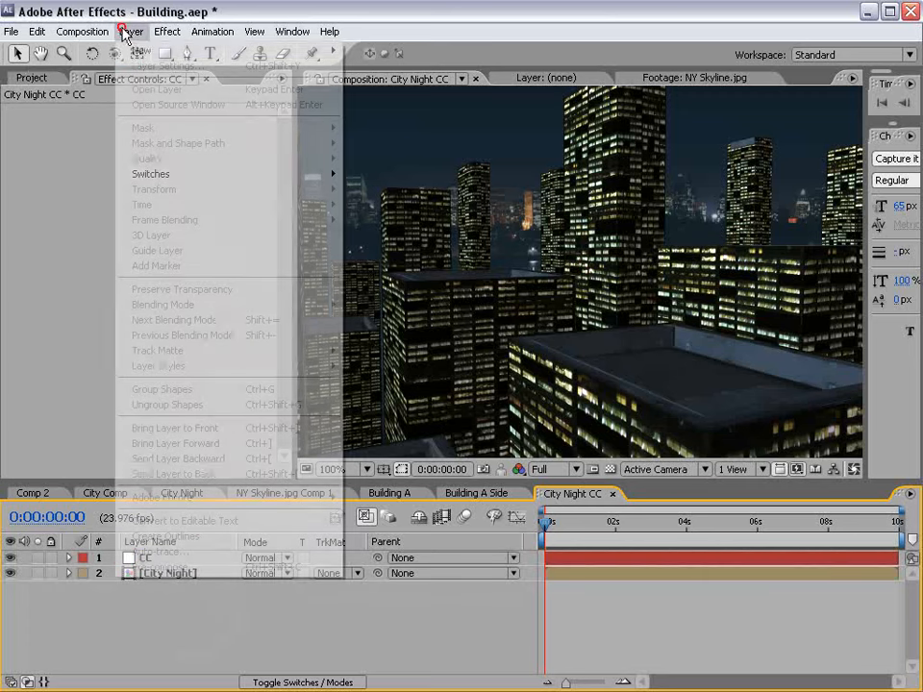
mouse_move(135, 49)
click(398, 68)
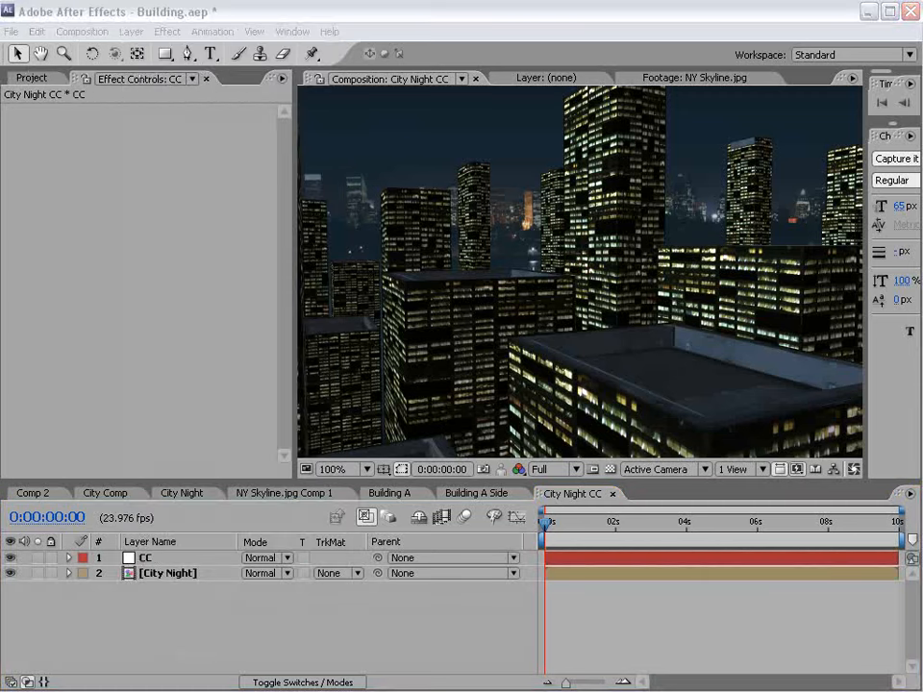
click(245, 431)
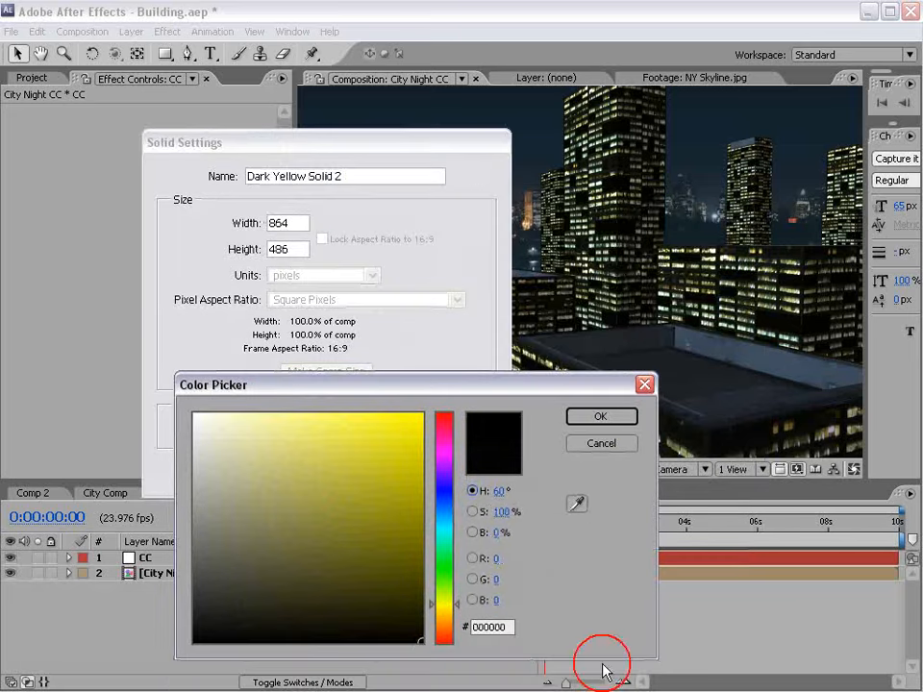
click(602, 417)
text(BG)
click(357, 472)
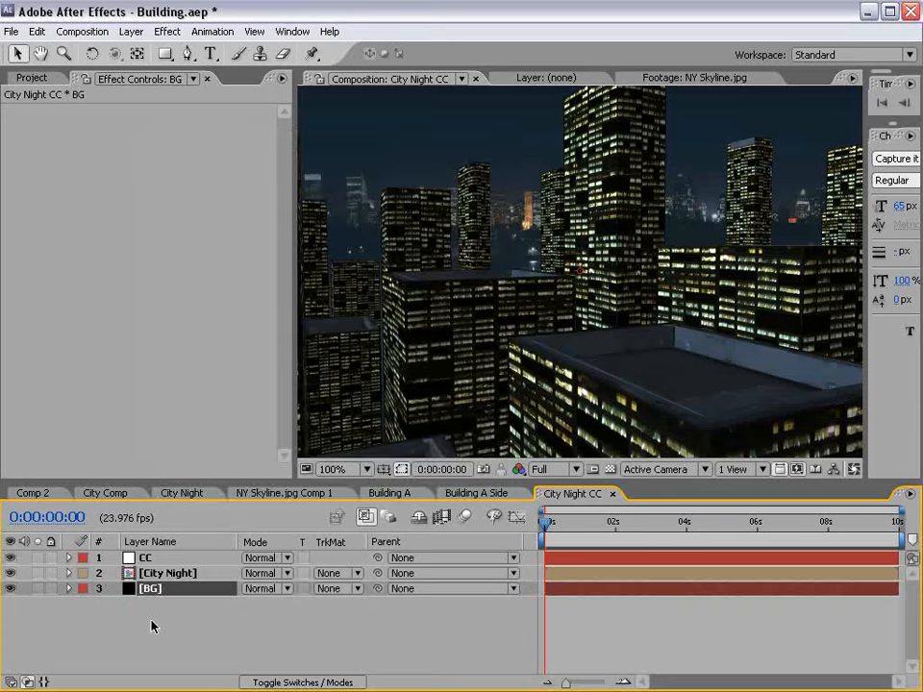
Step: Apply the Tint and Curves colour-correction effects to the CC adjustment layer
click(146, 558)
scroll(411, 257, down, 2)
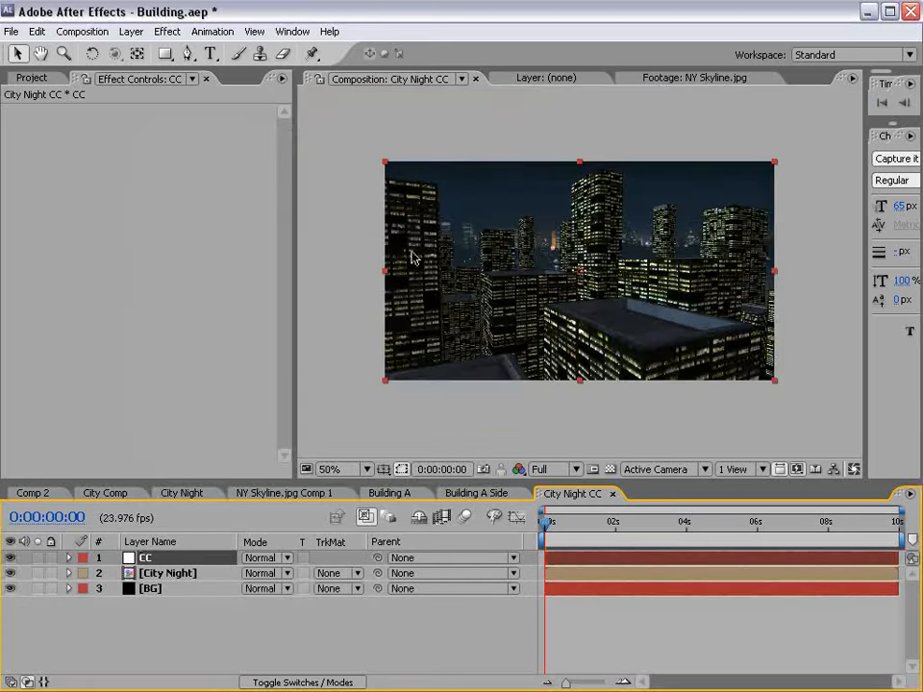
click(168, 32)
mouse_move(222, 163)
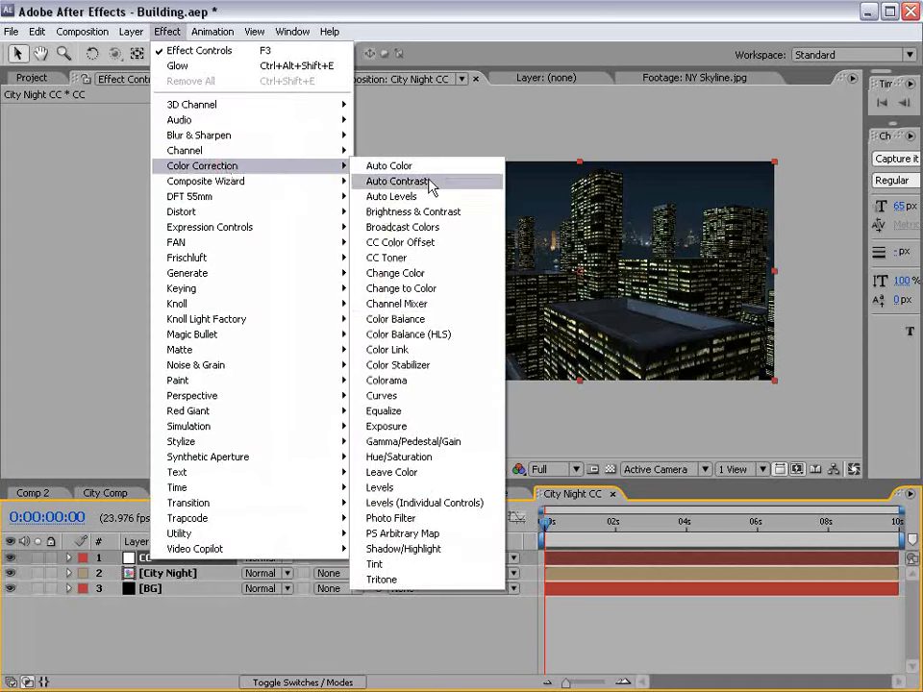
click(420, 564)
click(167, 32)
mouse_move(210, 171)
click(382, 397)
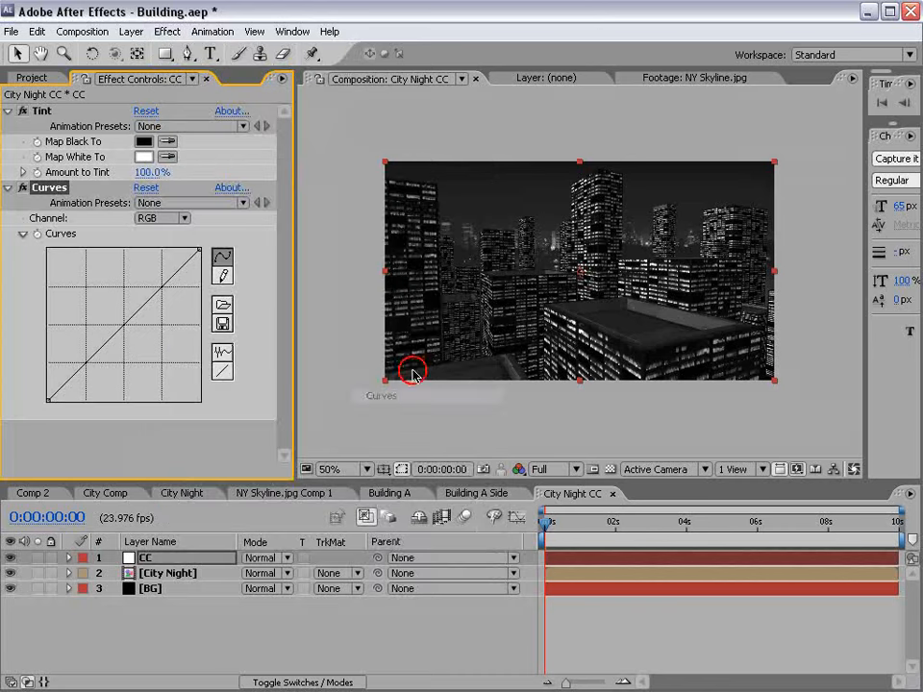
Step: Set the Tint effect's Amount to Tint to 20% on the CC layer
click(146, 172)
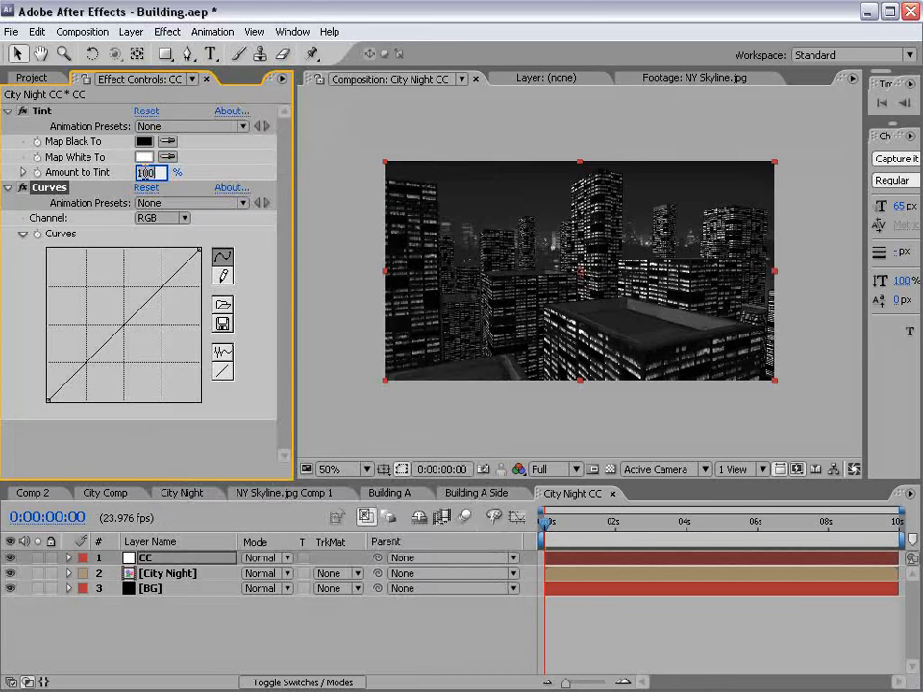
text(20)
key(Return)
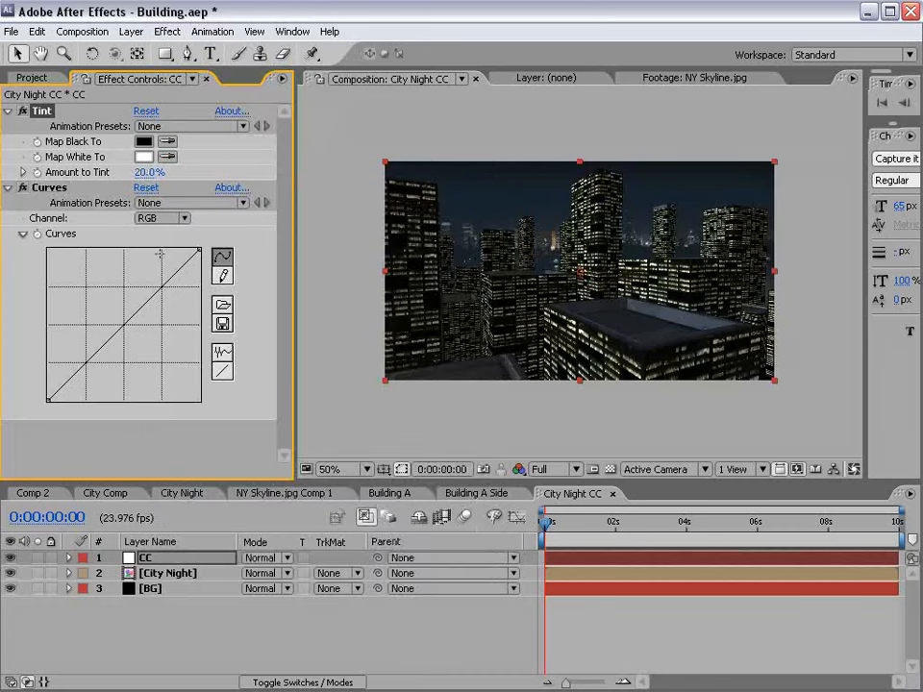
key(period)
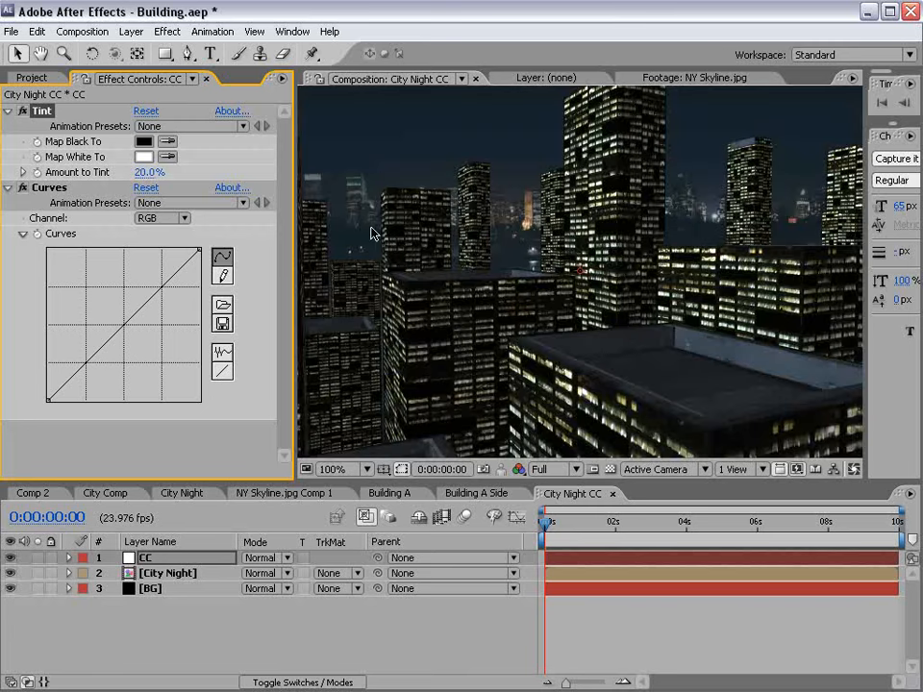
Step: Lower the midtones of the Red channel slightly in the CC layer's Curves effect
click(160, 219)
click(160, 237)
drag(128, 321, 129, 331)
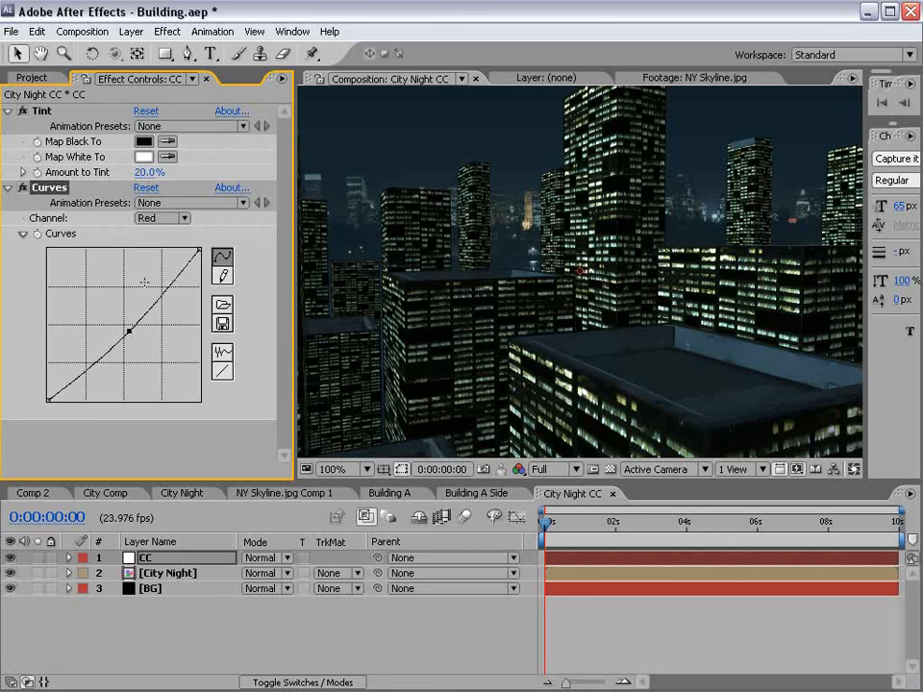
Step: Raise the shadows of the Blue channel curve and pull its midtones back near the diagonal
click(158, 221)
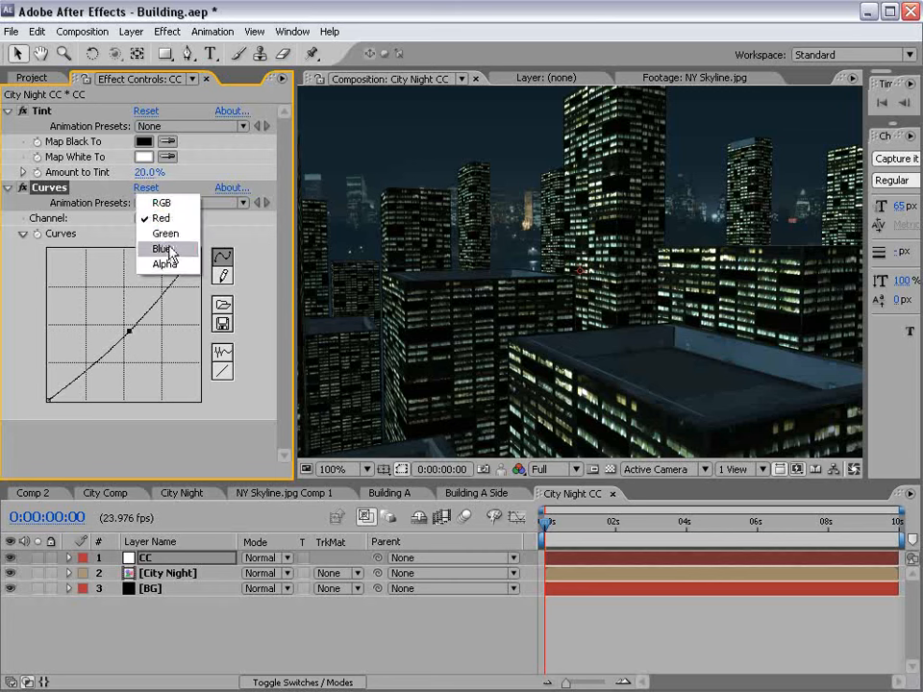
click(164, 250)
click(80, 369)
drag(80, 369, 75, 365)
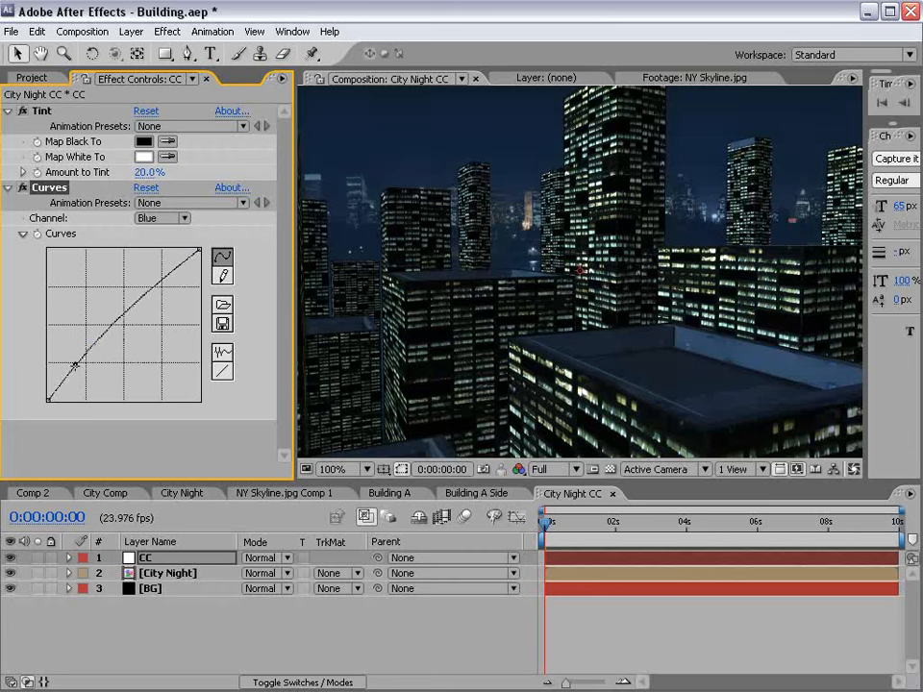
drag(117, 315, 125, 322)
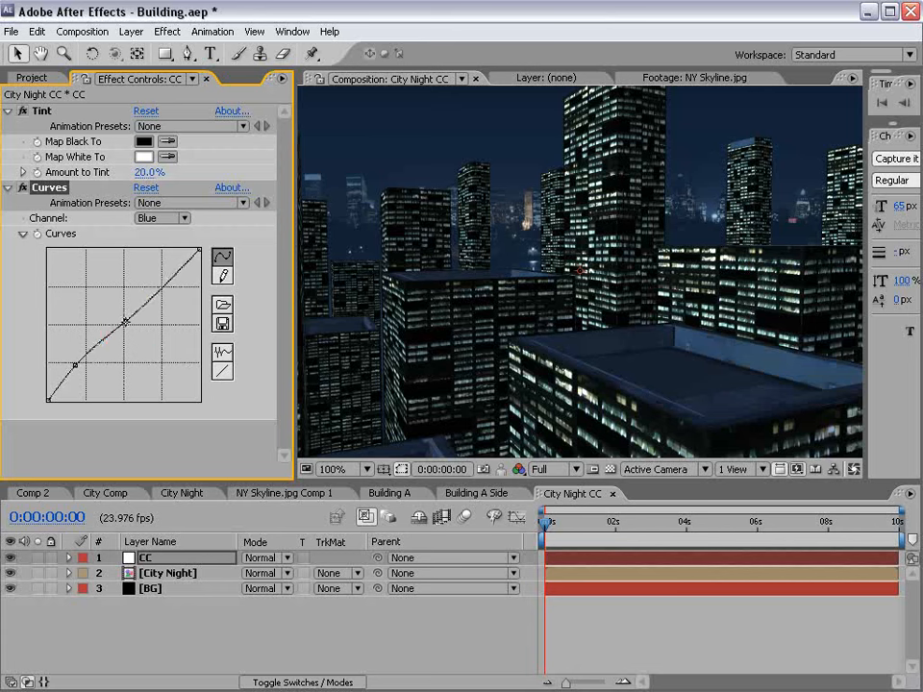
Step: Shape the RGB curve for more contrast by darkening the lower midtones and lifting the highlights, and check the enlarged result
click(163, 218)
click(165, 176)
drag(124, 326, 115, 353)
drag(168, 291, 172, 278)
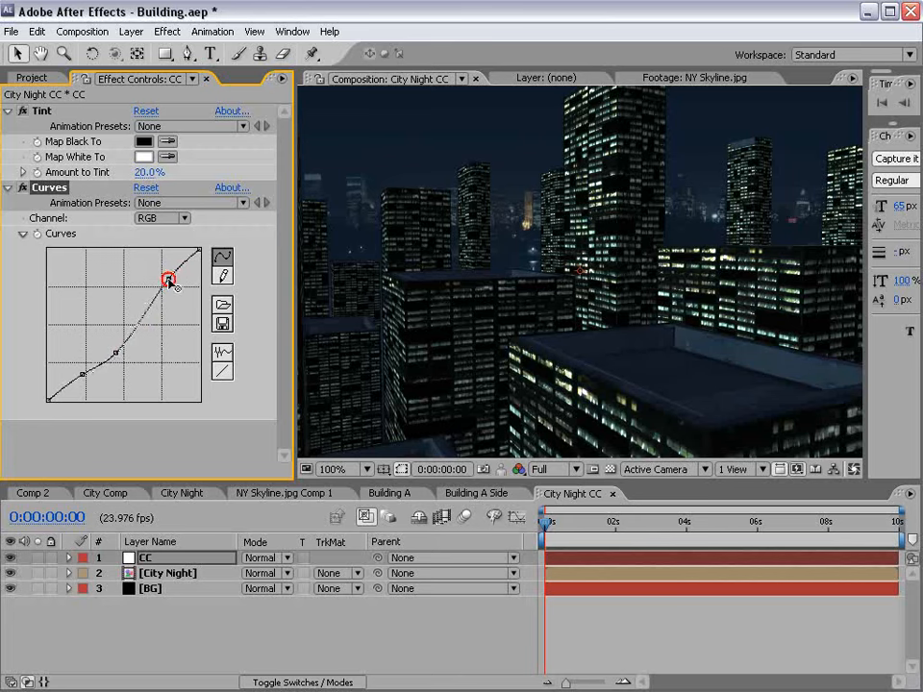
key(grave)
key(grave)
key(comma)
key(period)
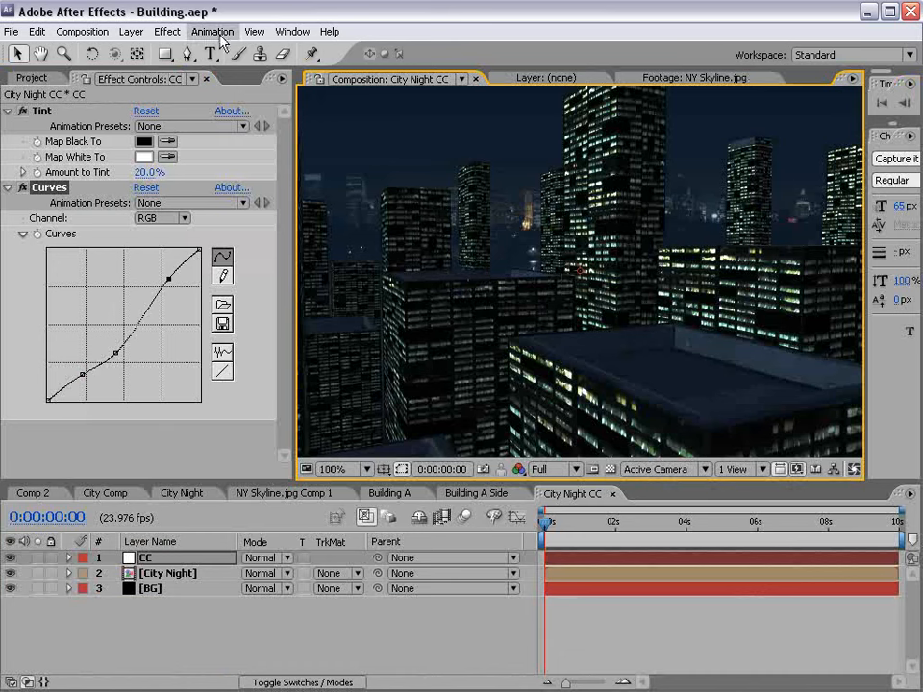
Step: Apply the Glow effect to the CC layer, review the city in an enlarged view, and save the project
click(171, 34)
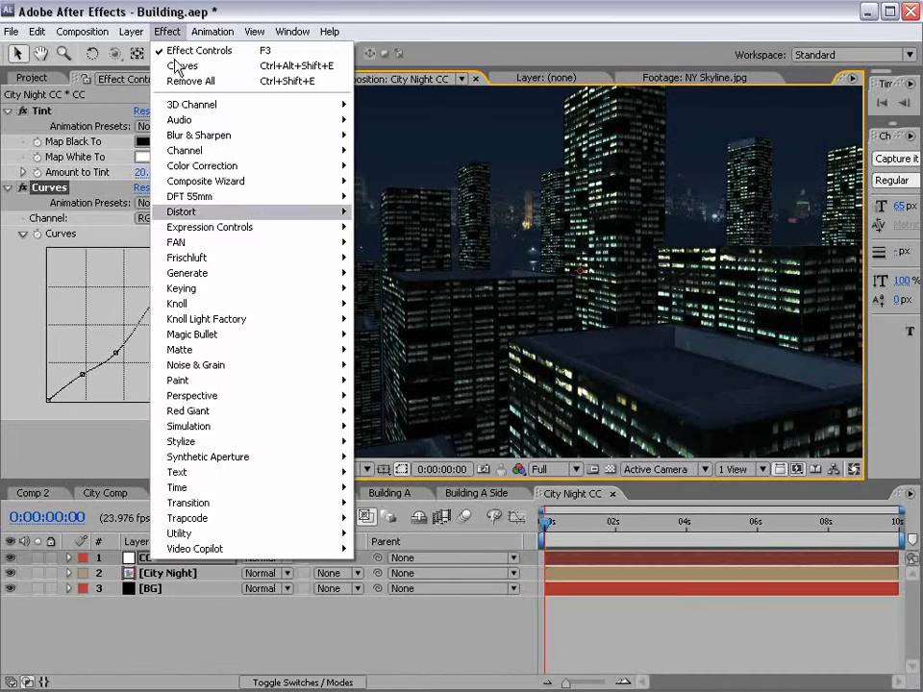
mouse_move(269, 442)
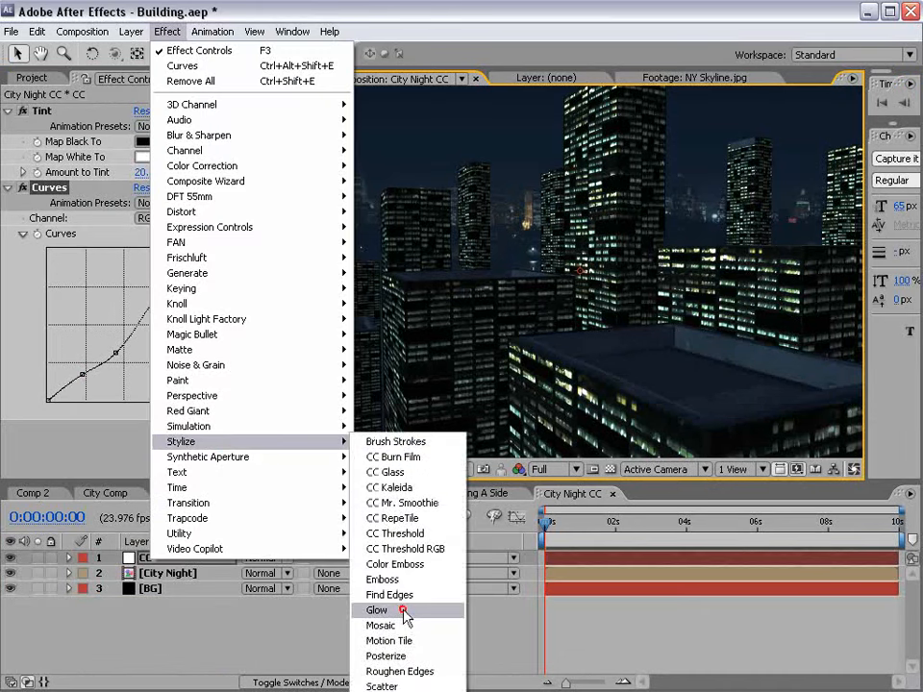
click(404, 552)
key(grave)
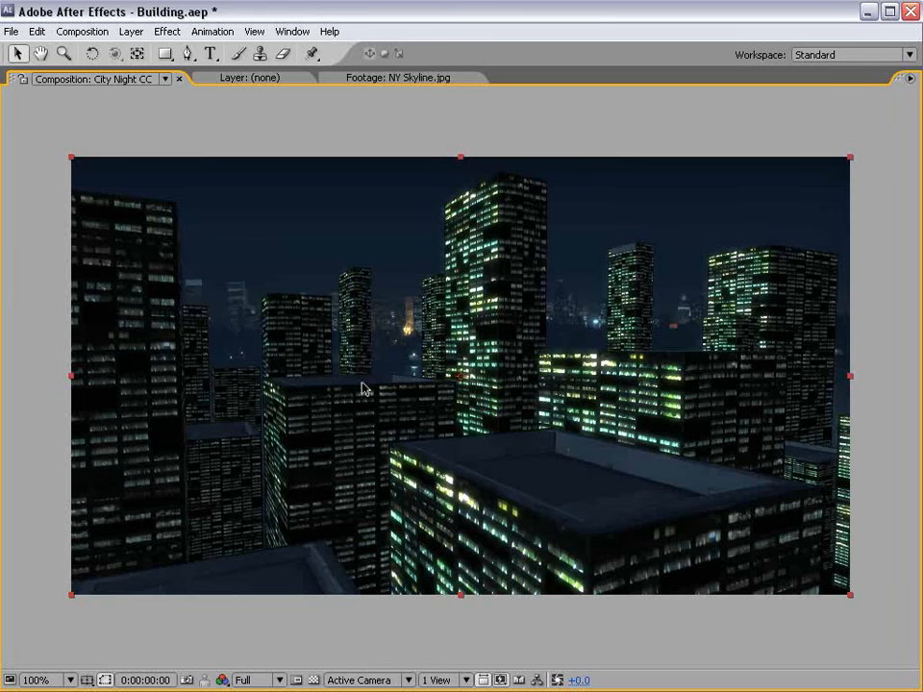
key(period)
key(comma)
key(grave)
key(ctrl+s)
Step: Set the intensity of the ambient Light 2 in the City Night composition to 100%
click(207, 493)
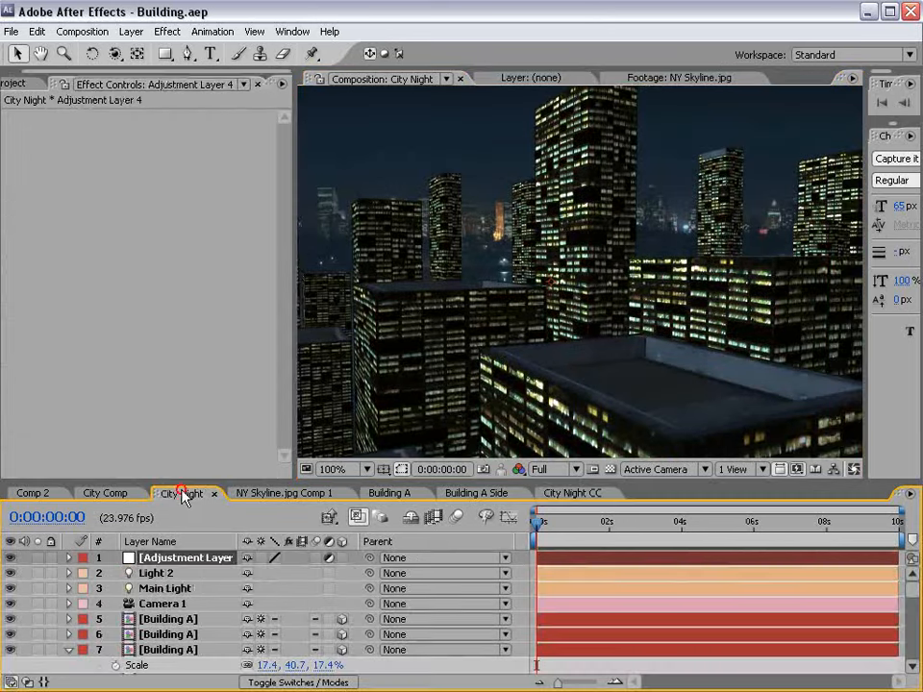
click(158, 573)
key(t)
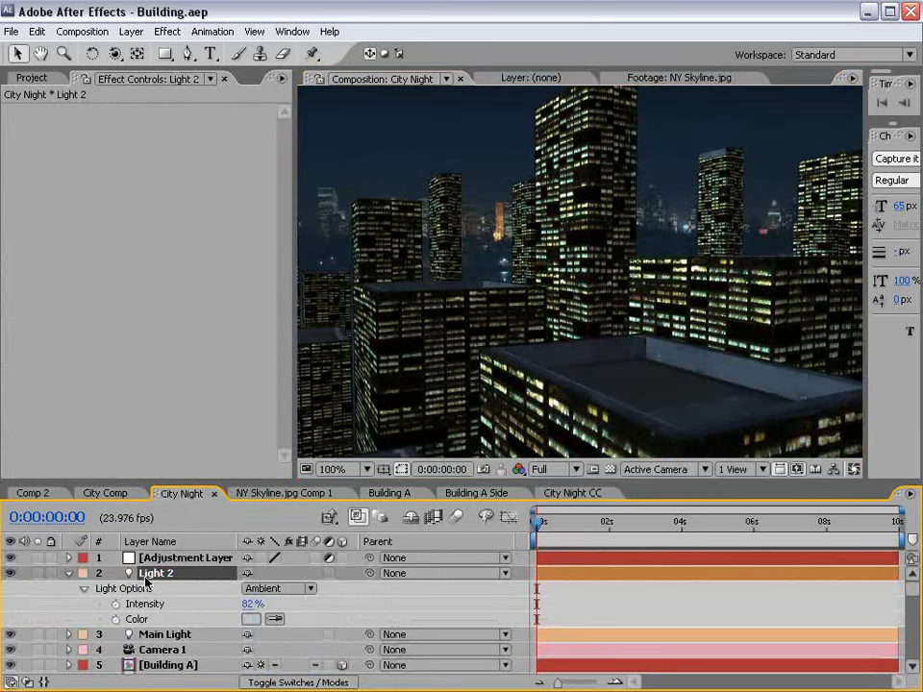
click(252, 605)
text(100)
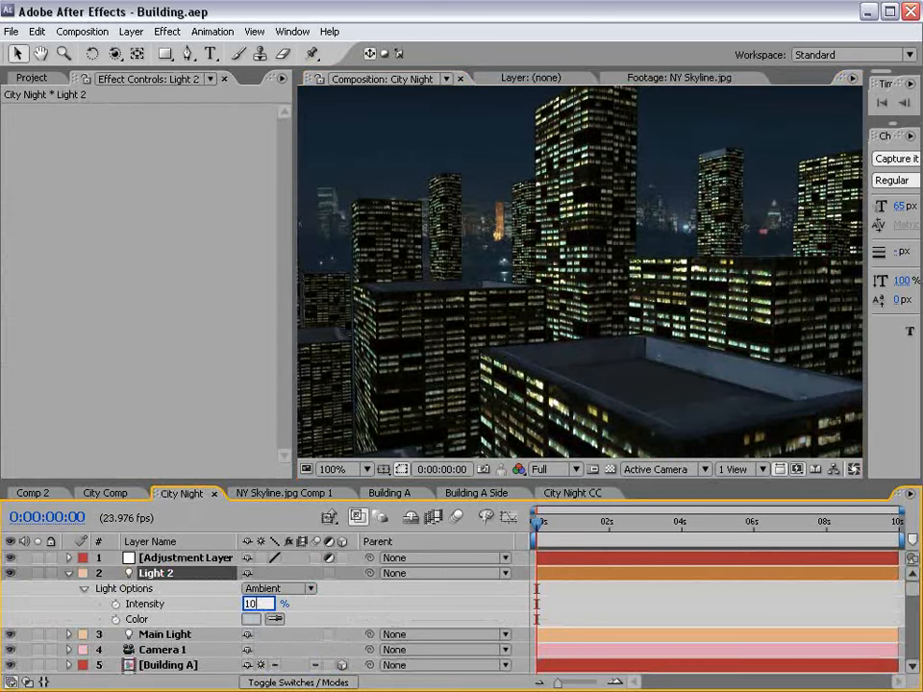
key(Return)
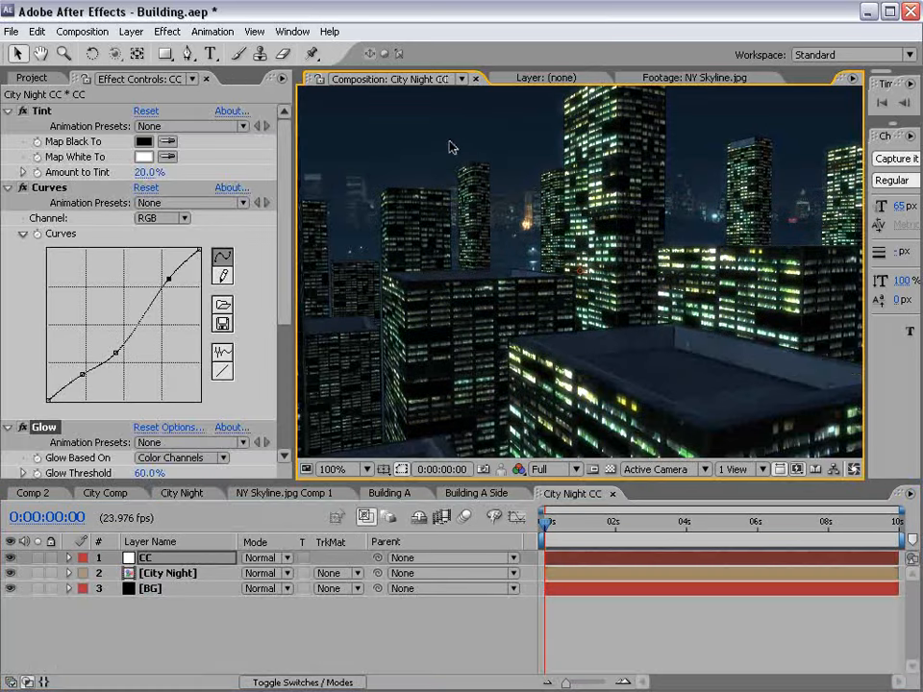
Step: Open NY Skyline.jpg Comp 1 and collapse the expanded properties of all its layers
click(475, 495)
click(249, 492)
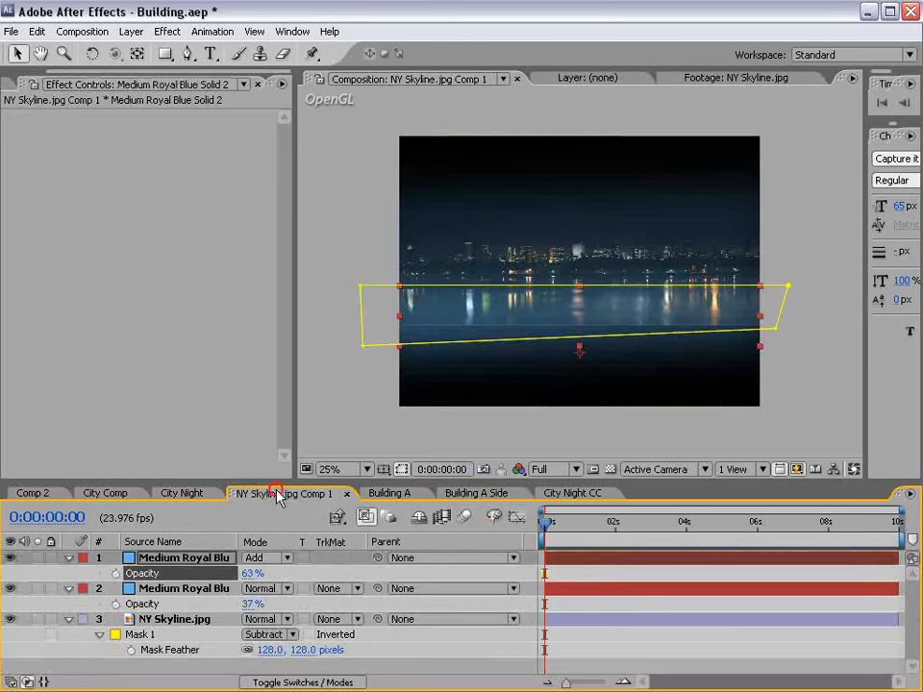
click(173, 562)
key(ctrl+a)
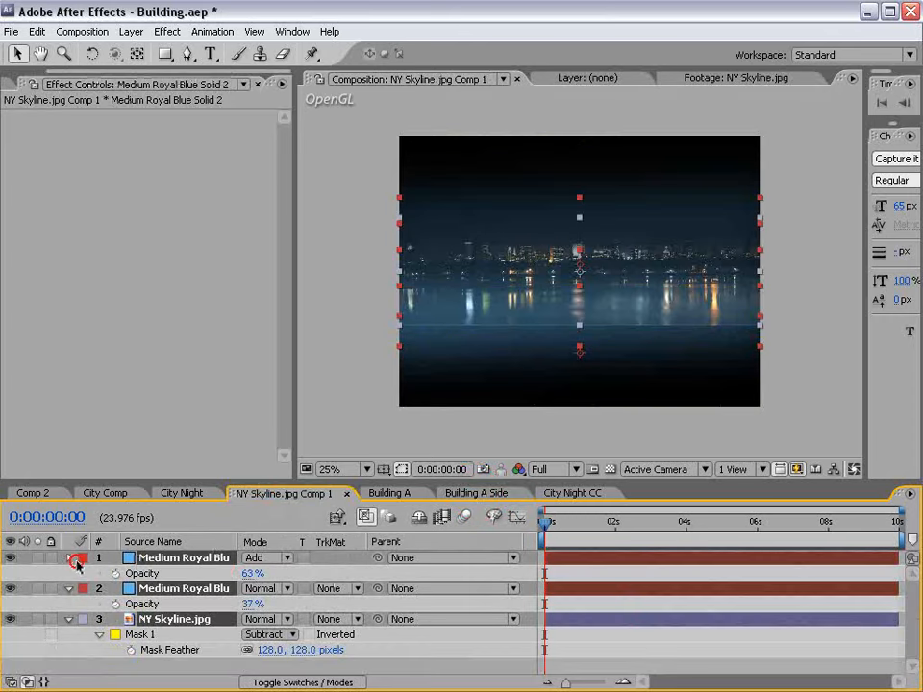
click(70, 558)
click(145, 634)
Step: Add a black 1600 x 1200 pixel solid on top of the skyline layers
click(135, 32)
mouse_move(192, 50)
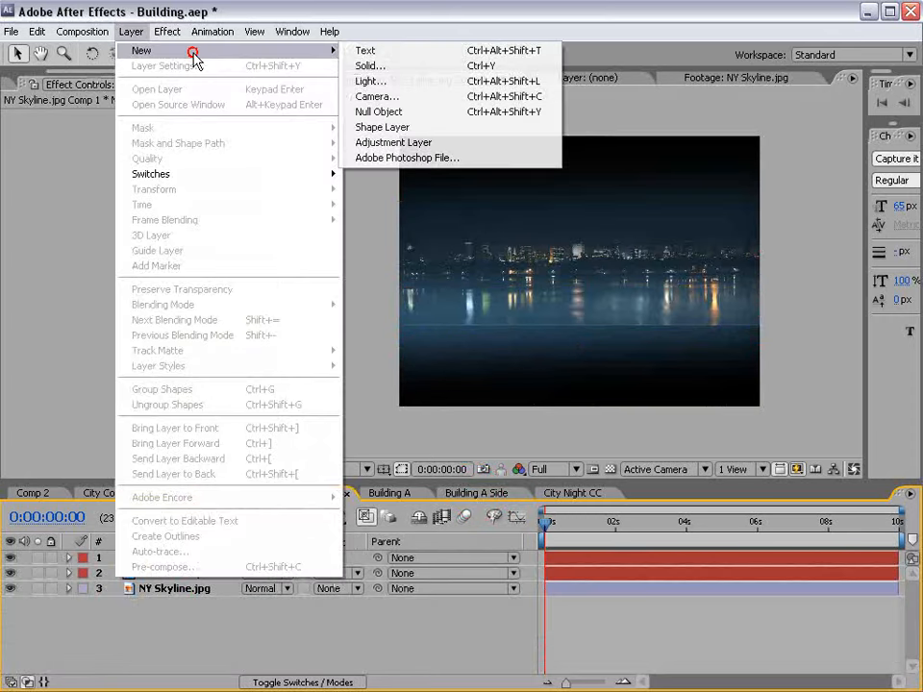
click(371, 65)
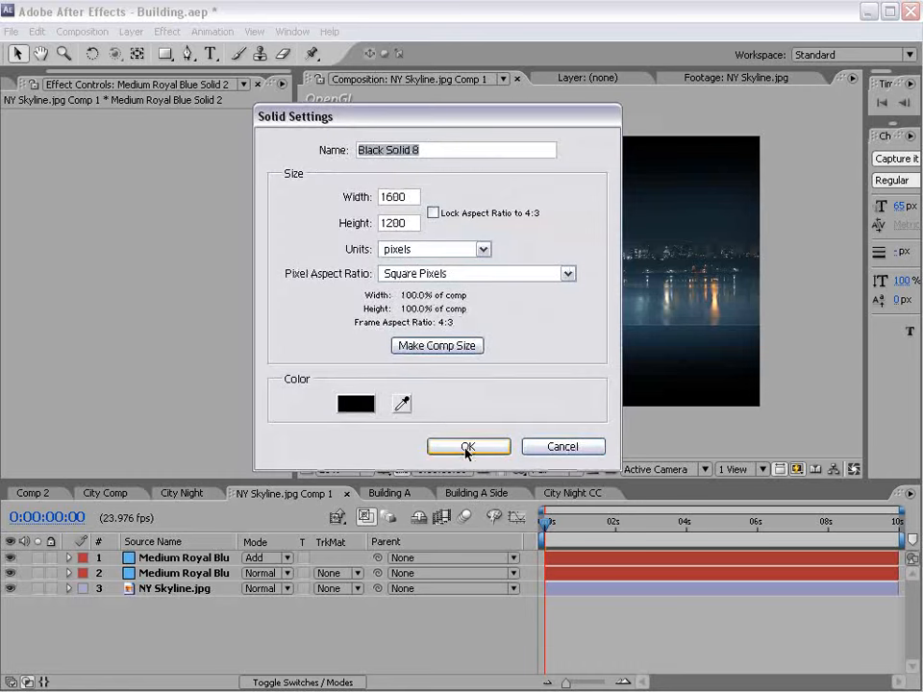
click(467, 446)
Step: Apply the Fractal Noise effect to the new black solid
click(167, 31)
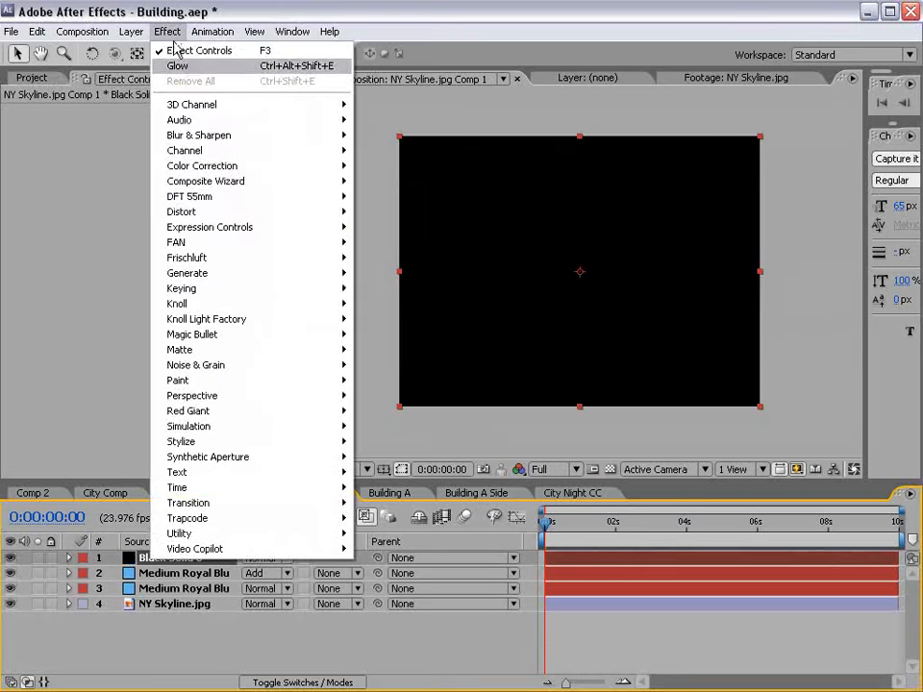
mouse_move(215, 383)
mouse_move(252, 365)
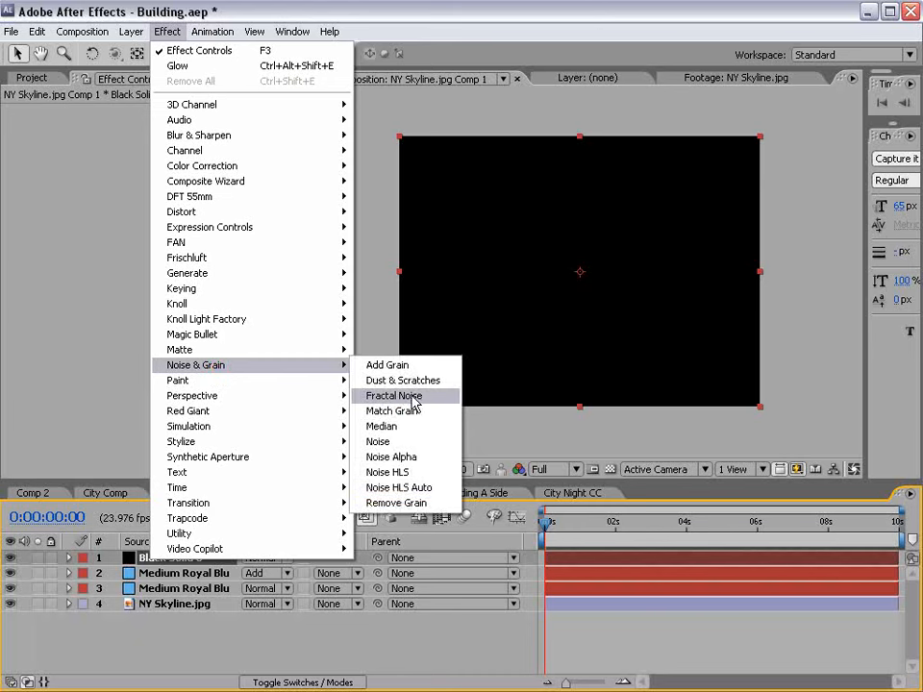
click(438, 401)
key(period)
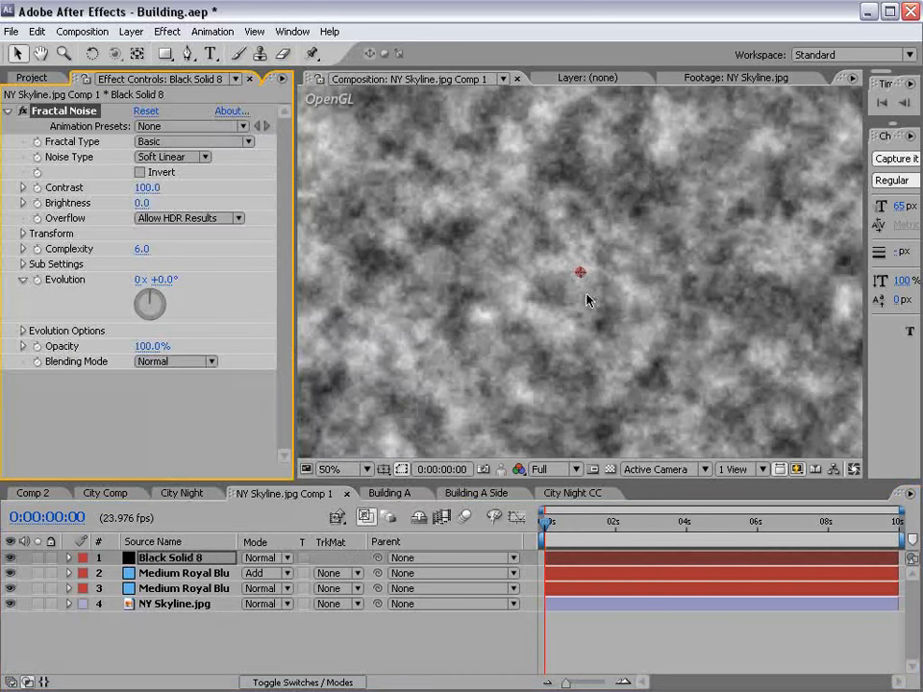
Step: Turn the Fractal Noise into tiny stars with scale 1.0, contrast 453 and brightness -172, checking them in an enlarged view
click(22, 233)
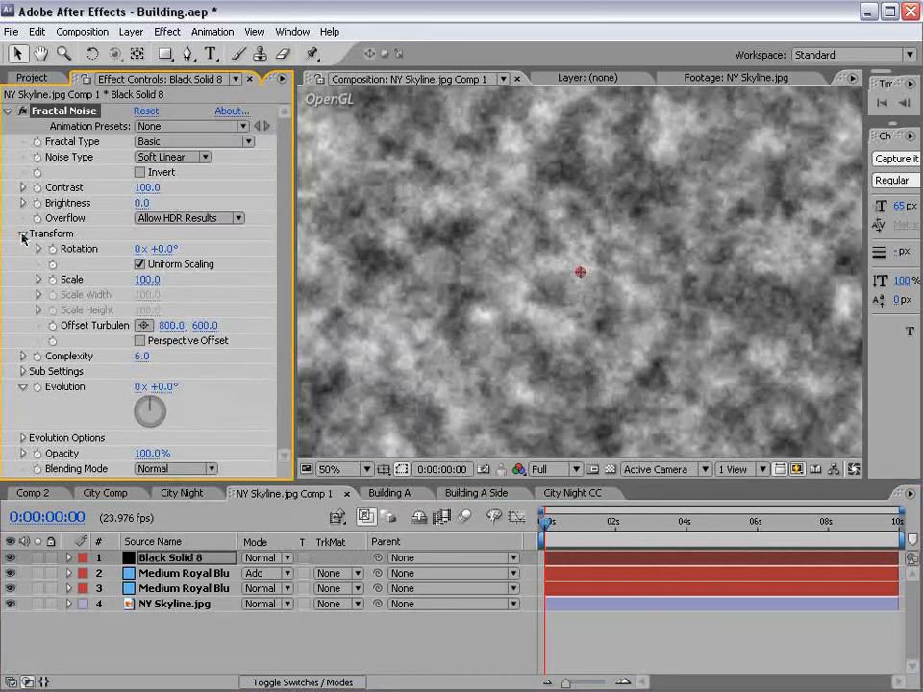
drag(145, 280, 56, 281)
drag(151, 191, 243, 185)
drag(144, 207, 39, 214)
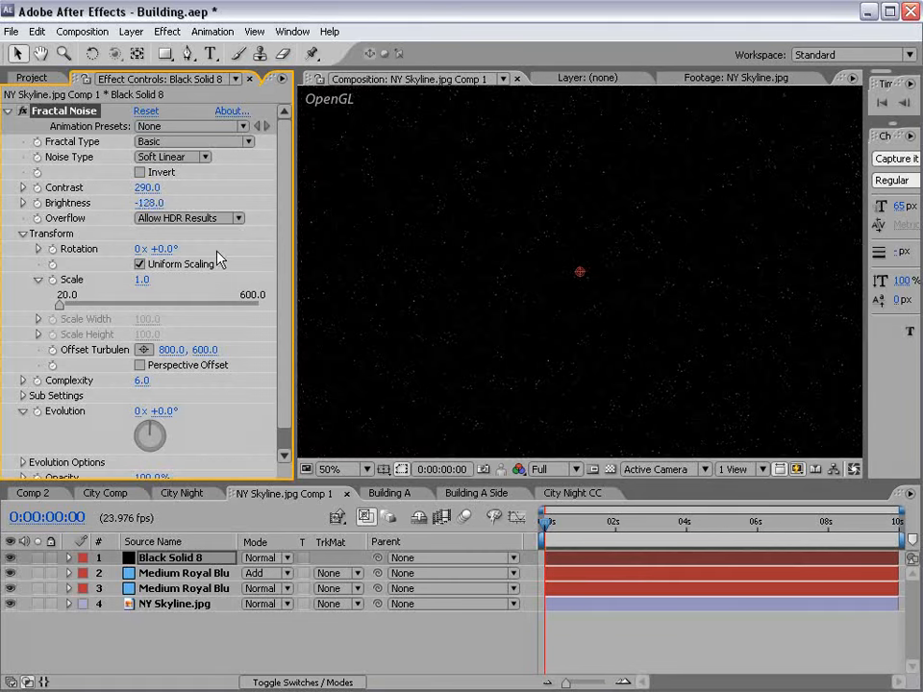
drag(138, 208, 101, 203)
key(grave)
scroll(508, 288, down, 2)
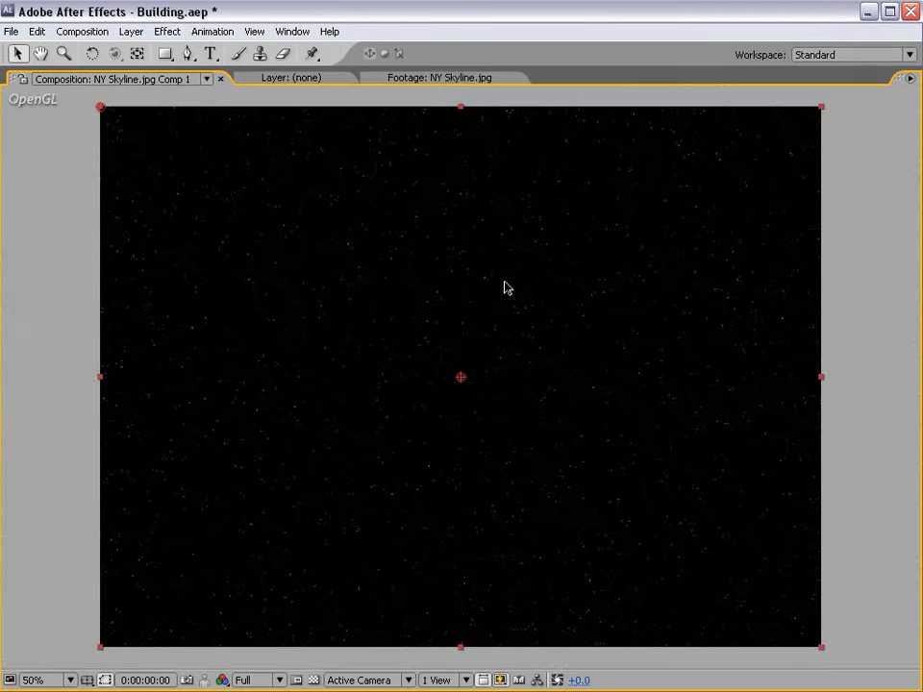
key(grave)
Step: Set the star solid's blending mode to Add and move it up so the stars cover only the sky
click(258, 559)
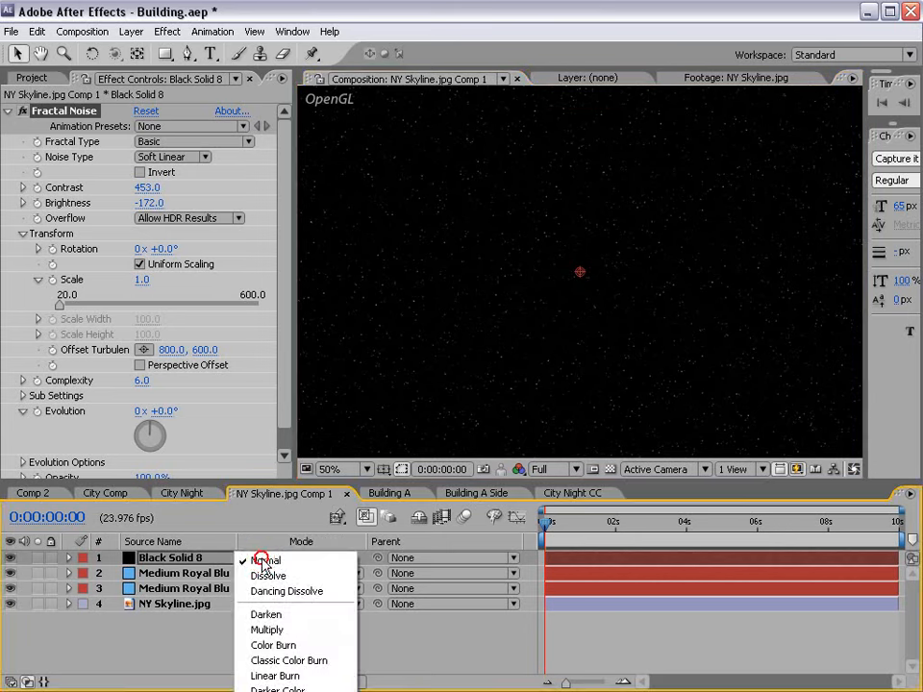
click(279, 484)
drag(491, 414, 507, 158)
drag(470, 225, 472, 171)
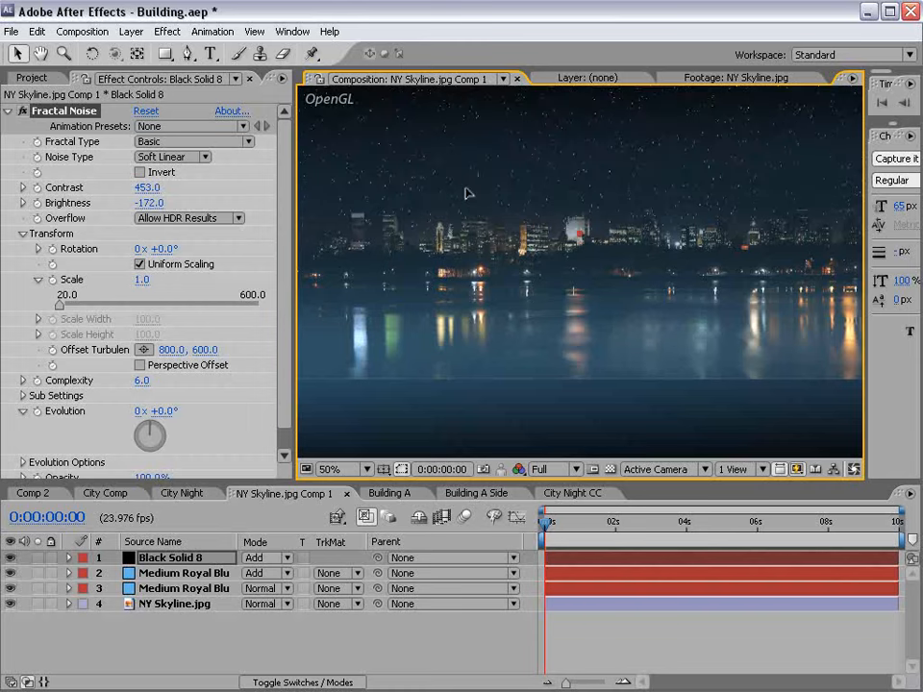
key(grave)
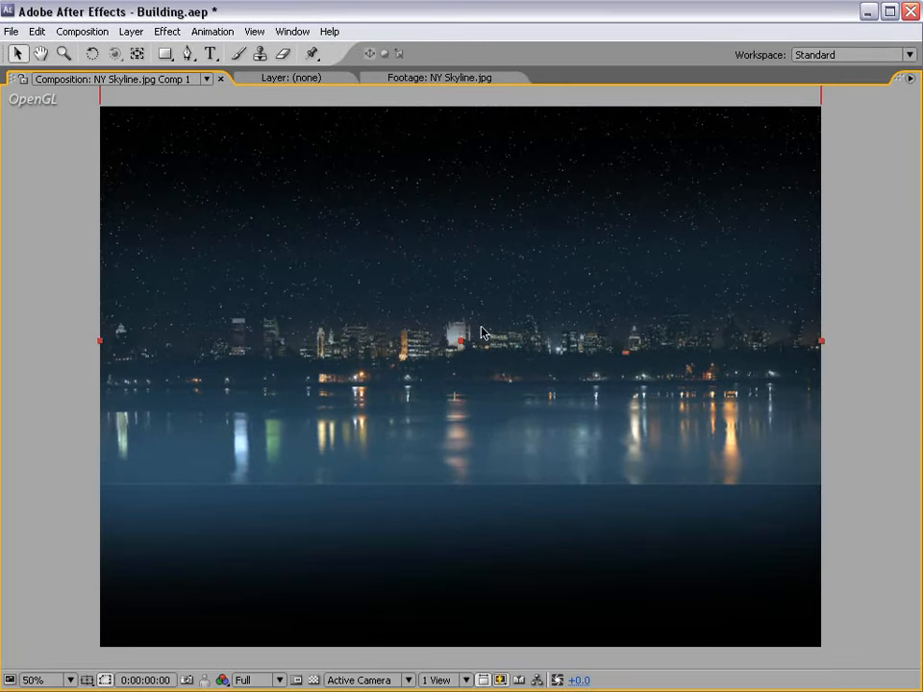
key(grave)
key(grave)
key(grave)
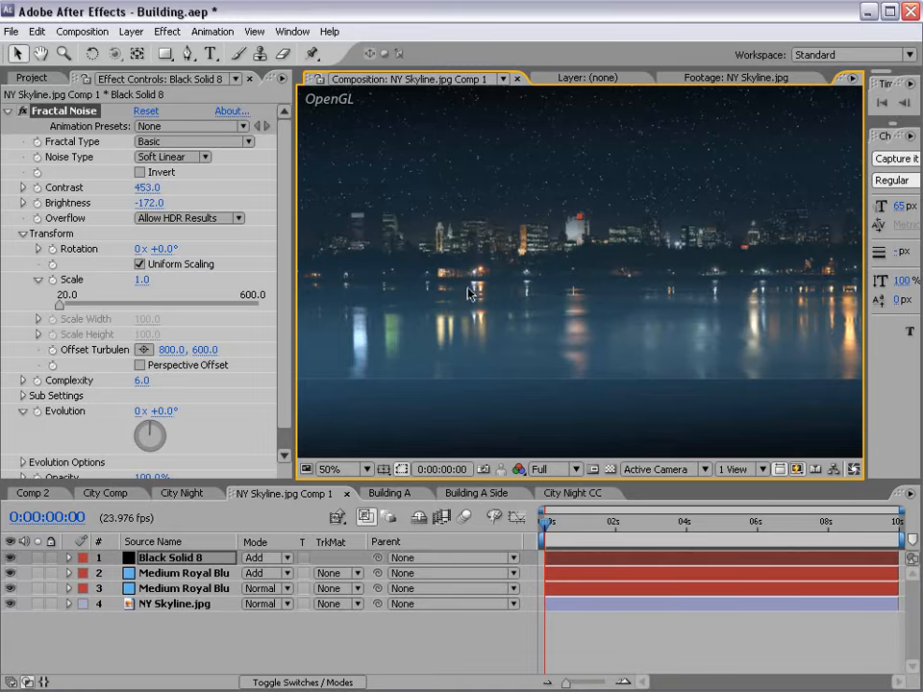
Step: Return to City Night CC and examine the graded city with its starry sky in an enlarged view
key(comma)
click(569, 493)
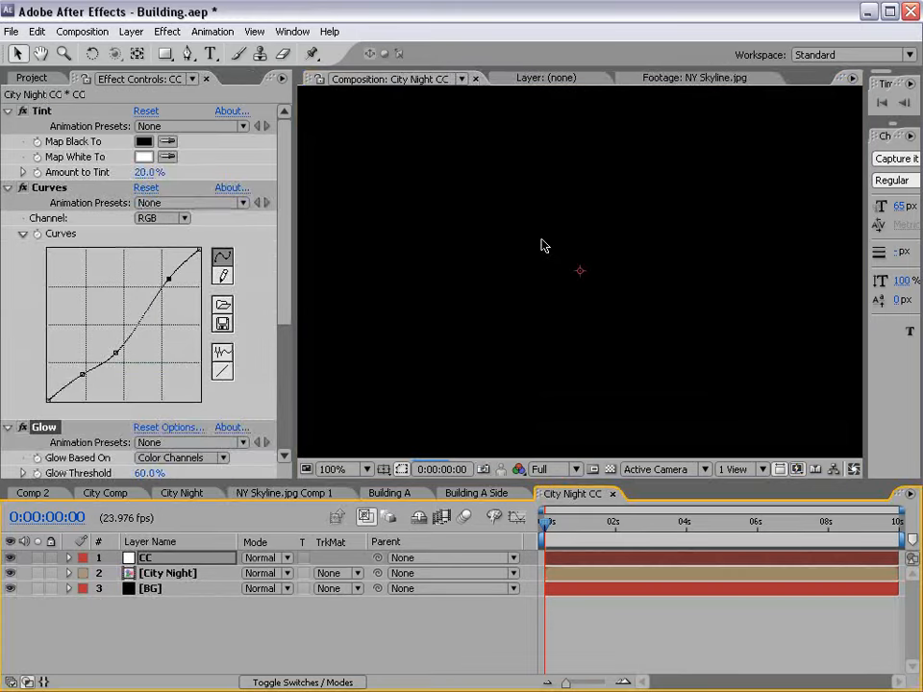
key(grave)
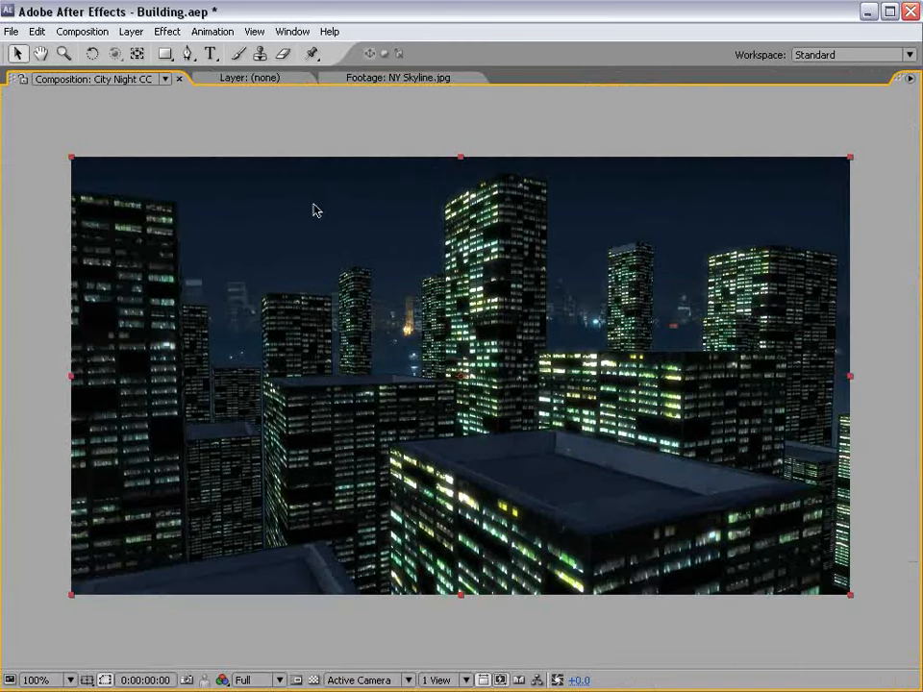
Step: Set the CC layer's Tint amount to 52% and reshape its RGB curve with slightly lower highlights and shadows
key(comma)
key(period)
key(grave)
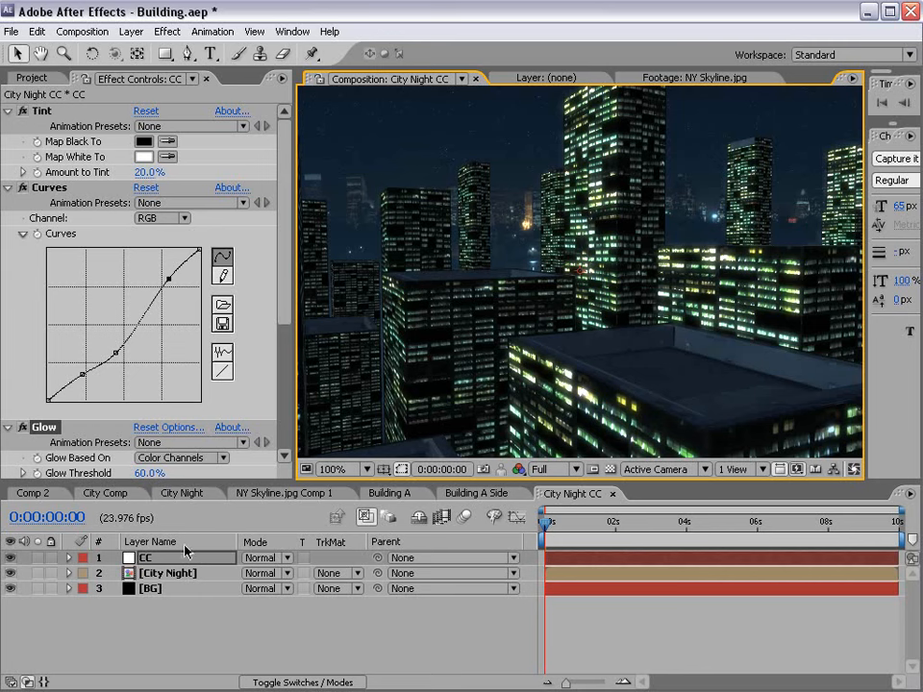
click(290, 230)
drag(149, 172, 159, 172)
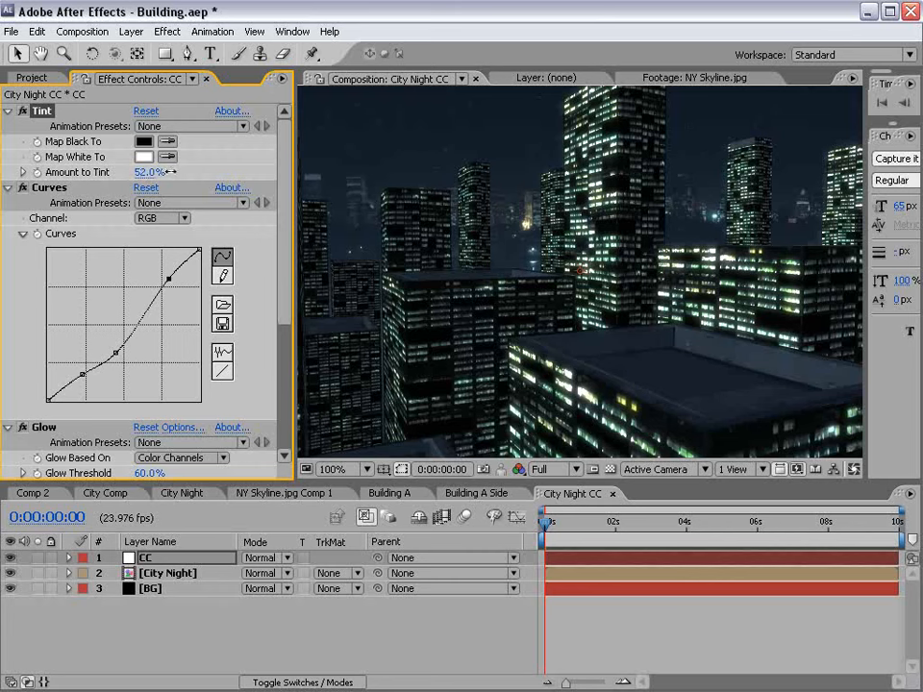
drag(170, 278, 180, 279)
mouse_move(83, 376)
mouse_down()
mouse_move(66, 392)
mouse_move(83, 382)
mouse_up()
Step: Raise the shadows and midtones of the Blue channel curve on the CC layer and check the grade in an enlarged view
click(162, 218)
click(160, 233)
click(161, 218)
click(154, 234)
drag(75, 365, 76, 367)
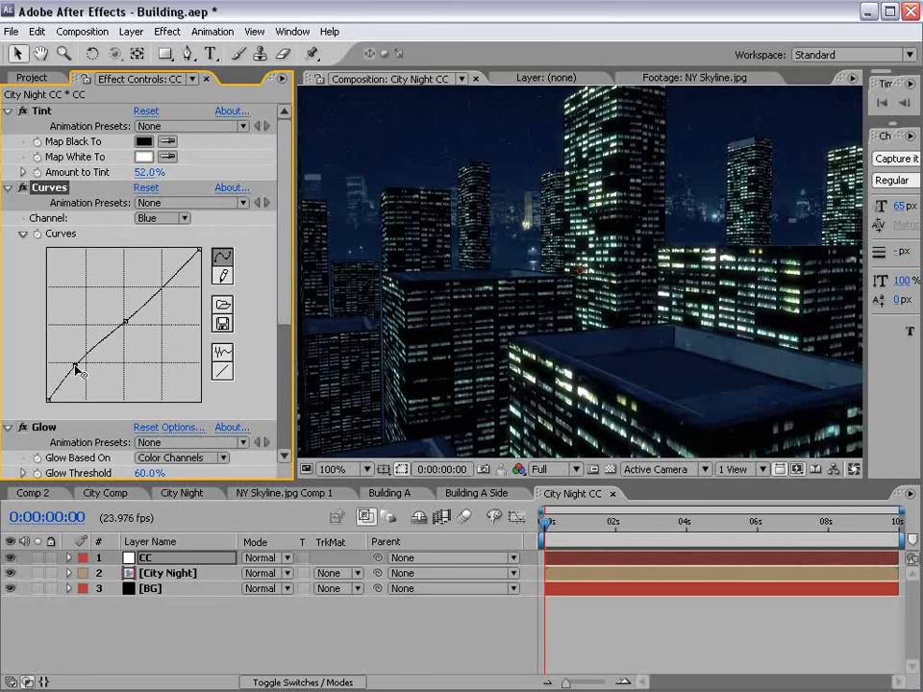
drag(126, 322, 132, 298)
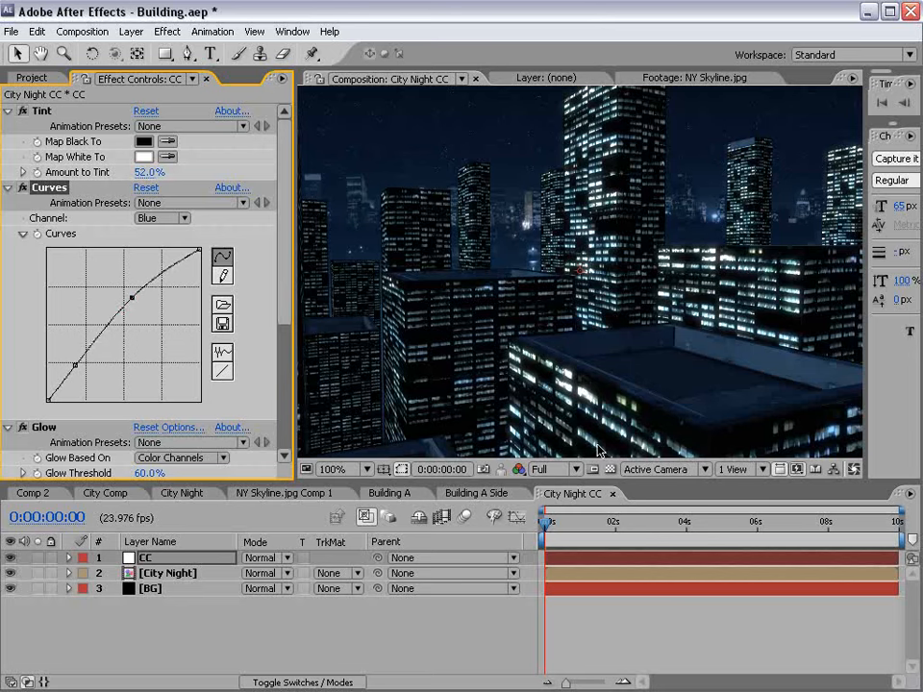
key(grave)
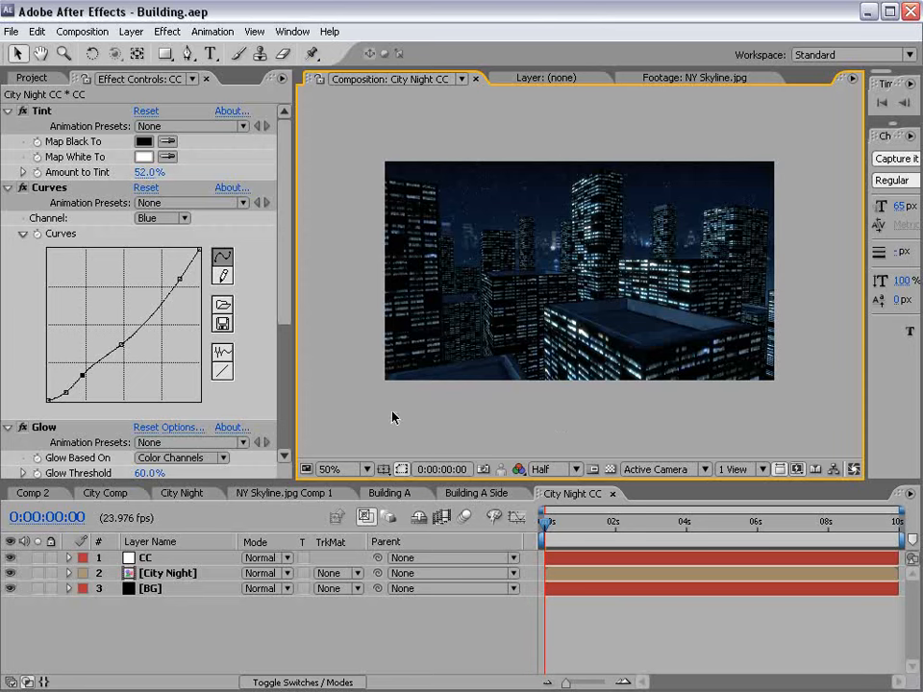
Step: Open the City Night composition, collapse Light 2's options and set fast previews to OpenGL—Always On
click(182, 493)
scroll(480, 223, down, 1)
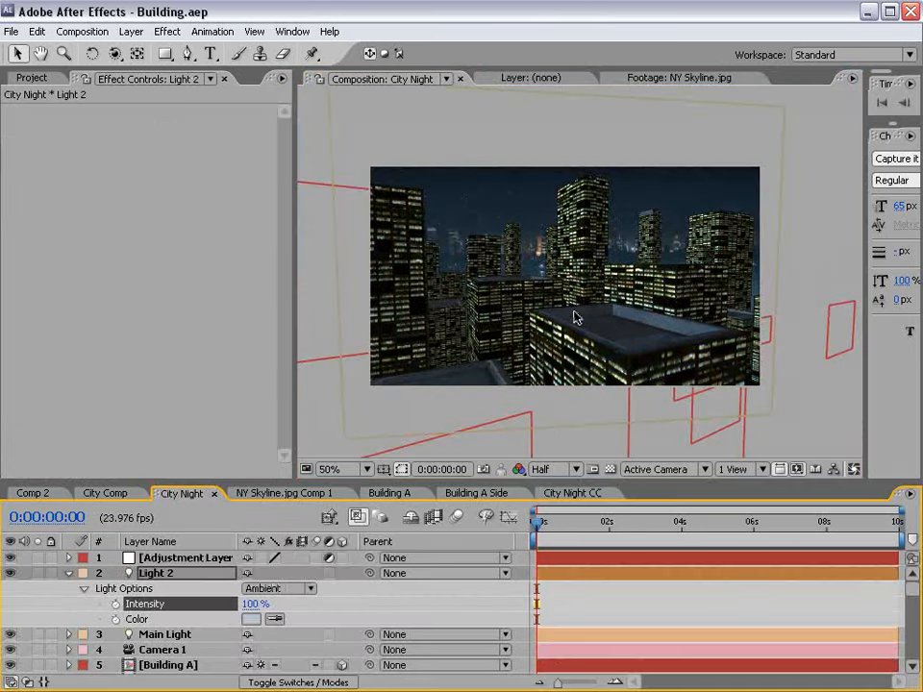
click(70, 573)
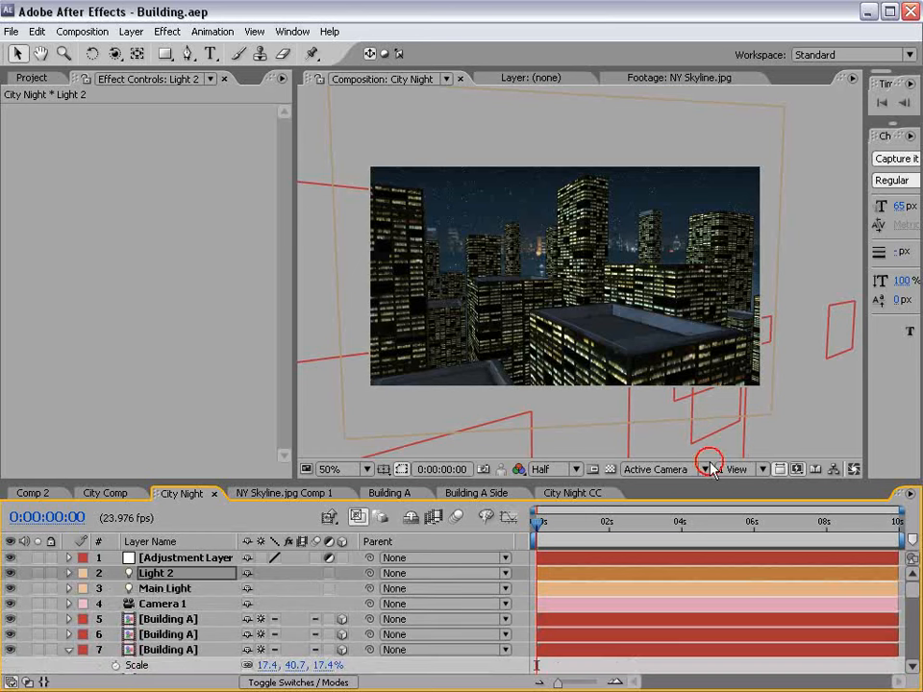
click(797, 469)
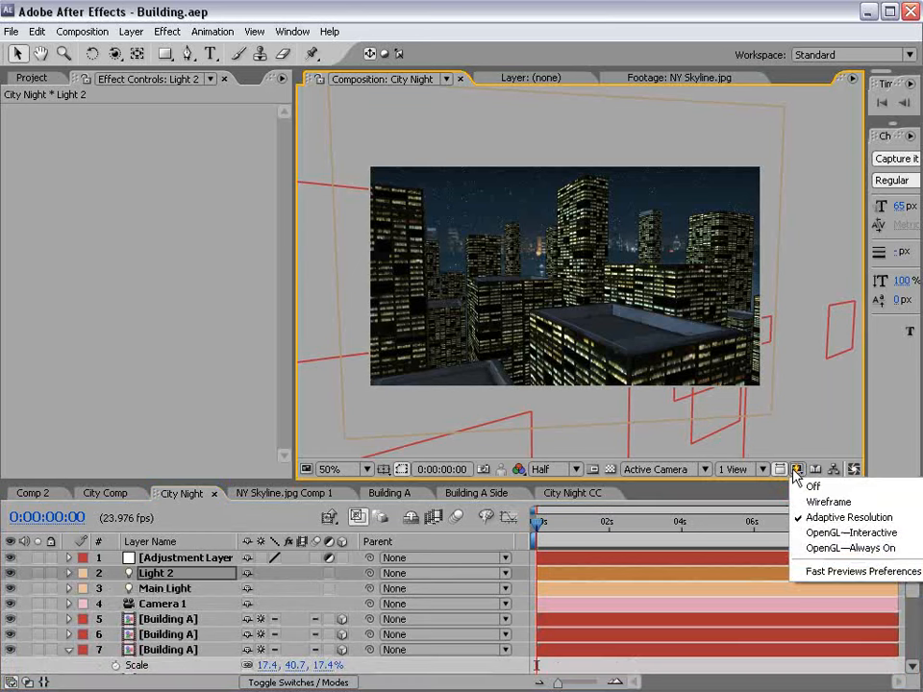
click(813, 552)
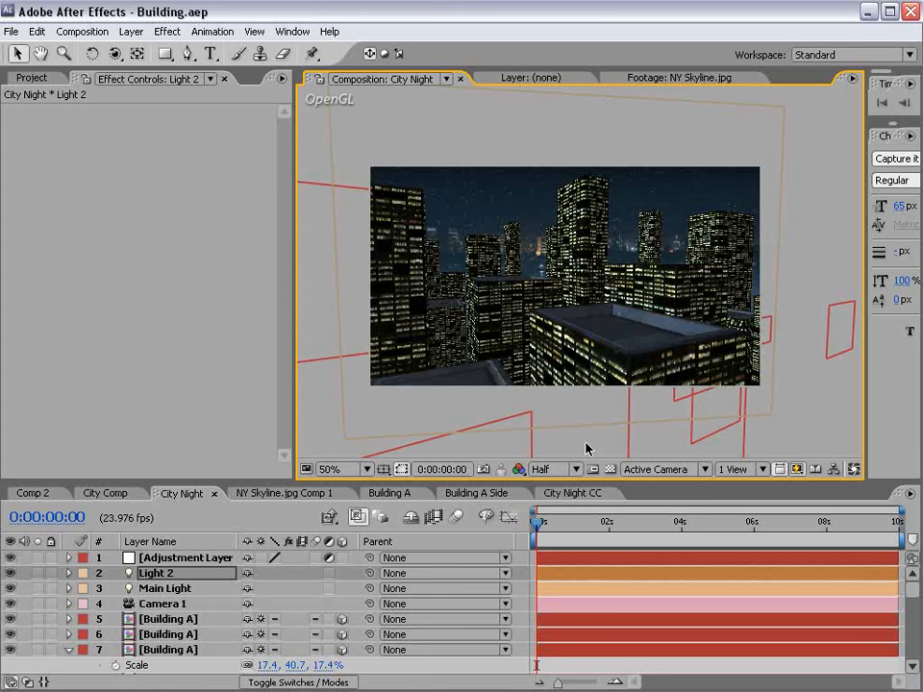
Step: Add a text layer reading "VIDEO COPILOT" over the city in City Night
click(210, 54)
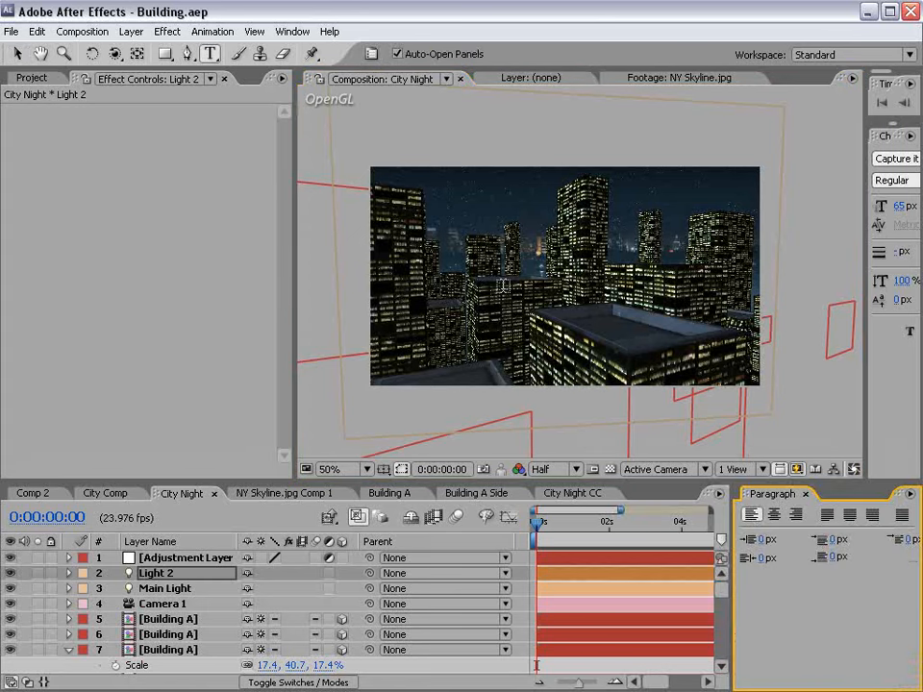
click(497, 302)
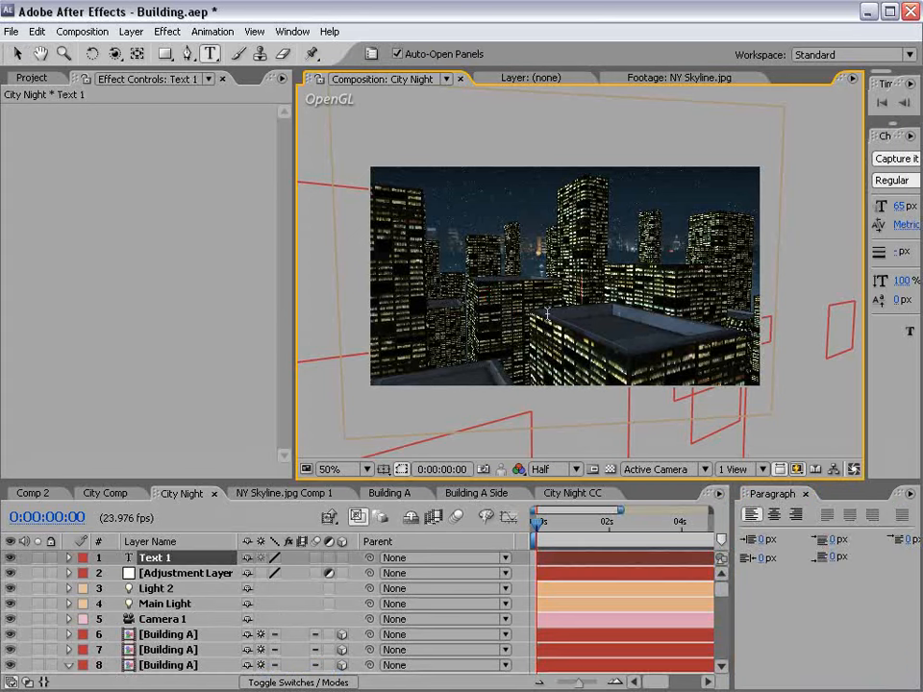
text(VIDEO COPILOT)
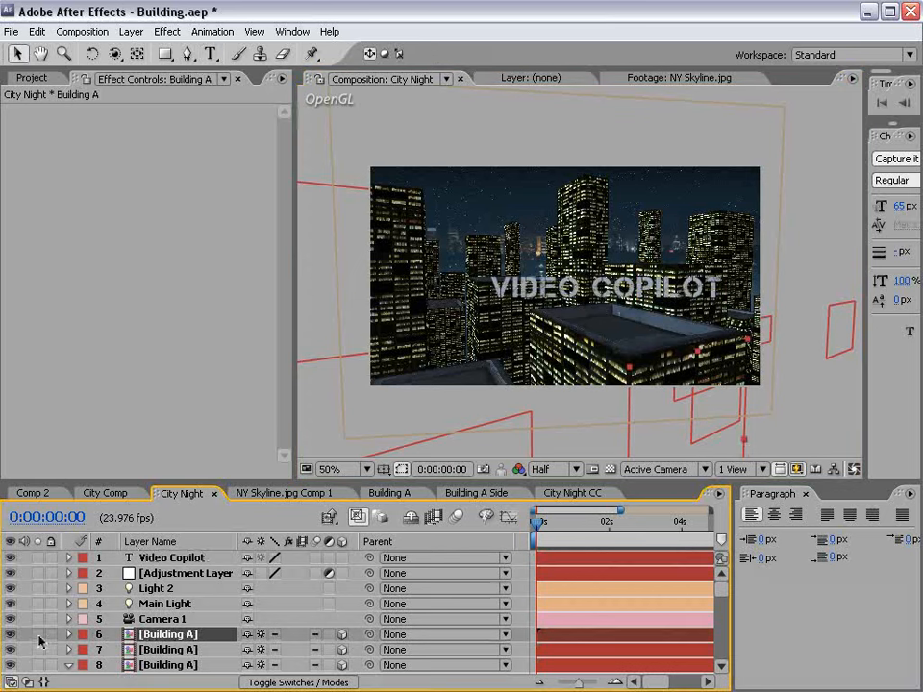
Step: Solo the front Building A and the title, then make the title 3D and move it back above the roof
click(37, 634)
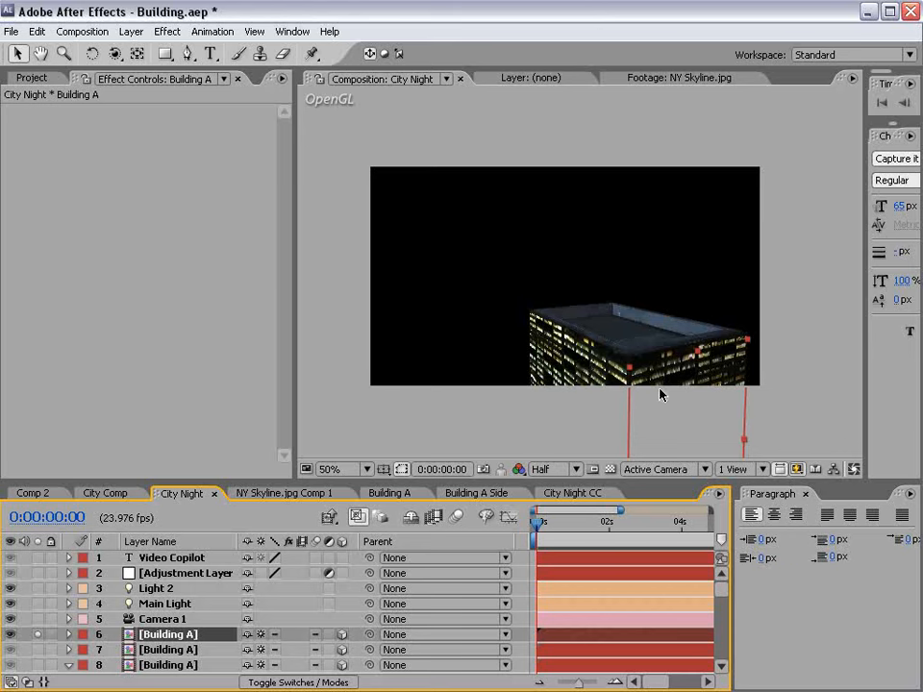
click(39, 561)
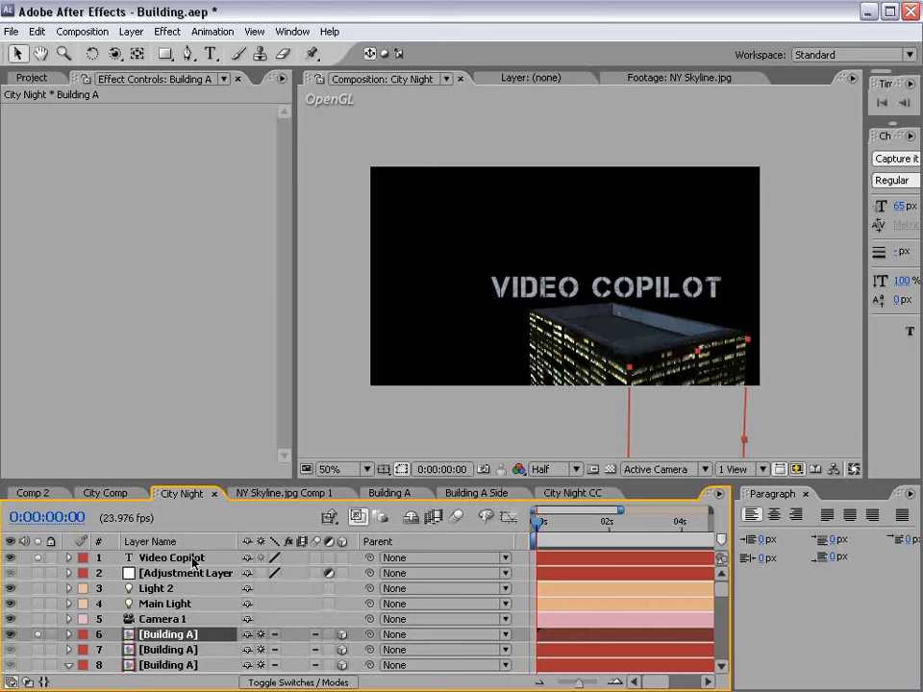
click(185, 561)
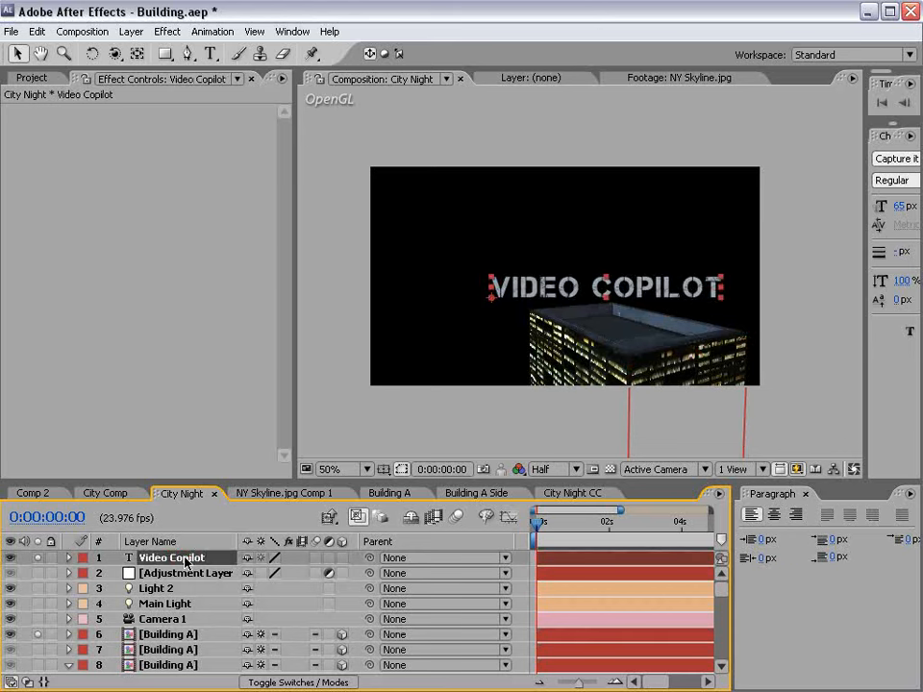
click(343, 557)
drag(470, 438, 528, 293)
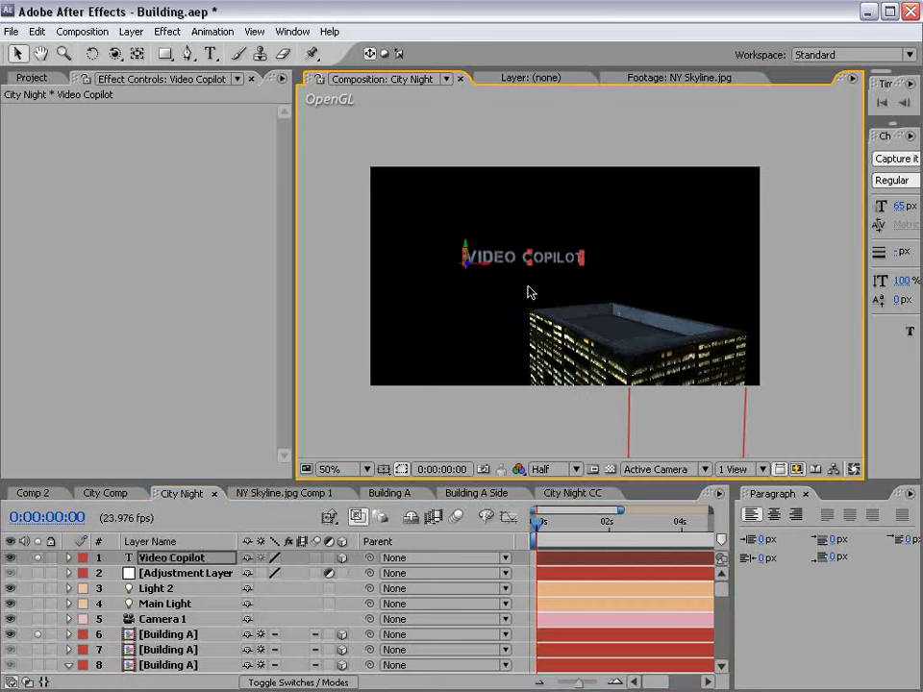
Step: Close the paragraph settings, widen the character settings area and check the title in an enlarged view at Full resolution
click(805, 494)
drag(863, 313, 779, 313)
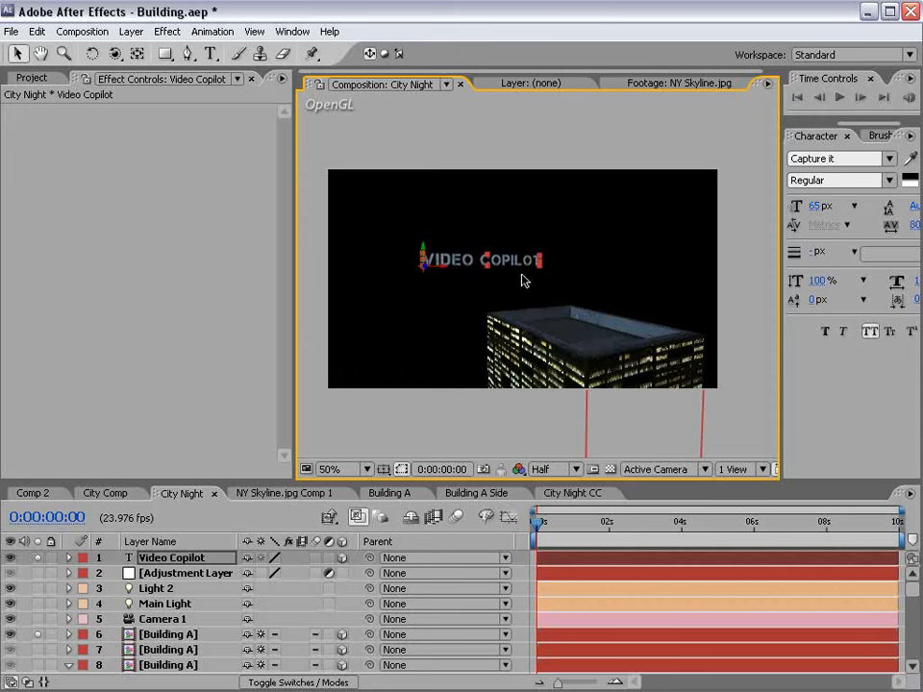
scroll(543, 260, up, 2)
key(grave)
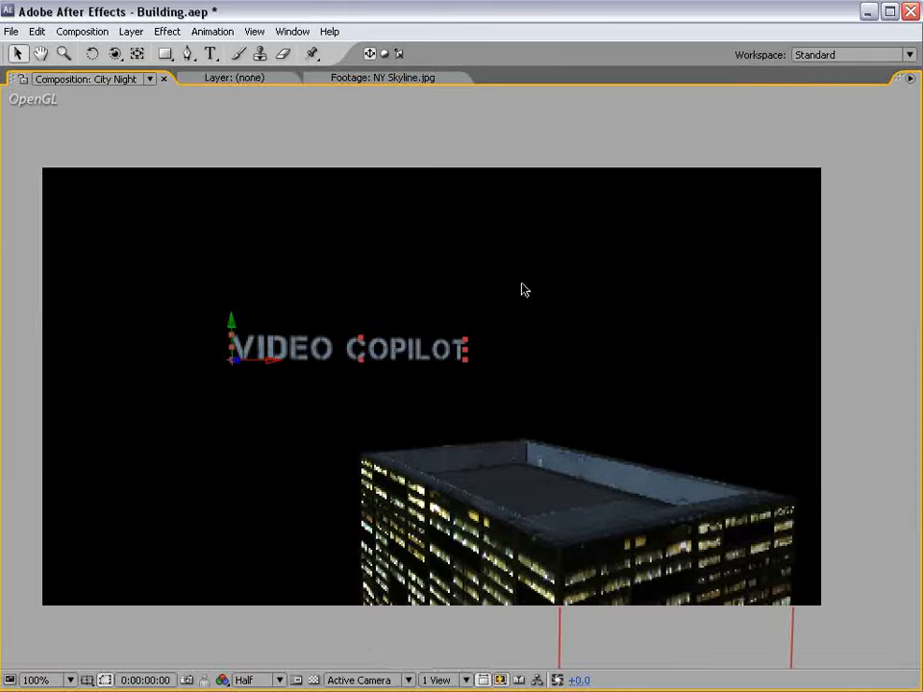
click(273, 690)
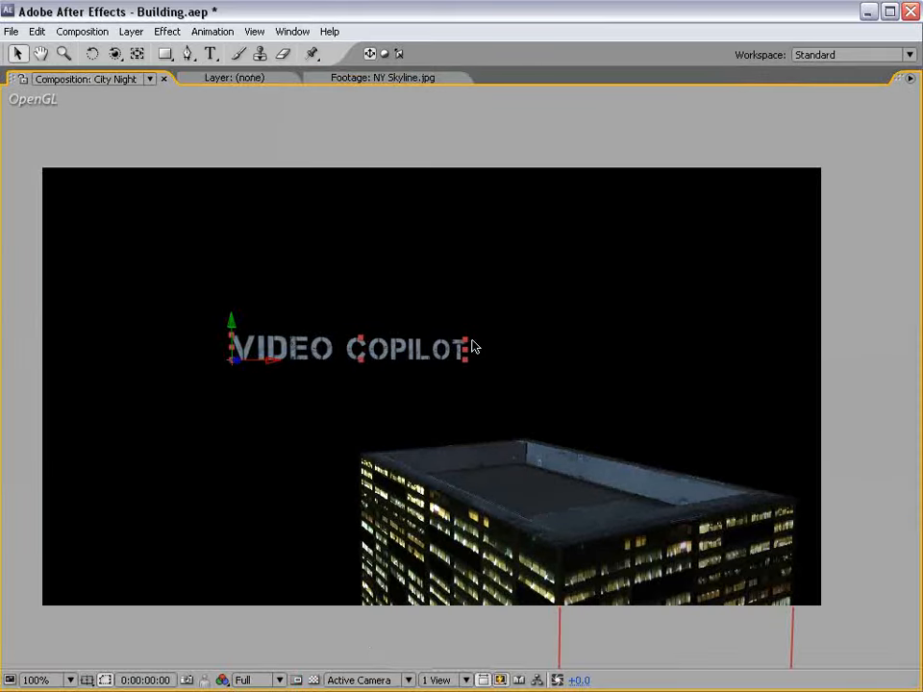
key(grave)
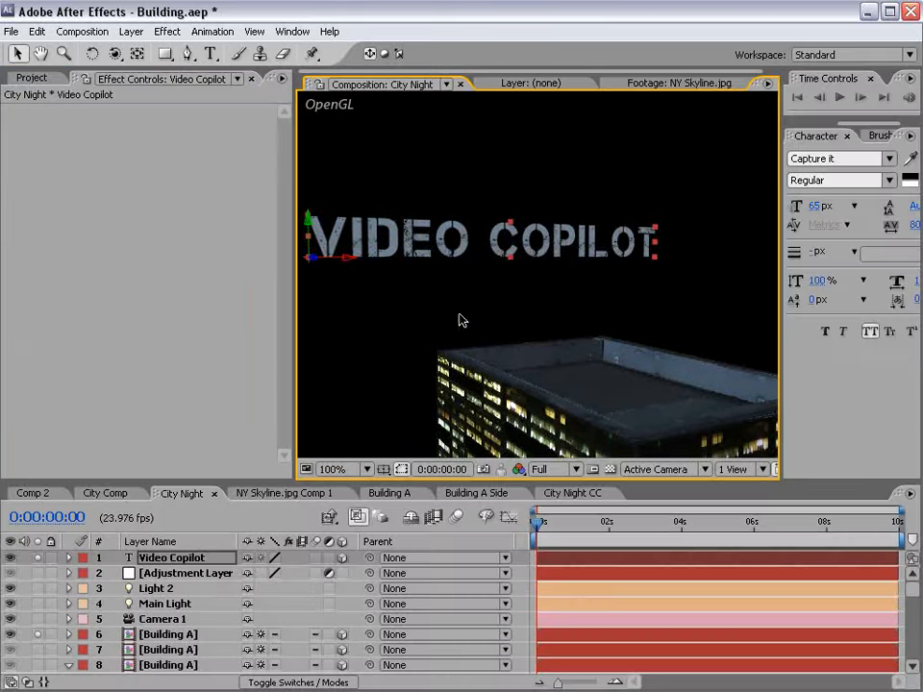
Step: Start keyframing Camera 1's Point of Interest and Position at 0:00:00:00
click(162, 619)
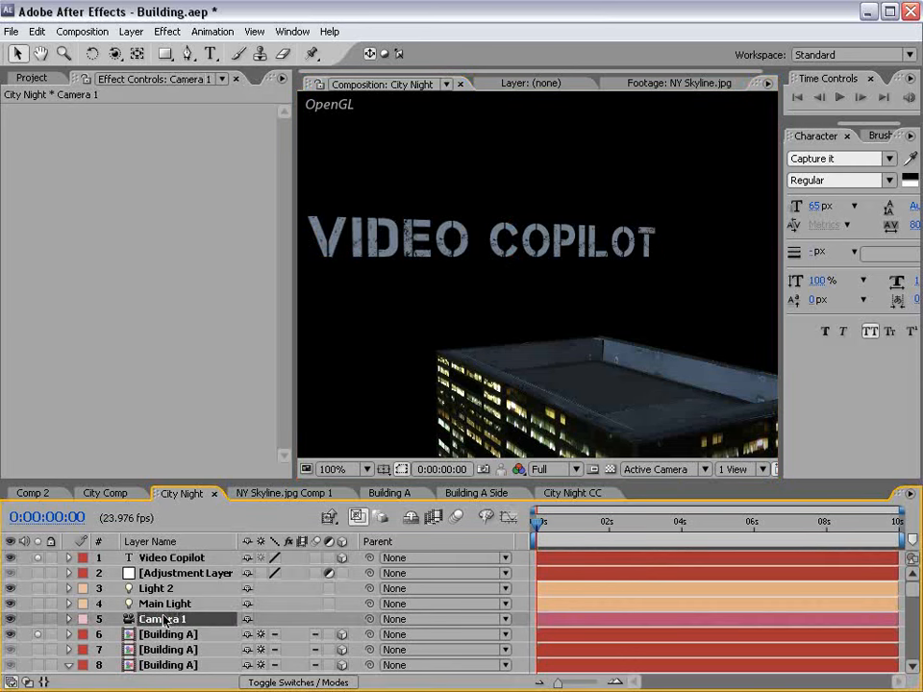
key(p)
key(shift+a)
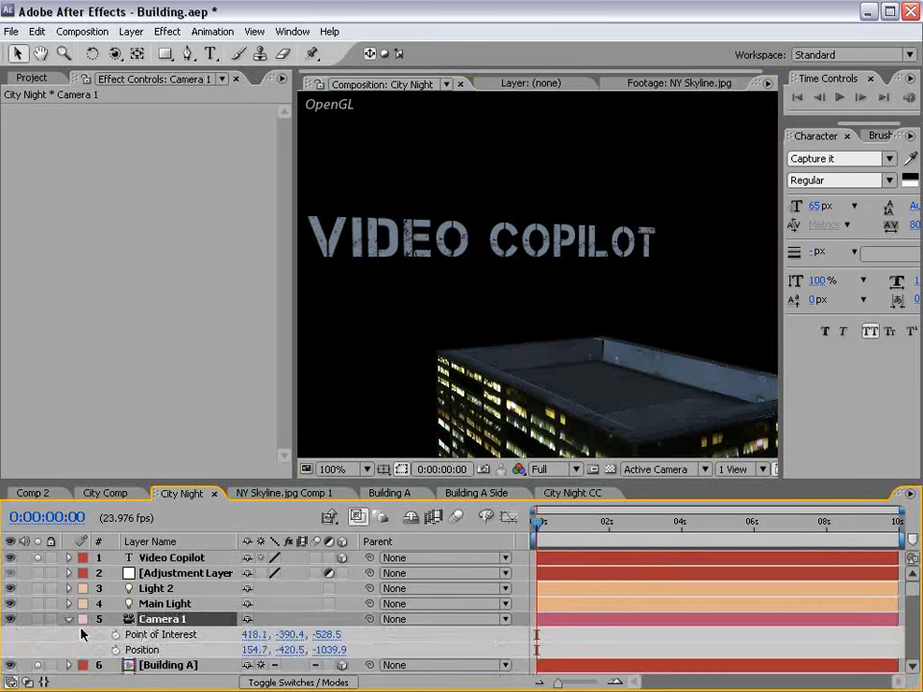
click(116, 635)
Step: Orbit Camera 1 around the title at 0:00:05:21 to add end keyframes, and scrub through the motion
drag(546, 527, 751, 538)
key(c)
scroll(485, 346, down, 1)
key(c)
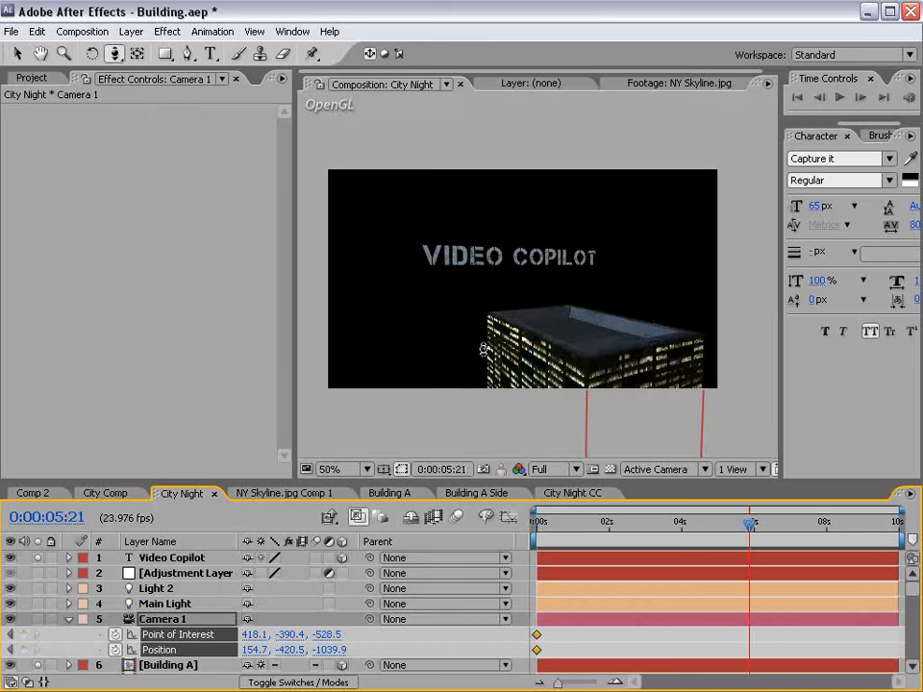
drag(487, 349, 524, 327)
drag(540, 531, 712, 530)
Step: Return to the first frame and adjust Camera 1's starting angle on the title
key(Home)
key(c)
drag(491, 344, 550, 340)
Step: Reframe Camera 1 at 0:00:05:21 so it ends closer above the rooftop, and scrub through the move
drag(541, 532, 748, 528)
key(c)
key(c)
drag(520, 346, 515, 318)
key(c)
key(c)
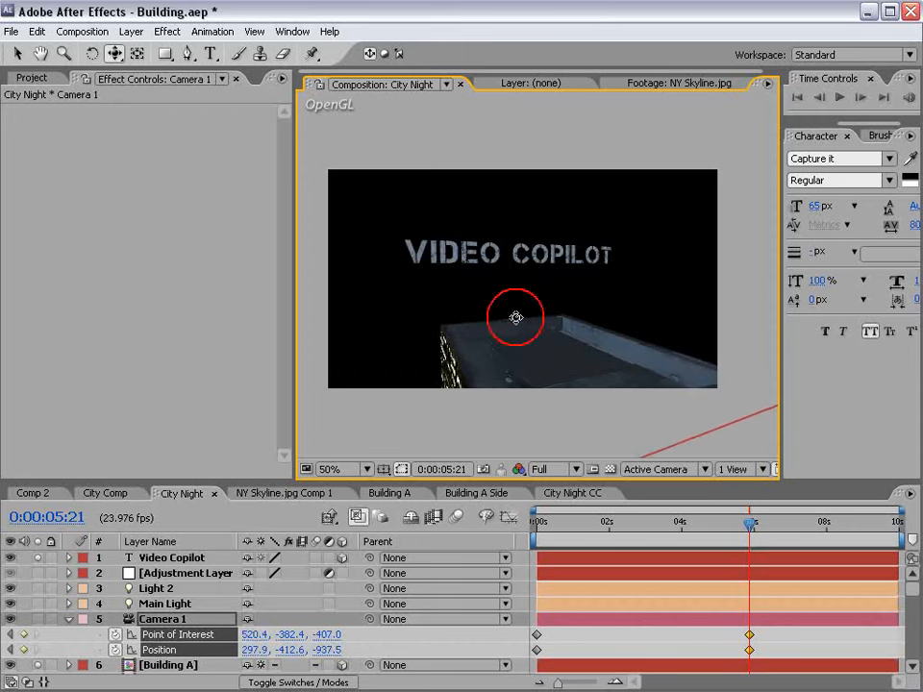
drag(539, 527, 732, 526)
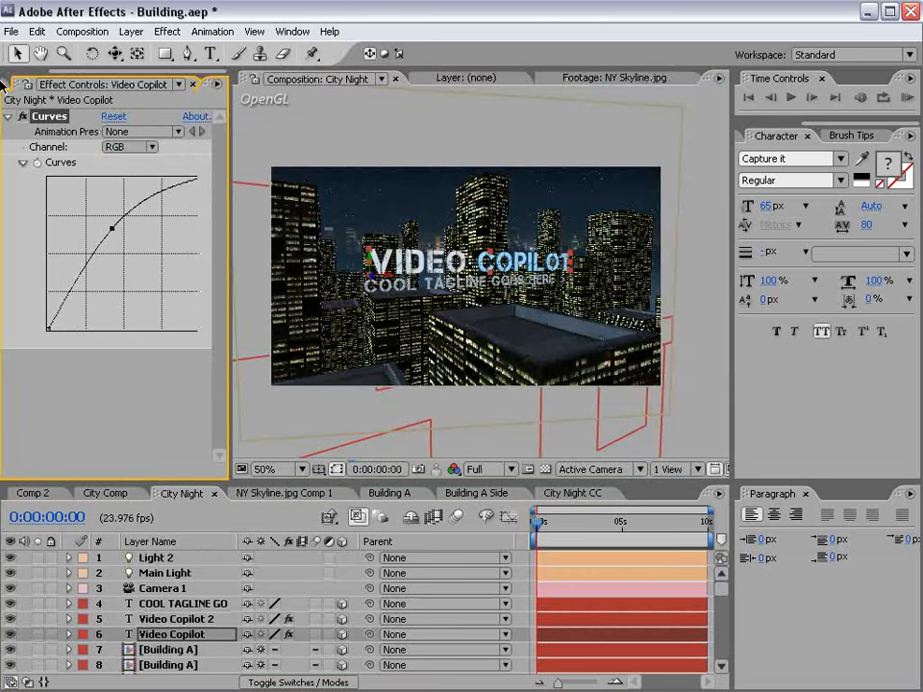
Step: Open City Comp and examine the finished title and tagline over the graded city in an enlarged view
key(comma)
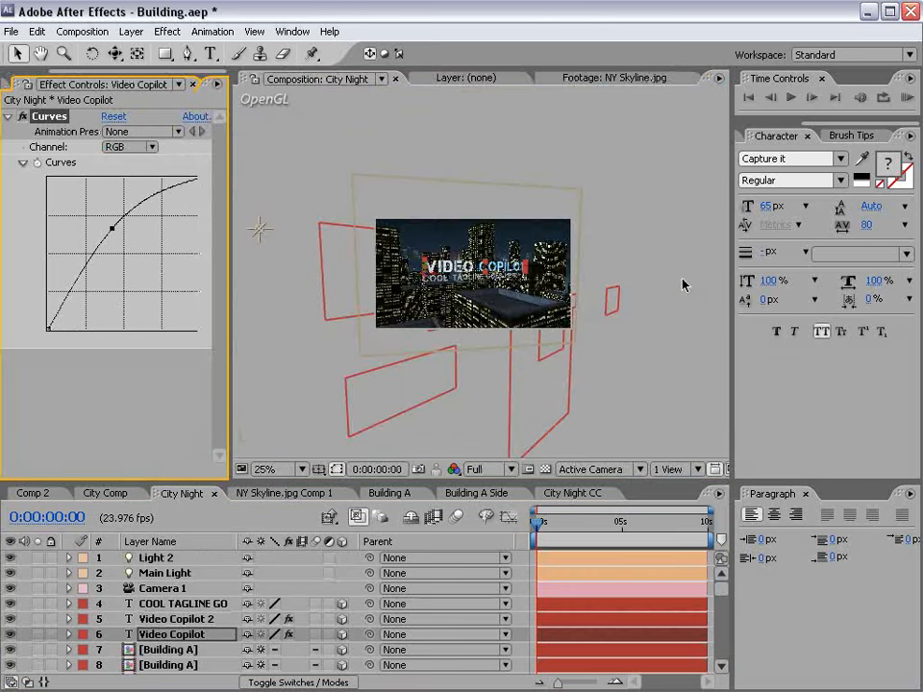
click(623, 250)
key(period)
click(103, 493)
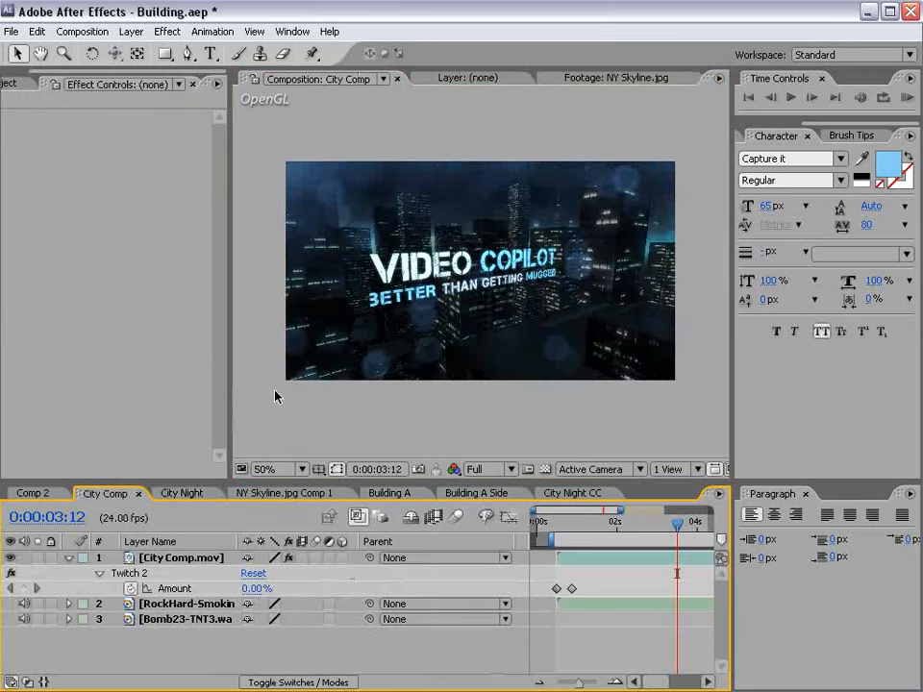
key(period)
key(grave)
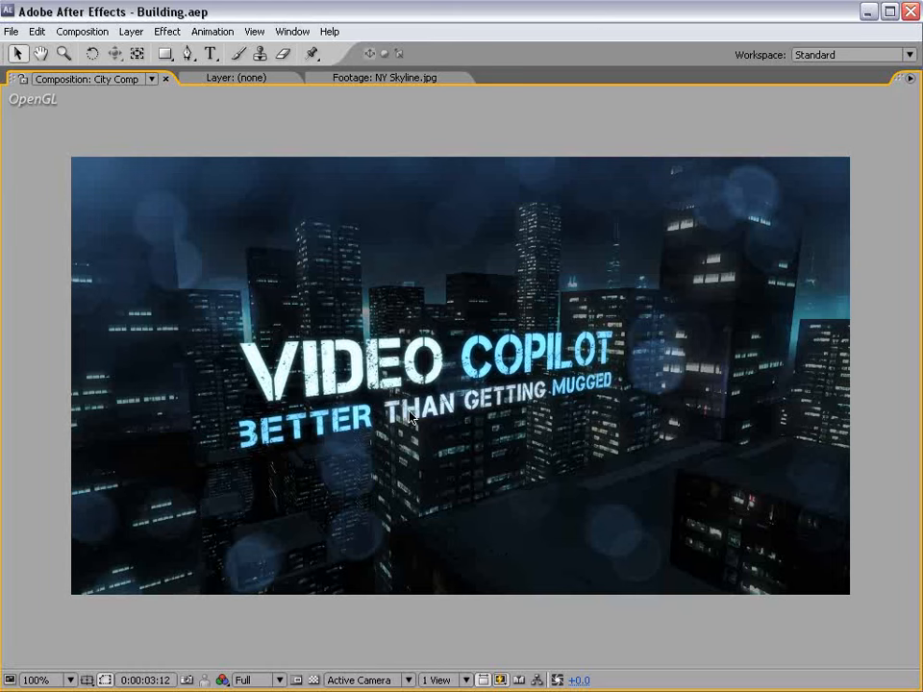
key(grave)
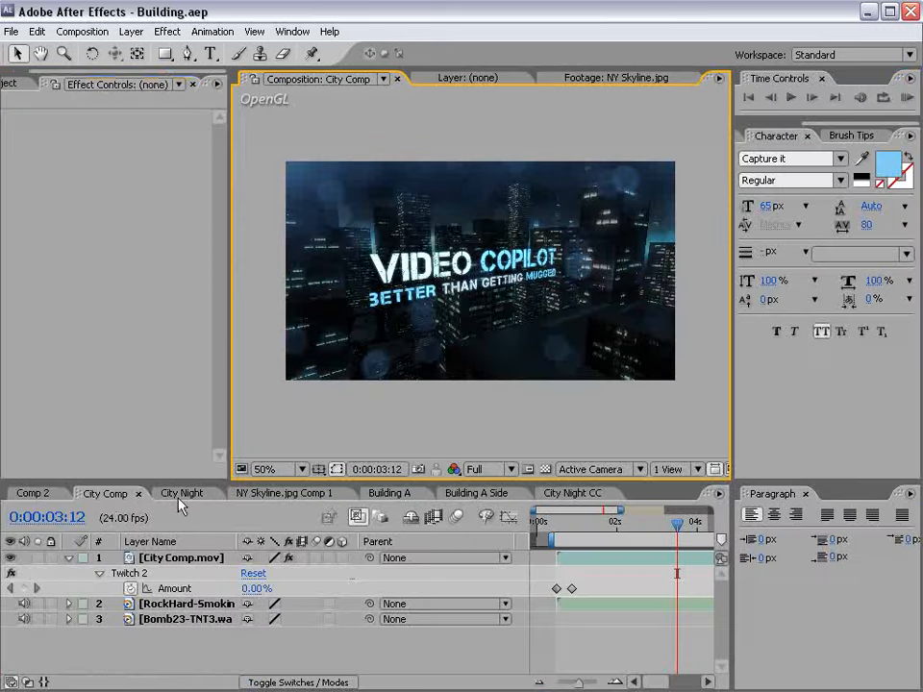
Step: Add a new adjustment layer to City Night and place it directly beneath the three text layers, above the buildings
click(179, 495)
click(131, 32)
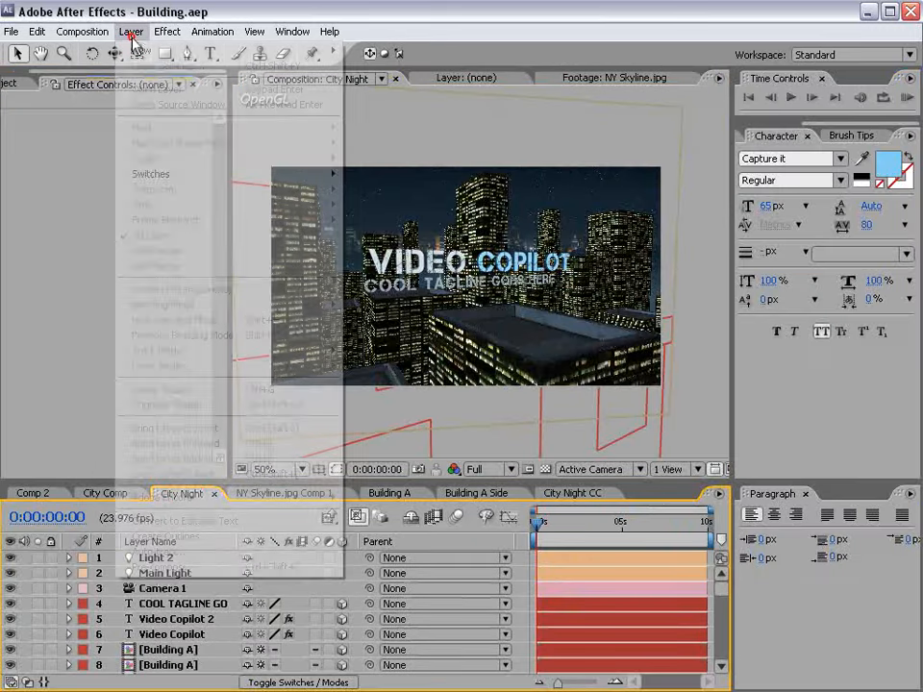
mouse_move(125, 47)
click(423, 141)
drag(147, 558, 134, 657)
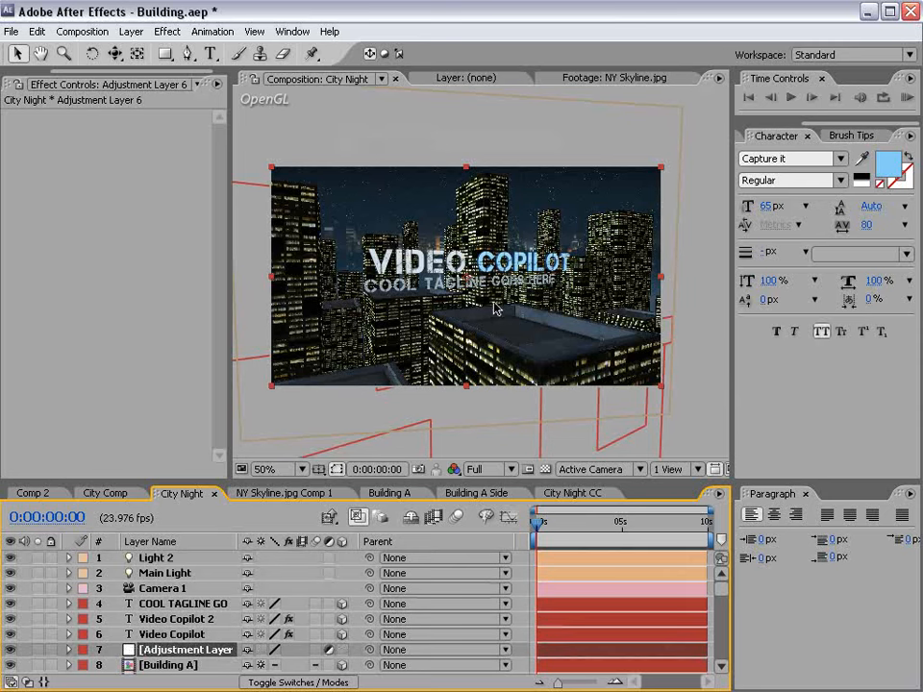
Step: Apply the Exposure effect to the adjustment layer with an exposure of -1.5 and check the darkened city in an enlarged view
click(167, 31)
mouse_move(217, 171)
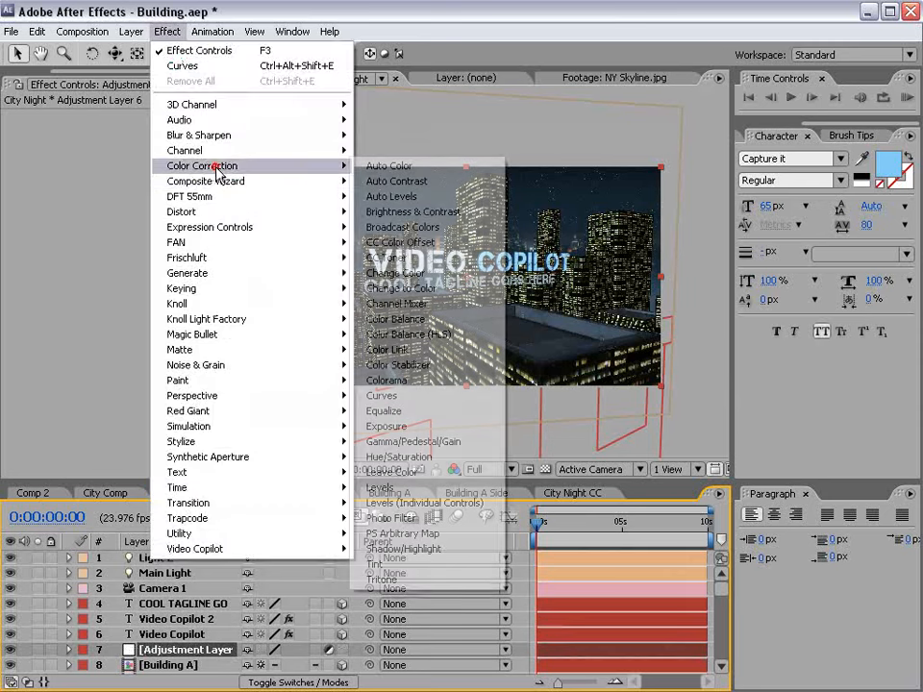
click(402, 427)
click(113, 178)
text(-1.5)
key(Return)
key(grave)
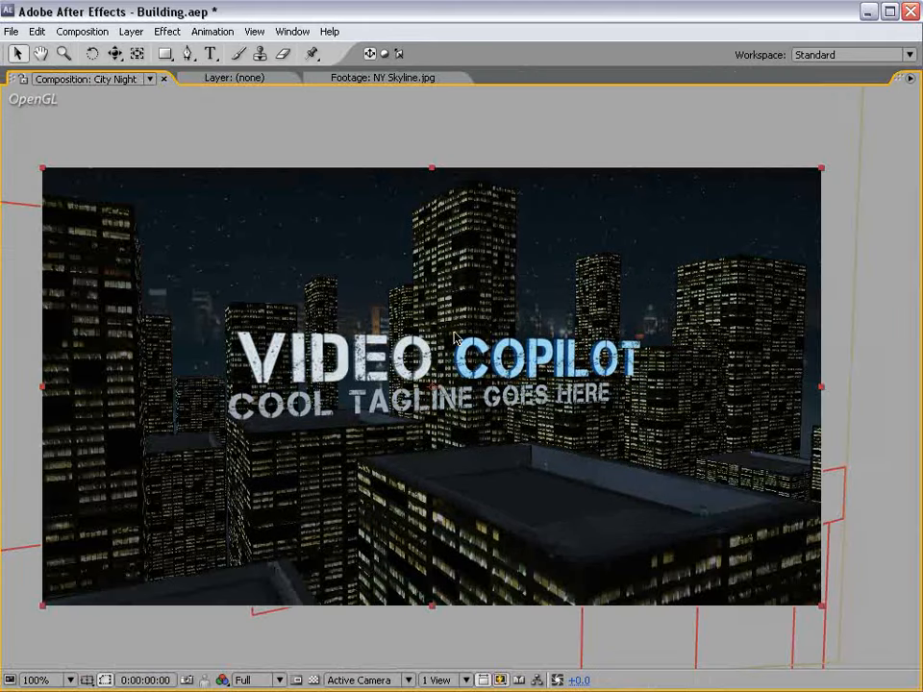
key(grave)
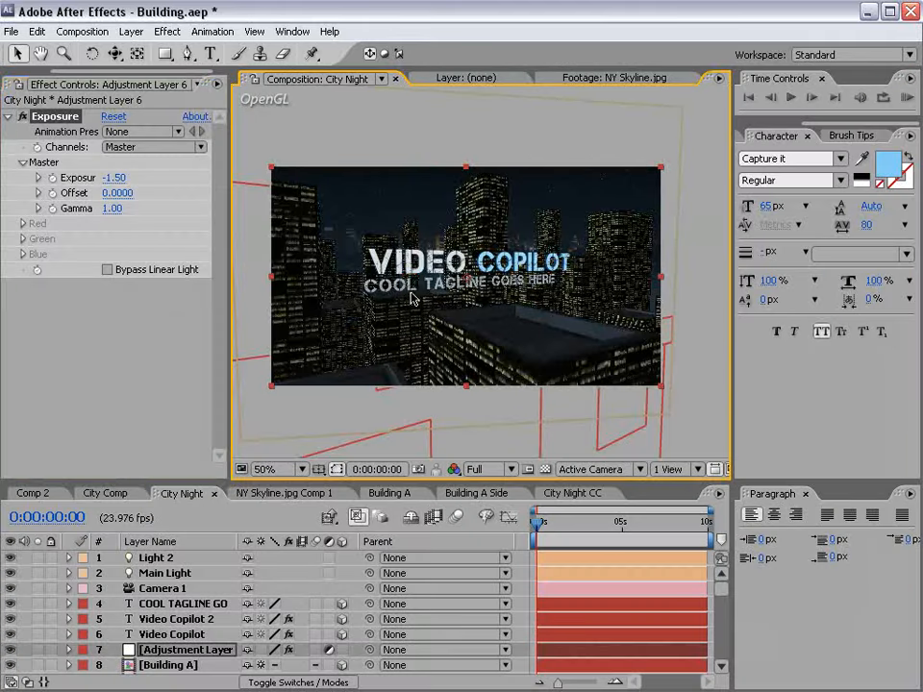
Step: Change the fill colour of the COOL TAGLINE GOES HERE text to white
double_click(173, 604)
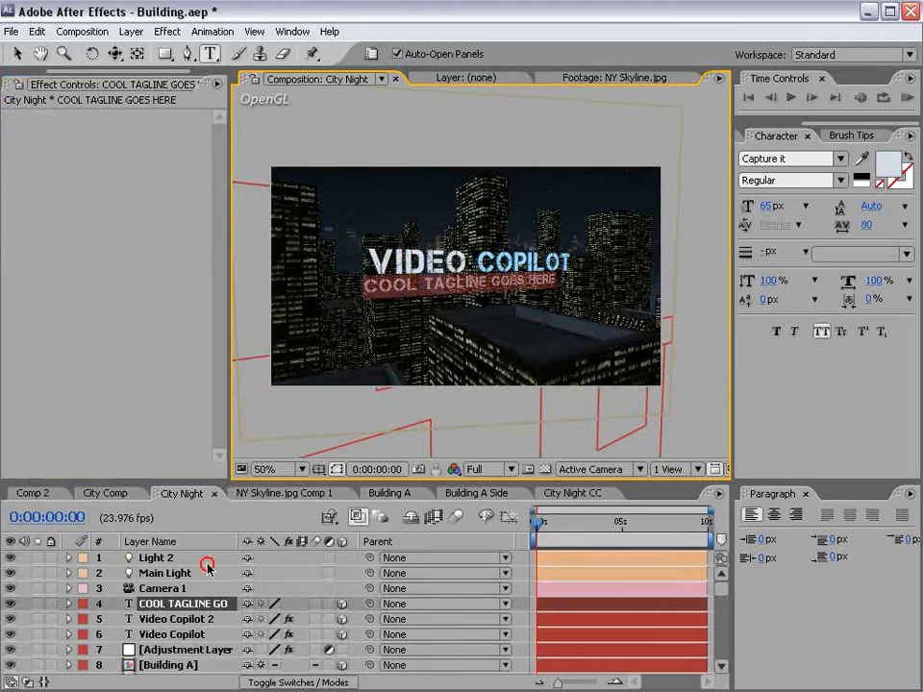
click(888, 166)
click(600, 416)
key(v)
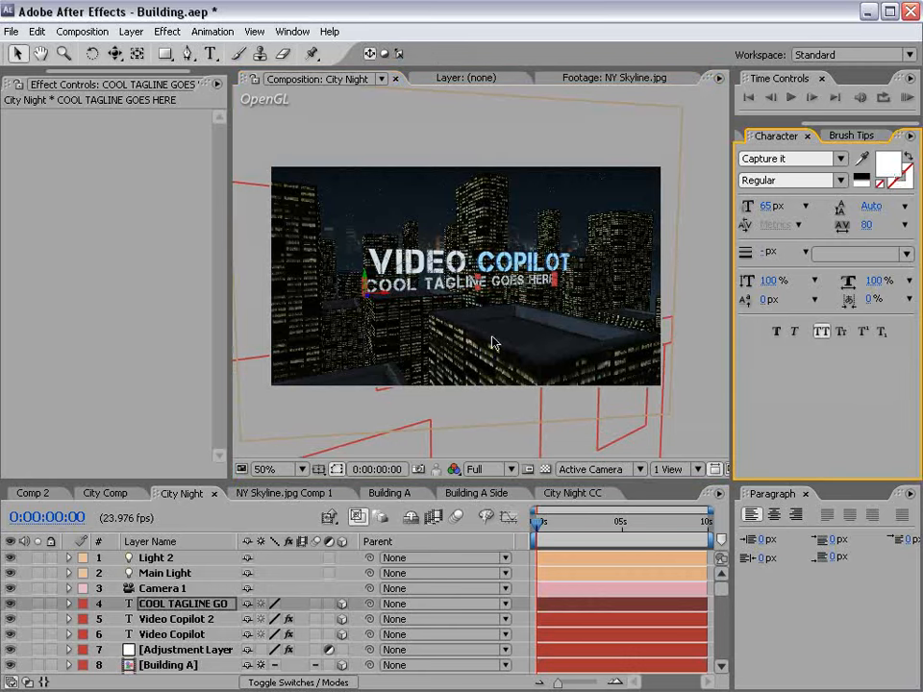
drag(265, 480, 265, 459)
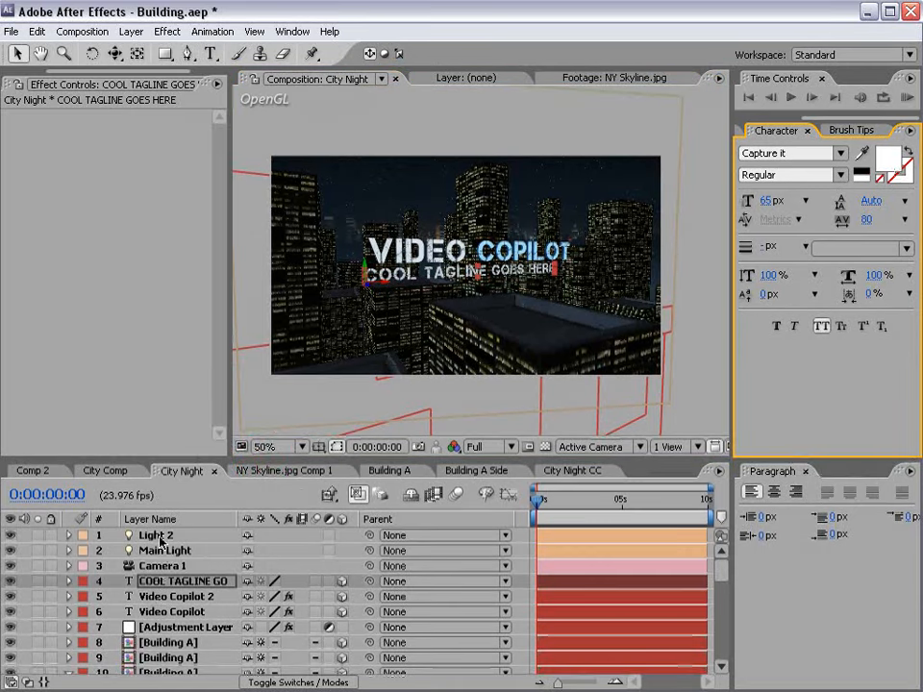
Step: Turn off Accepts Lights in the material options of the tagline and both Video Copilot text layers together
shift+click(161, 612)
key(a)
key(a)
drag(260, 459, 248, 352)
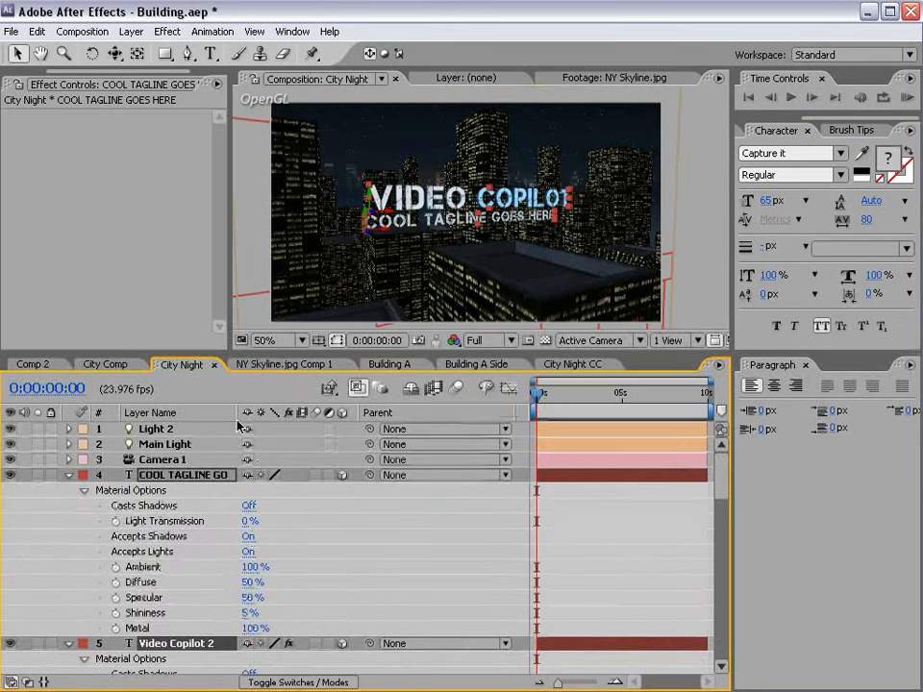
click(247, 552)
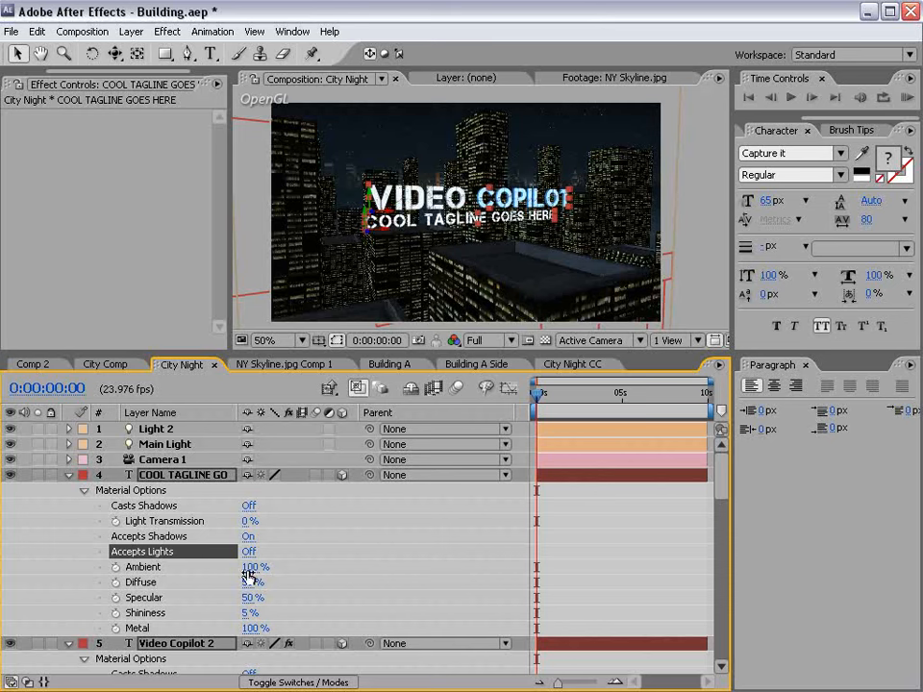
click(69, 476)
click(551, 585)
Step: Lower the Curves midpoint on the Video Copilot layer to tone down the title's brightness
drag(428, 353, 431, 438)
scroll(447, 310, up, 1)
click(171, 590)
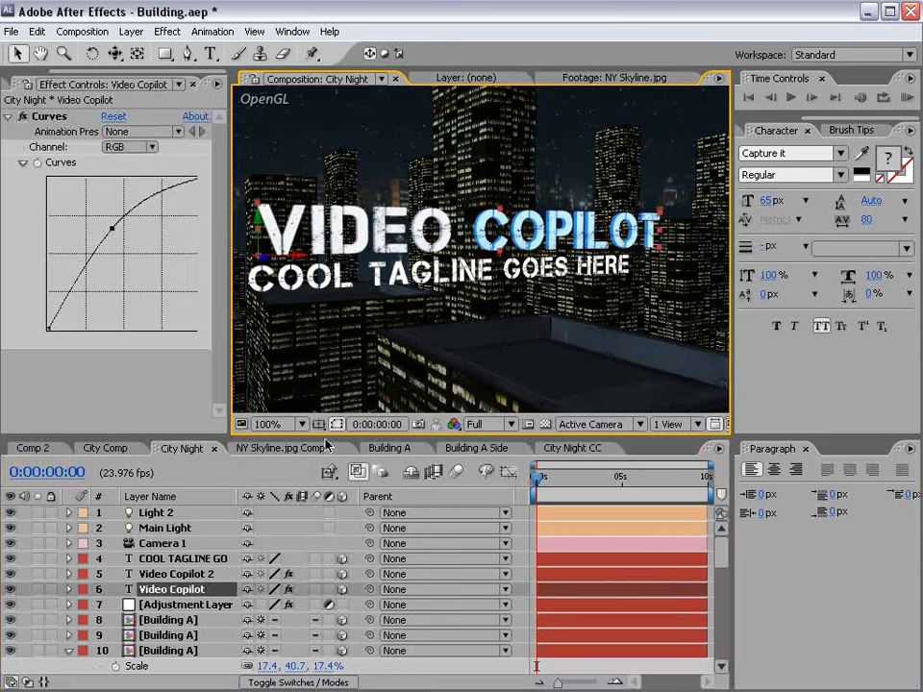
click(183, 558)
click(174, 589)
drag(114, 228, 128, 244)
click(182, 449)
key(ctrl+Up)
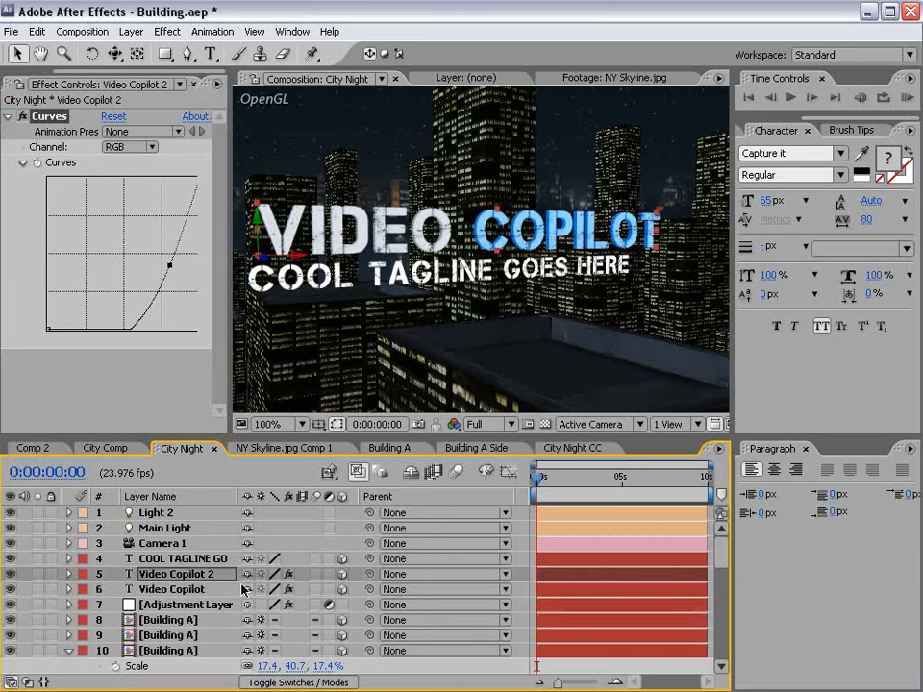
Step: Set the adjustment layer's exposure to -0.75 and check the result enlarged in City Night and City Night CC
click(175, 608)
click(116, 177)
text(-.75)
key(Return)
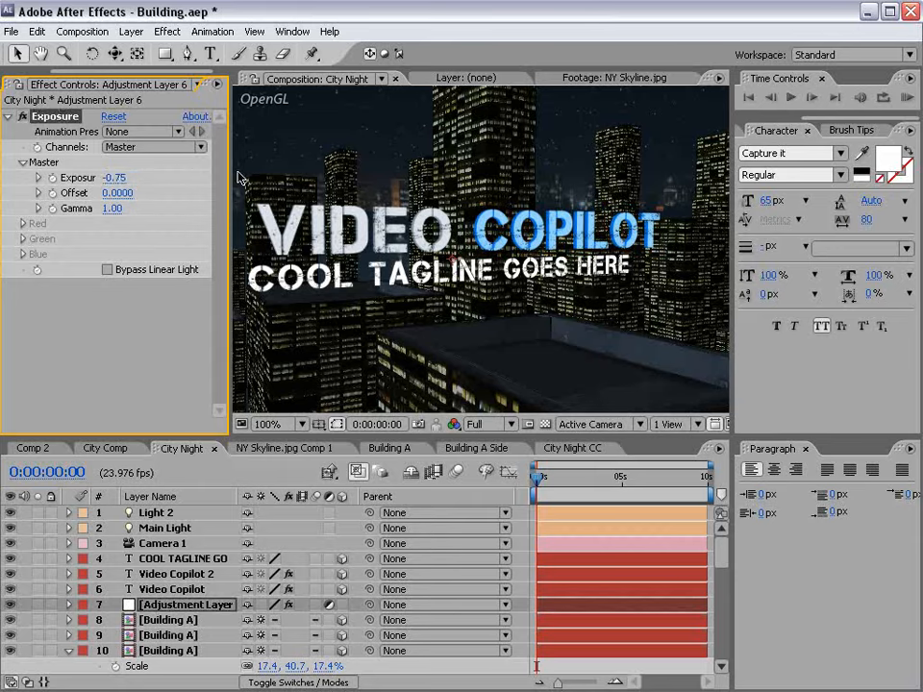
key(grave)
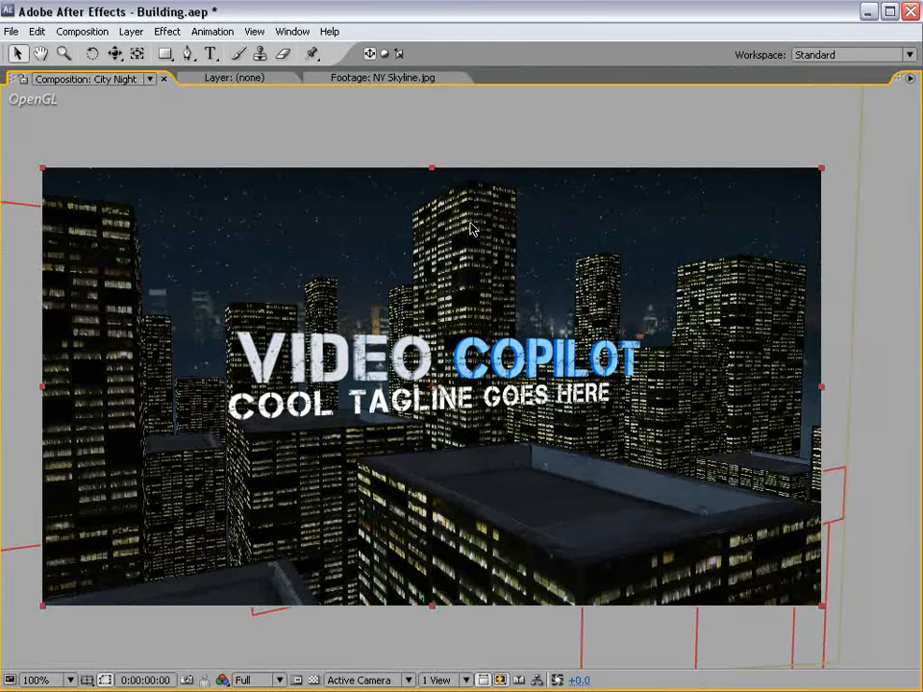
key(grave)
click(561, 448)
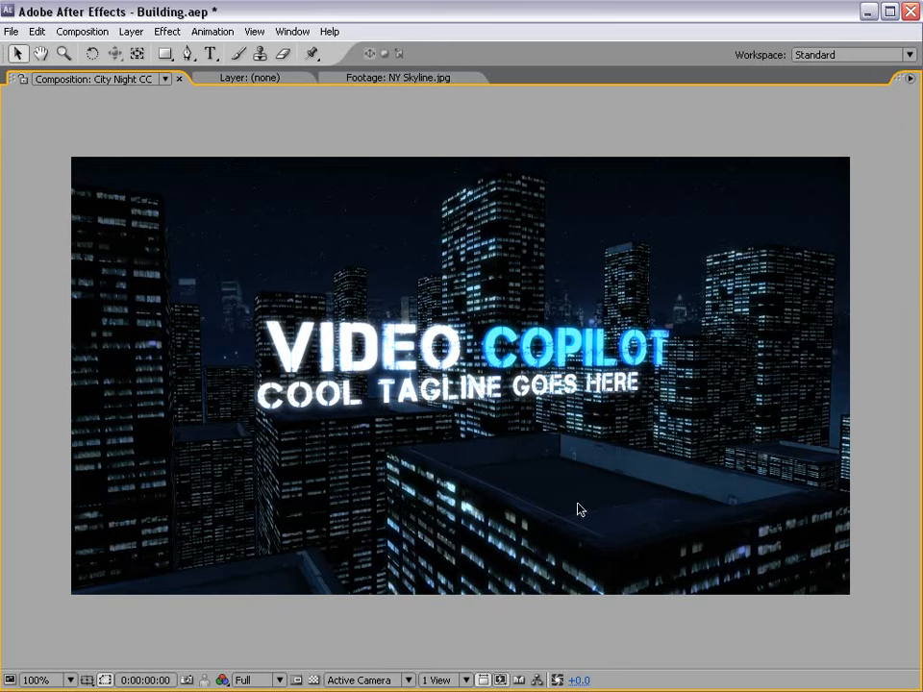
key(grave)
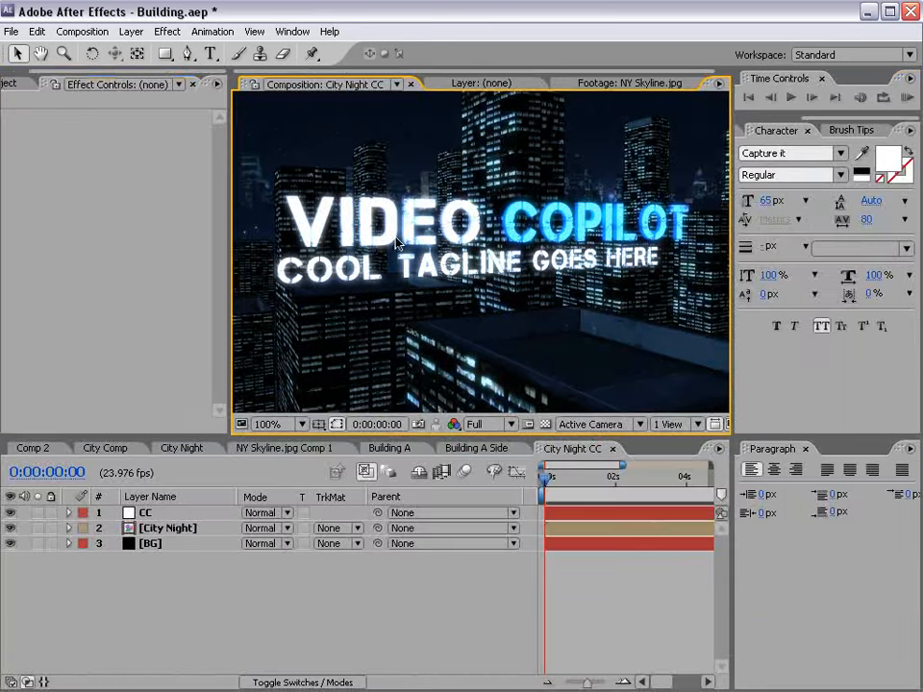
Step: Set an effect value on the CC adjustment layer to 1 and check the graded title in an enlarged view
click(151, 515)
drag(221, 217, 229, 334)
click(111, 254)
text(1)
key(Return)
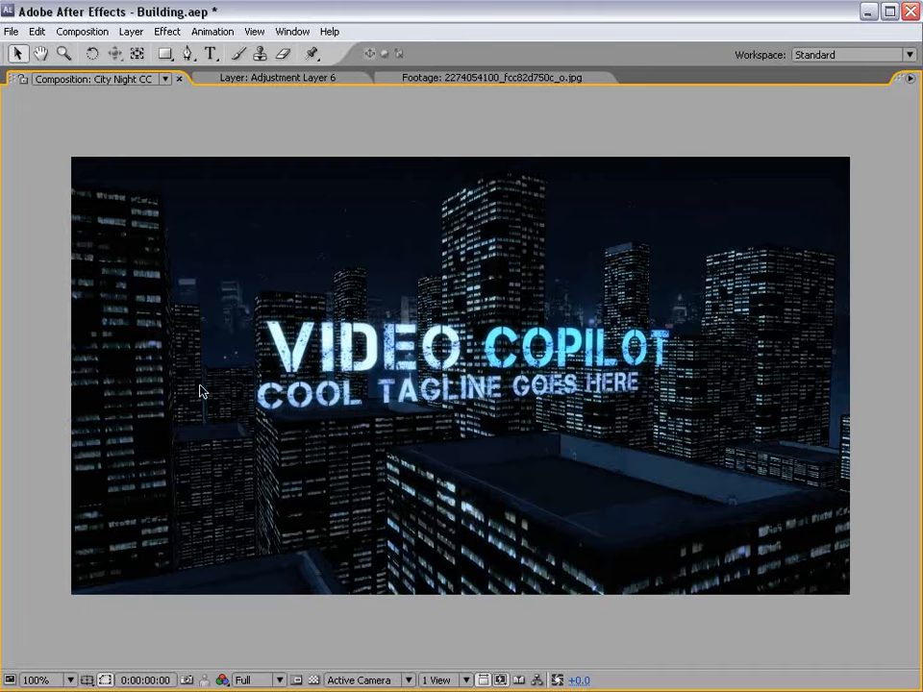
key(comma)
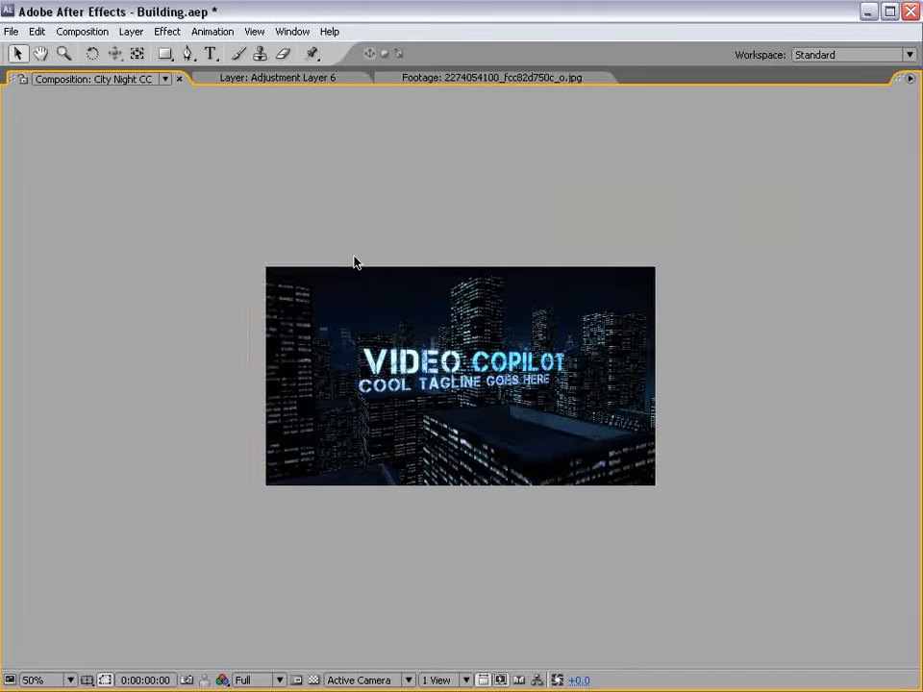
key(grave)
click(89, 446)
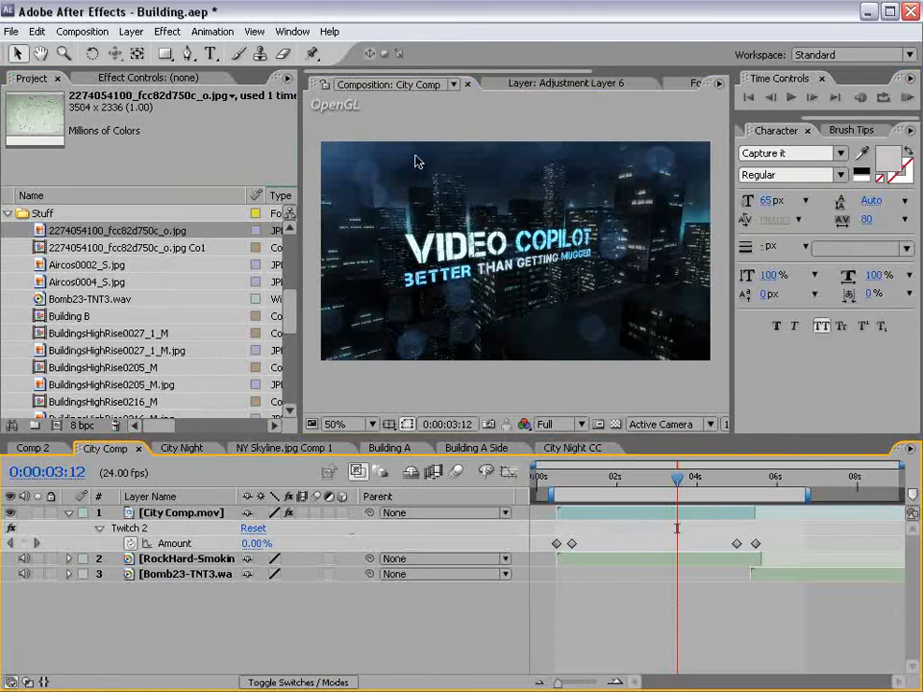
click(565, 449)
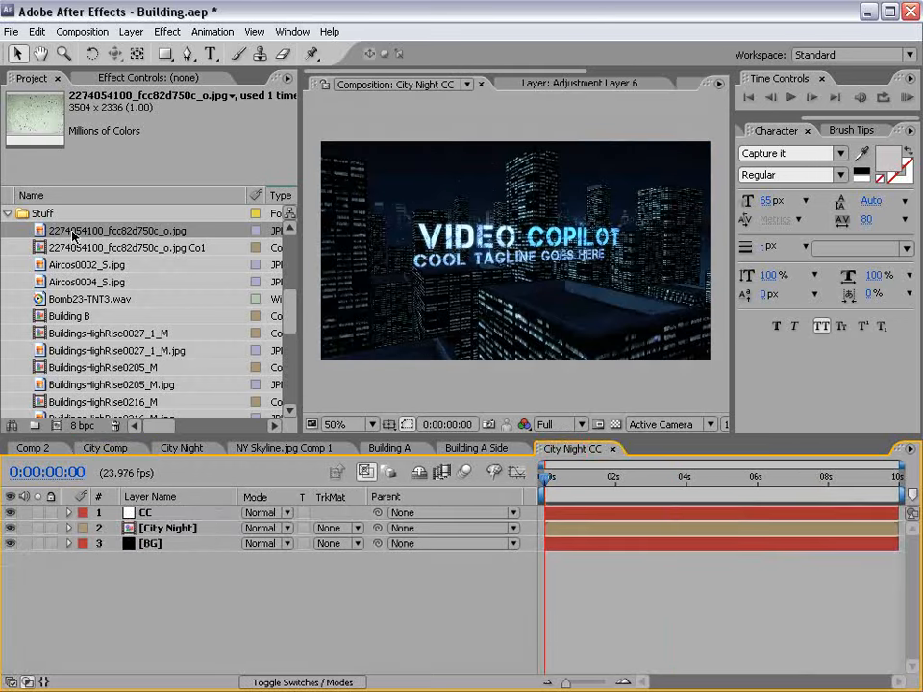
drag(41, 234, 501, 261)
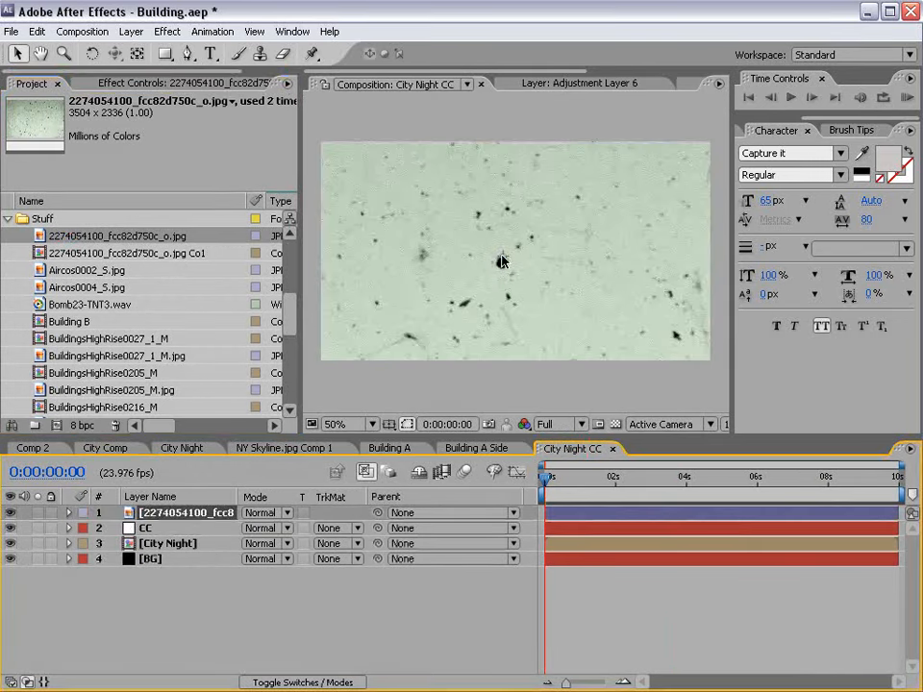
key(s)
drag(319, 529, 261, 545)
drag(580, 242, 592, 246)
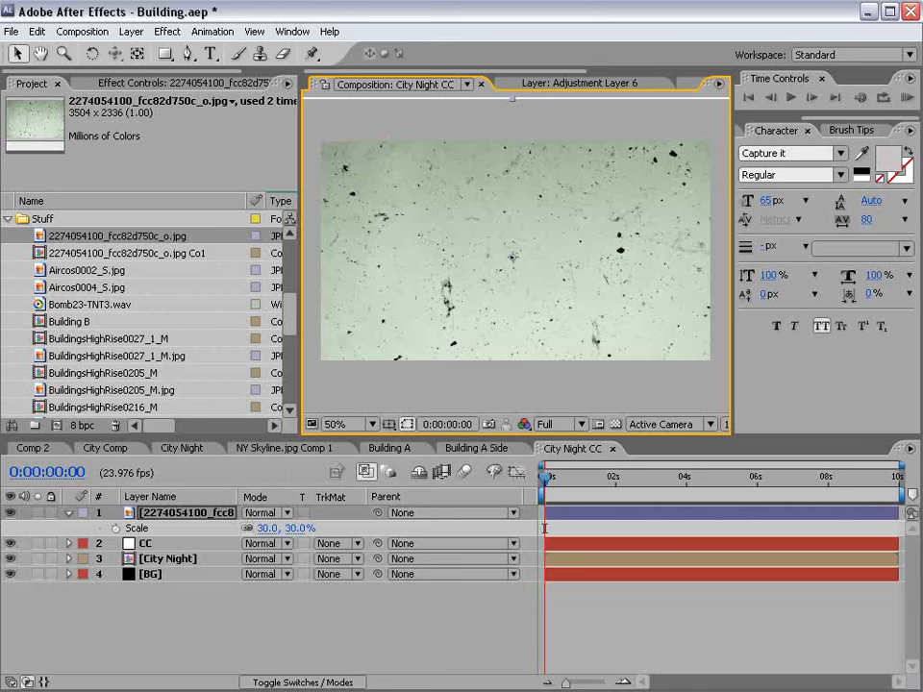
key(comma)
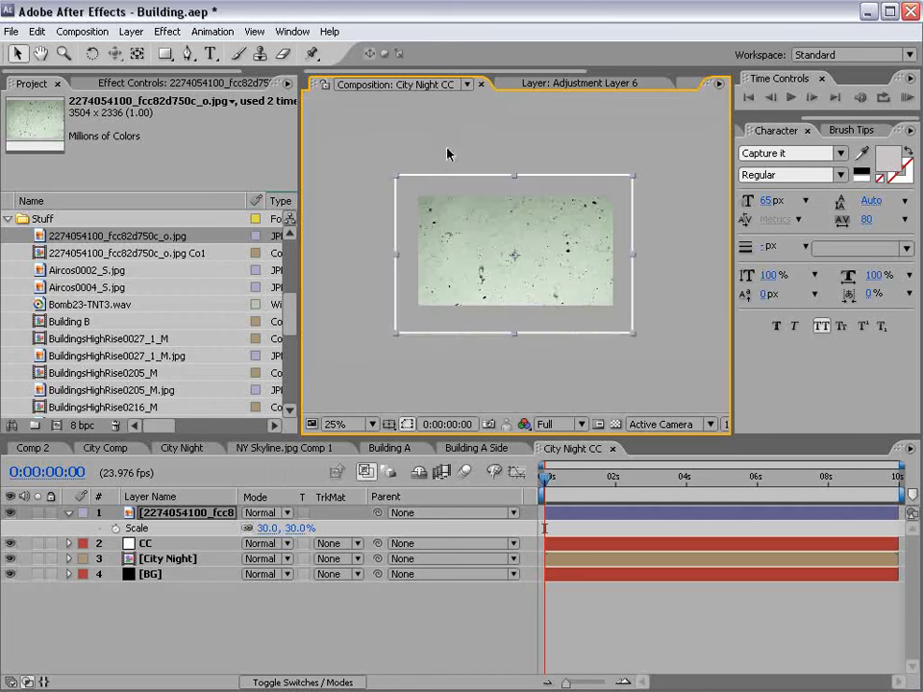
drag(634, 184, 618, 179)
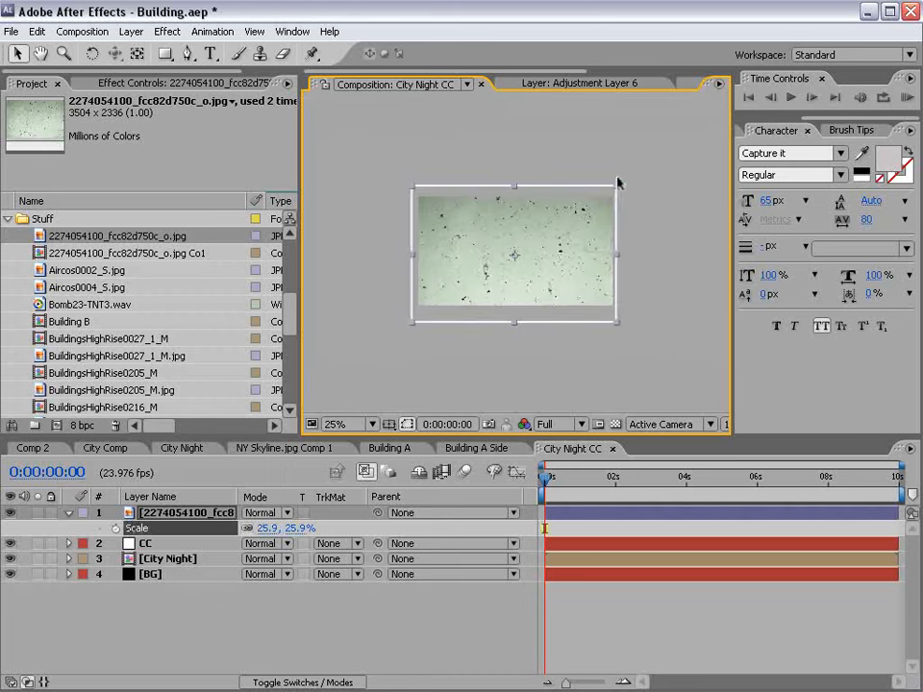
key(period)
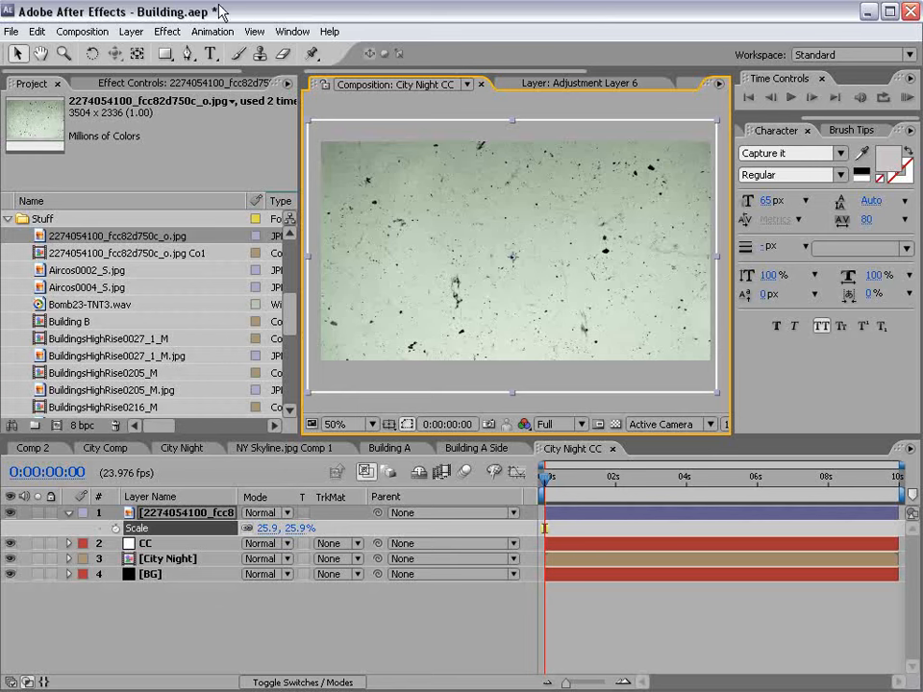
Step: Apply the Invert and Tint effects to the speckled texture to make it dark greyscale with light spots
click(167, 31)
mouse_move(317, 150)
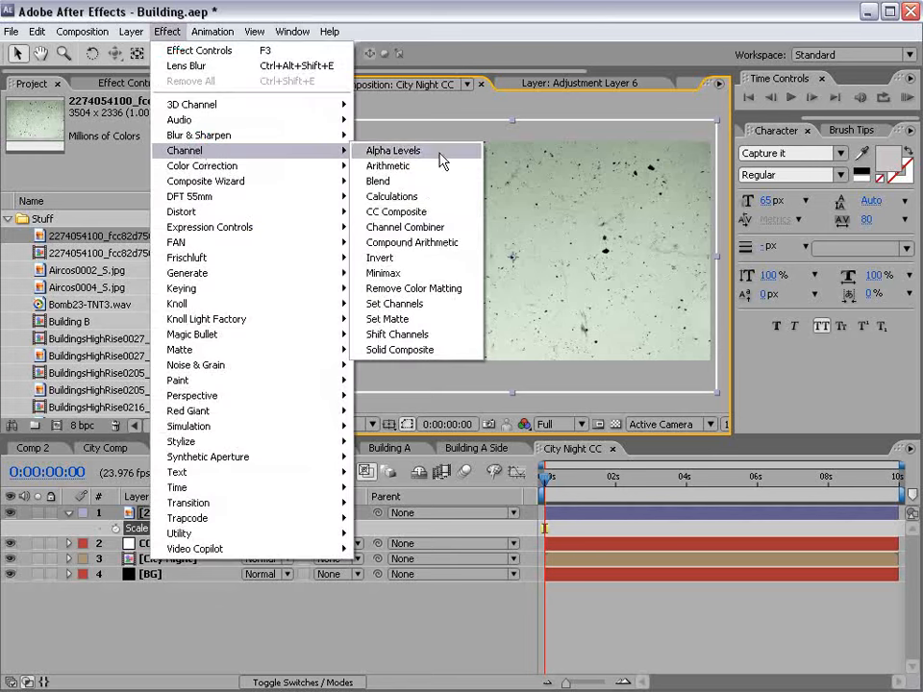
click(385, 257)
click(169, 32)
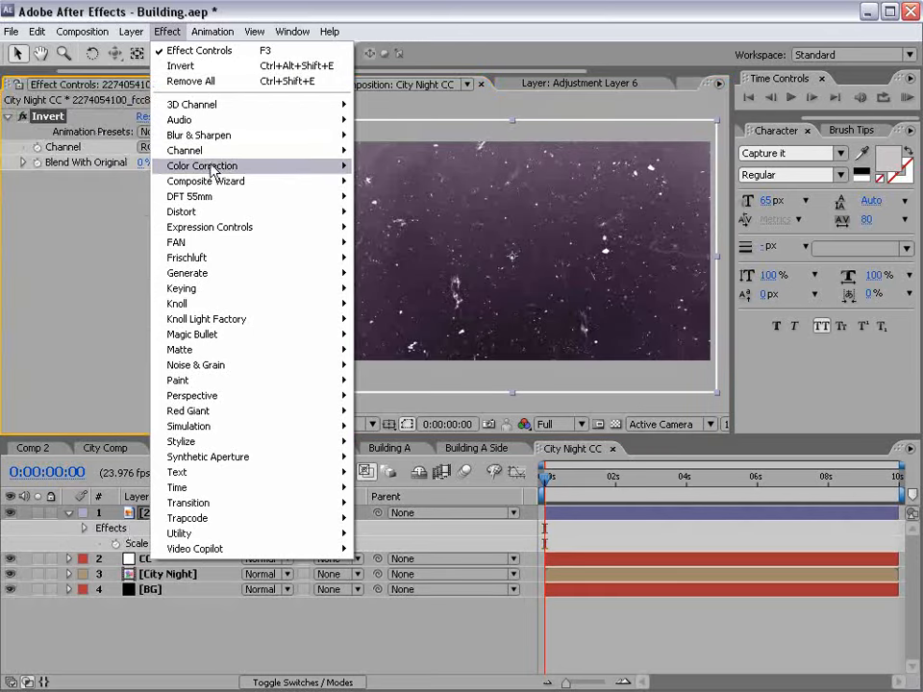
mouse_move(221, 165)
click(378, 637)
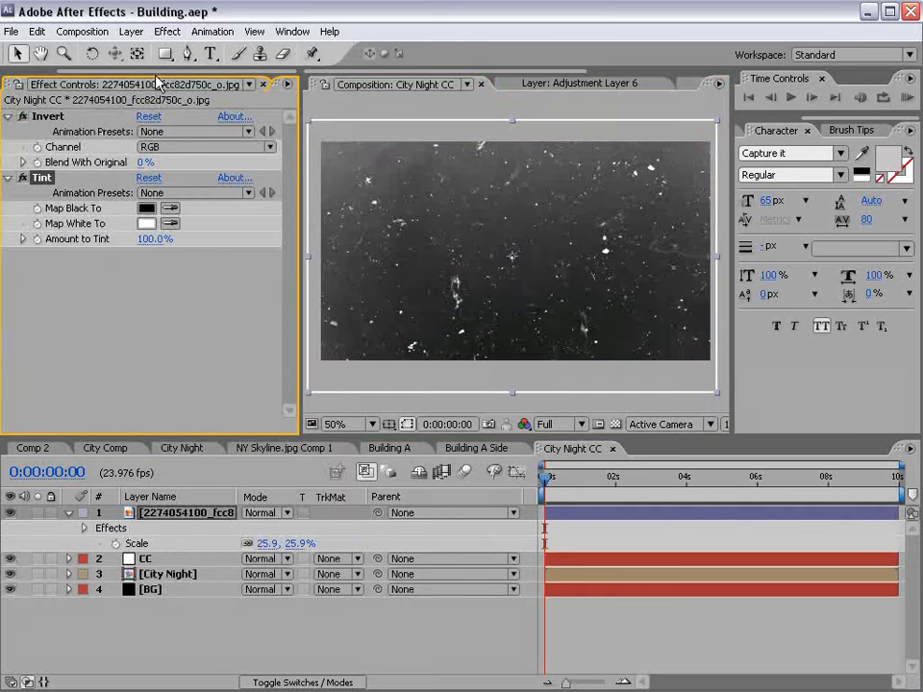
Step: Apply Curves to the texture with an S-shaped curve that darkens the background and brightens the specks, and check it enlarged
click(167, 31)
mouse_move(289, 165)
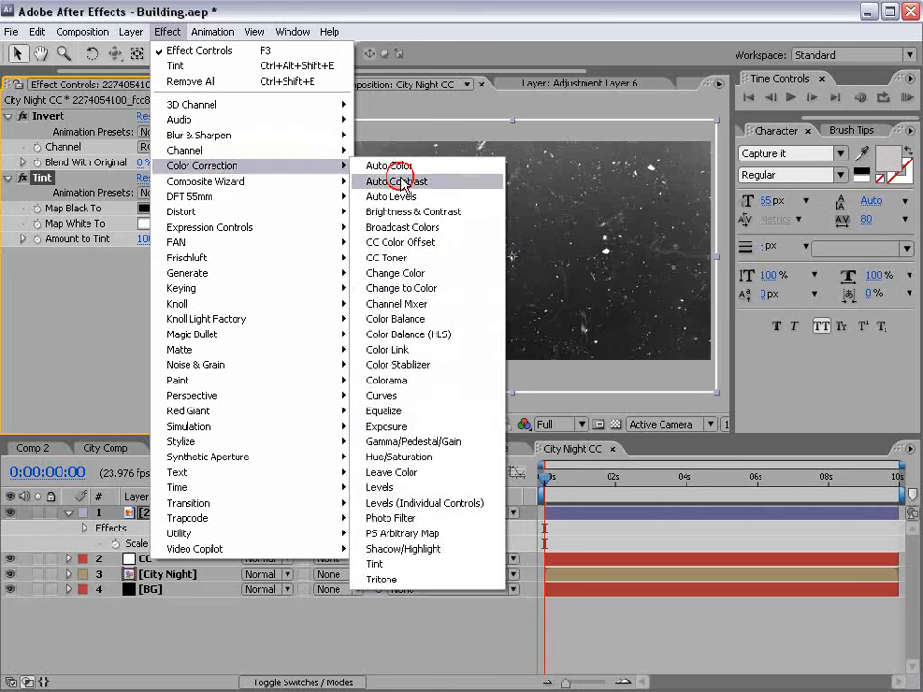
click(382, 395)
drag(97, 340, 104, 386)
drag(133, 316, 137, 303)
drag(100, 381, 103, 383)
scroll(517, 274, up, 1)
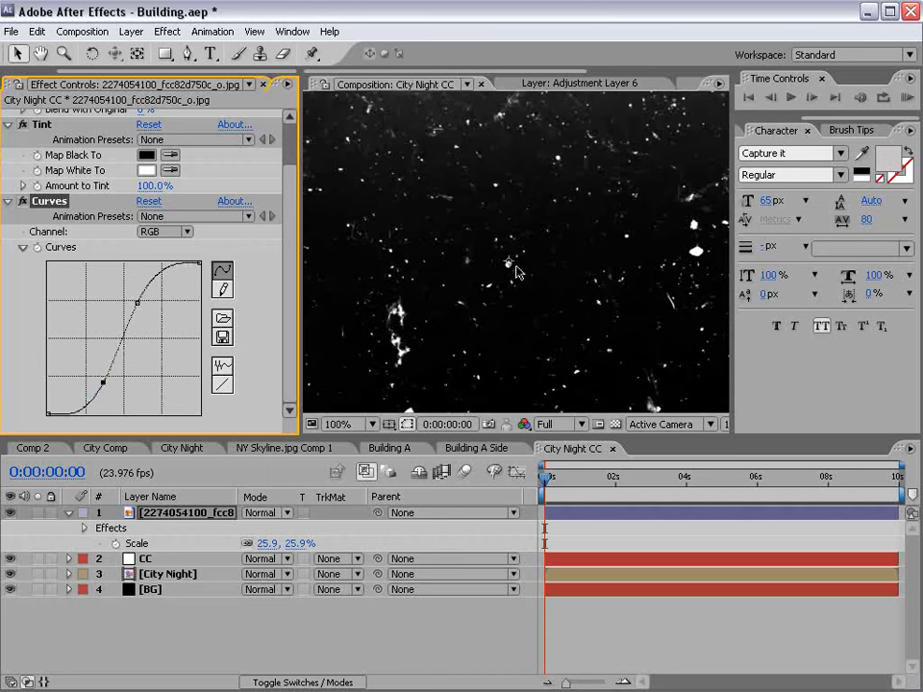
key(grave)
key(grave)
scroll(441, 227, down, 1)
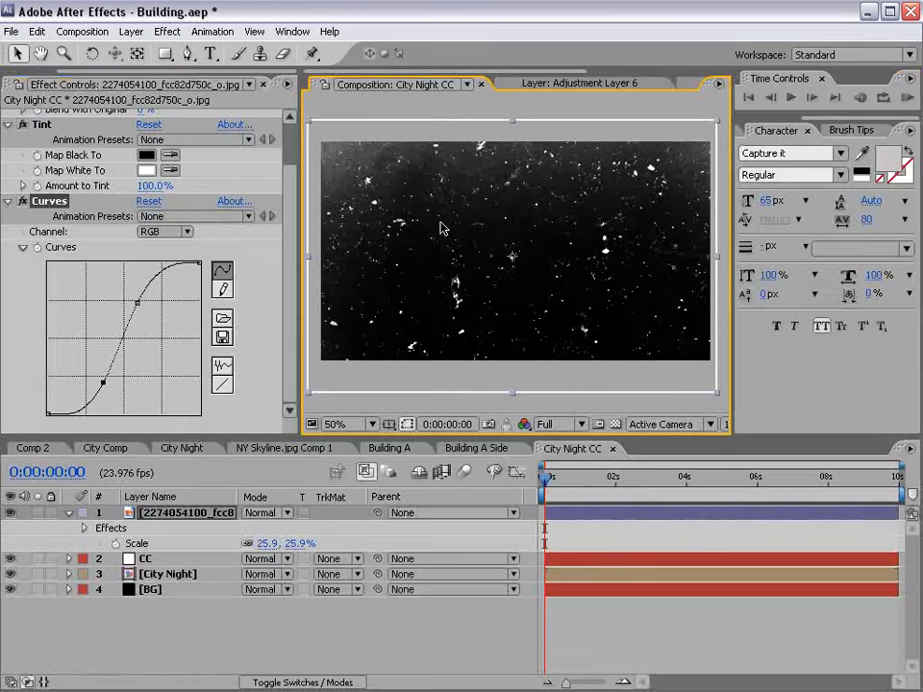
Step: Pre-compose the texture layer as Lens FX, moving all attributes into the new composition
click(566, 532)
key(ctrl+shift+c)
text(Lens FX)
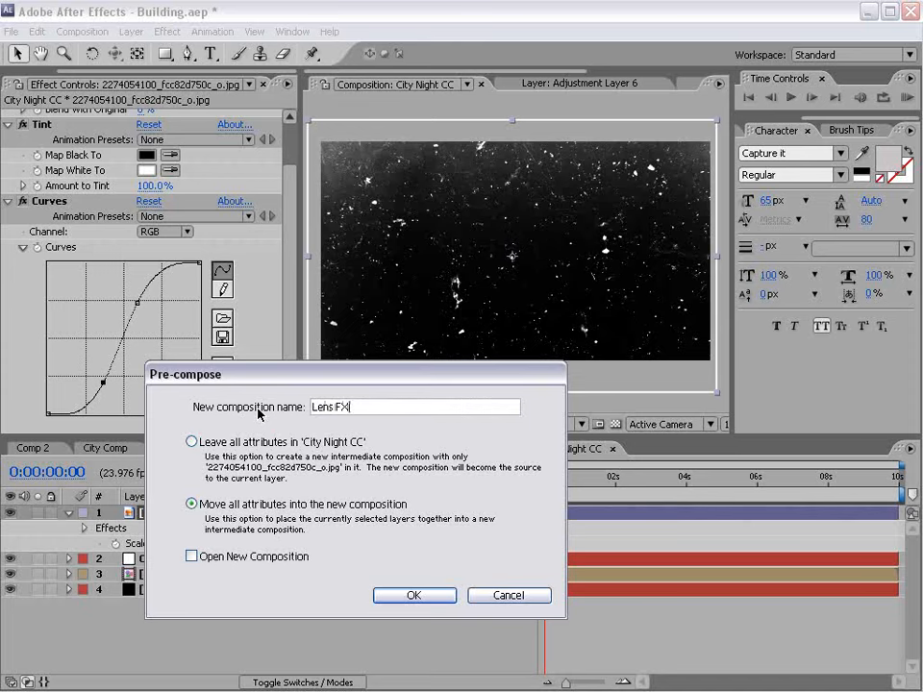
click(413, 595)
Step: Apply Lens Blur to the Lens FX layer and enable Repeat Edge Pixels
click(167, 32)
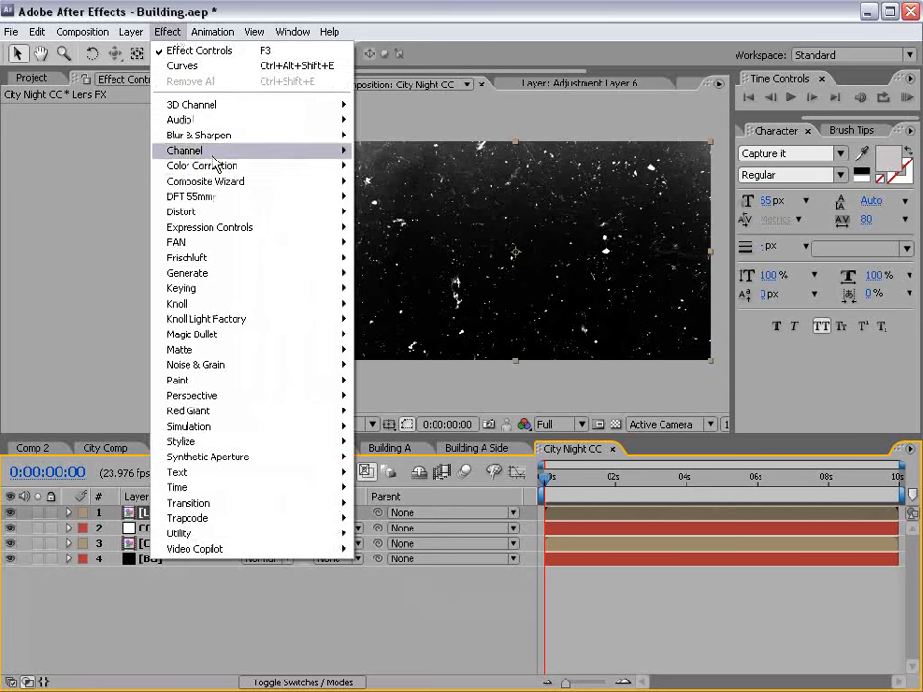
mouse_move(252, 135)
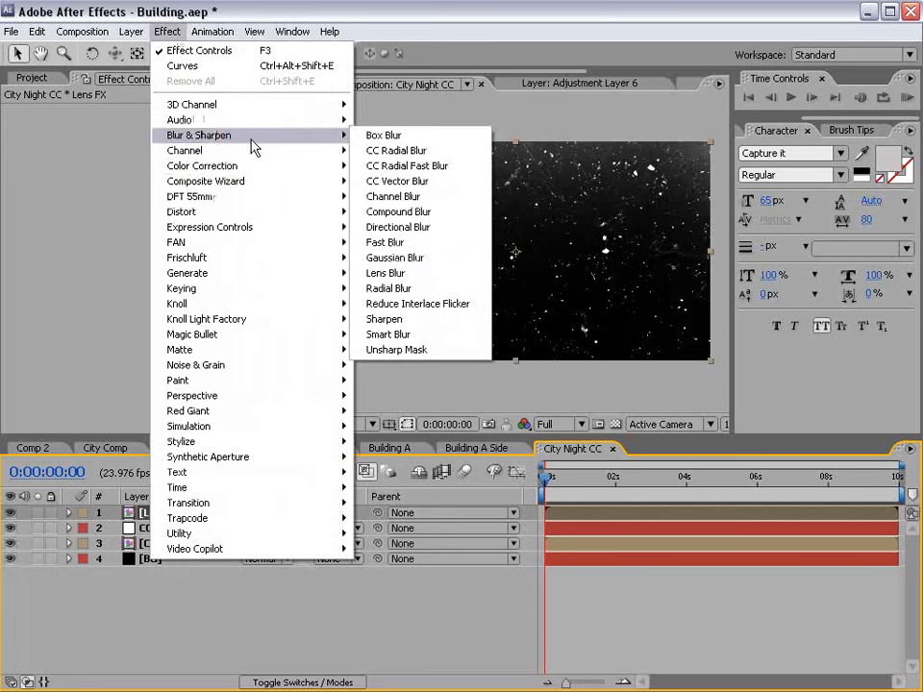
click(426, 273)
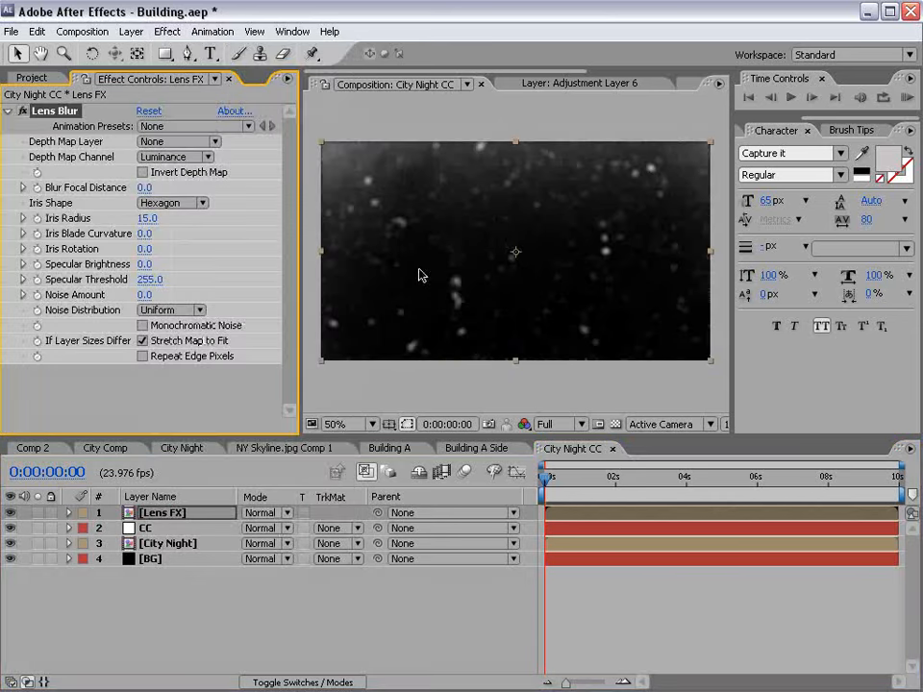
click(142, 356)
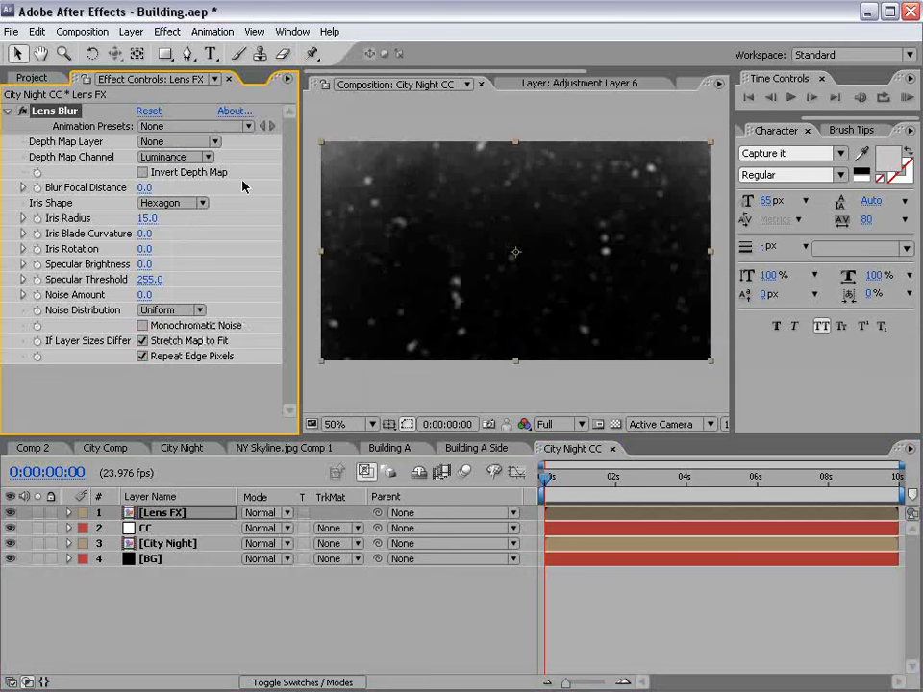
drag(299, 235, 278, 235)
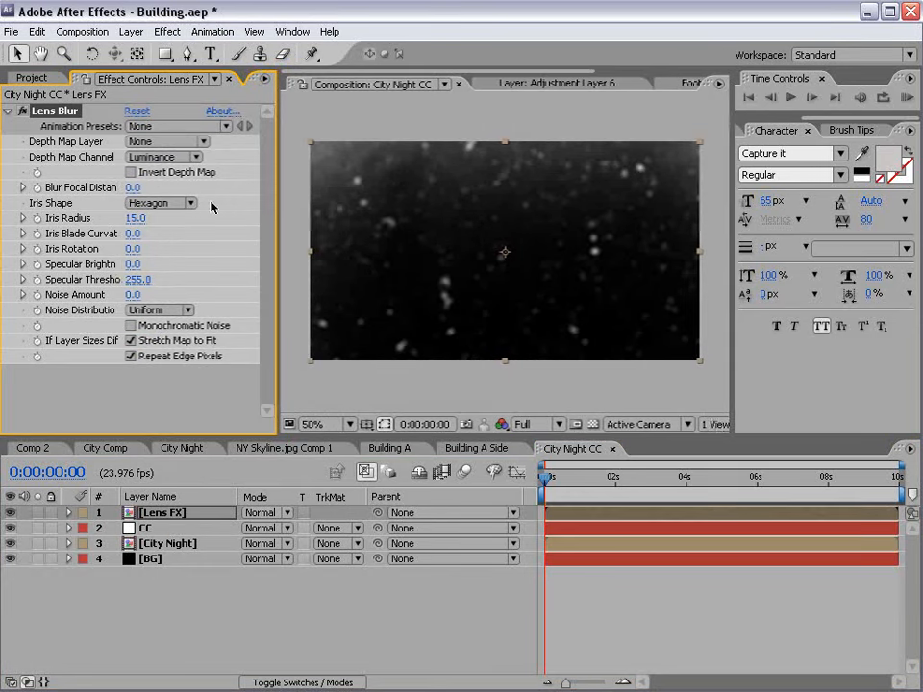
Step: Set the Lens Blur's iris radius to 61, specular brightness to 68, specular threshold to 183.6 and iris shape to Octagon
drag(132, 218, 167, 218)
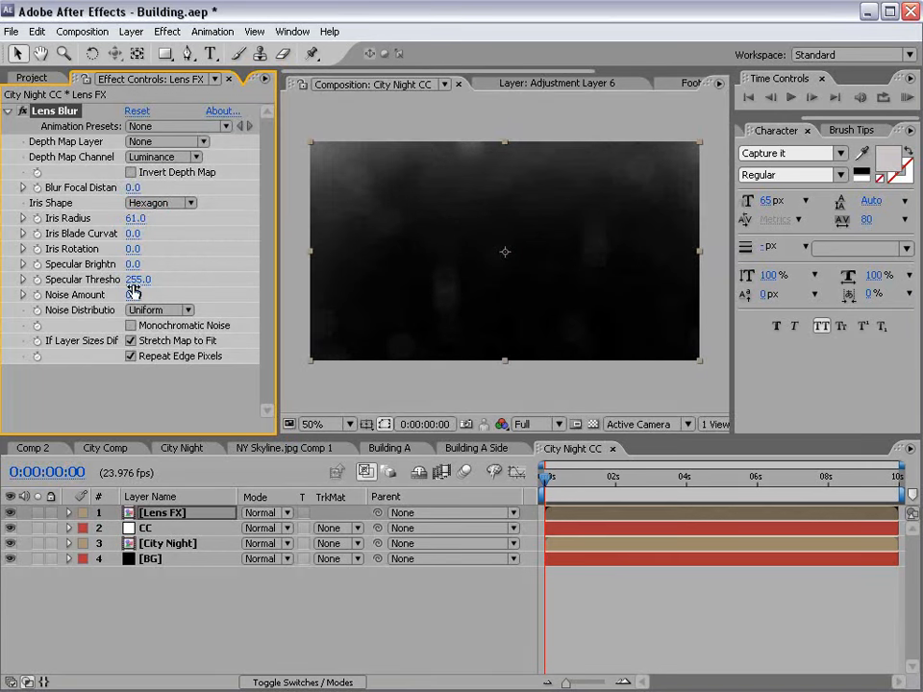
drag(123, 278, 184, 254)
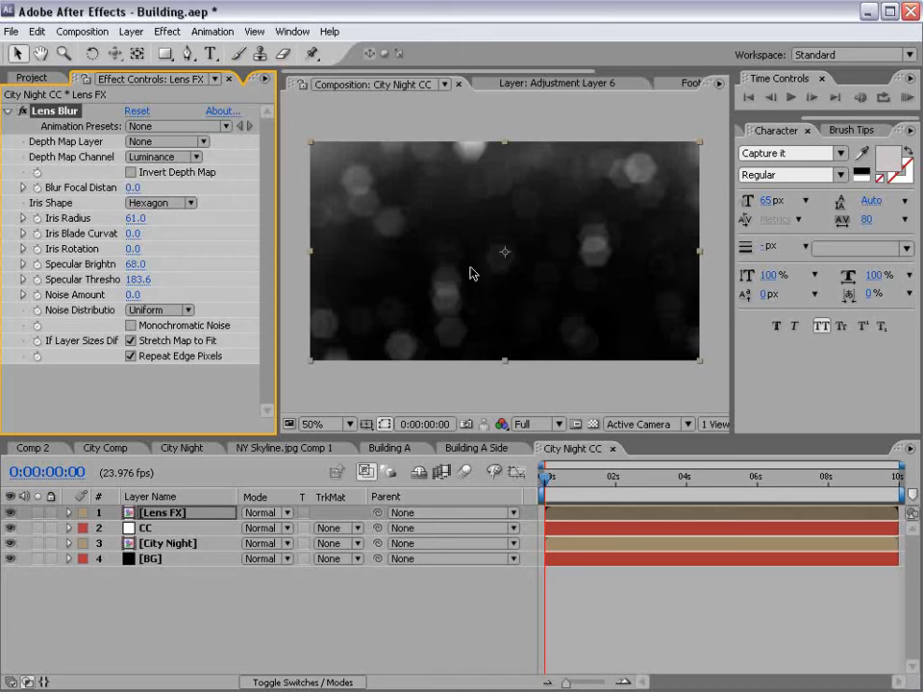
click(161, 203)
click(162, 234)
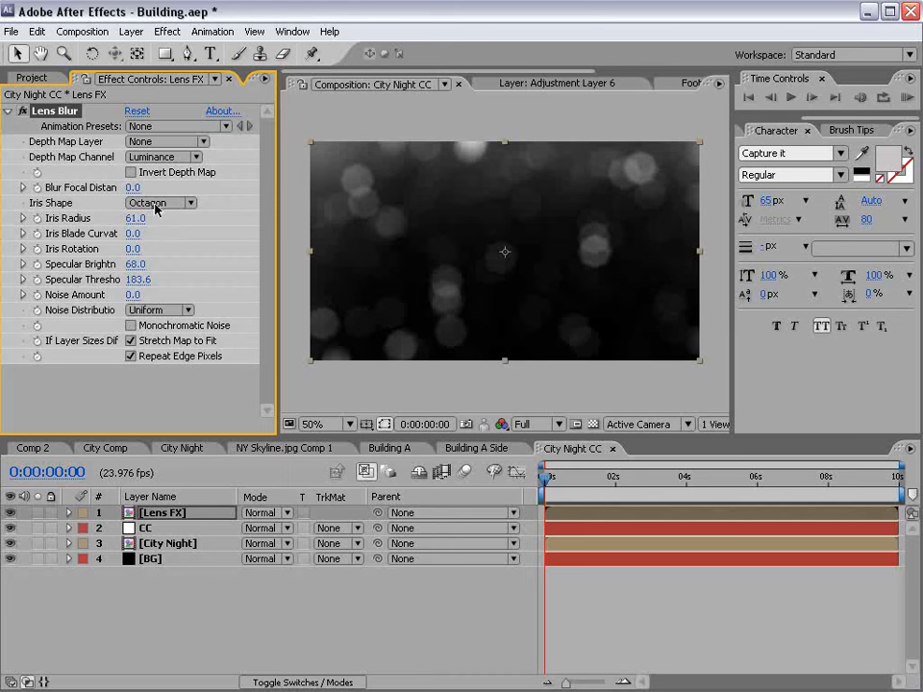
Step: Set the Lens Blur's iris radius to 93 and the Lens FX layer's blending mode to Screen
drag(134, 218, 160, 216)
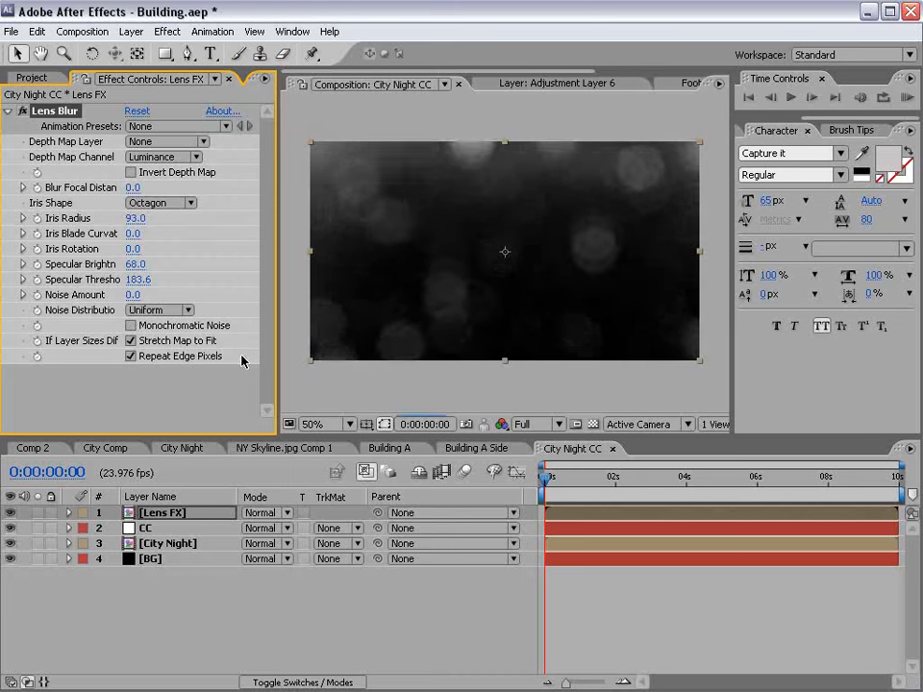
click(267, 512)
click(268, 685)
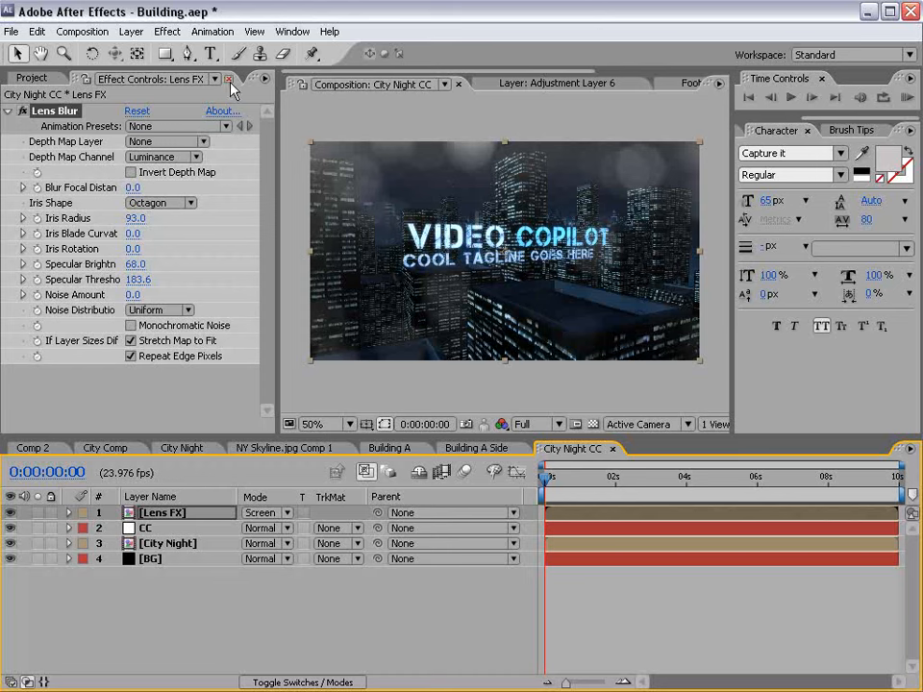
Step: Apply Curves to the Lens FX layer and raise the blue and green channels to tint the specks blue
click(168, 31)
mouse_move(259, 165)
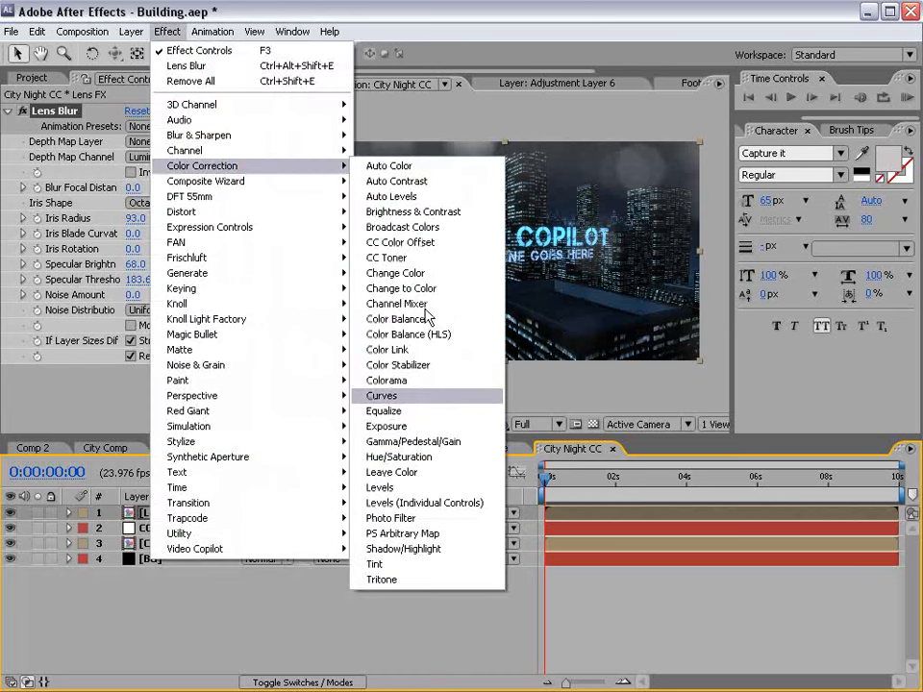
click(406, 396)
click(168, 231)
click(146, 284)
drag(108, 353, 131, 349)
click(152, 230)
click(157, 200)
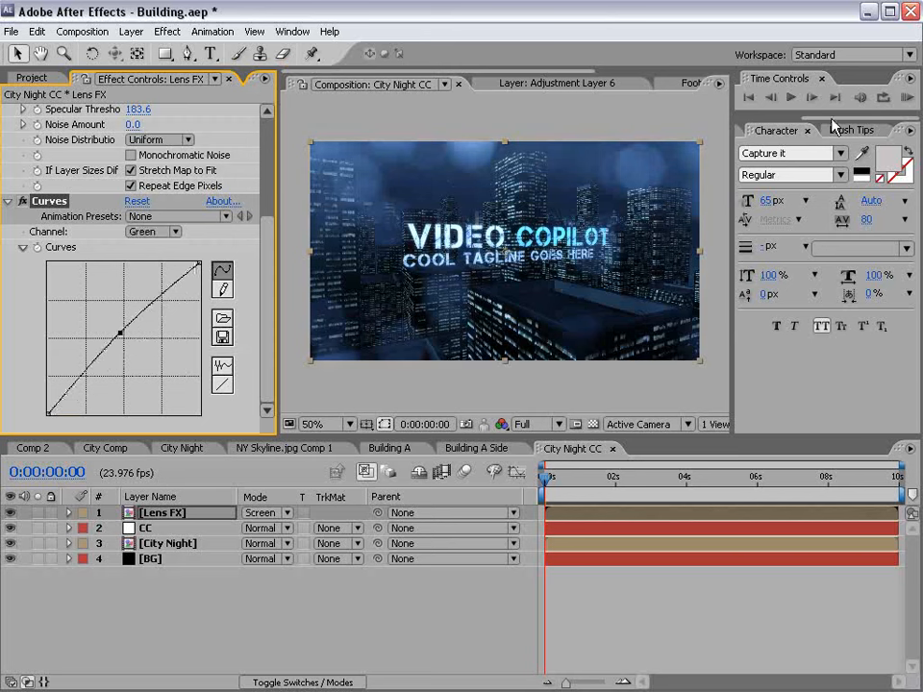
Step: Find the Find Edges effect, apply it to Lens FX after Curves, solo the layer and enable the effect's Invert option
click(789, 132)
click(812, 148)
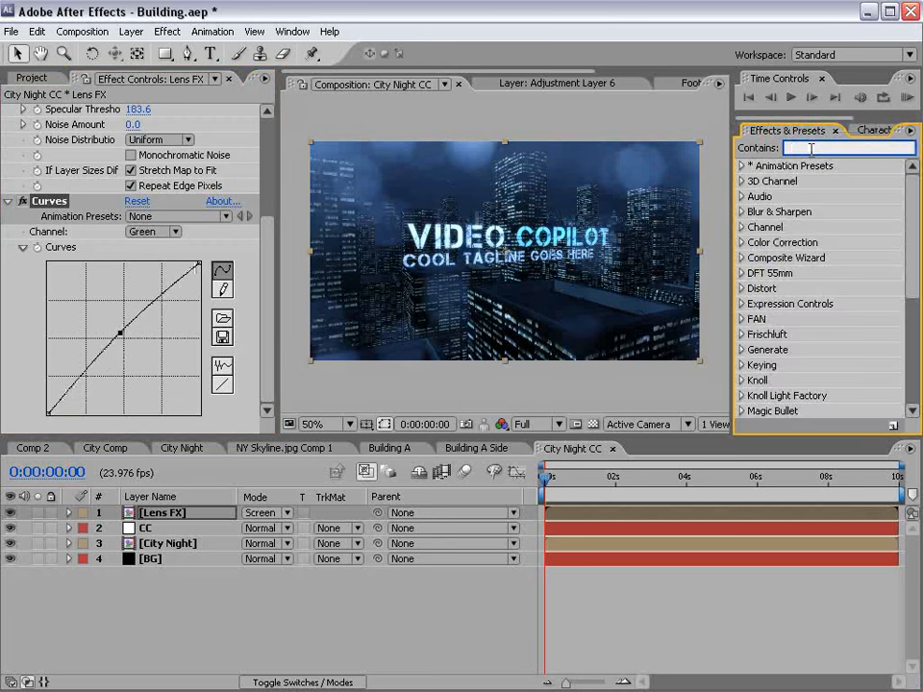
text(find)
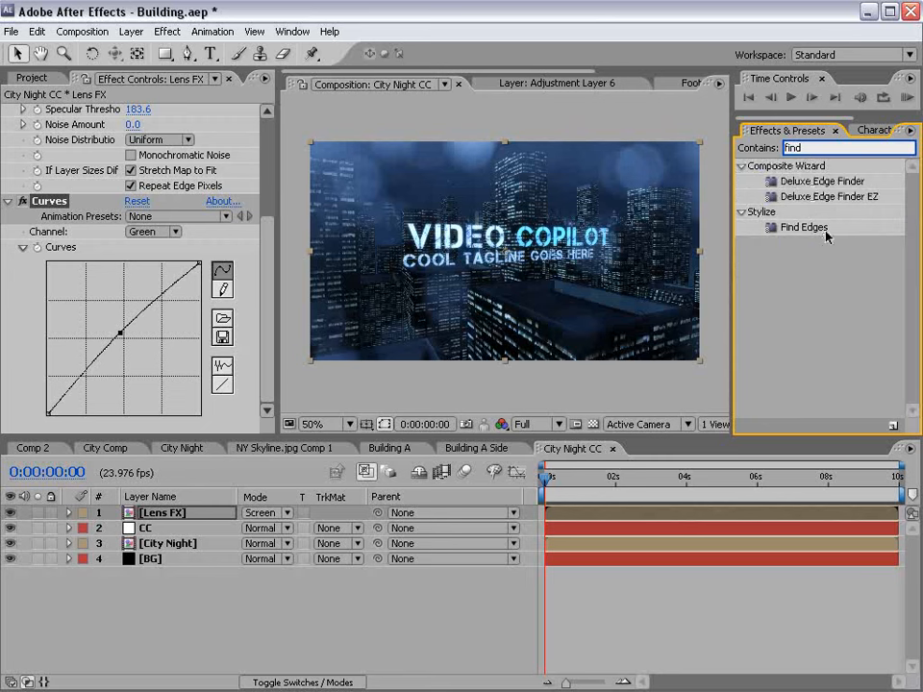
drag(825, 234, 141, 382)
click(39, 514)
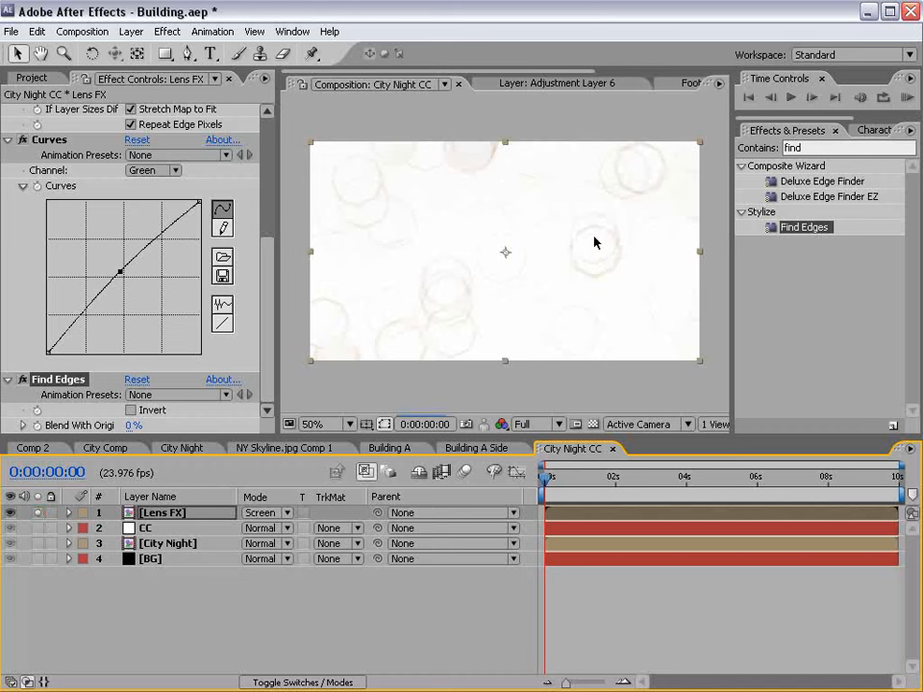
click(131, 410)
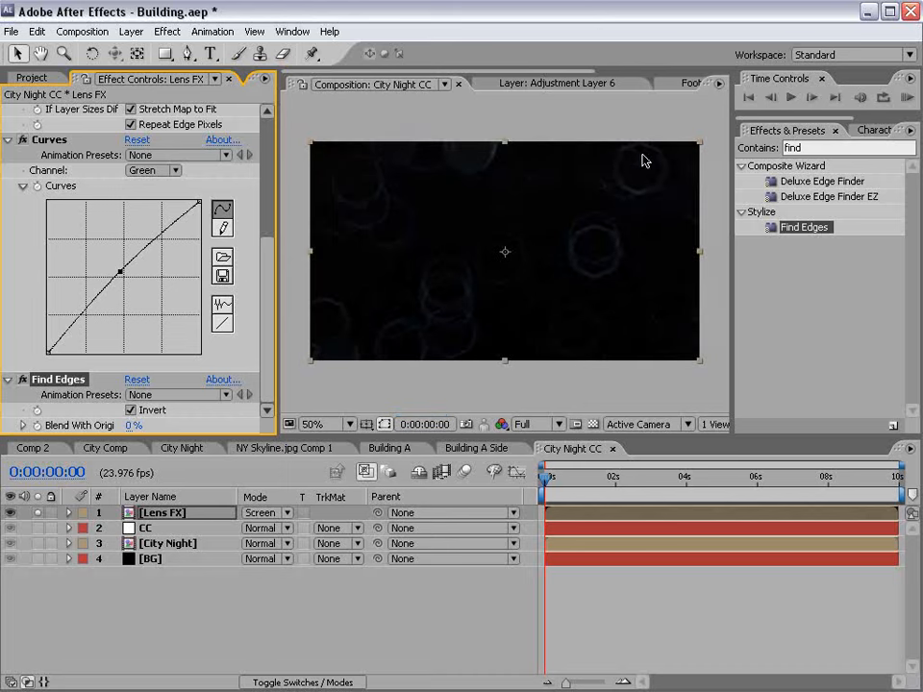
Step: Raise the RGB curve of Lens FX strongly in the upper midtones to brighten the speck outlines, and check the frame enlarged
click(154, 170)
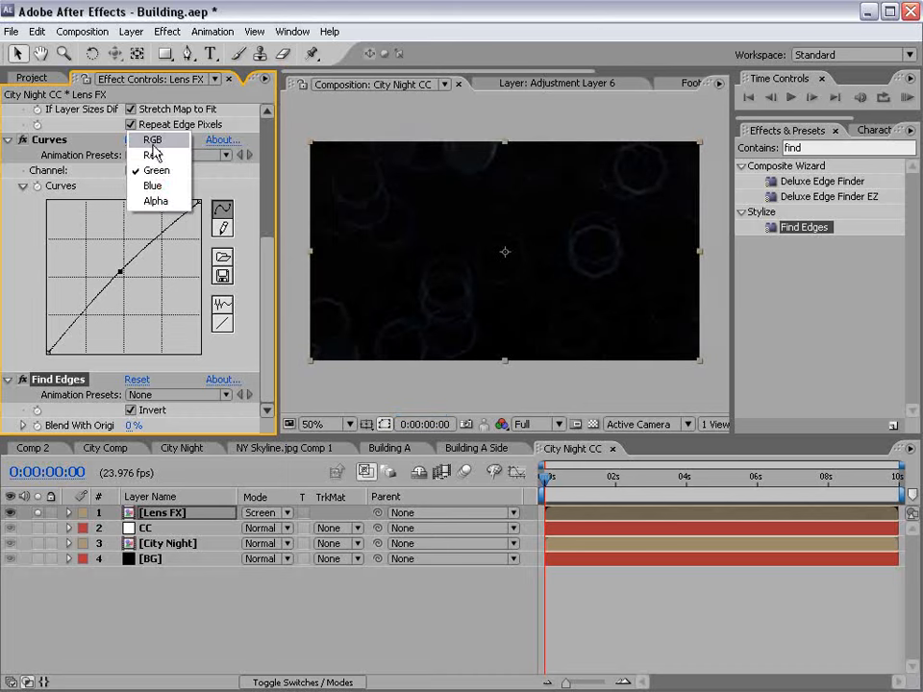
click(149, 141)
drag(153, 246, 140, 221)
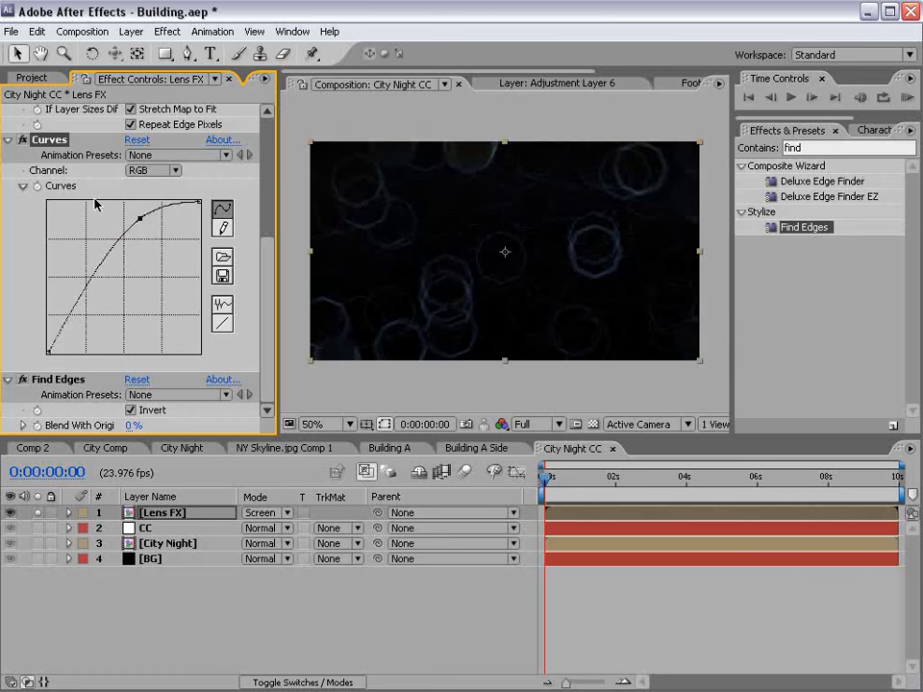
key(grave)
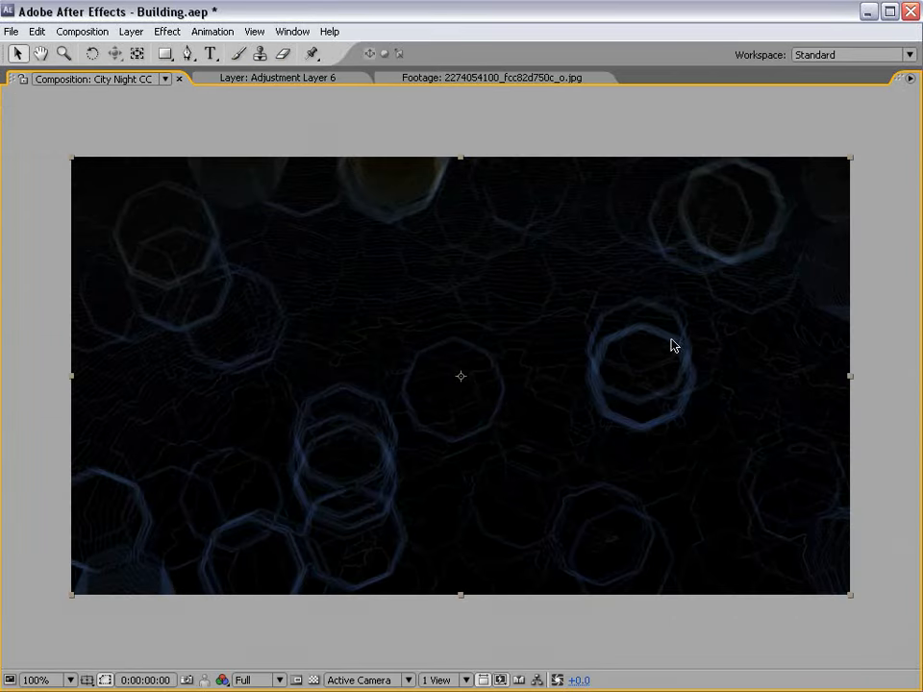
key(grave)
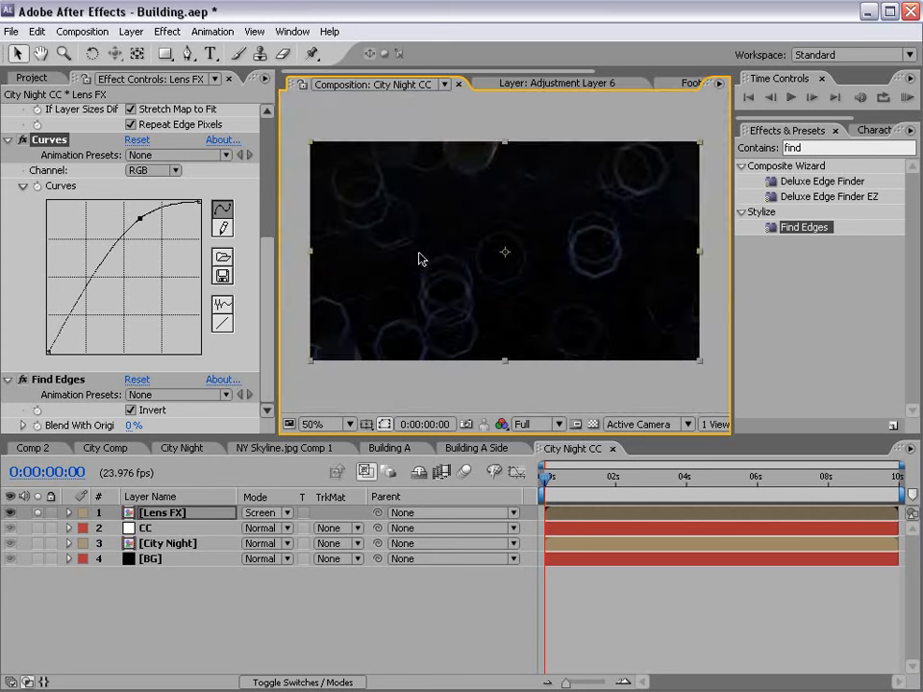
Step: Try a Blend With Original of 80% for Find Edges and inspect a speck at 100% magnification
click(132, 425)
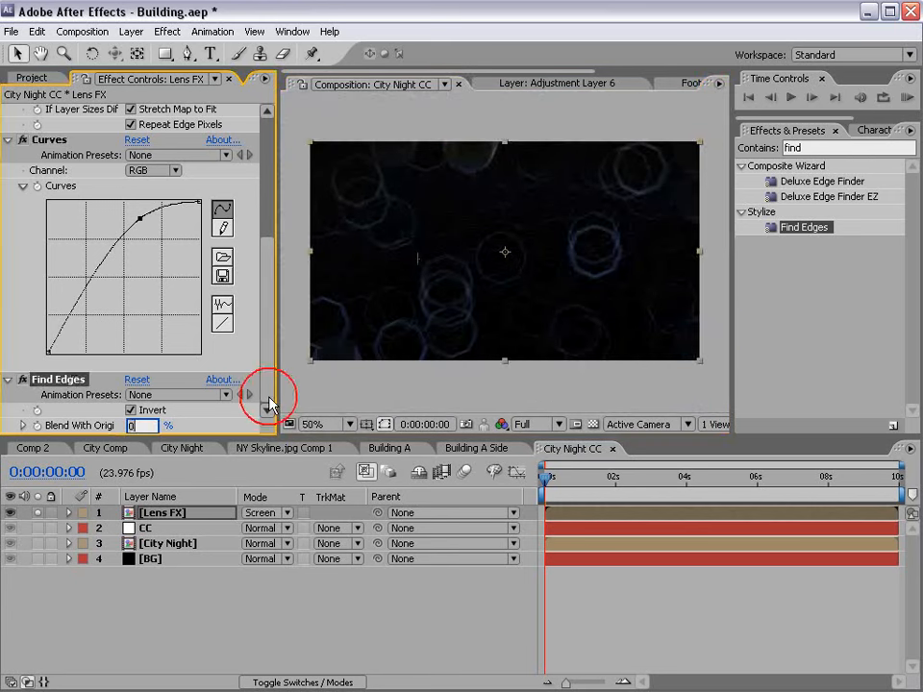
text(80)
key(Return)
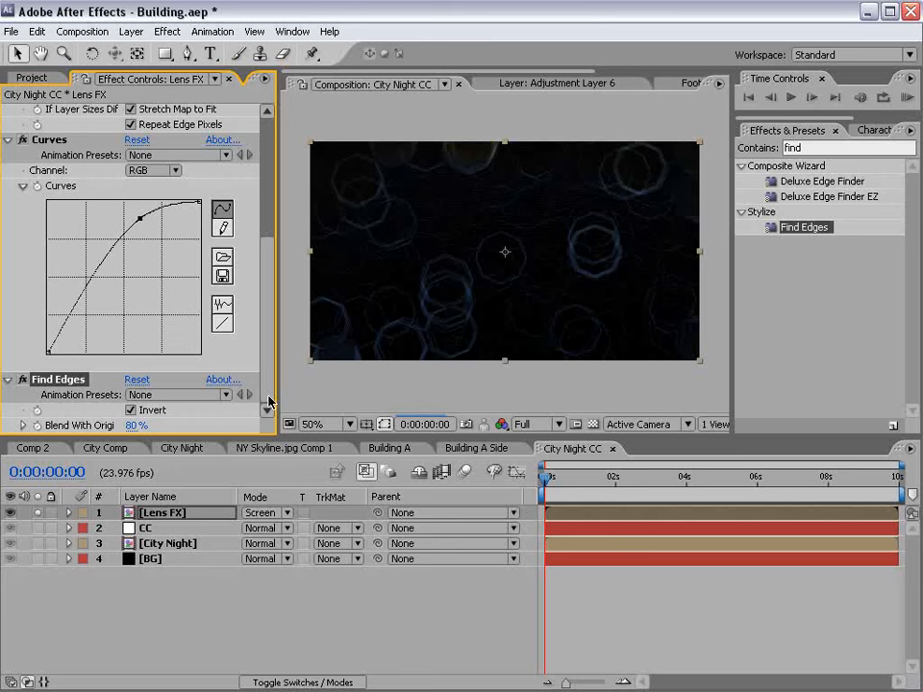
key(period)
drag(595, 315, 513, 157)
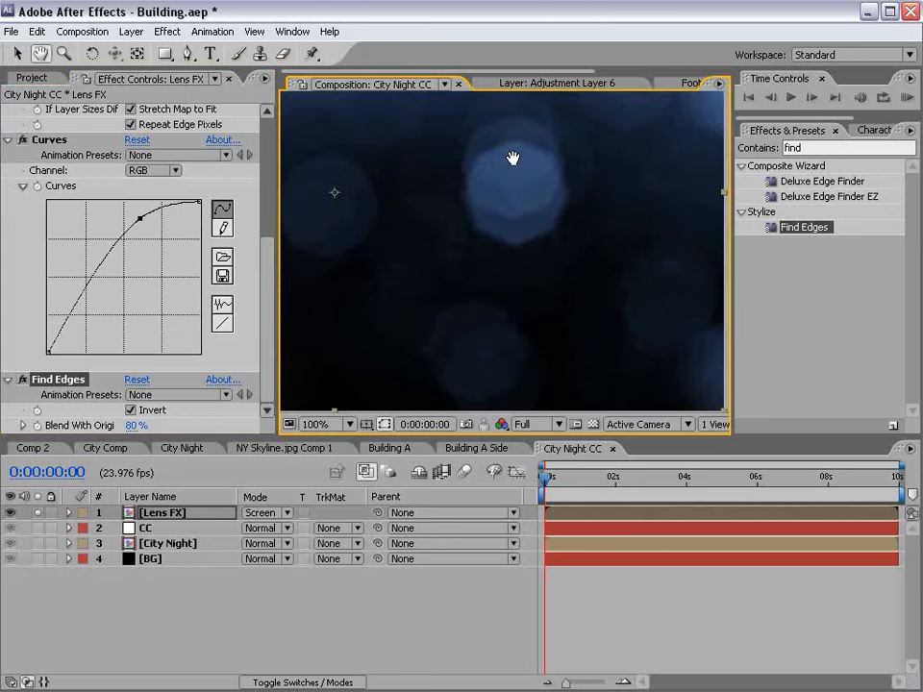
Step: Set the Find Edges Blend With Original to 60% and check the whole frame of specks
click(135, 425)
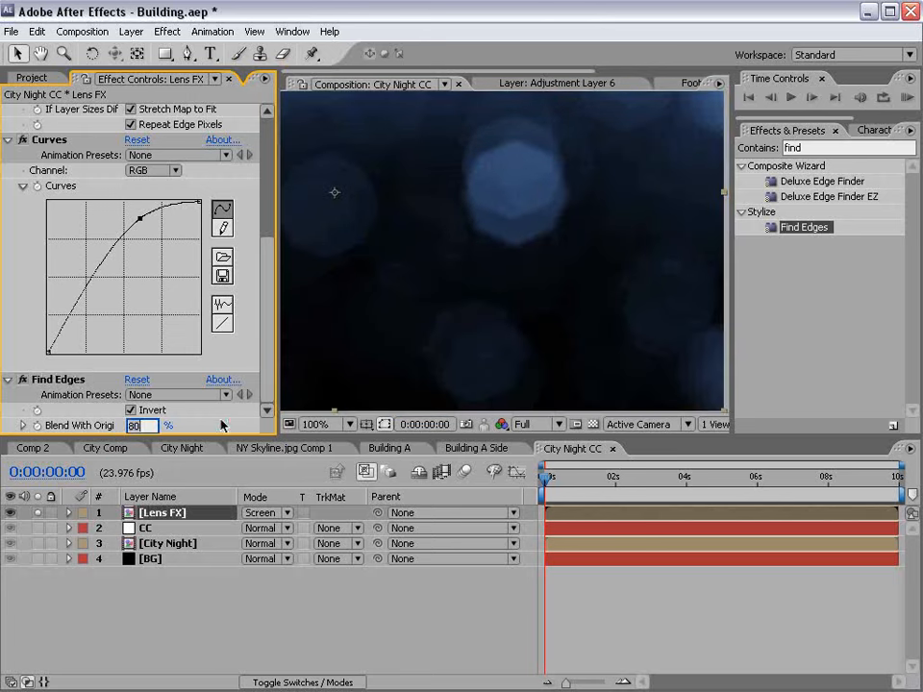
text(60)
key(Return)
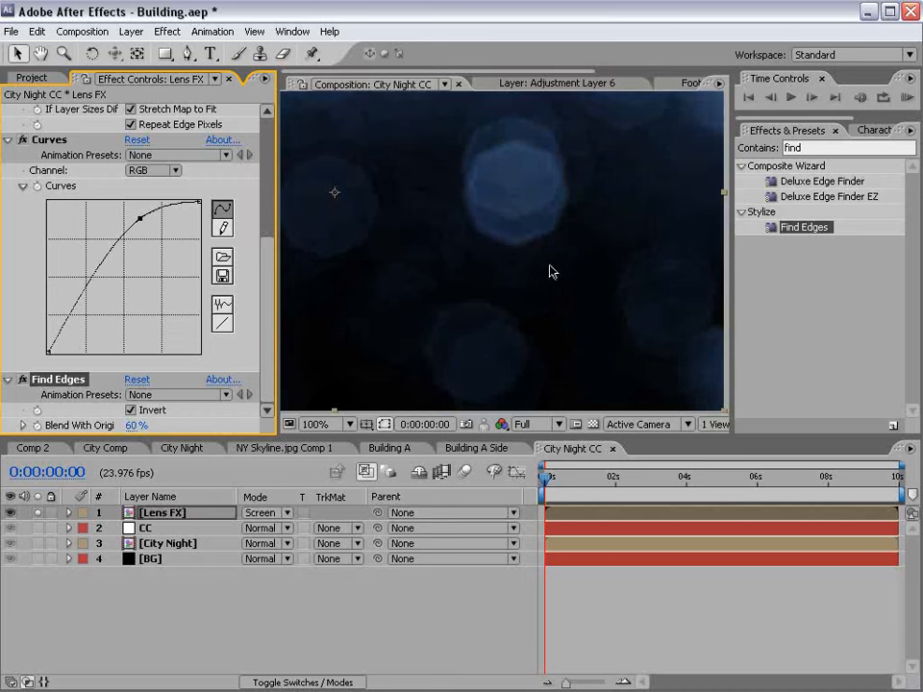
key(comma)
drag(324, 191, 478, 227)
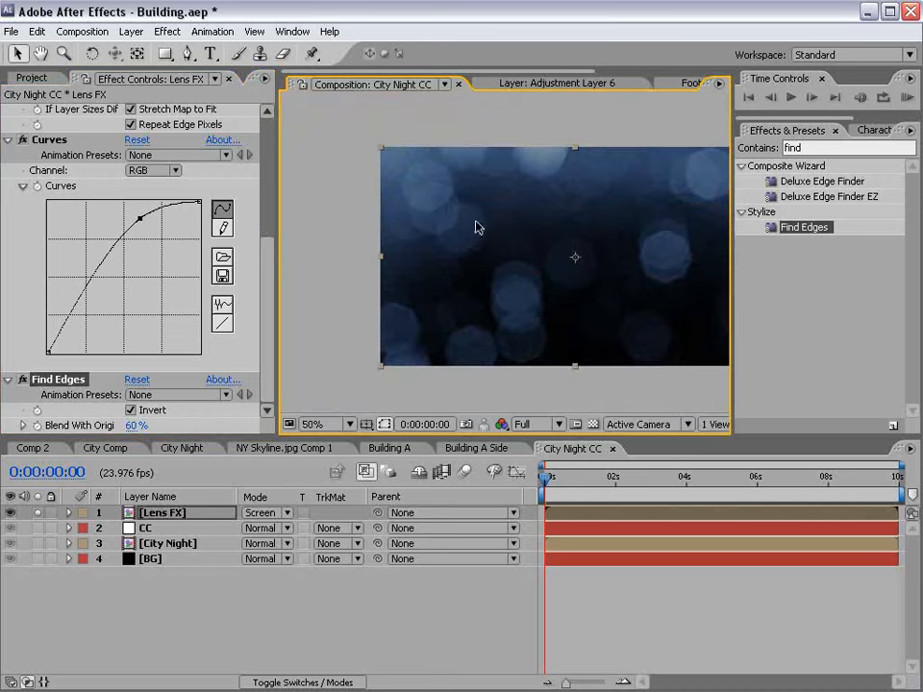
key(grave)
drag(566, 319, 496, 291)
key(grave)
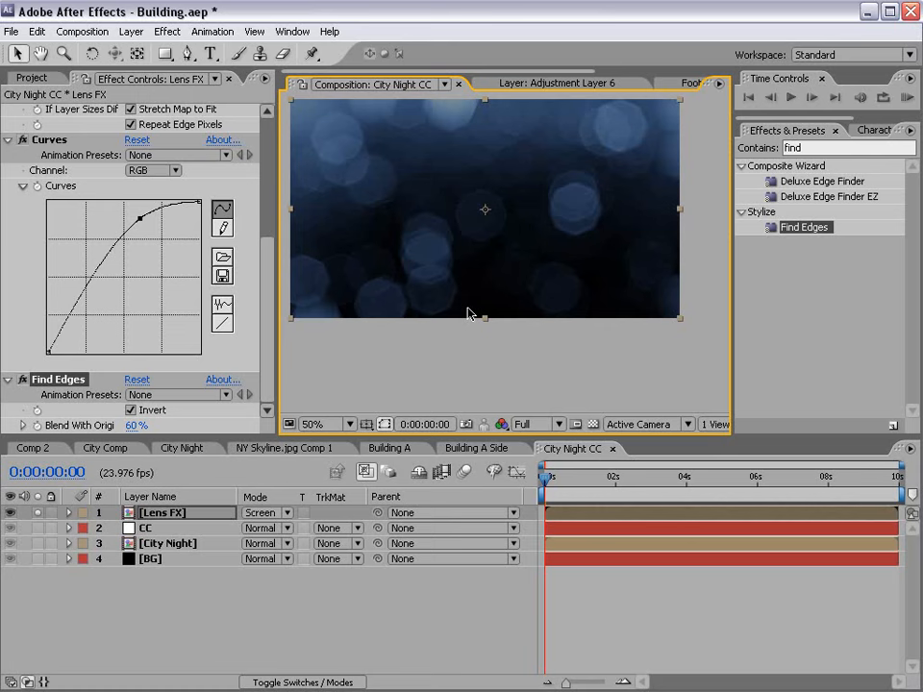
drag(470, 172, 478, 211)
Step: Turn off solo for the Lens FX layer and check the dust overlay enlarged over the city and title
click(266, 512)
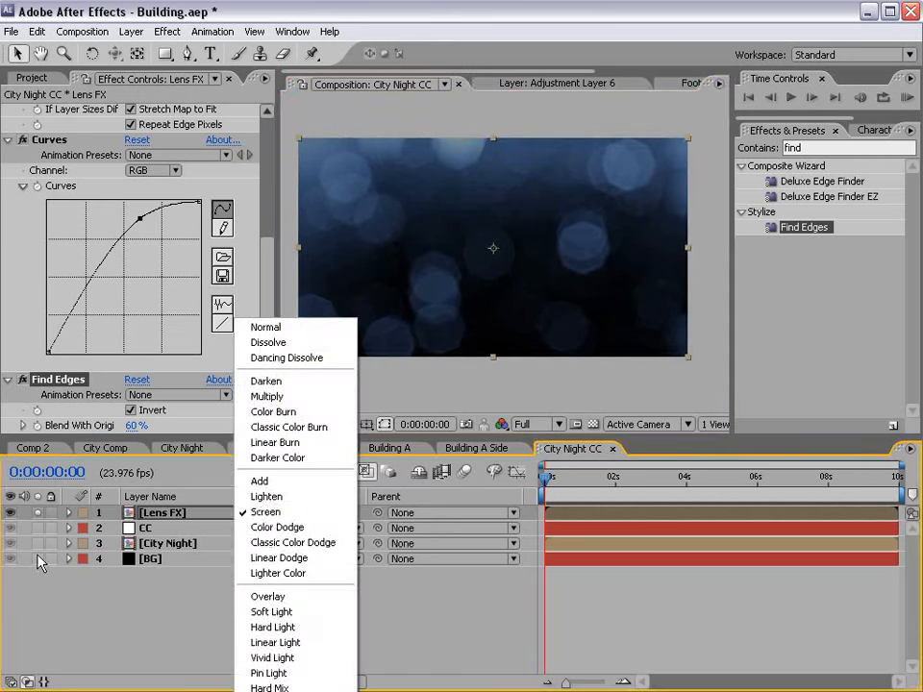
click(41, 511)
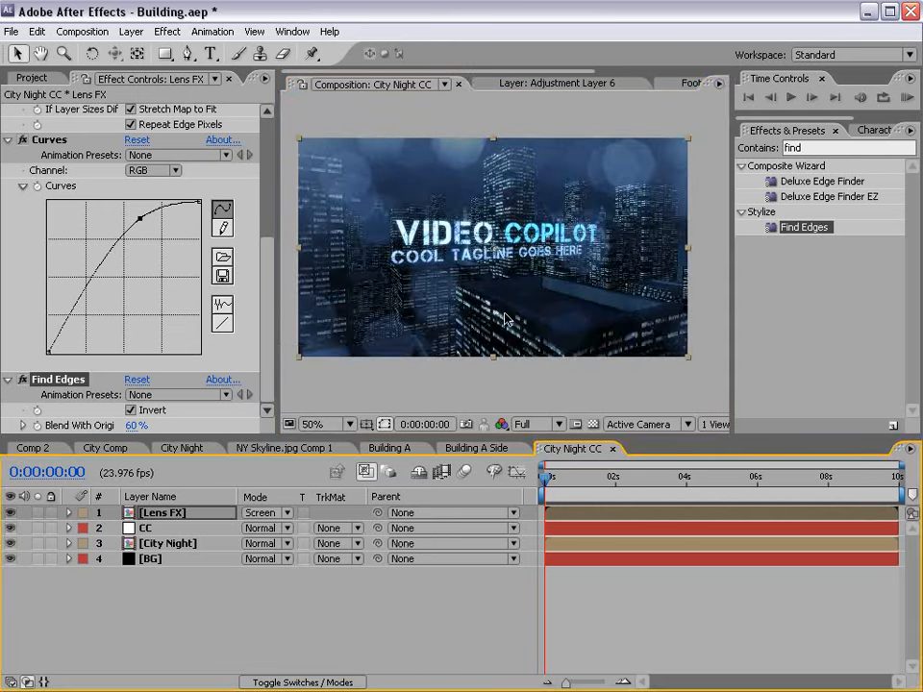
key(grave)
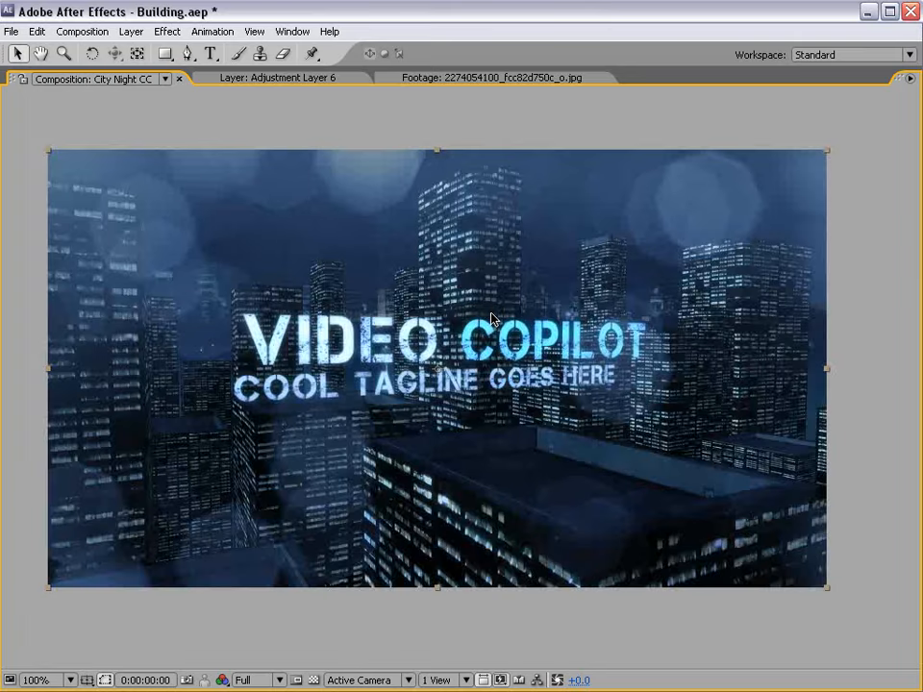
key(grave)
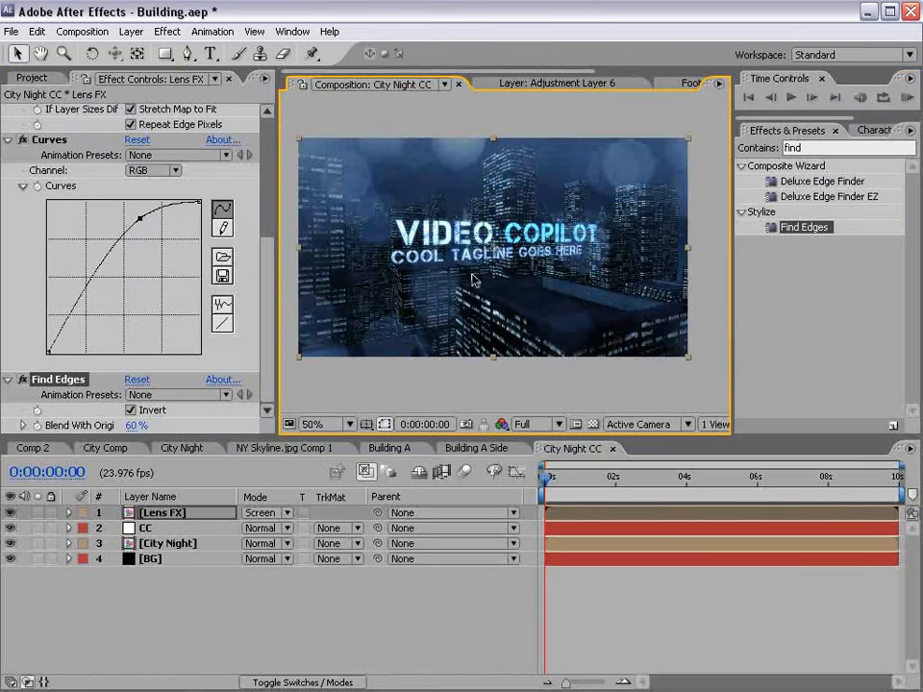
Step: Set the Lens Blur's iris radius to 60 on the Lens FX layer
scroll(261, 162, up, 6)
click(132, 219)
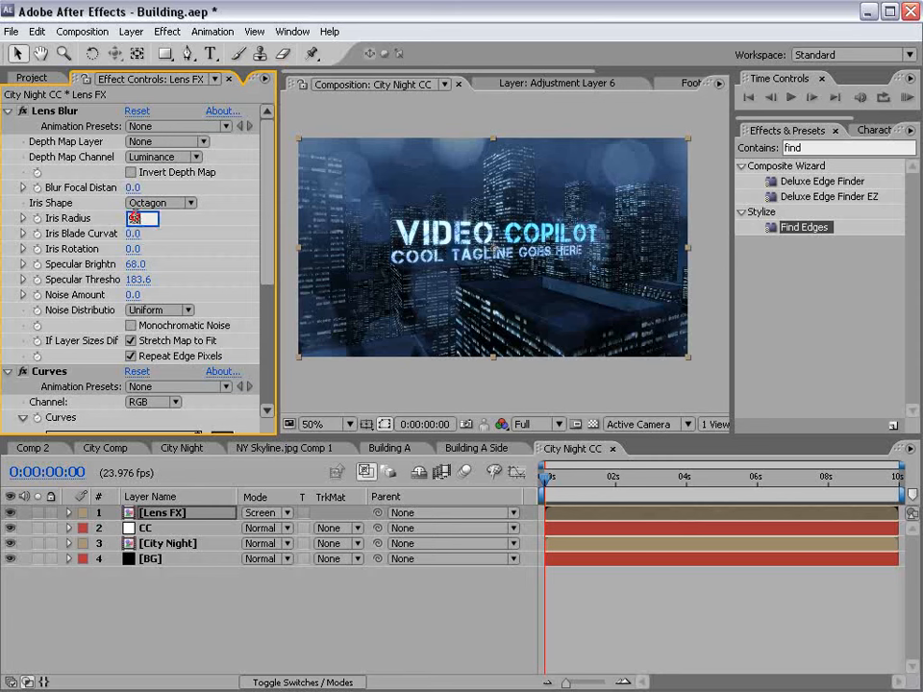
text(60)
key(Return)
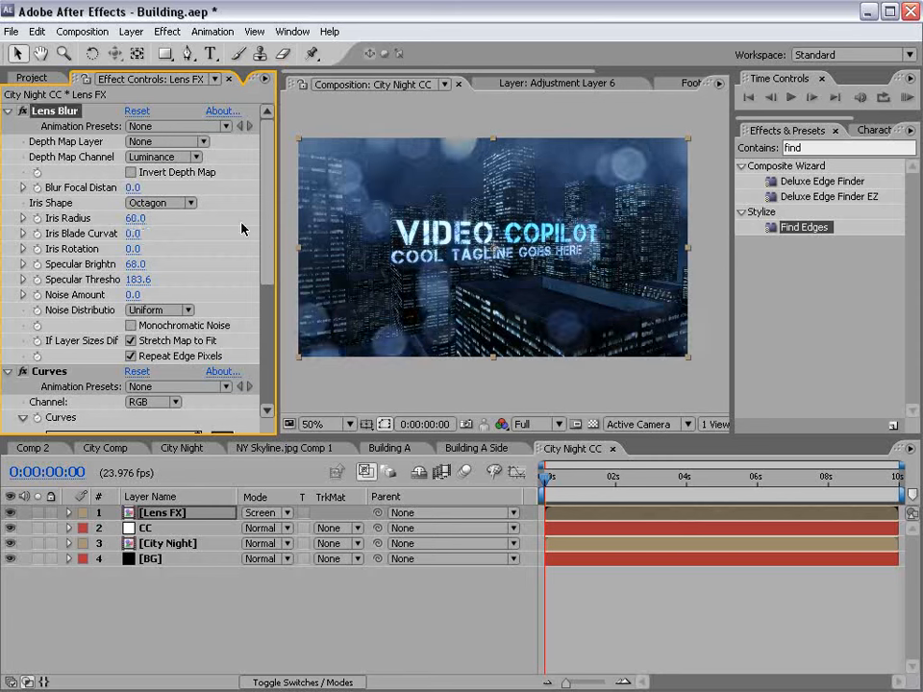
Step: Reveal the Lens FX layer's opacity and slightly lower its RGB curve point to tone down the overlay
key(t)
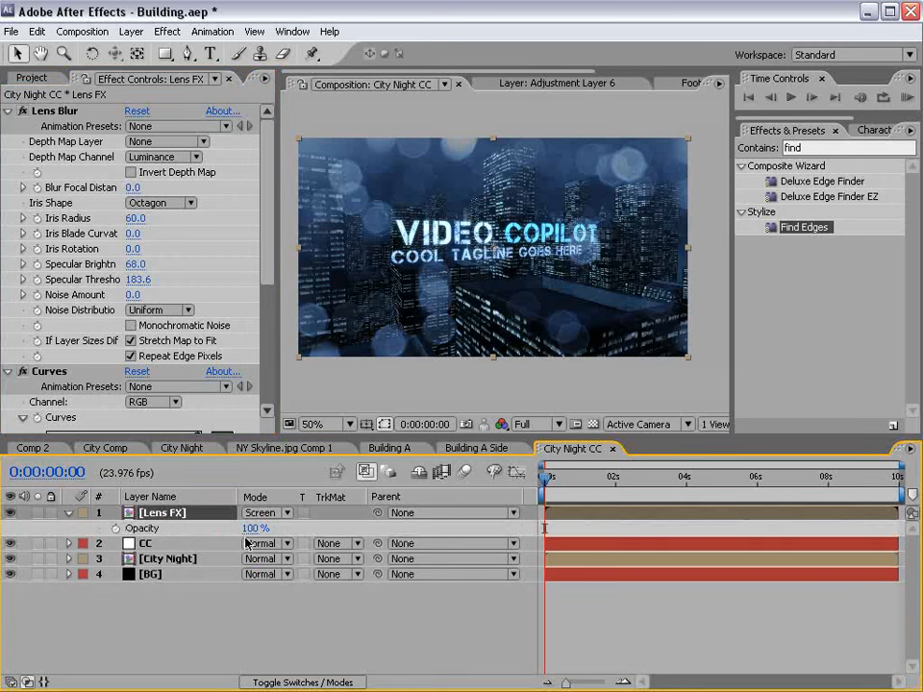
scroll(272, 301, down, 8)
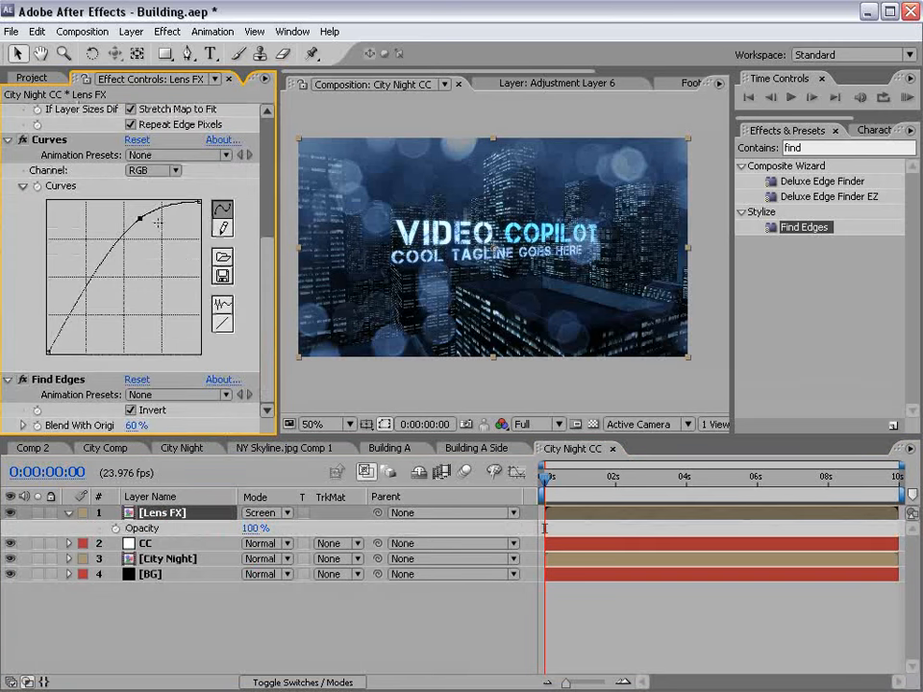
drag(139, 218, 138, 229)
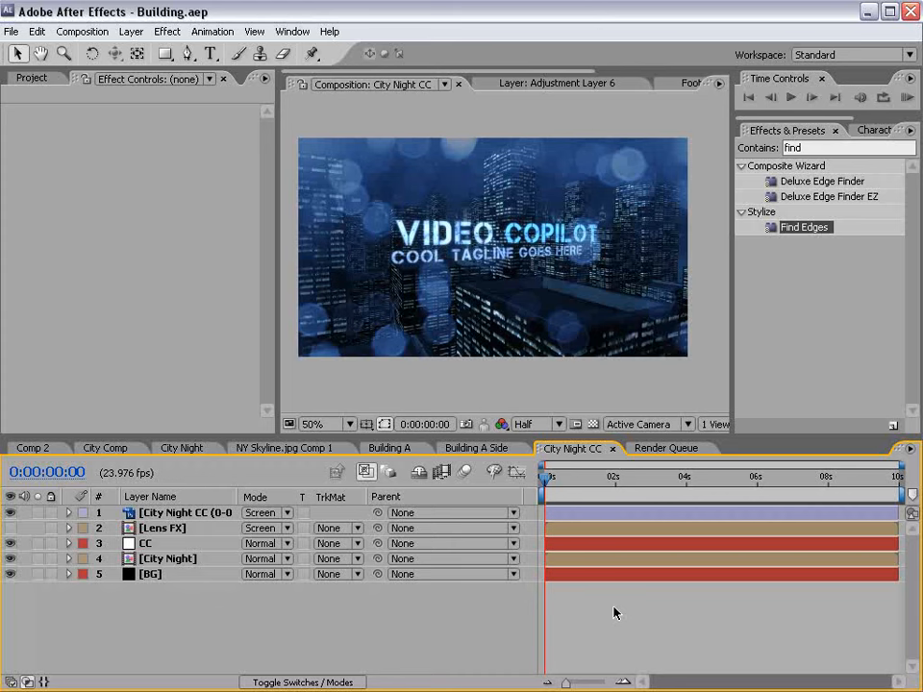
Step: Switch to Firefox, look through the Video Copilot products page, and return to After Effects
key(alt+Tab)
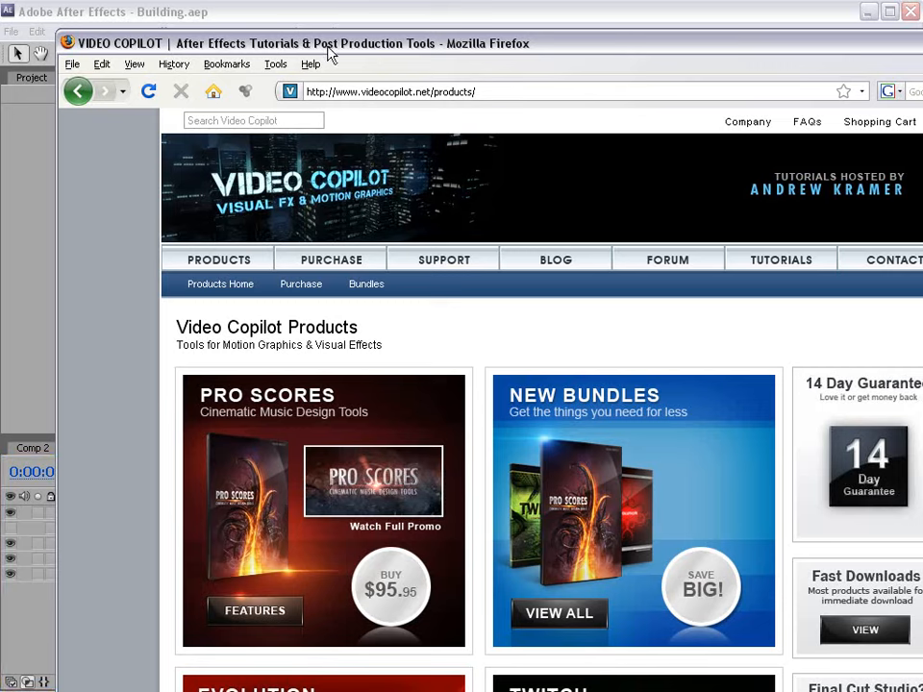
drag(327, 50, 308, 25)
scroll(623, 392, down, 5)
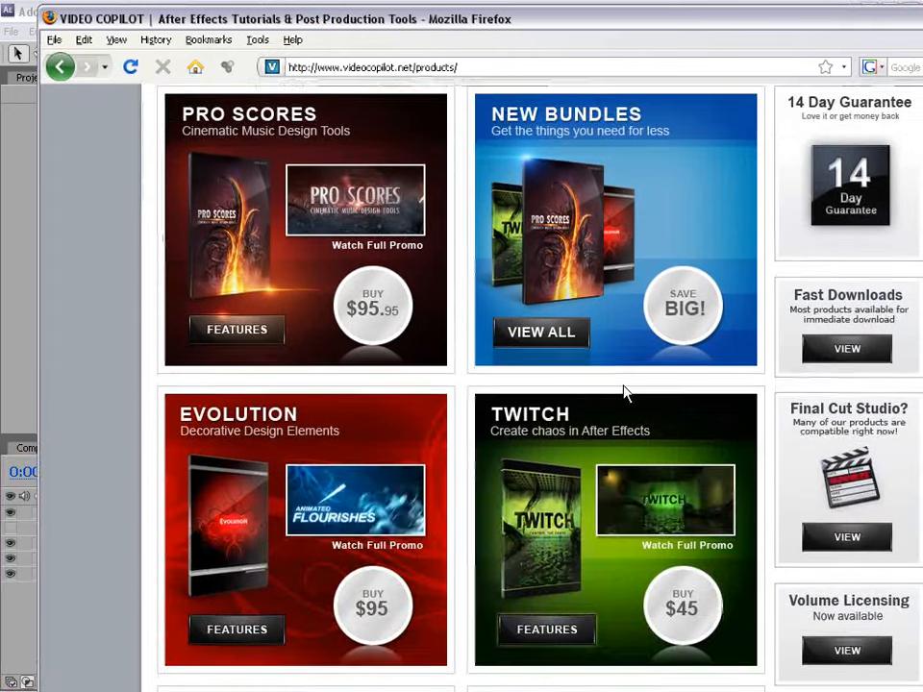
scroll(623, 392, down, 2)
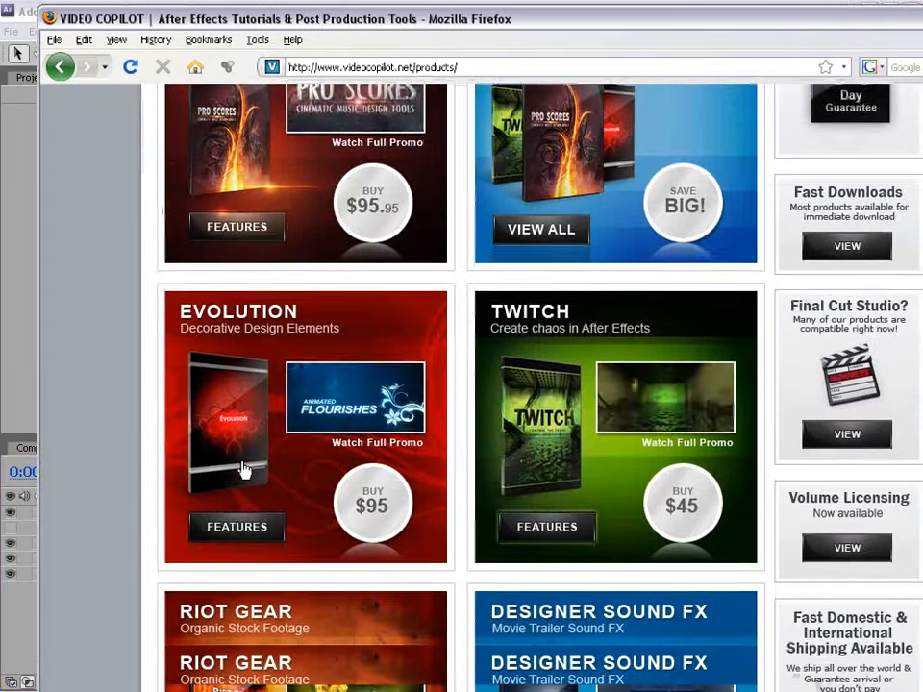
scroll(243, 469, down, 2)
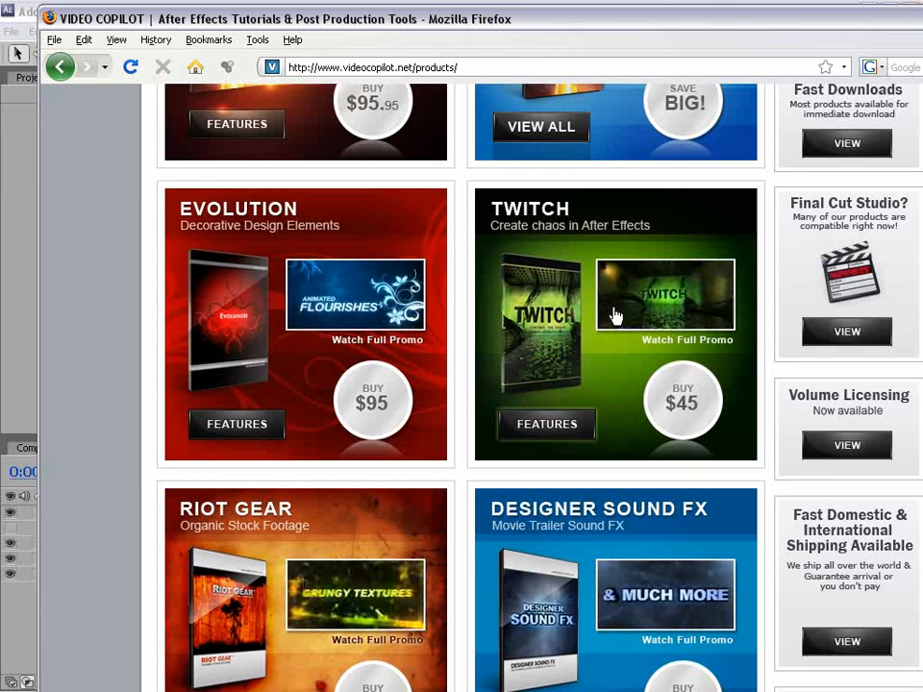
click(25, 14)
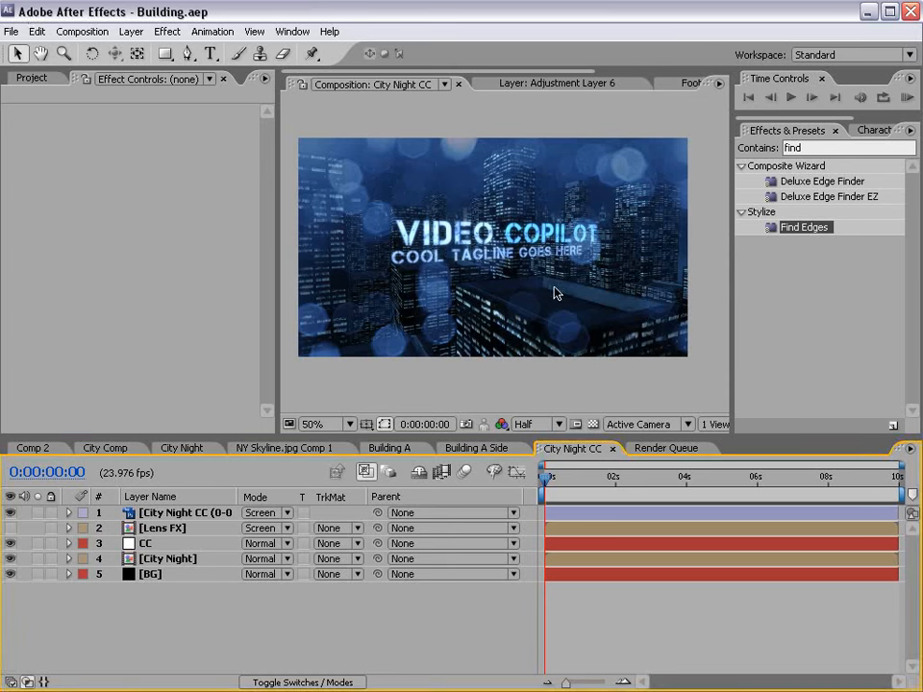